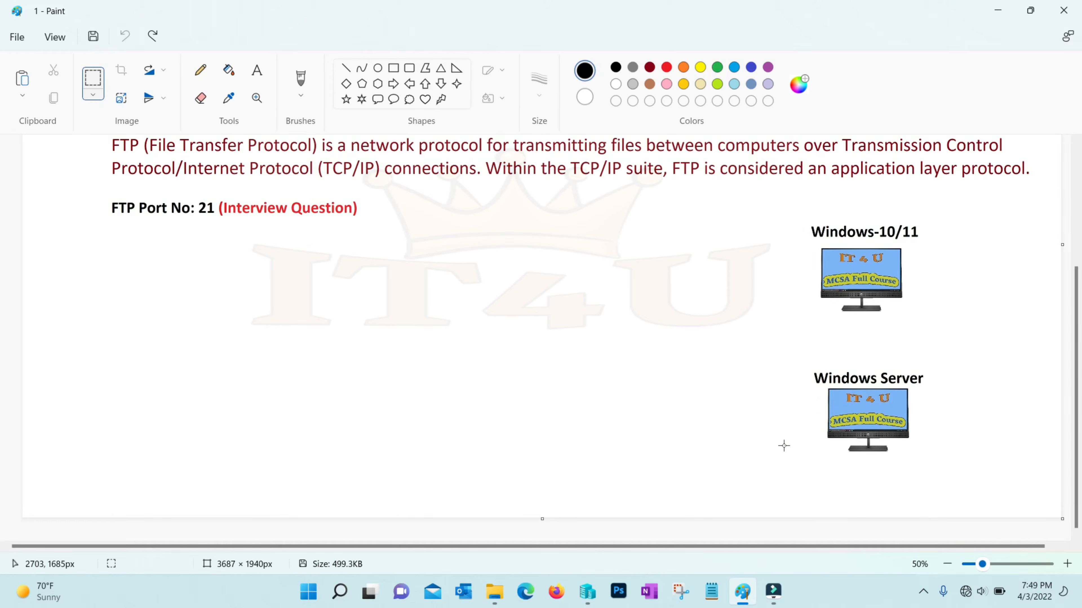
Draw an orange rounded rectangle around both Windows machines
{"action": "left_click", "coordinate": [409, 68]}
{"action": "mouse_move", "coordinate": [777, 208]}
{"action": "left_mouse_down"}
{"action": "mouse_move", "coordinate": [933, 470]}
{"action": "mouse_move", "coordinate": [963, 485]}
{"action": "left_mouse_up"}
{"action": "left_click", "coordinate": [1007, 458]}
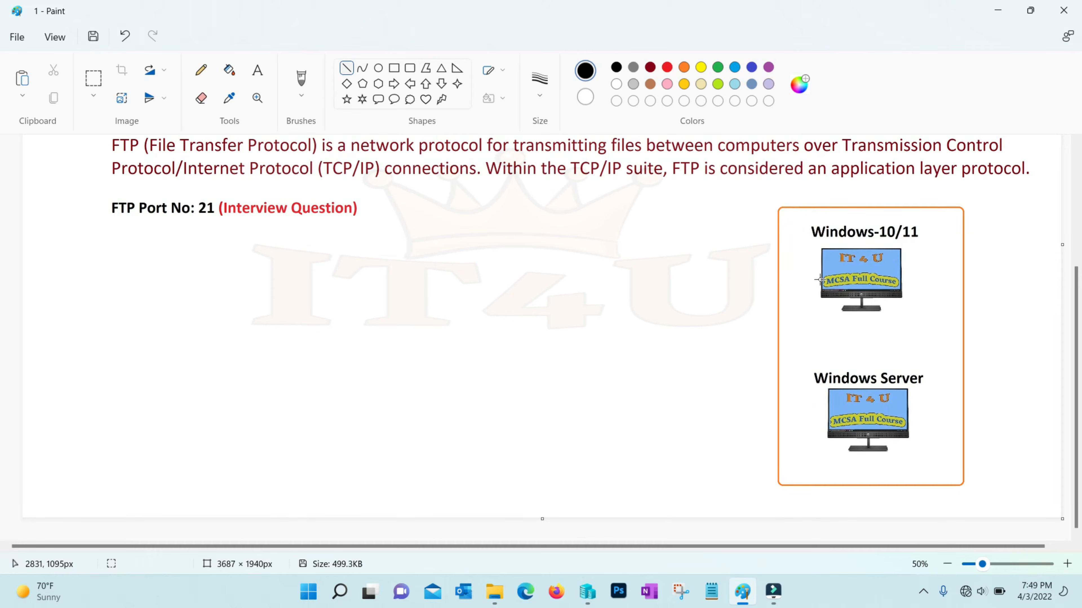
Link the Windows-10/11 monitor with a connector line to a boxed 'Data' label
{"action": "left_click_drag", "start_coordinate": [820, 279], "coordinate": [701, 288]}
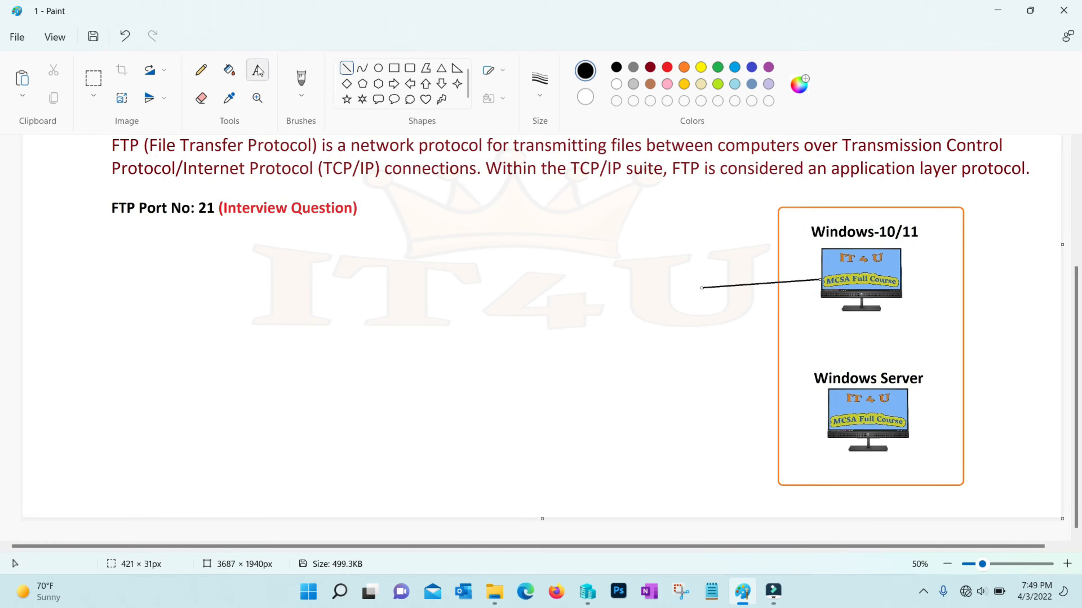
{"action": "left_click", "coordinate": [258, 71]}
{"action": "left_click", "coordinate": [635, 288]}
{"action": "type", "text": "Data"}
{"action": "left_click", "coordinate": [393, 68]}
{"action": "left_click_drag", "start_coordinate": [625, 265], "coordinate": [702, 302]}
{"action": "left_click", "coordinate": [717, 336]}
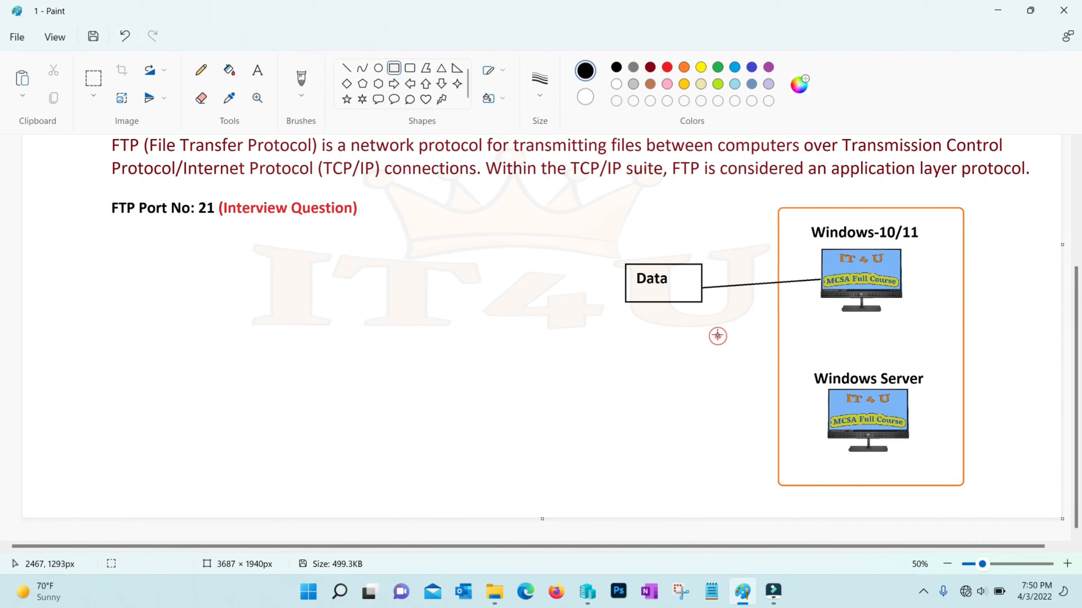
Draw an orange square in the lower left and paste the monitor image inside it
{"action": "left_click", "coordinate": [391, 68]}
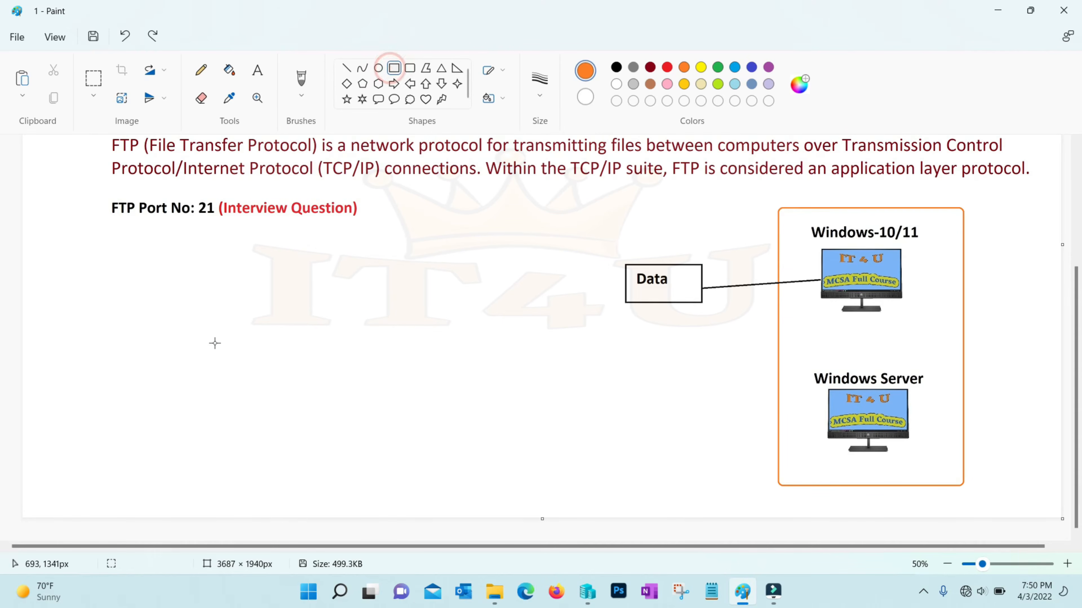
{"action": "mouse_move", "coordinate": [218, 308]}
{"action": "left_mouse_down"}
{"action": "mouse_move", "coordinate": [327, 443]}
{"action": "mouse_move", "coordinate": [401, 485]}
{"action": "mouse_move", "coordinate": [416, 509]}
{"action": "left_mouse_up"}
{"action": "key", "text": "ctrl+v"}
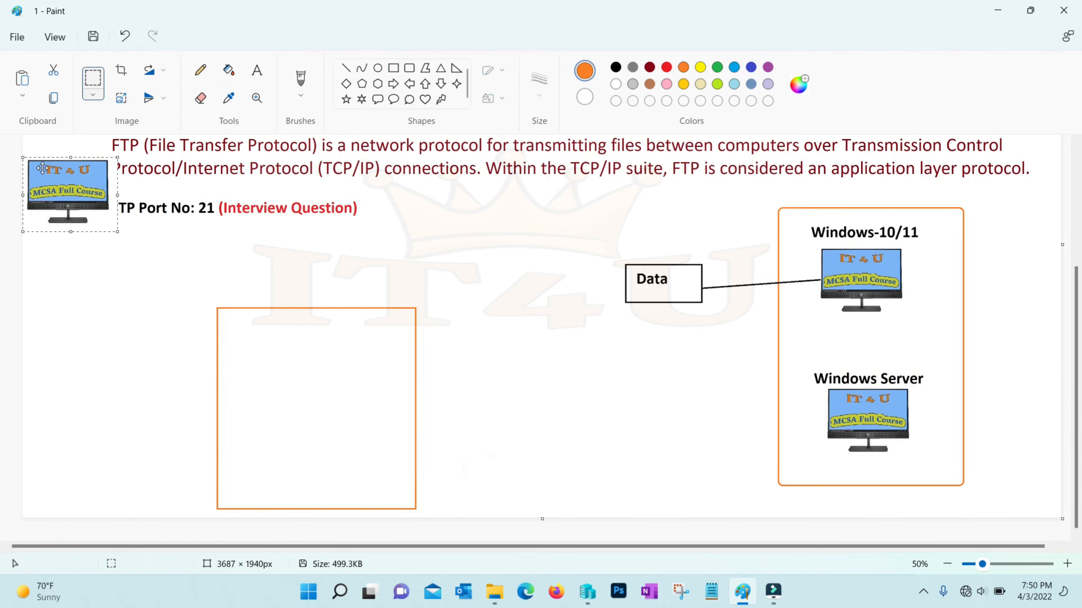
{"action": "left_click_drag", "start_coordinate": [62, 186], "coordinate": [296, 451]}
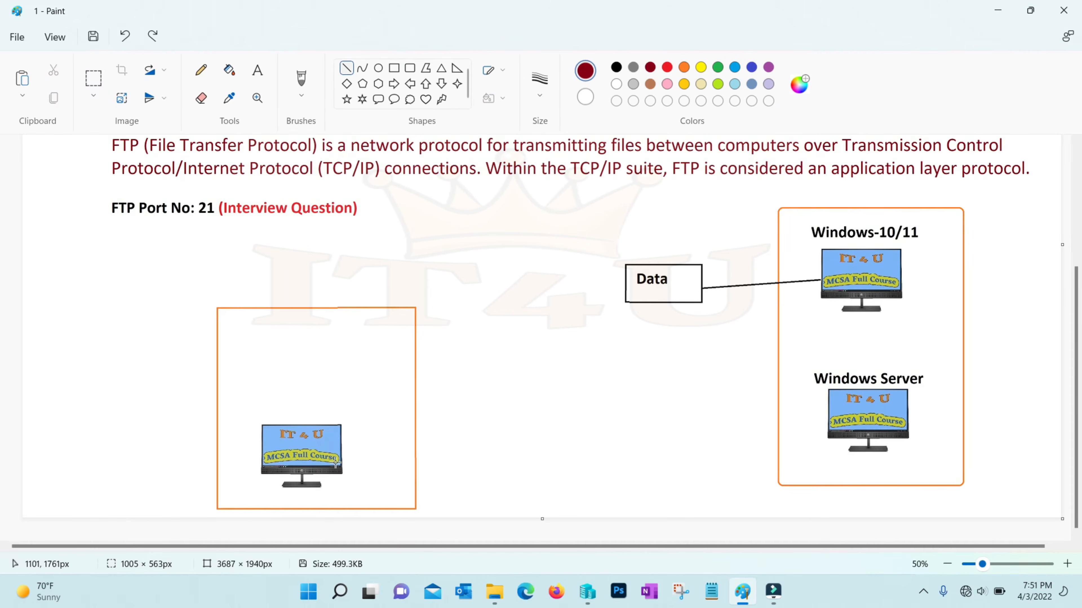
Draw a dark red connector line from the left monitor to the Data label
{"action": "left_click_drag", "start_coordinate": [343, 454], "coordinate": [626, 298]}
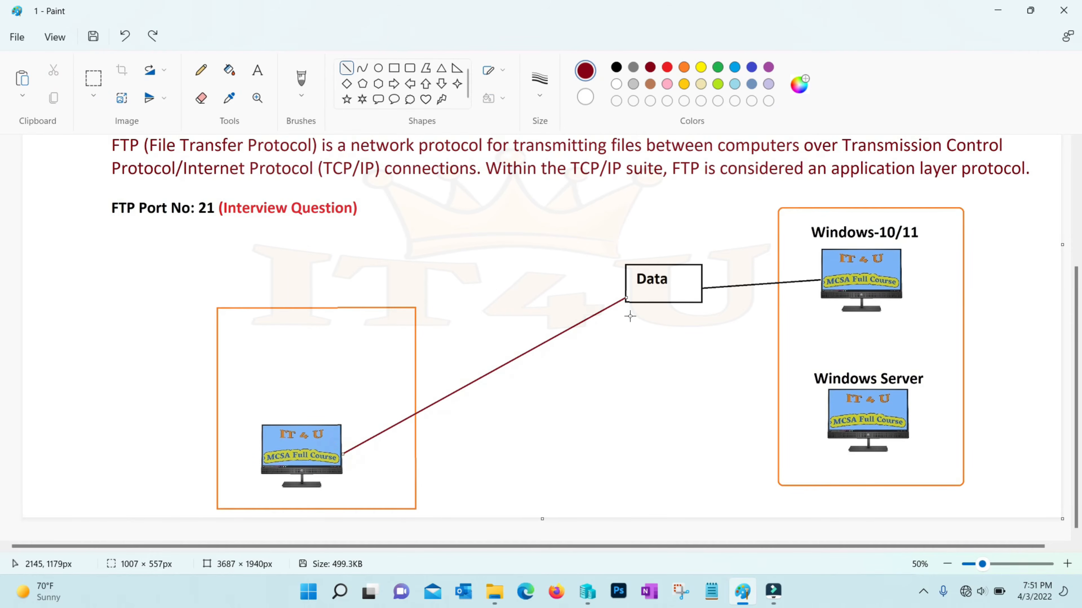
{"action": "left_click", "coordinate": [637, 361]}
{"action": "key", "text": "ctrl+z"}
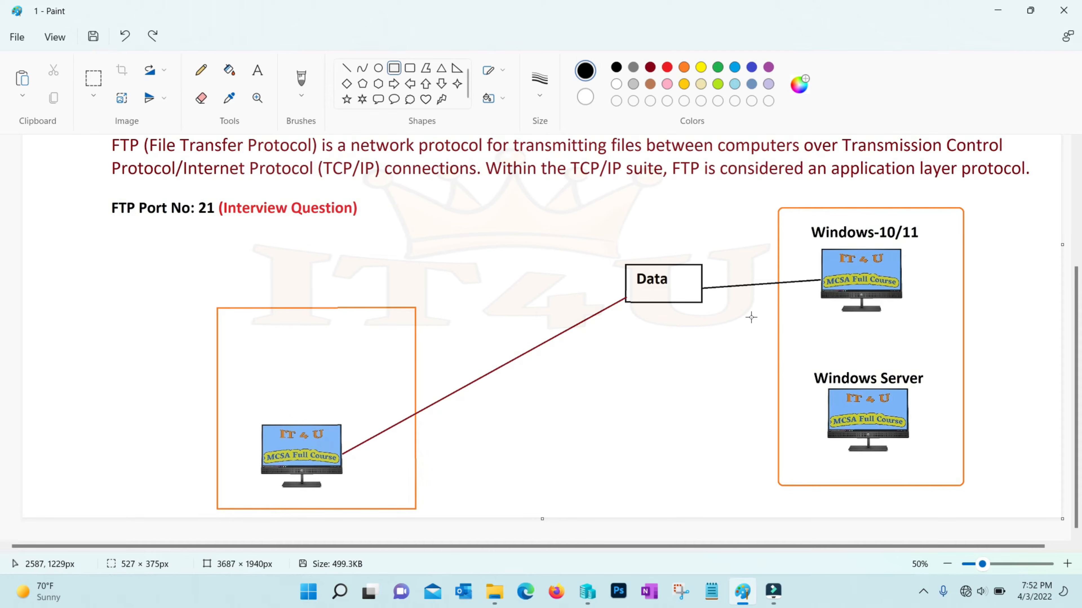
Box the Windows Server monitor and draw a dark red line leftward from it
{"action": "left_click_drag", "start_coordinate": [804, 359], "coordinate": [936, 466]}
{"action": "left_click", "coordinate": [951, 444]}
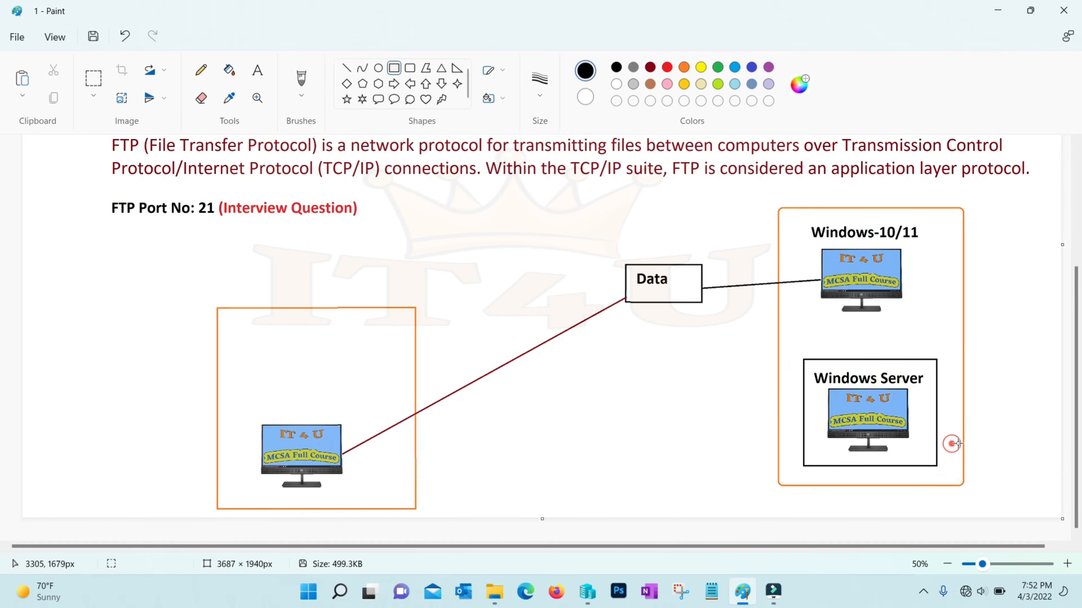
{"action": "left_click_drag", "start_coordinate": [803, 412], "coordinate": [691, 428]}
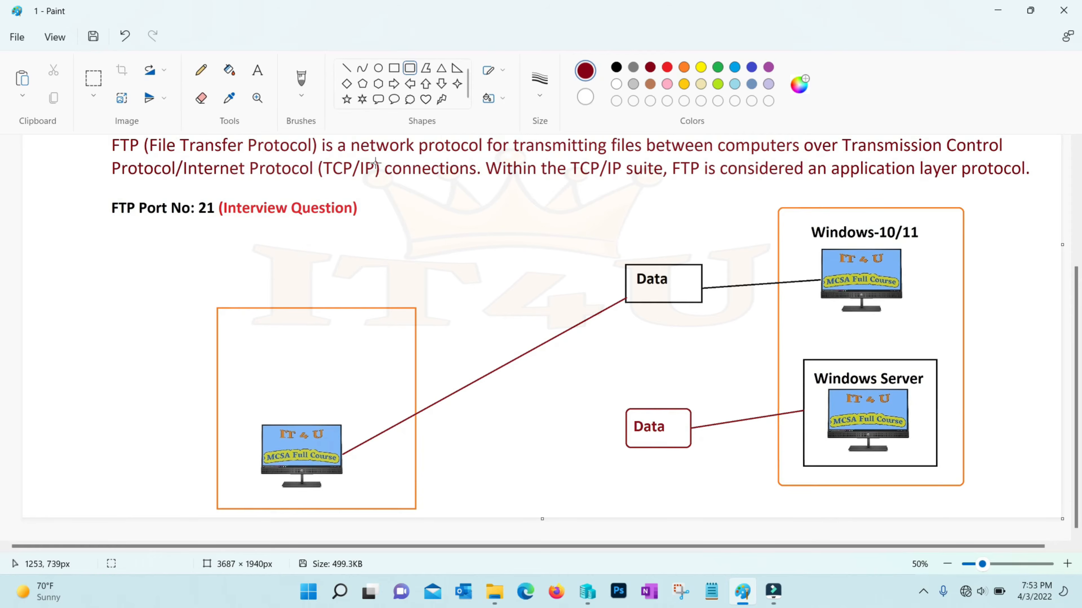
{"action": "left_click", "coordinate": [346, 68]}
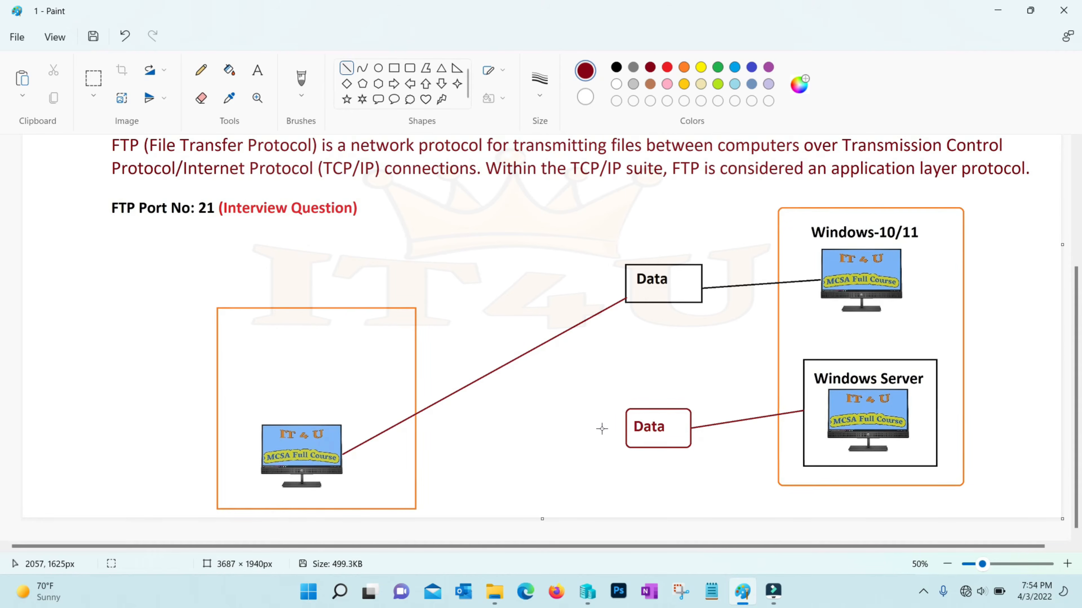
{"action": "left_click", "coordinate": [591, 595]}
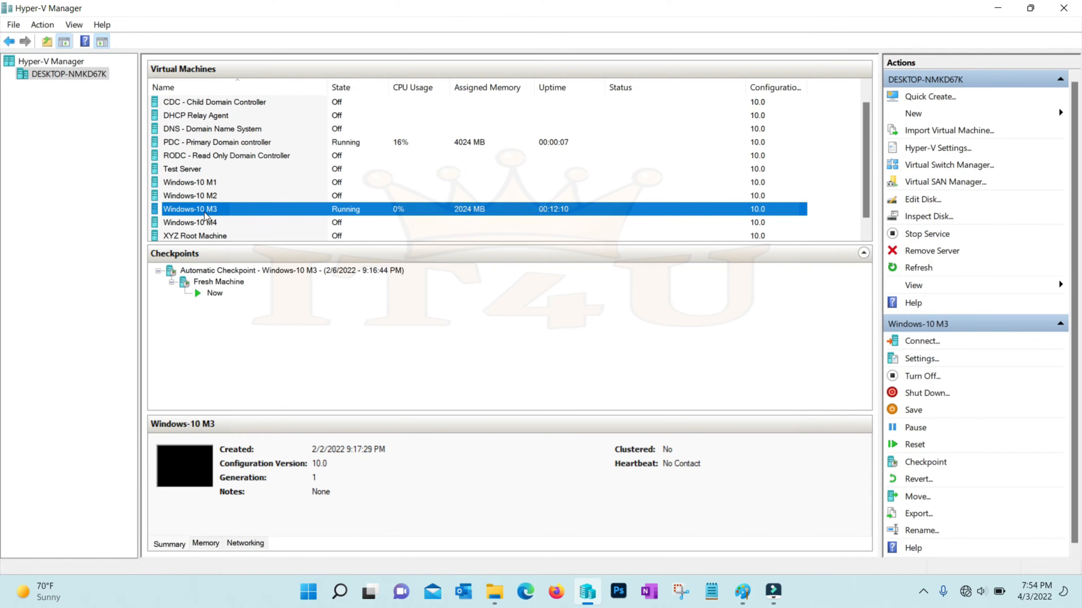
Connect to the Windows-10 M3 virtual machine and sign in with the account password
{"action": "right_click", "coordinate": [212, 212]}
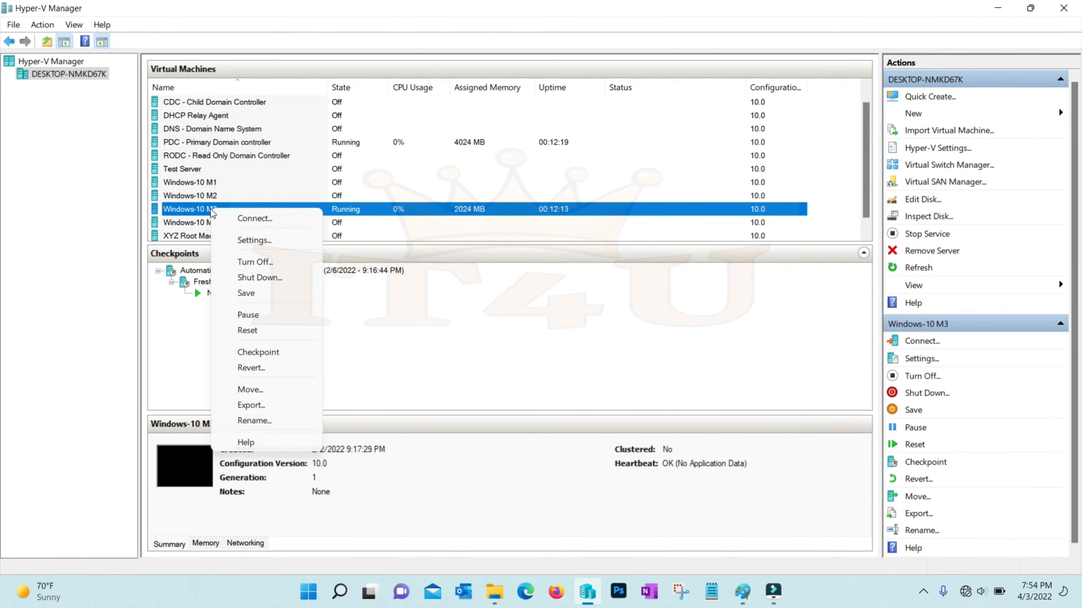
{"action": "left_click", "coordinate": [230, 217]}
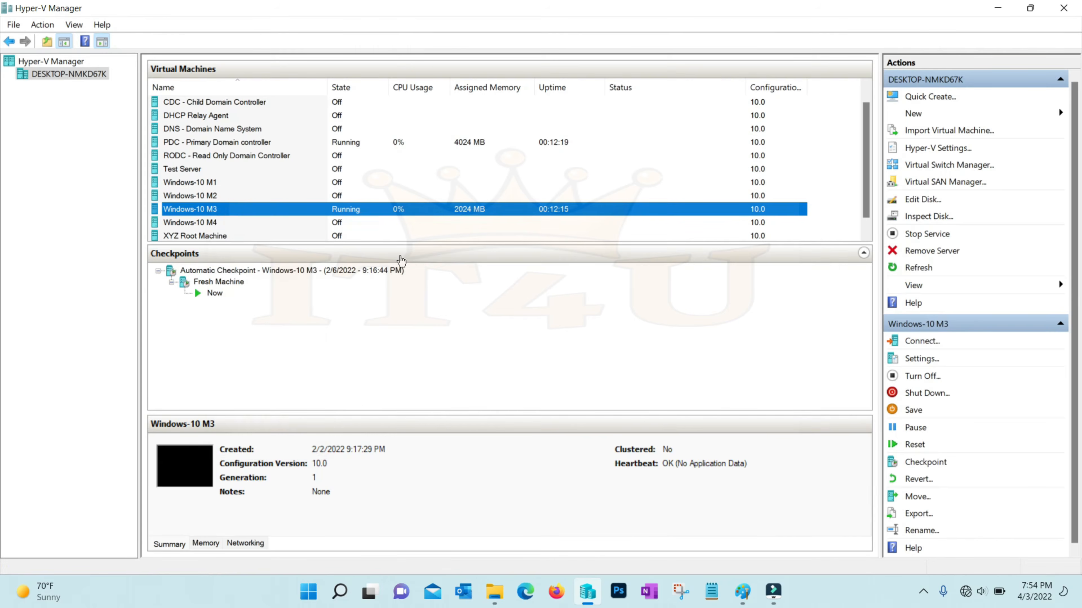
{"action": "left_click", "coordinate": [643, 235]}
{"action": "left_click", "coordinate": [524, 350]}
{"action": "type", "text": "•••••••••"}
{"action": "key", "text": "Return"}
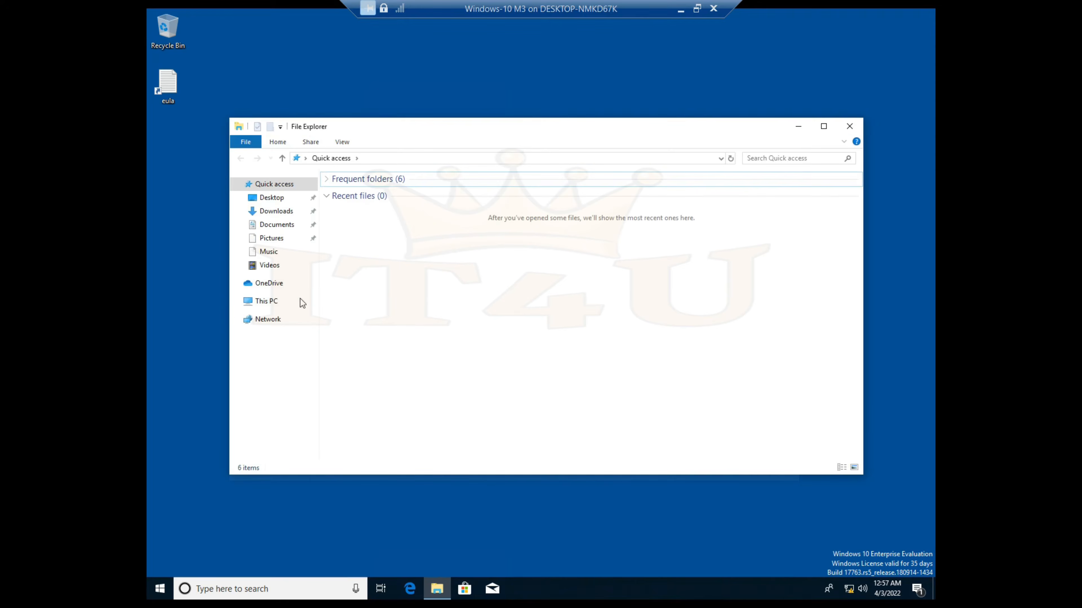
View This PC's system properties, showing computer MSEDGEWIN10 in WORKGROUP
{"action": "left_click", "coordinate": [273, 302]}
{"action": "right_click", "coordinate": [274, 303]}
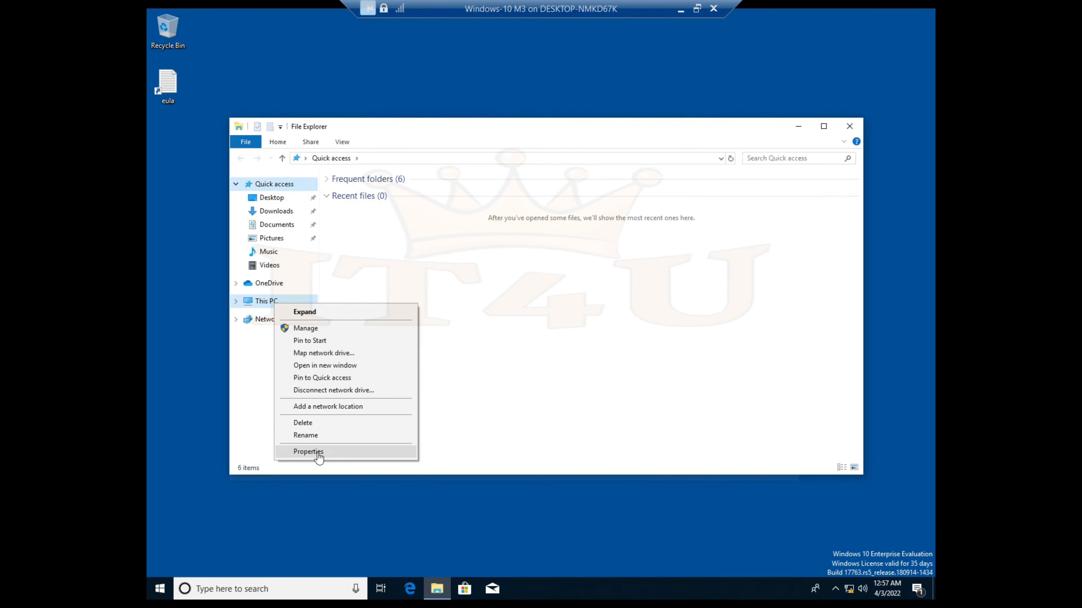
{"action": "left_click", "coordinate": [318, 453]}
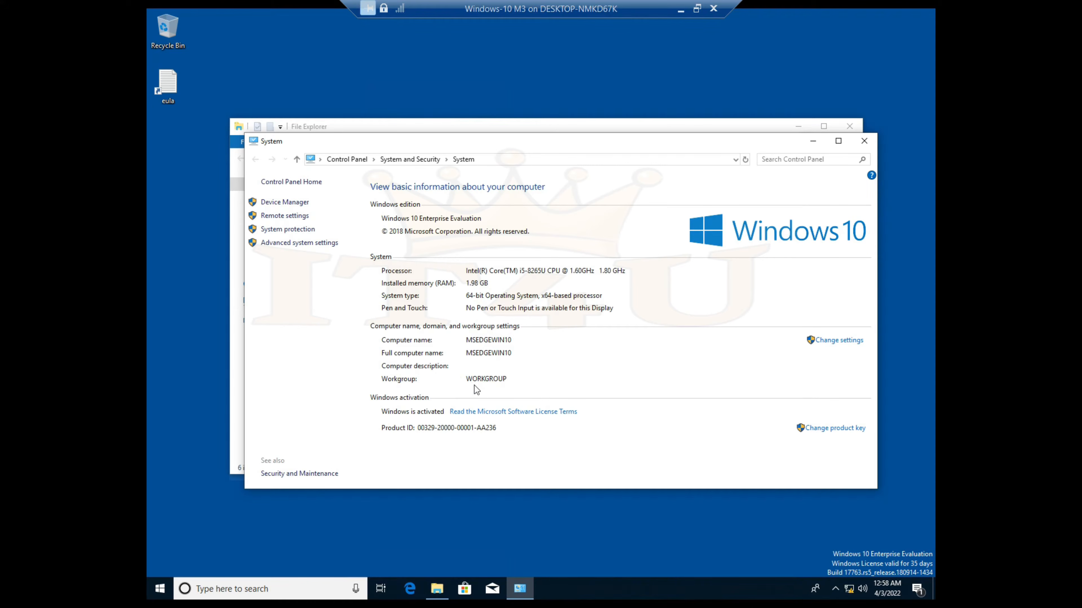
Close the System window and File Explorer, then open Windows Settings from Start
{"action": "left_click", "coordinate": [864, 141]}
{"action": "left_click", "coordinate": [849, 127]}
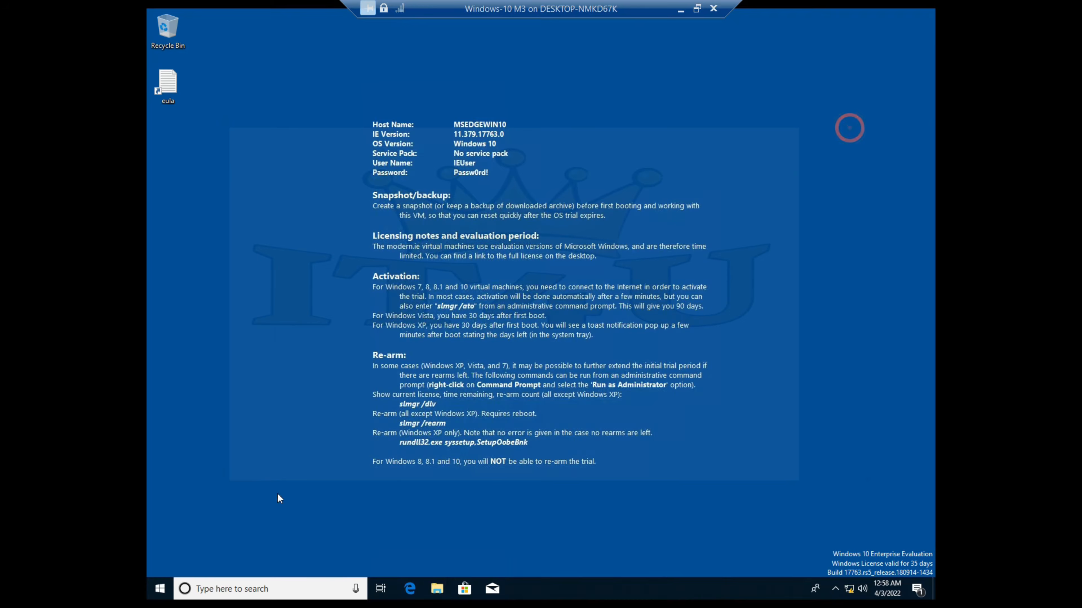
{"action": "left_click", "coordinate": [159, 587]}
{"action": "left_click", "coordinate": [161, 538]}
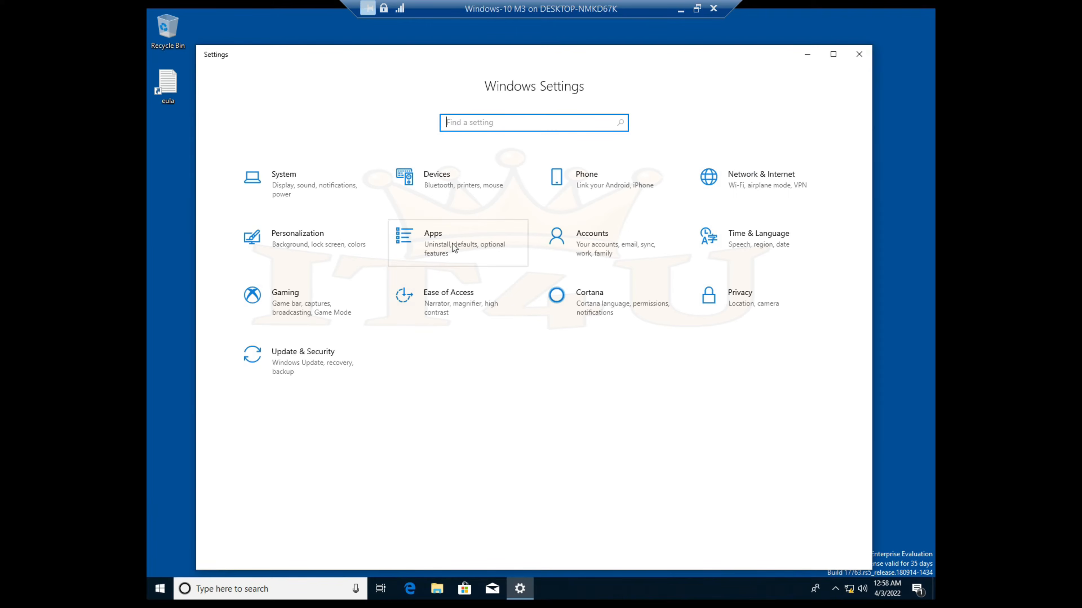
Reach Programs and Features from Apps settings and via the Run command appwiz.cpl
{"action": "left_click", "coordinate": [452, 243]}
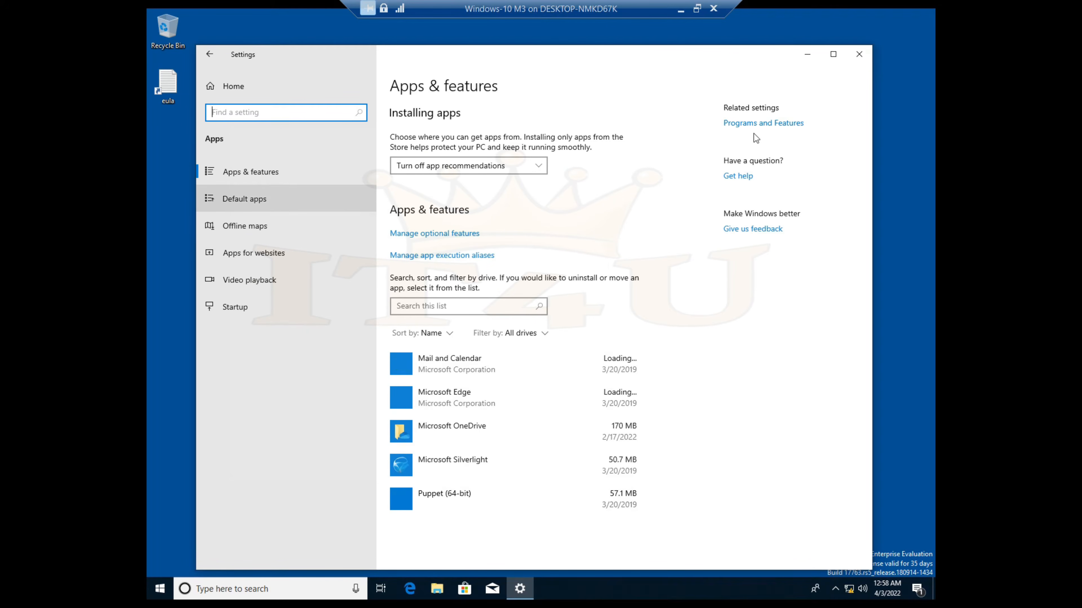
{"action": "left_click", "coordinate": [744, 128]}
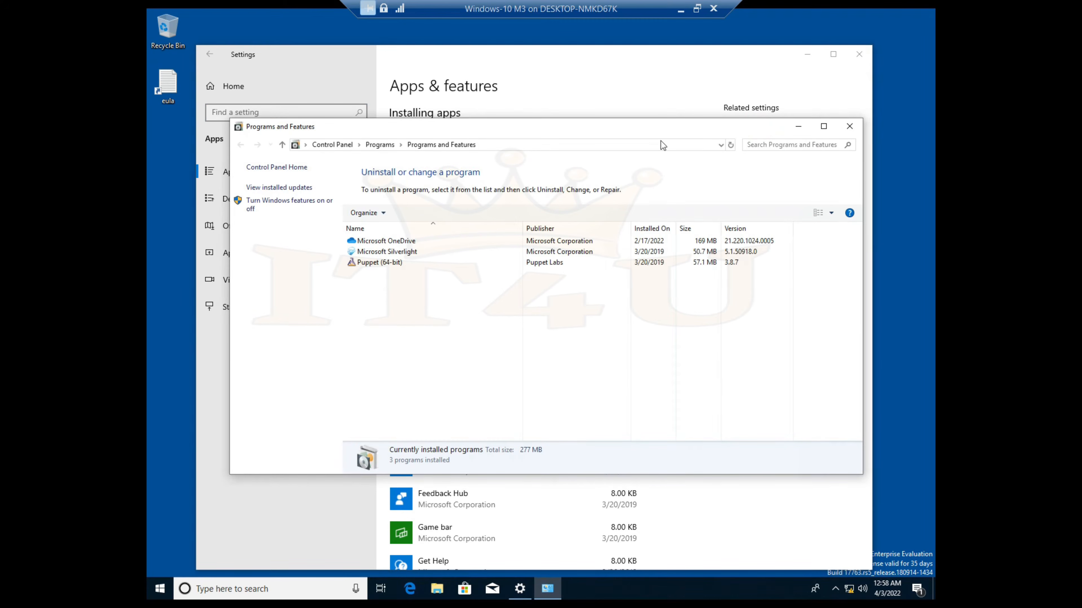
{"action": "key", "text": "super+r"}
{"action": "type", "text": "appw"}
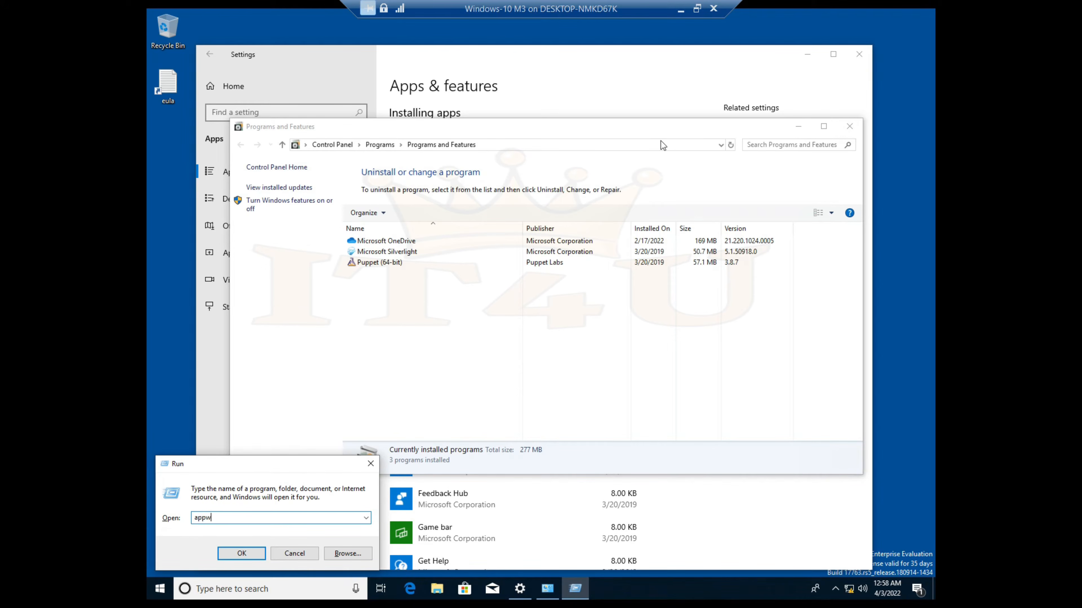
{"action": "type", "text": "iz.cpl"}
{"action": "key", "text": "Return"}
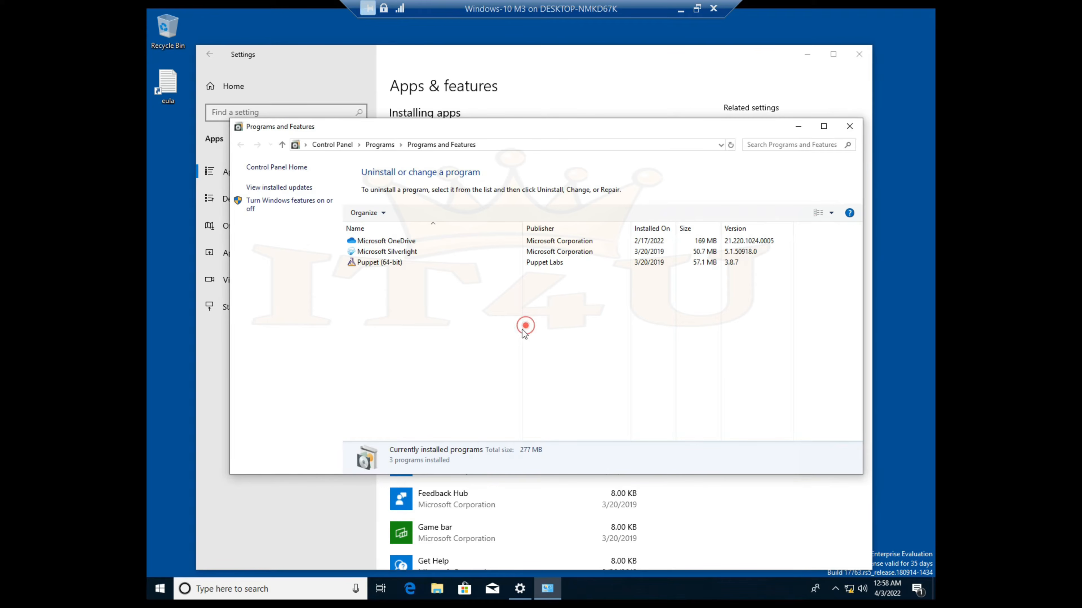
{"action": "left_click", "coordinate": [850, 126]}
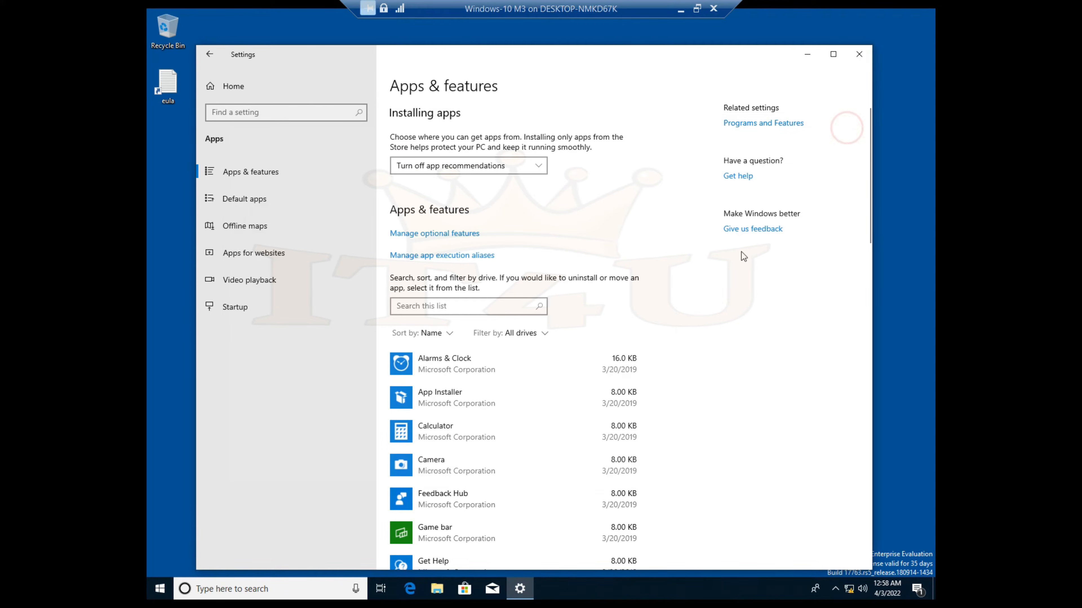
Relaunch Programs and Features with appwiz.cpl and open the Windows Features list
{"action": "key", "text": "super+r"}
{"action": "key", "text": "Return"}
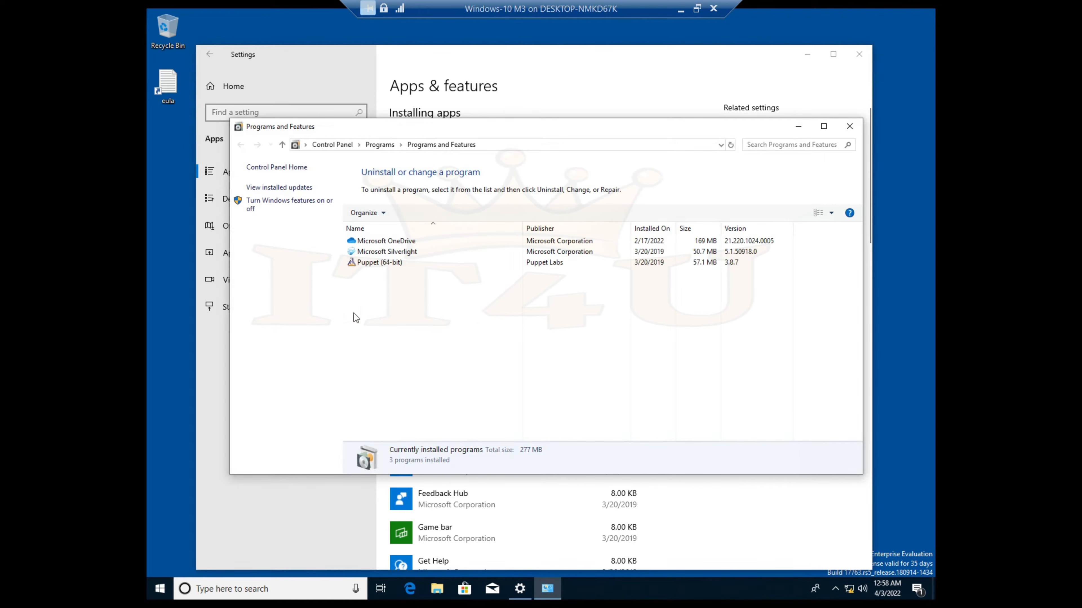
{"action": "left_click", "coordinate": [326, 304]}
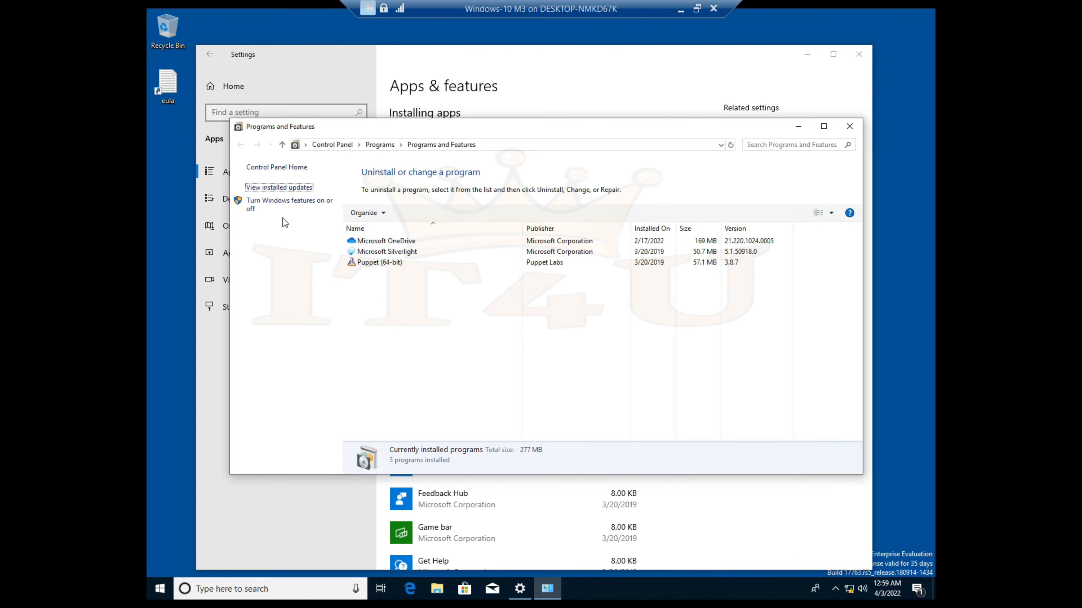
{"action": "left_click", "coordinate": [283, 207]}
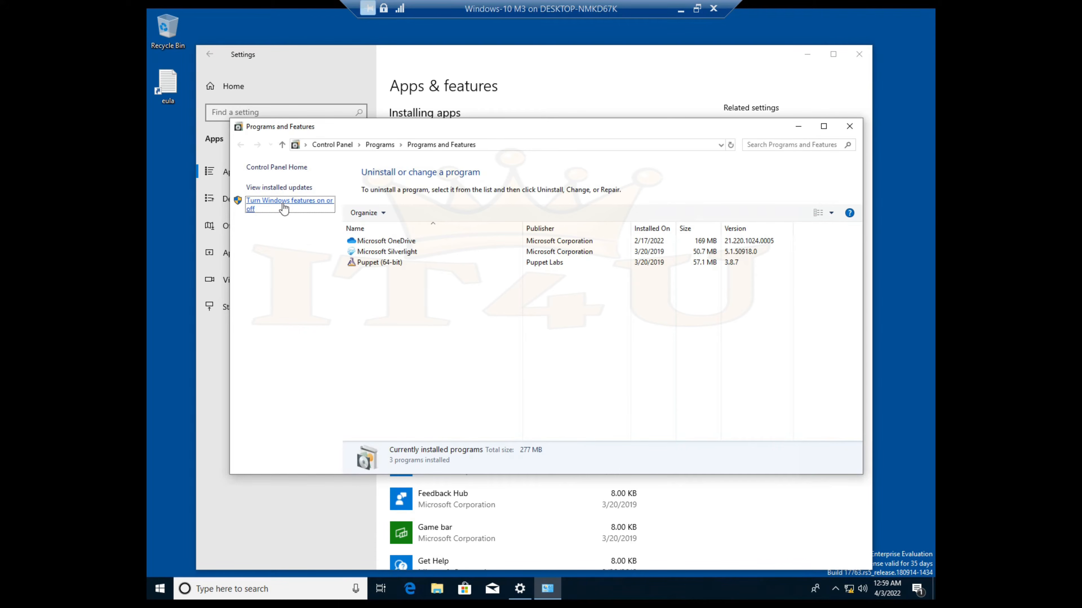
{"action": "scroll", "coordinate": [504, 290], "scroll_direction": "down", "scroll_amount": 1}
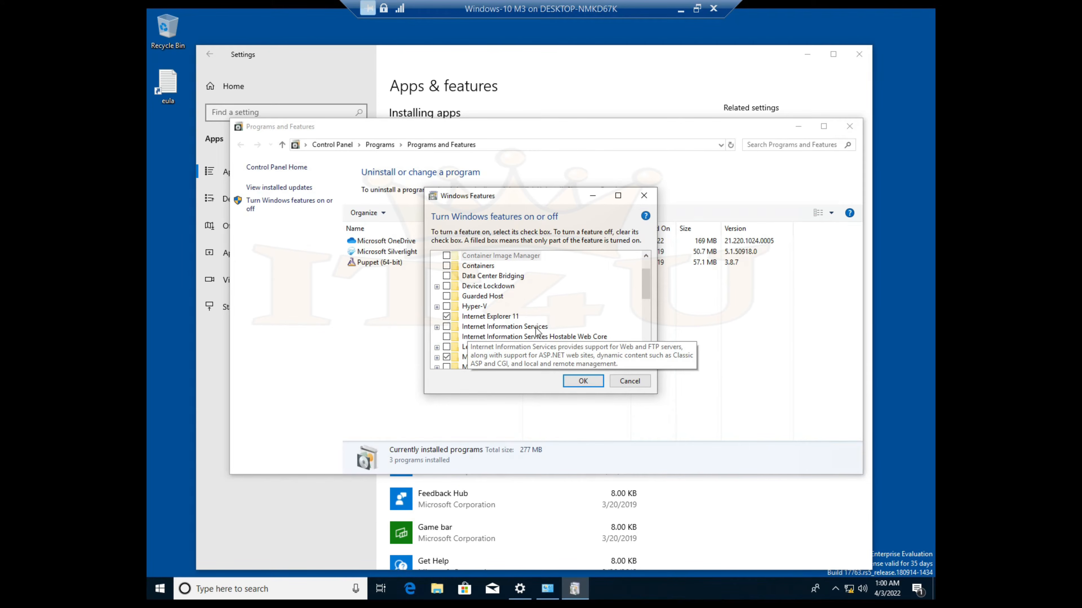
Enable Internet Information Services with its FTP Server feature and apply the changes
{"action": "left_click", "coordinate": [446, 326]}
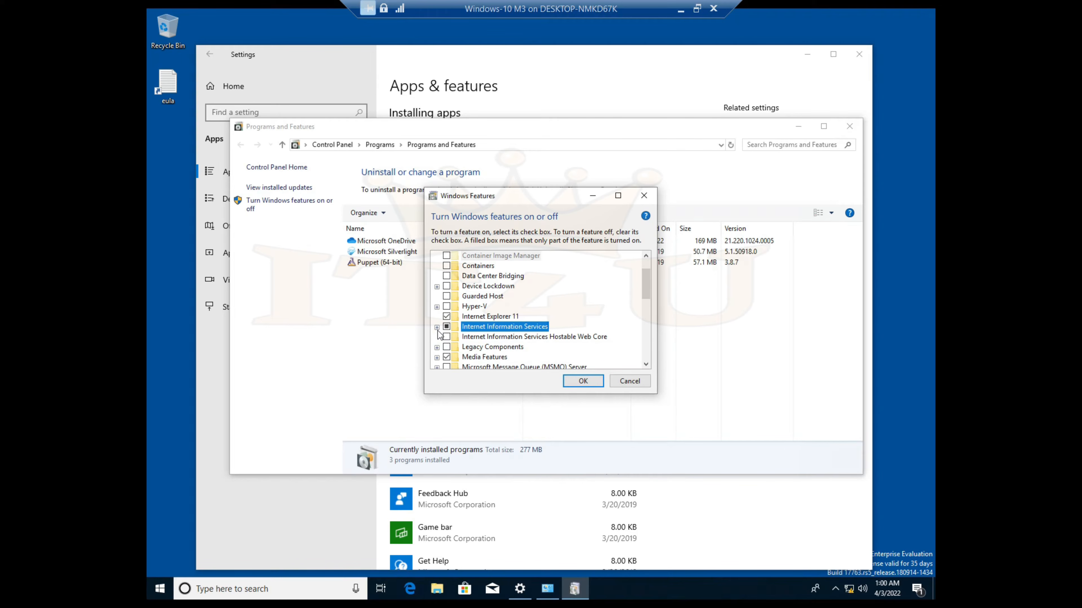
{"action": "left_click", "coordinate": [437, 327]}
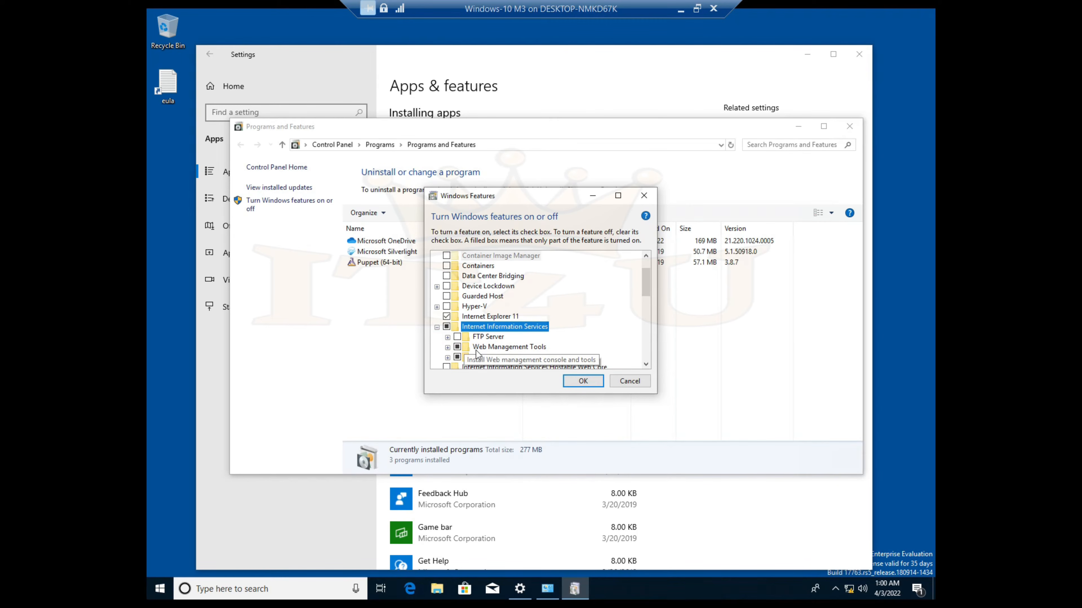
{"action": "left_click", "coordinate": [457, 337]}
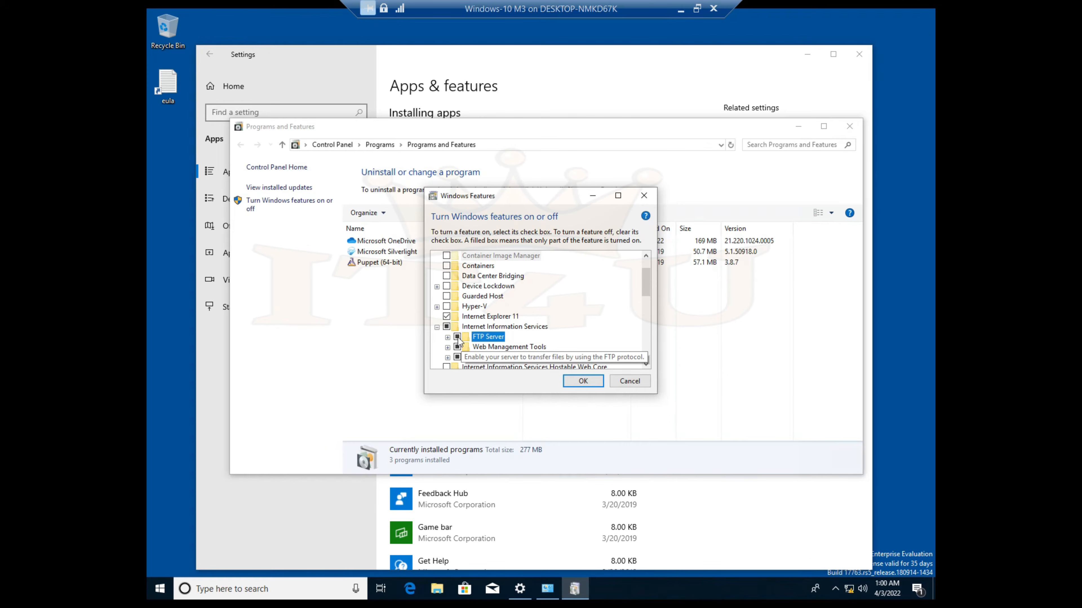
{"action": "left_click", "coordinate": [592, 386]}
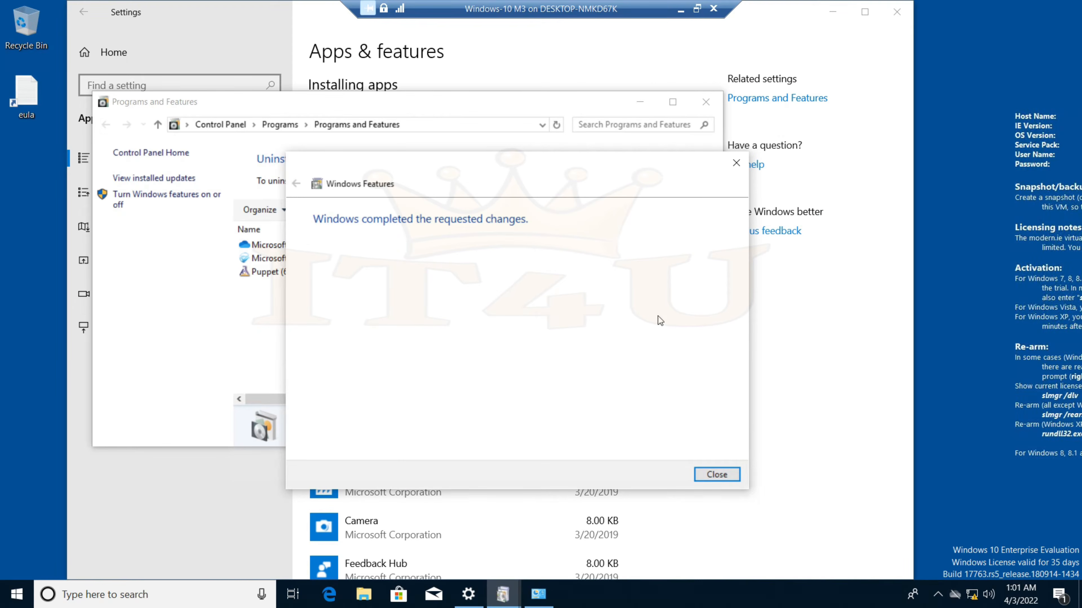
Close the installer, Programs and Features and Settings, then launch IIS Manager via 'iis' search
{"action": "left_click", "coordinate": [717, 474]}
{"action": "left_click", "coordinate": [706, 101]}
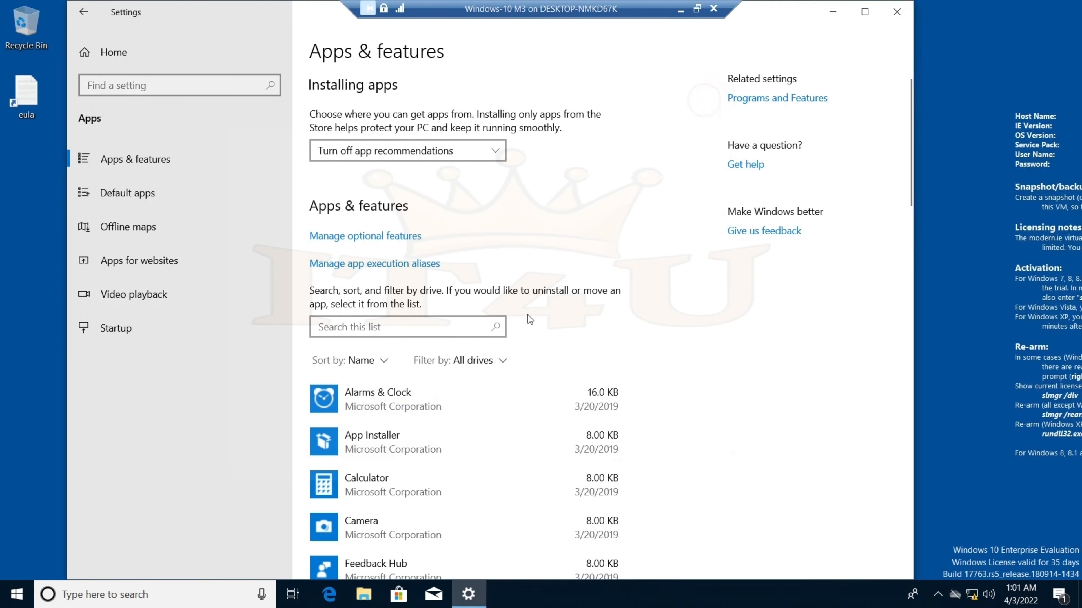
{"action": "left_click", "coordinate": [897, 11]}
{"action": "left_click", "coordinate": [10, 601]}
{"action": "type", "text": "iis"}
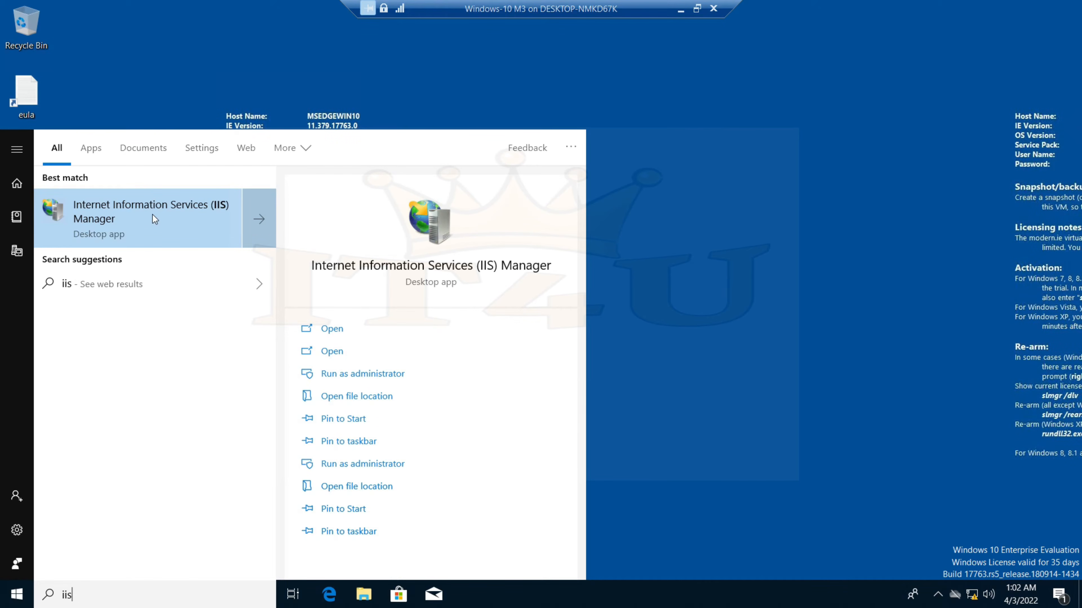
{"action": "left_click", "coordinate": [163, 215]}
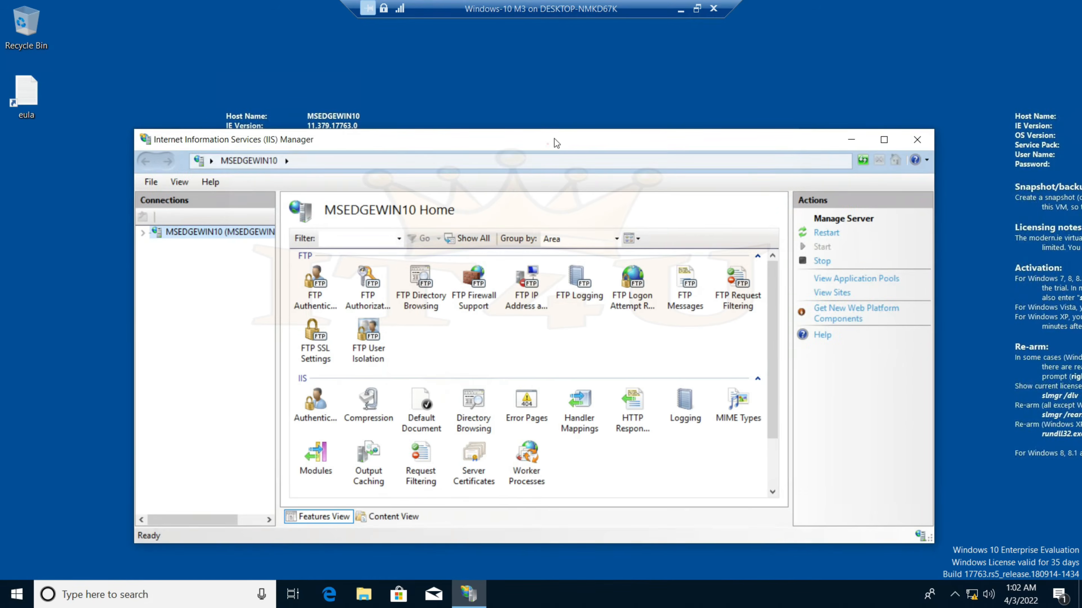
Expand the server and Sites in IIS Manager and open the Default Web Site home page
{"action": "left_click_drag", "start_coordinate": [554, 141], "coordinate": [584, 98]}
{"action": "left_click_drag", "start_coordinate": [314, 253], "coordinate": [322, 253]}
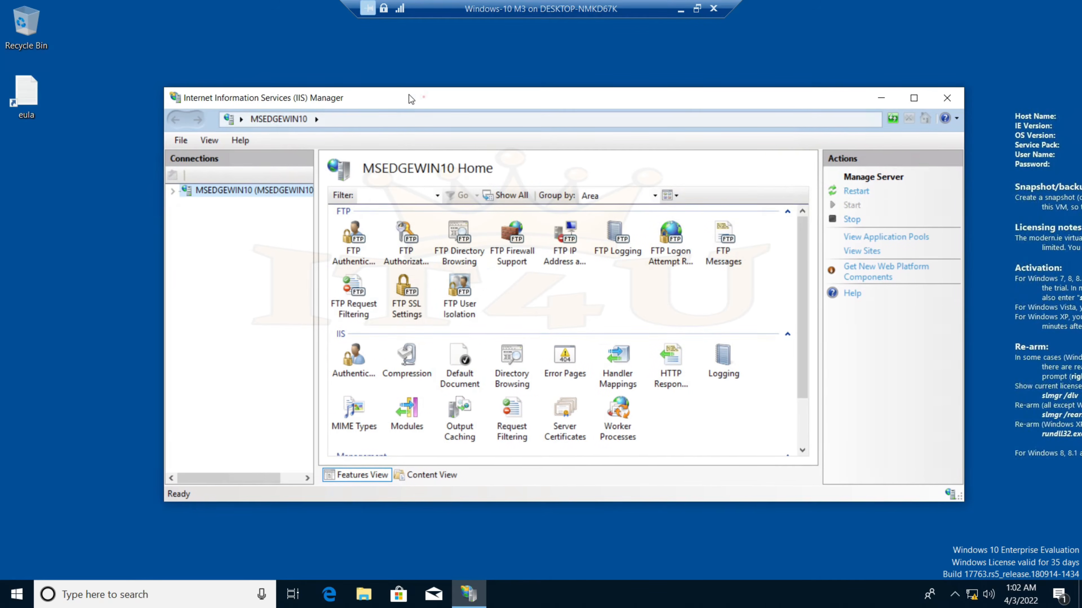
{"action": "left_click_drag", "start_coordinate": [410, 99], "coordinate": [375, 82]}
{"action": "left_click", "coordinate": [138, 175]}
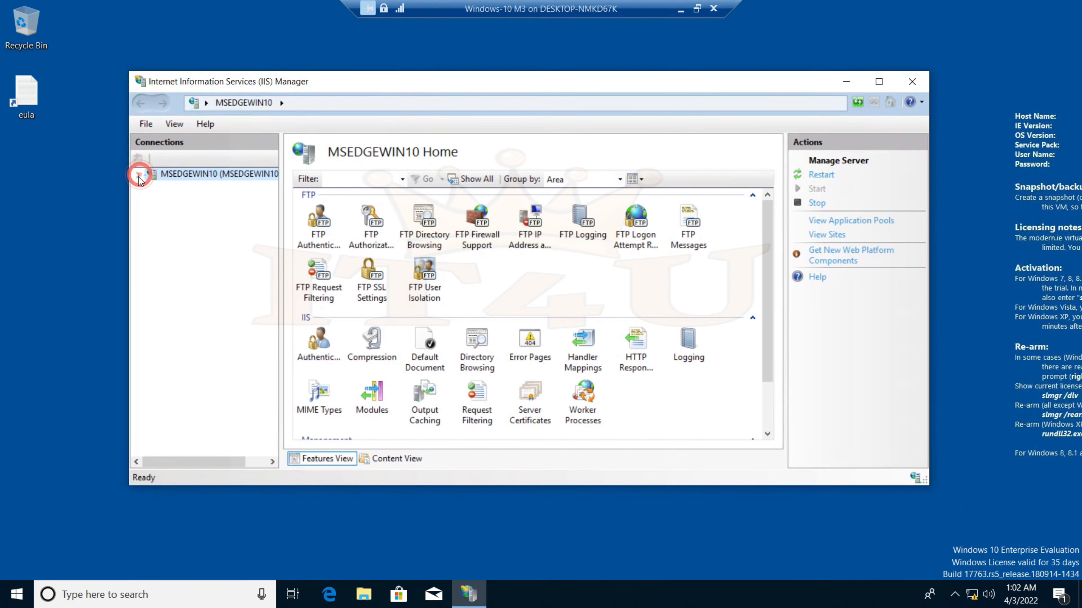
{"action": "left_click", "coordinate": [152, 199]}
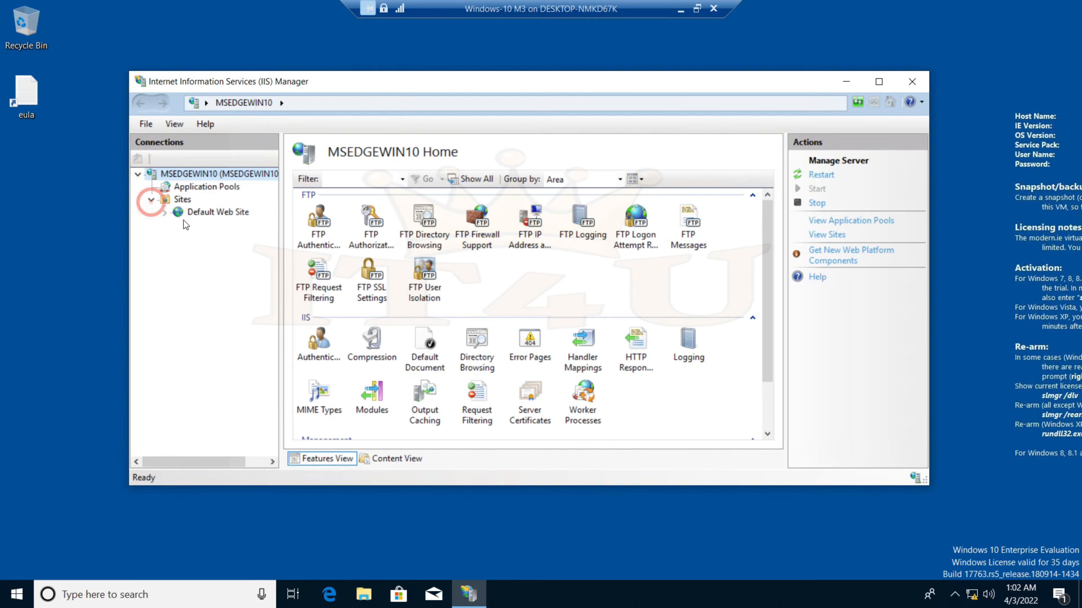
{"action": "left_click", "coordinate": [227, 213]}
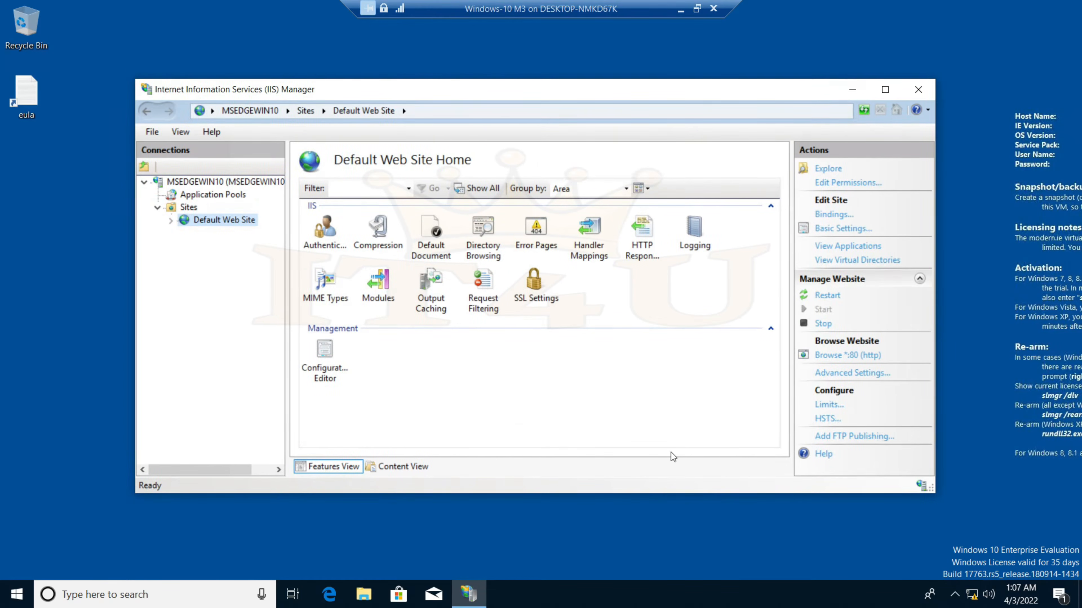
{"action": "key", "text": "super+r"}
Run ipconfig in Command Prompt to find the IPv4 address 172.16.20.110
{"action": "type", "text": "cmd"}
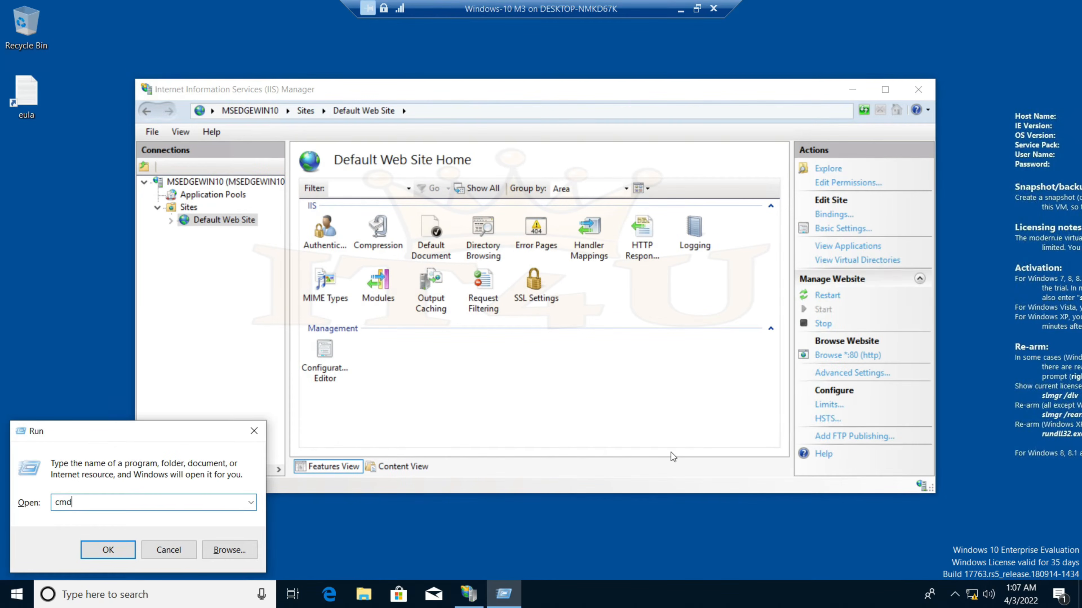
{"action": "key", "text": "Return"}
{"action": "type", "text": "ipconfig"}
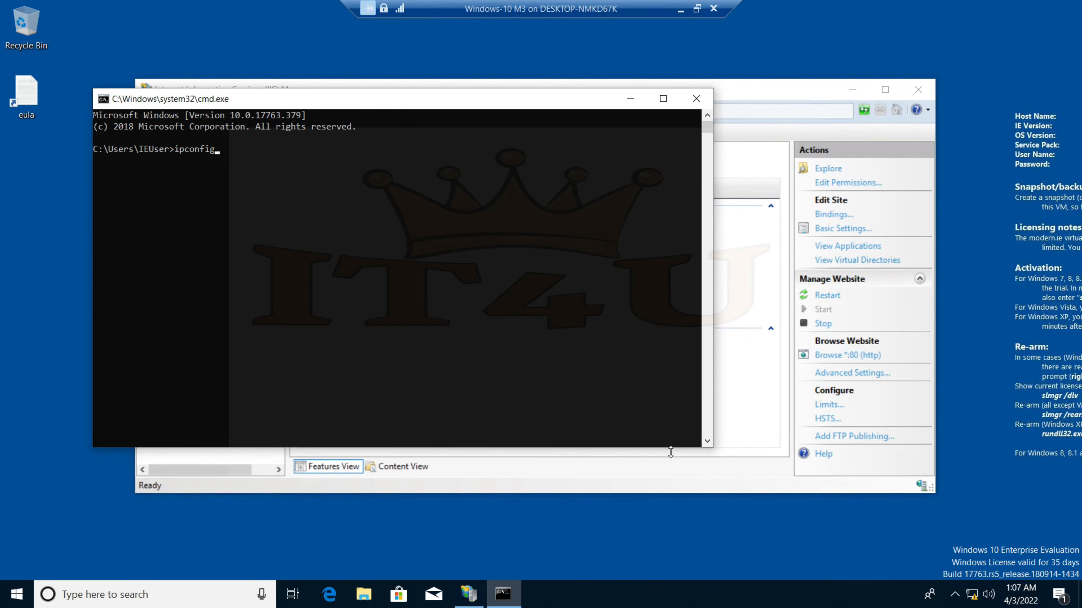
{"action": "key", "text": "Return"}
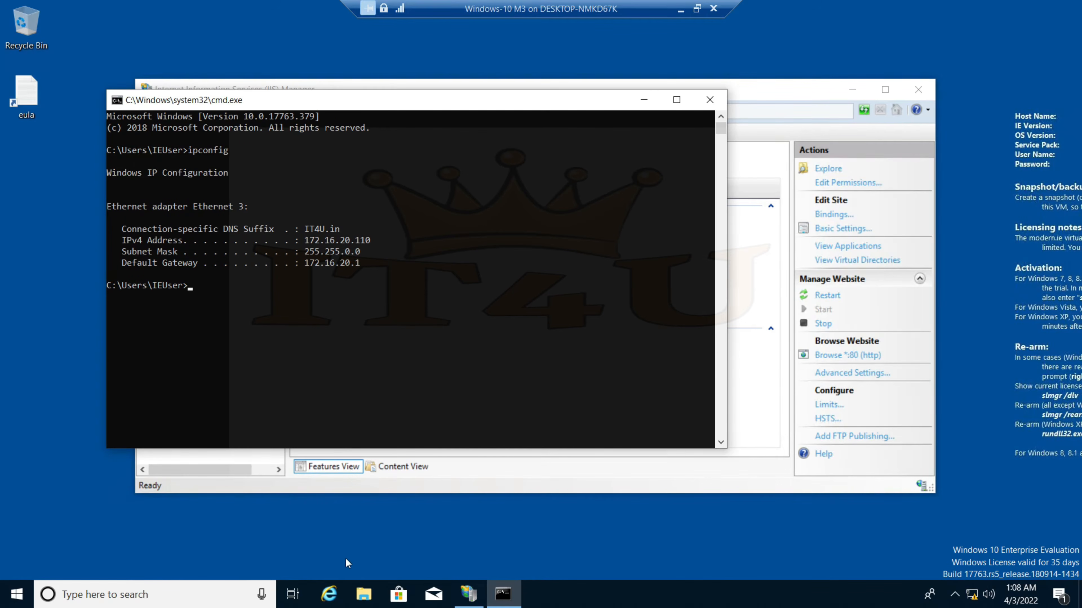
Browse to 172.16.20.110 in Internet Explorer to confirm the IIS welcome page loads
{"action": "left_click", "coordinate": [329, 594]}
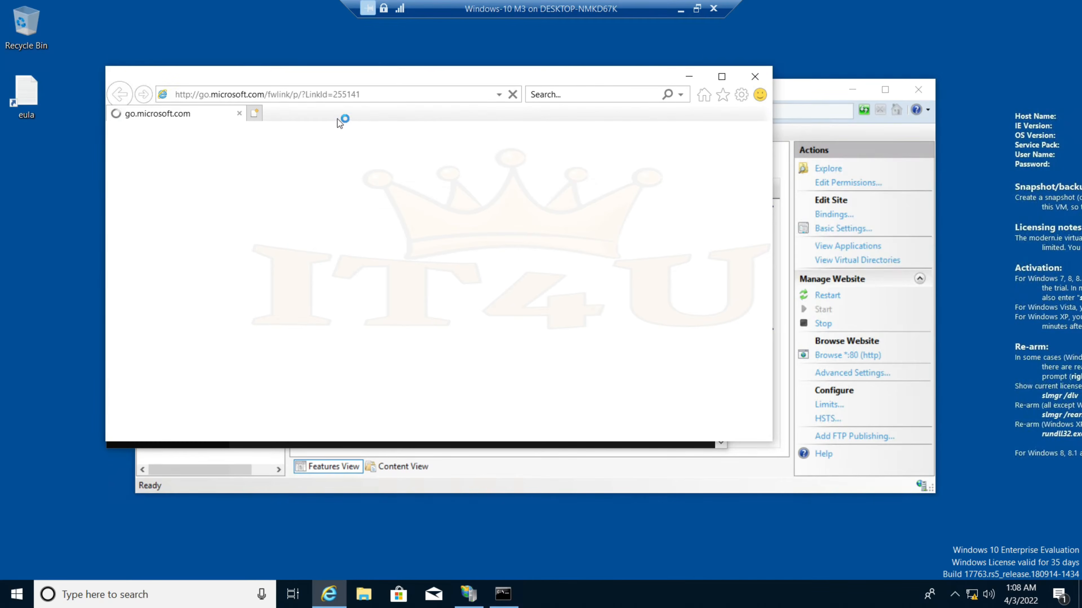
{"action": "left_click", "coordinate": [277, 94]}
{"action": "left_click_drag", "start_coordinate": [482, 78], "coordinate": [619, 333]}
{"action": "type", "text": "17"}
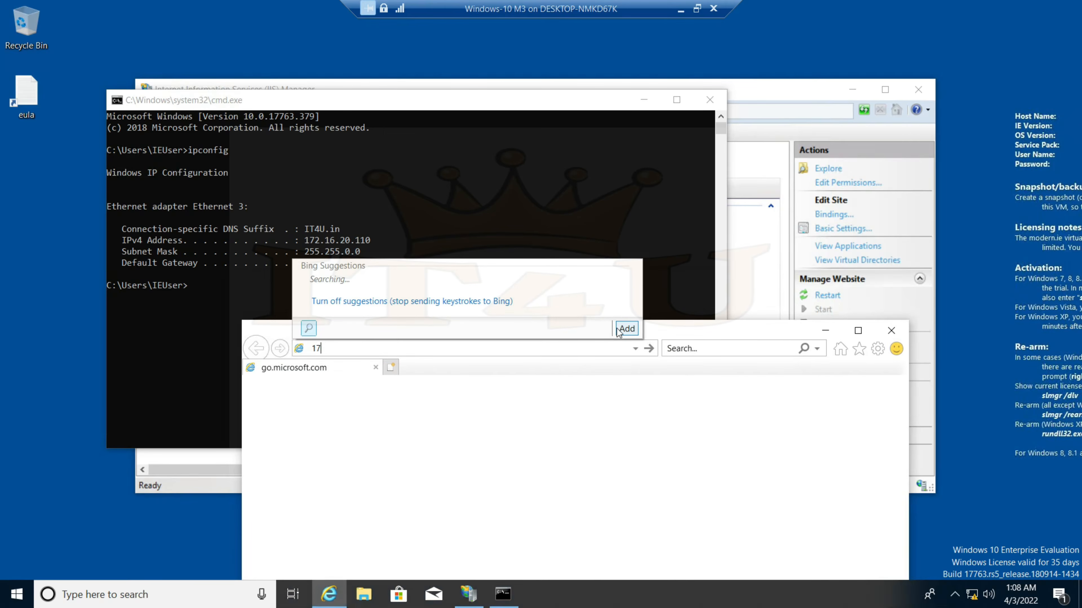
{"action": "type", "text": "2.16"}
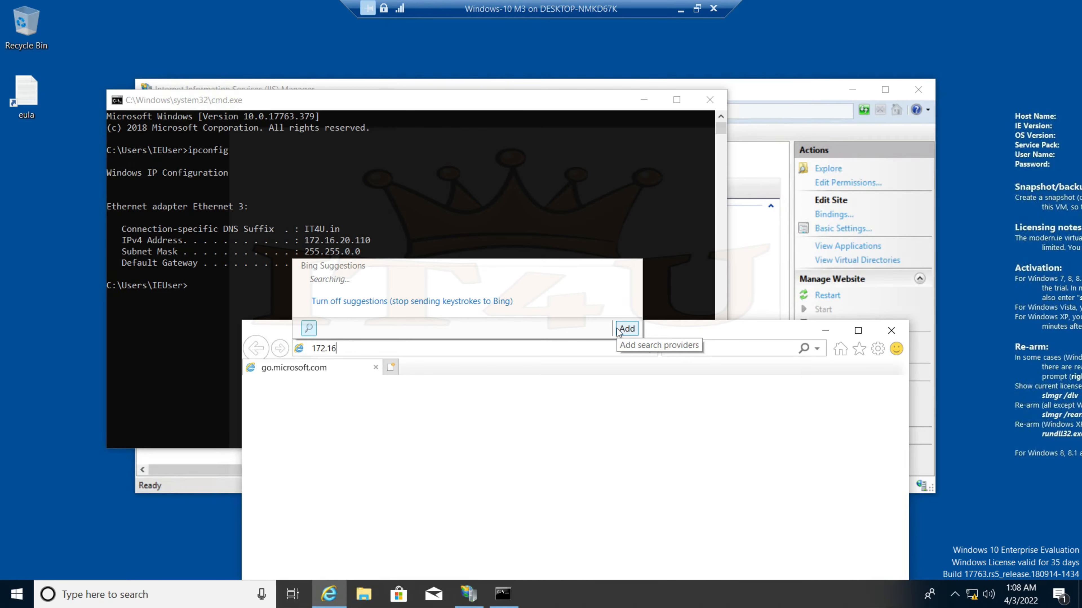
{"action": "type", "text": ".20.110"}
{"action": "key", "text": "Return"}
{"action": "left_click_drag", "start_coordinate": [617, 328], "coordinate": [615, 170]}
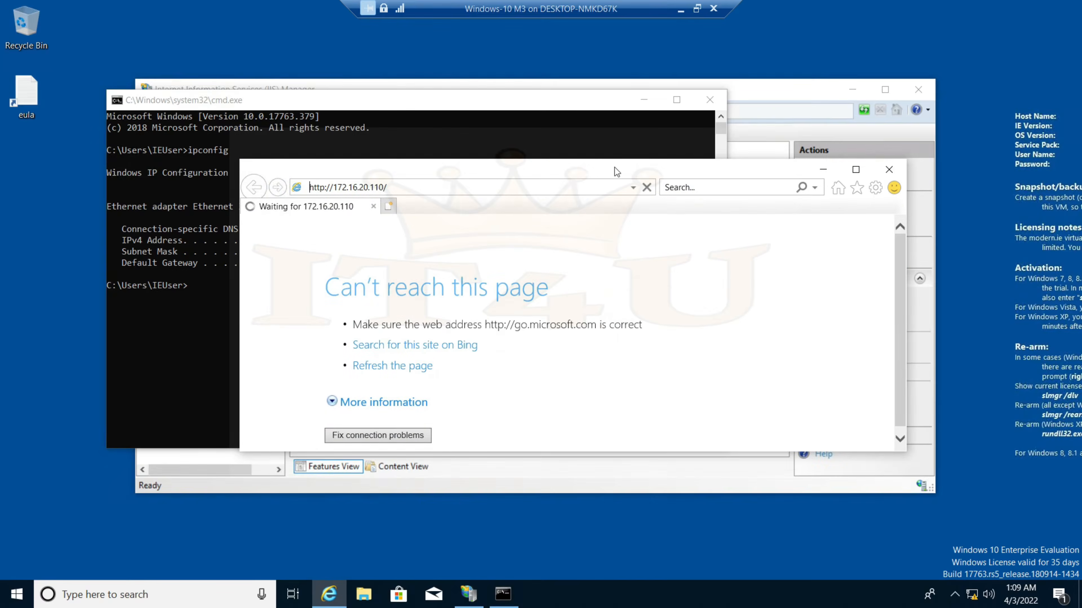
{"action": "left_click", "coordinate": [856, 171]}
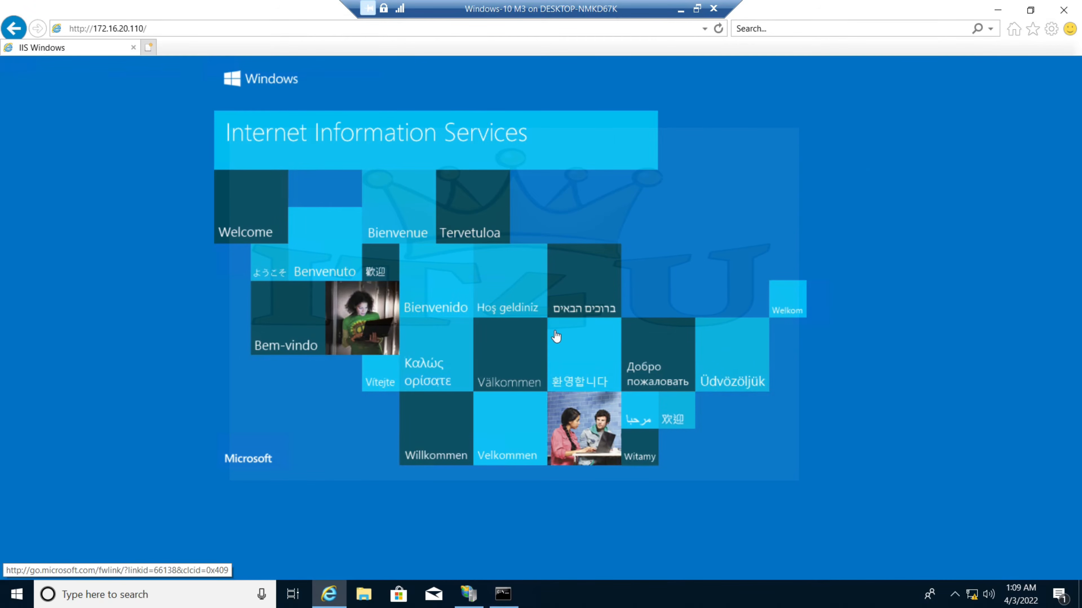
Close Internet Explorer and return to IIS Manager
{"action": "left_click", "coordinate": [1064, 10]}
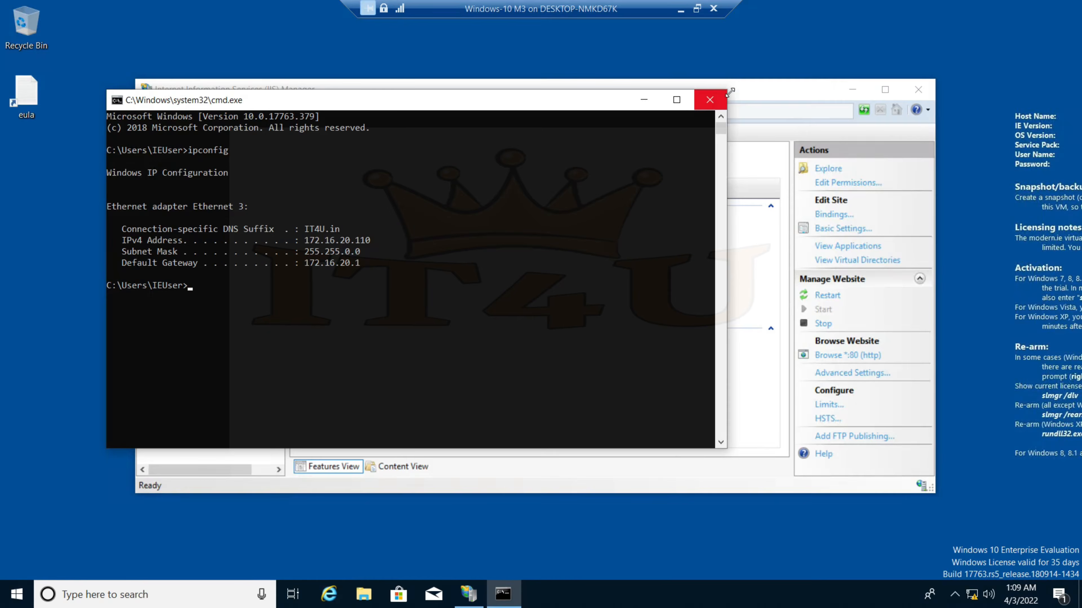
{"action": "left_click", "coordinate": [751, 90]}
{"action": "left_click", "coordinate": [244, 350]}
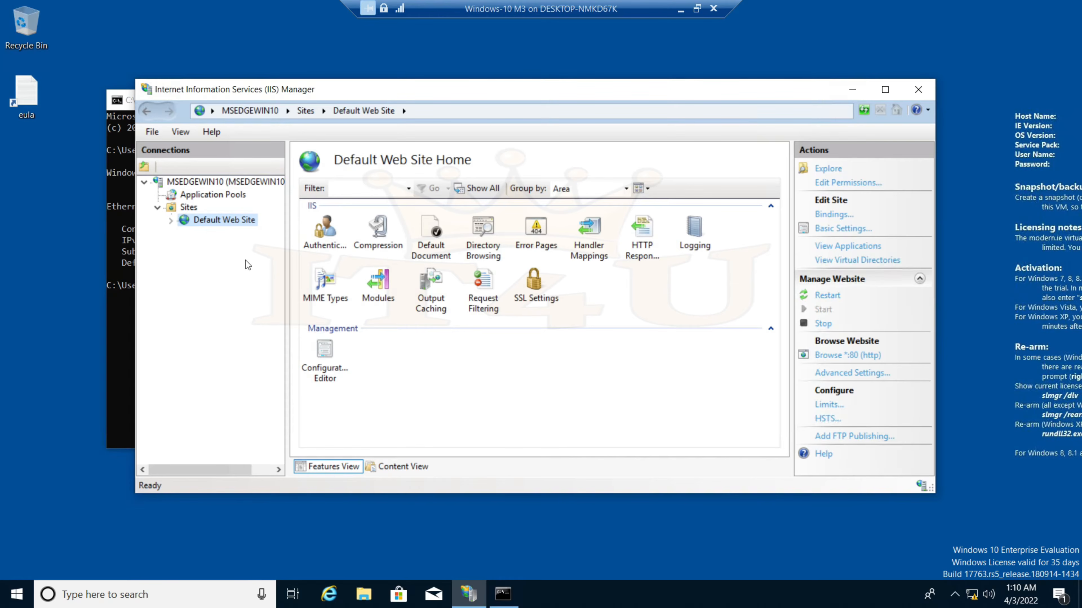
Start Add FTP Site from the Sites context menu and enter the site name FTP_IT4U
{"action": "right_click", "coordinate": [189, 210]}
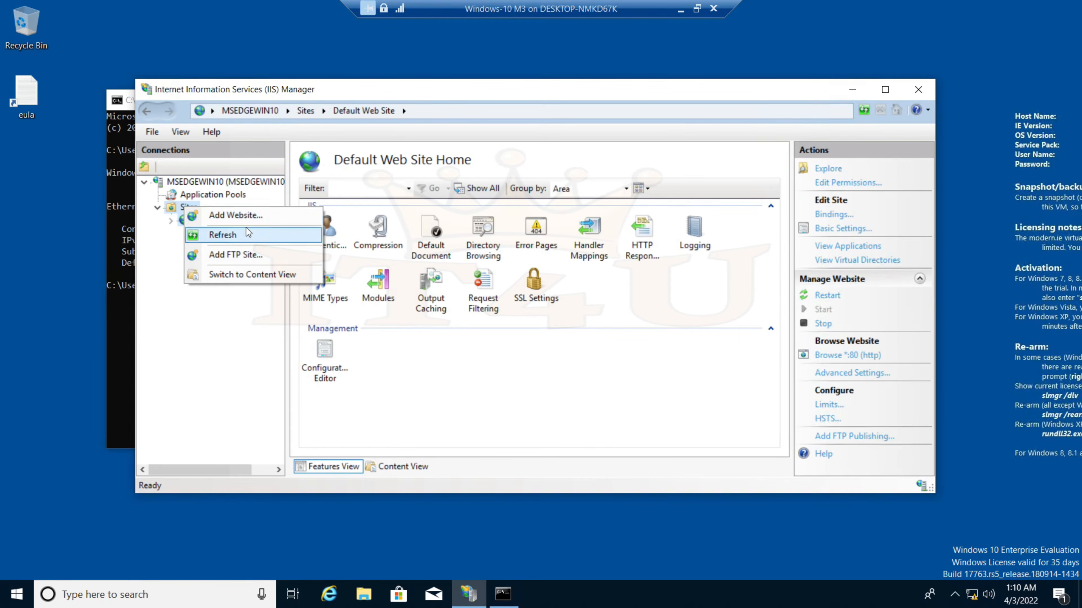
{"action": "left_click", "coordinate": [235, 255]}
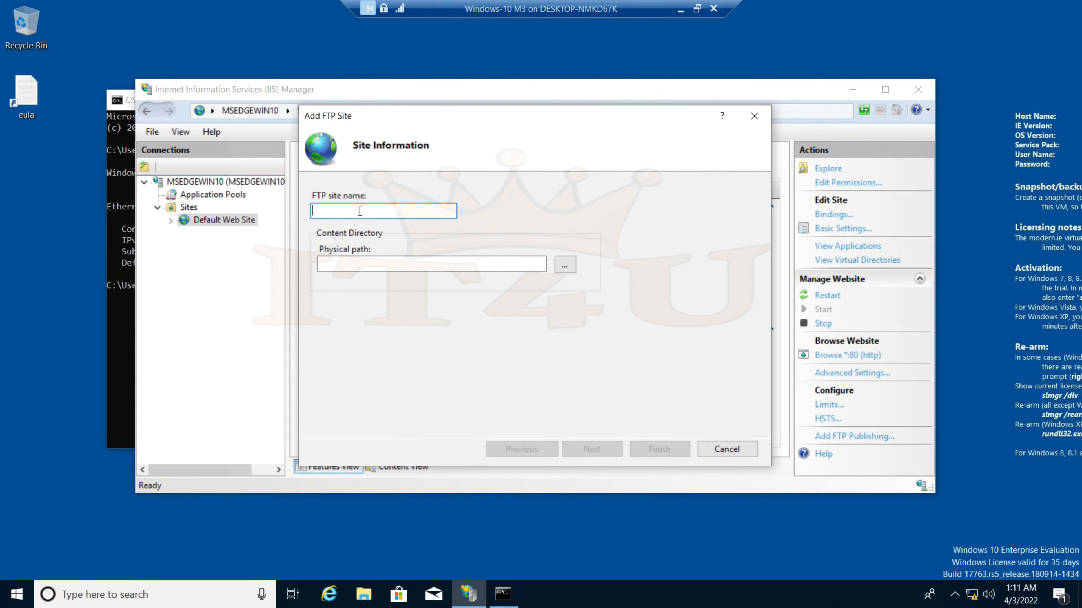
{"action": "type", "text": "FTP_IT4U"}
Create a folder named Data at the root of C: in File Explorer, then close Explorer
{"action": "left_click", "coordinate": [363, 594]}
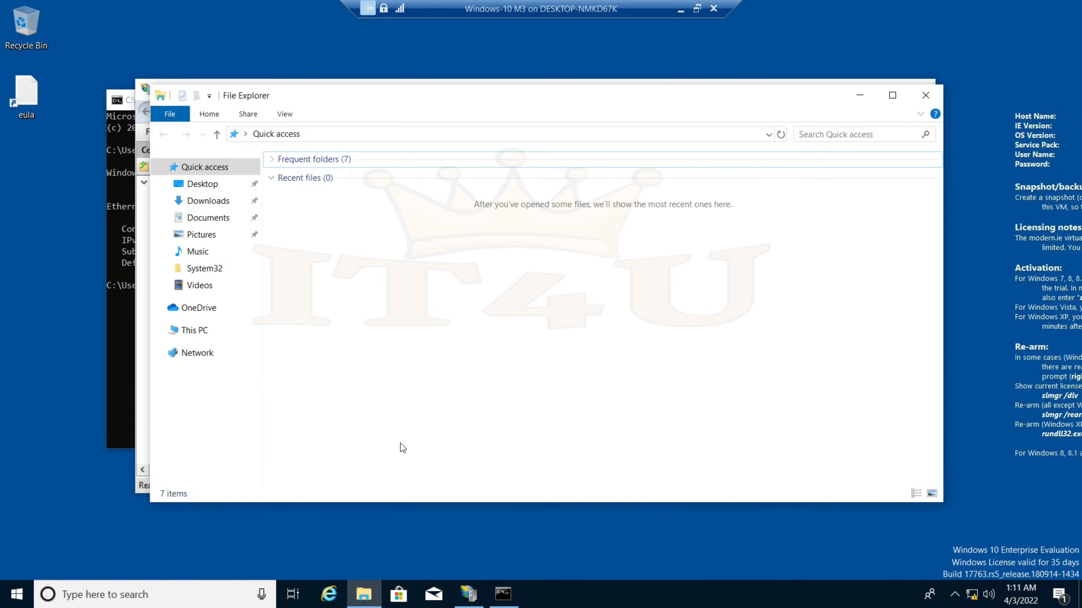
{"action": "left_click", "coordinate": [200, 331]}
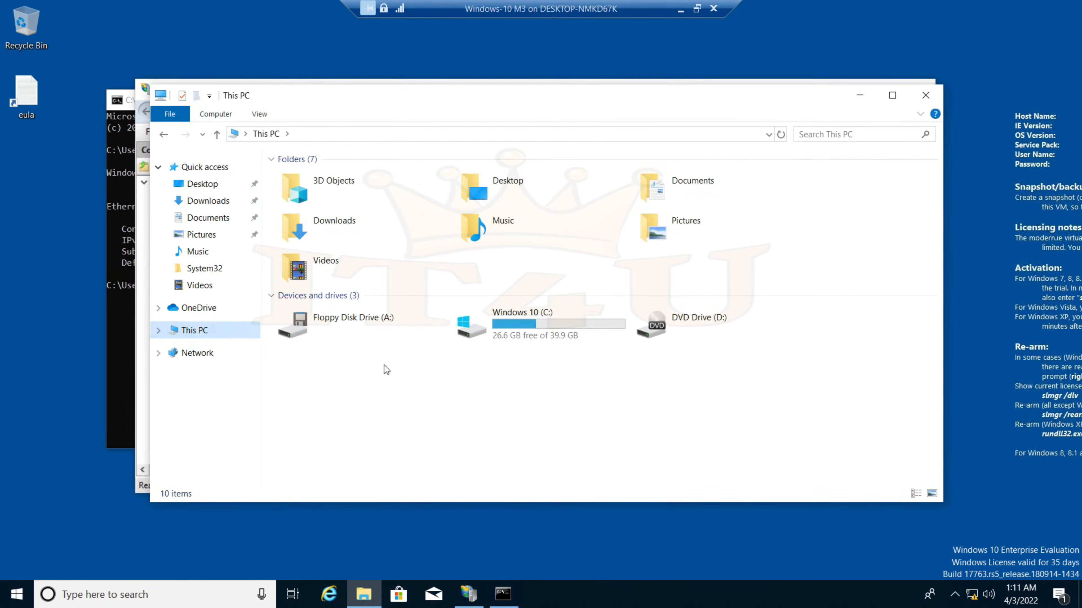
{"action": "double_click", "coordinate": [547, 336]}
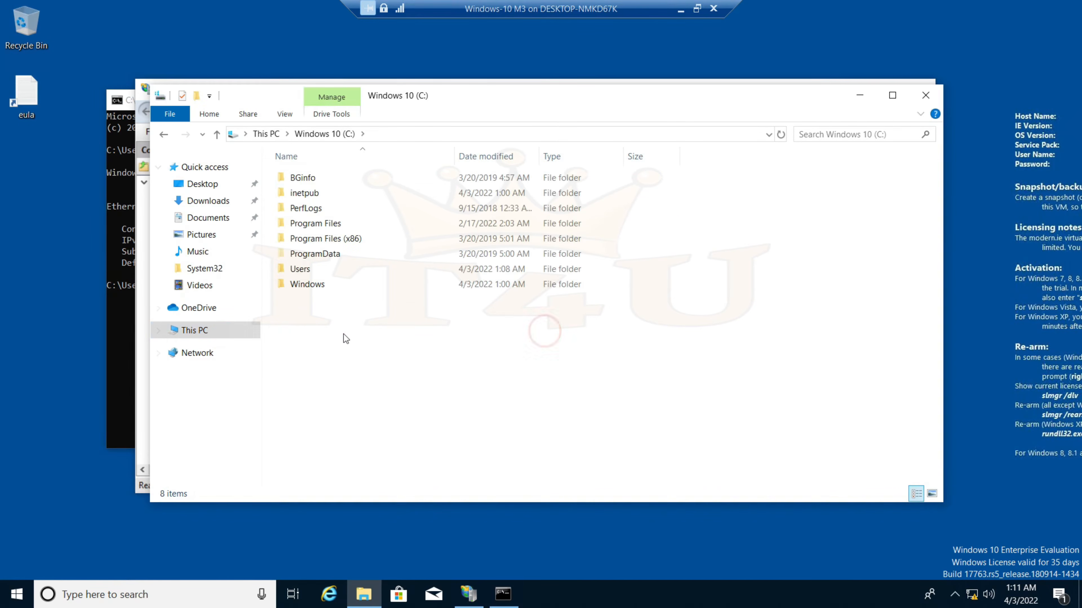
{"action": "right_click", "coordinate": [333, 336]}
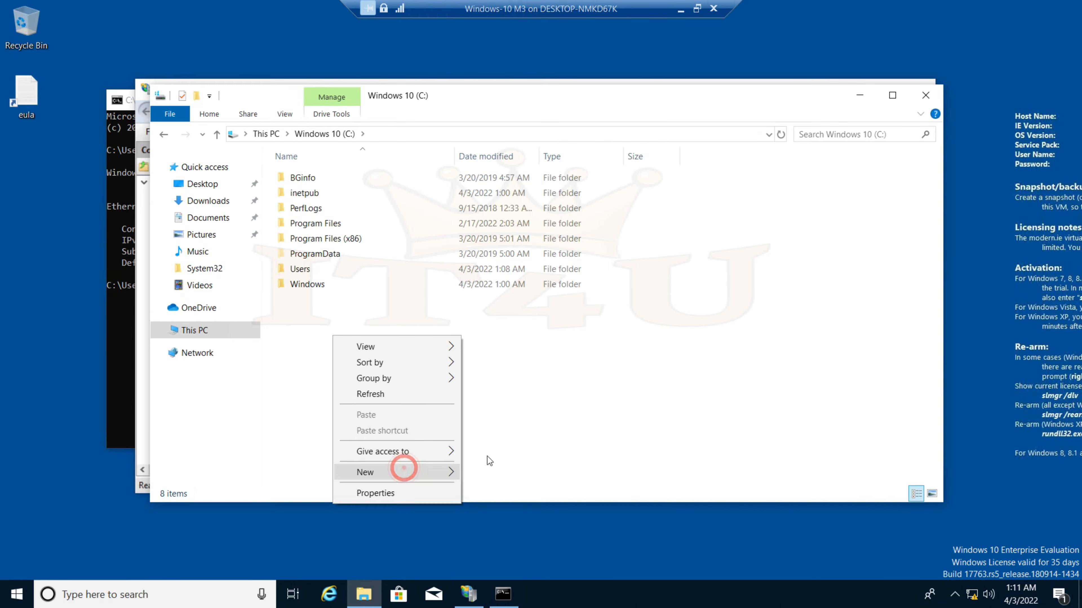
{"action": "mouse_move", "coordinate": [451, 472]}
{"action": "left_click", "coordinate": [491, 471]}
{"action": "type", "text": "Data"}
{"action": "key", "text": "Return"}
{"action": "left_click", "coordinate": [502, 453]}
{"action": "left_click", "coordinate": [925, 95]}
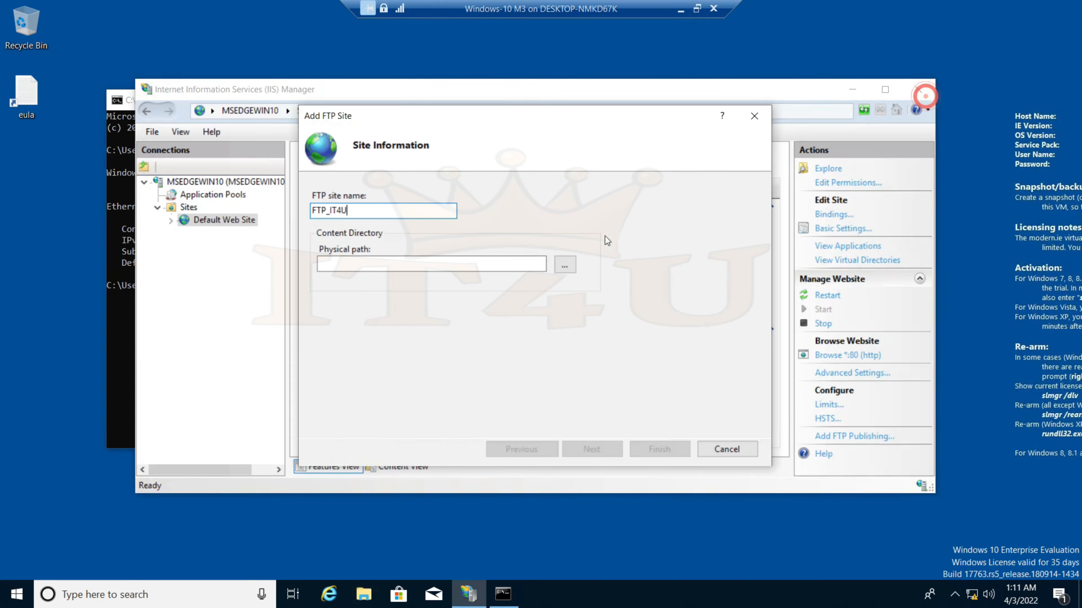
Choose C:\Data as the FTP site's physical path and advance to Binding and SSL Settings
{"action": "left_click", "coordinate": [565, 265]}
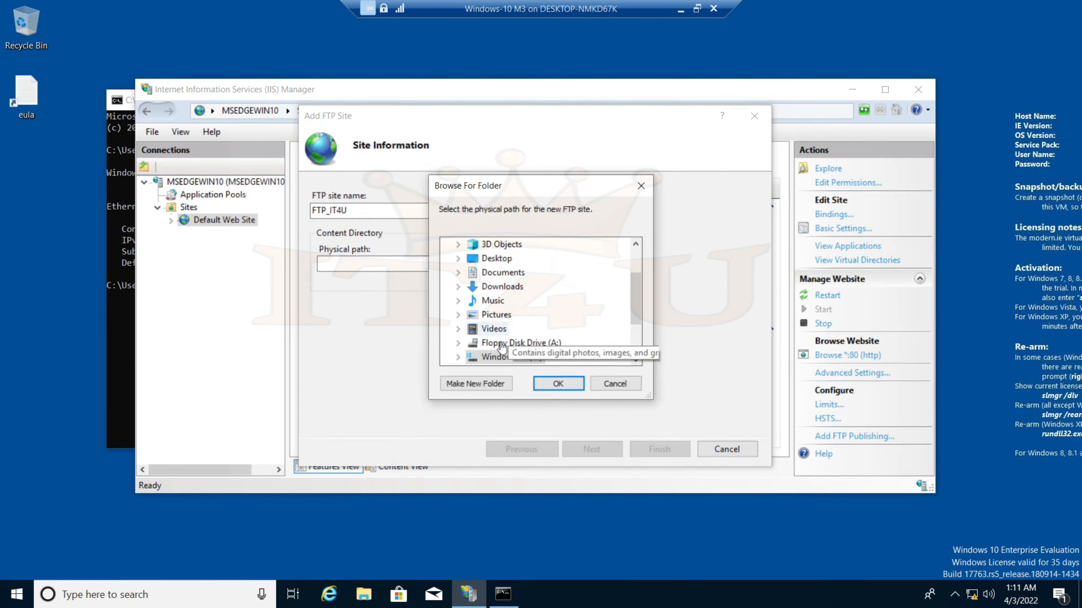
{"action": "left_click", "coordinate": [457, 357]}
{"action": "scroll", "coordinate": [563, 332], "scroll_direction": "down", "scroll_amount": 2}
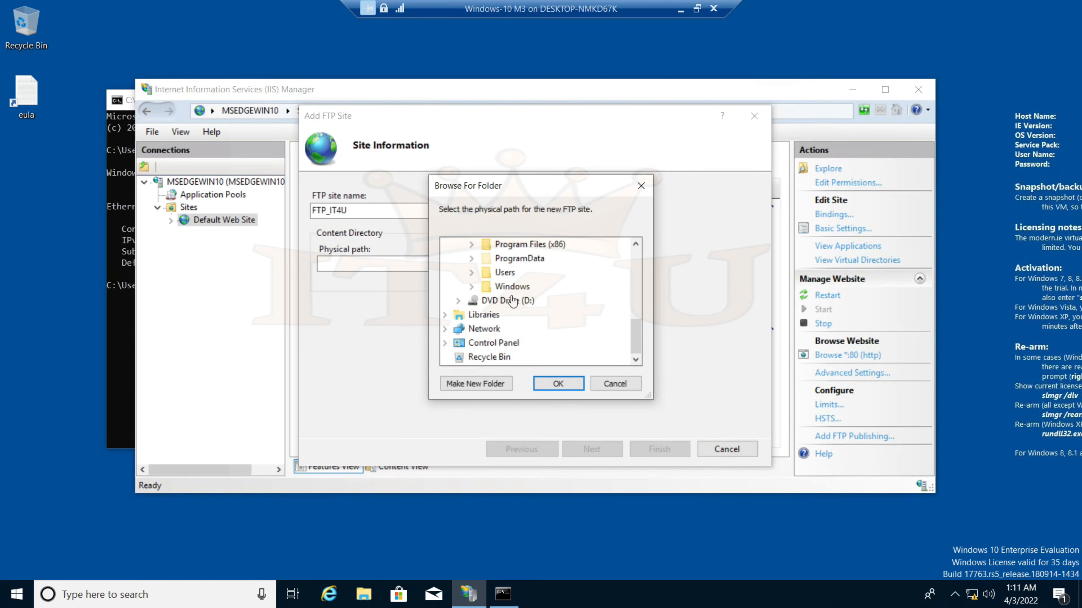
{"action": "scroll", "coordinate": [565, 293], "scroll_direction": "up", "scroll_amount": 2}
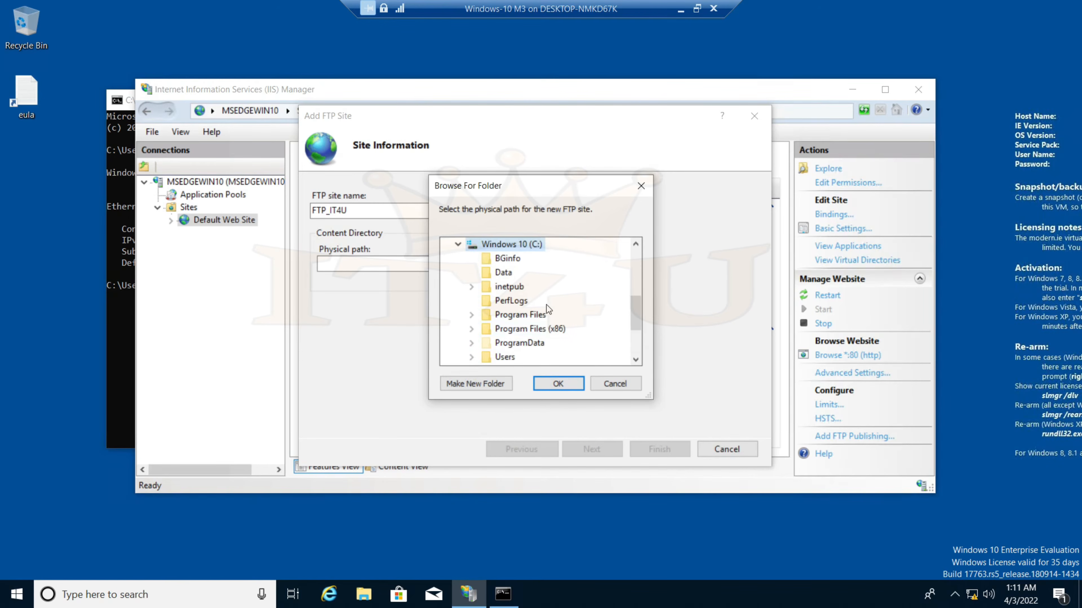
{"action": "left_click", "coordinate": [505, 273]}
{"action": "left_click", "coordinate": [558, 384]}
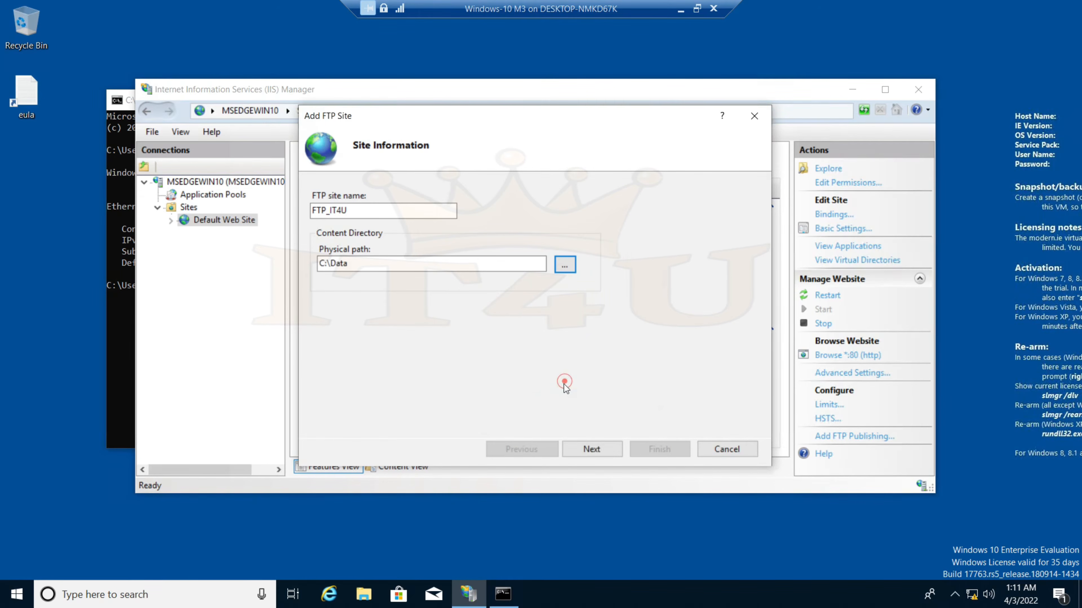
{"action": "left_click", "coordinate": [591, 449]}
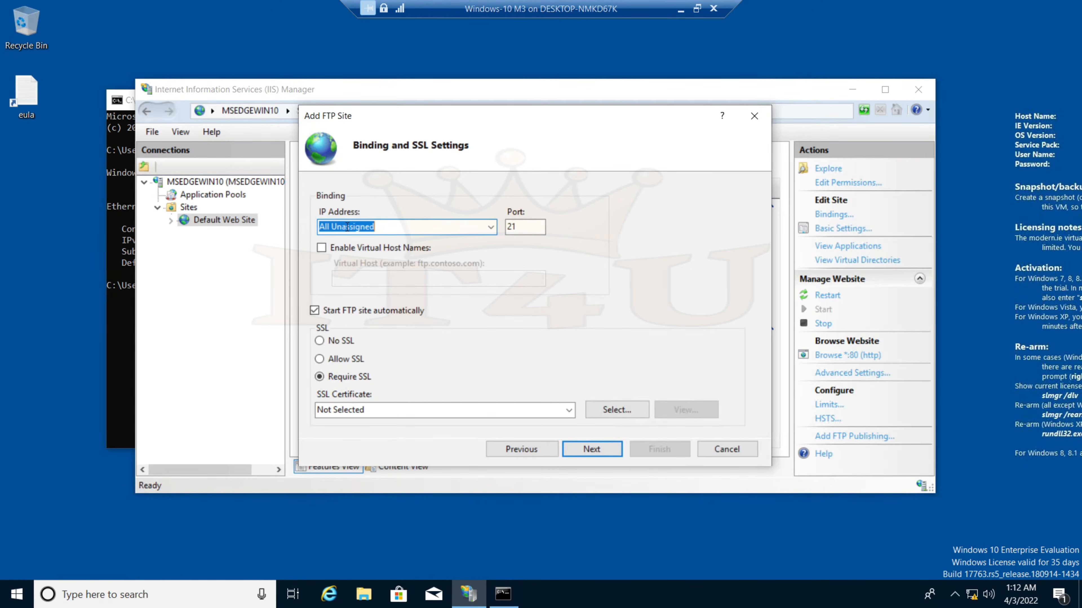
Review port 21 and the bindable IP addresses, then view ipconfig's IPv4 address 172.16.20.110
{"action": "double_click", "coordinate": [521, 227]}
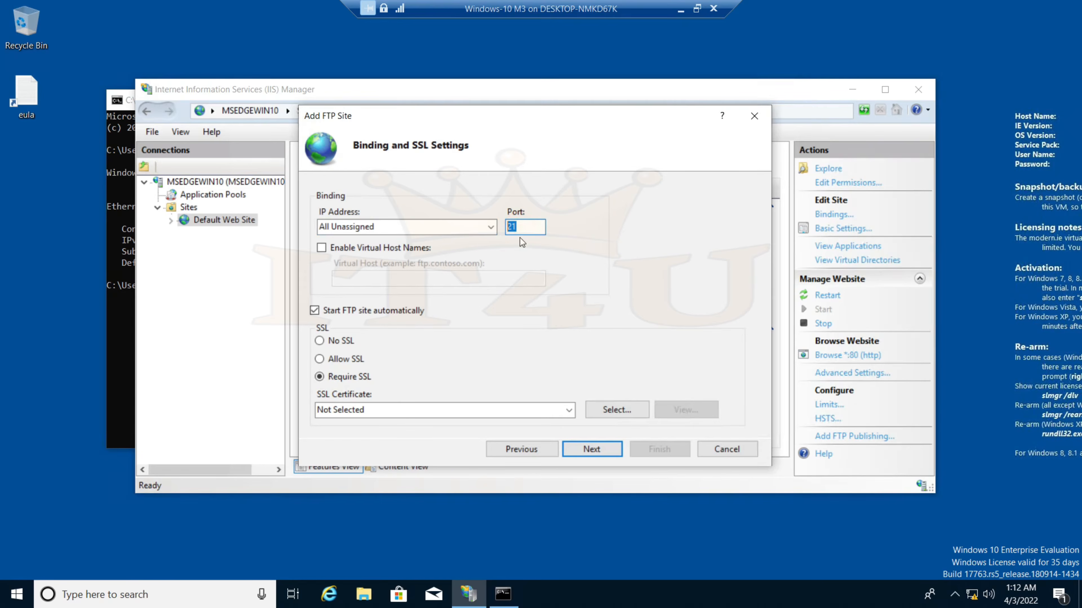
{"action": "left_click", "coordinate": [529, 227]}
{"action": "double_click", "coordinate": [528, 227]}
{"action": "left_click", "coordinate": [528, 230]}
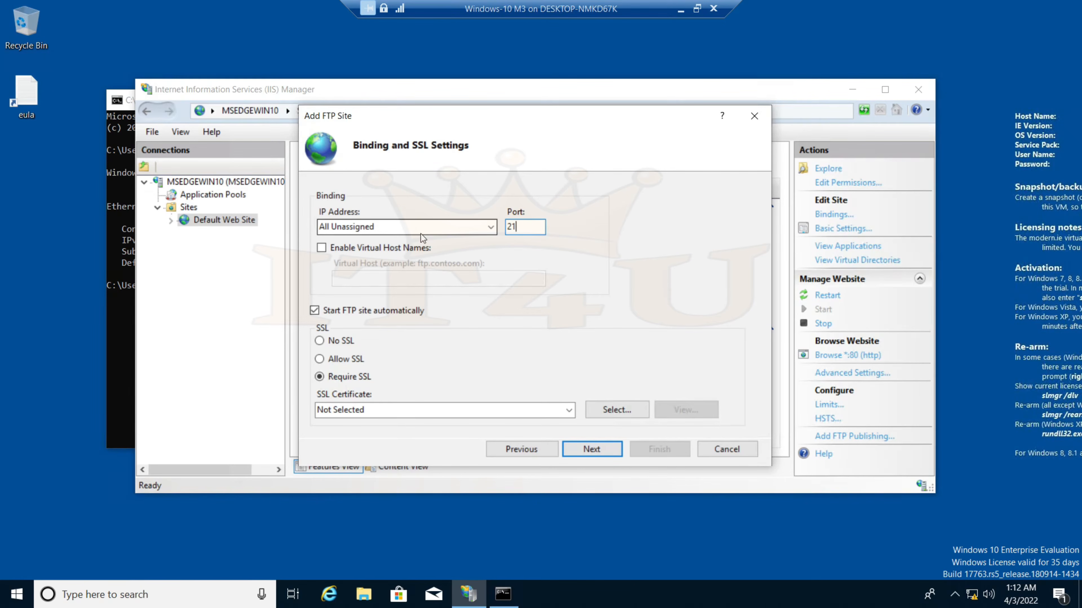
{"action": "left_click", "coordinate": [491, 230]}
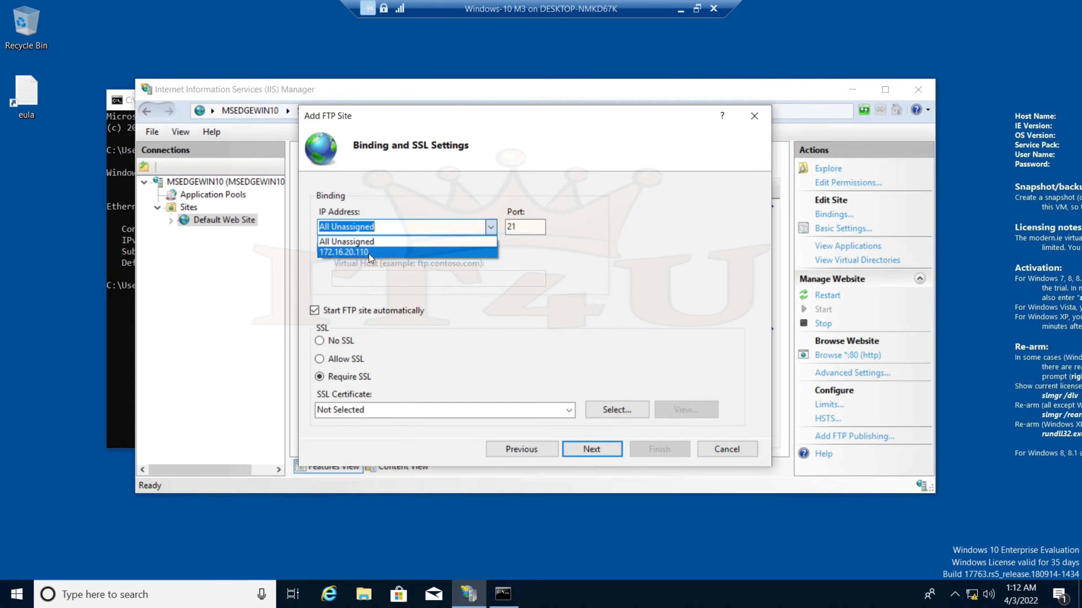
{"action": "left_click", "coordinate": [130, 322]}
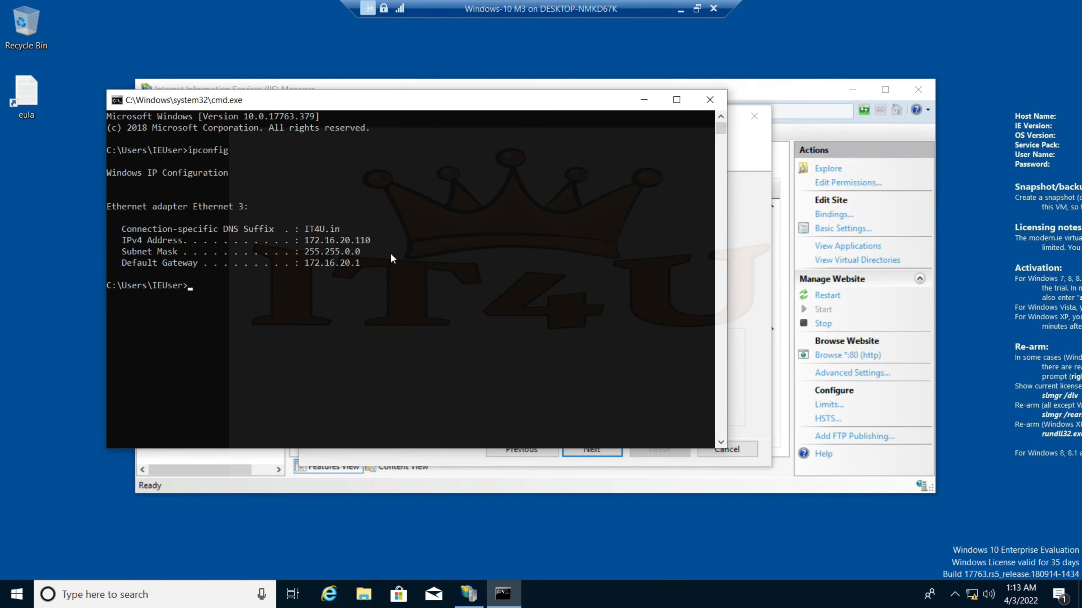
Pick 172.16.20.110 from the IP Address list as the site's binding
{"action": "left_click", "coordinate": [755, 156]}
{"action": "left_click", "coordinate": [488, 229]}
{"action": "left_click", "coordinate": [414, 254]}
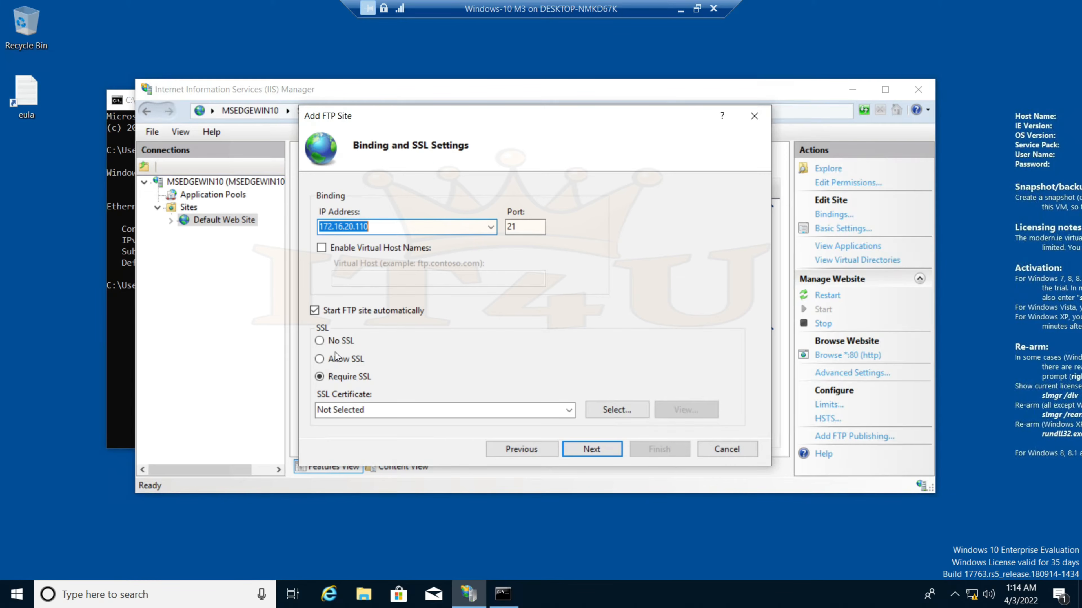
Choose No SSL and advance to Authentication and Authorization Information
{"action": "left_click", "coordinate": [320, 340]}
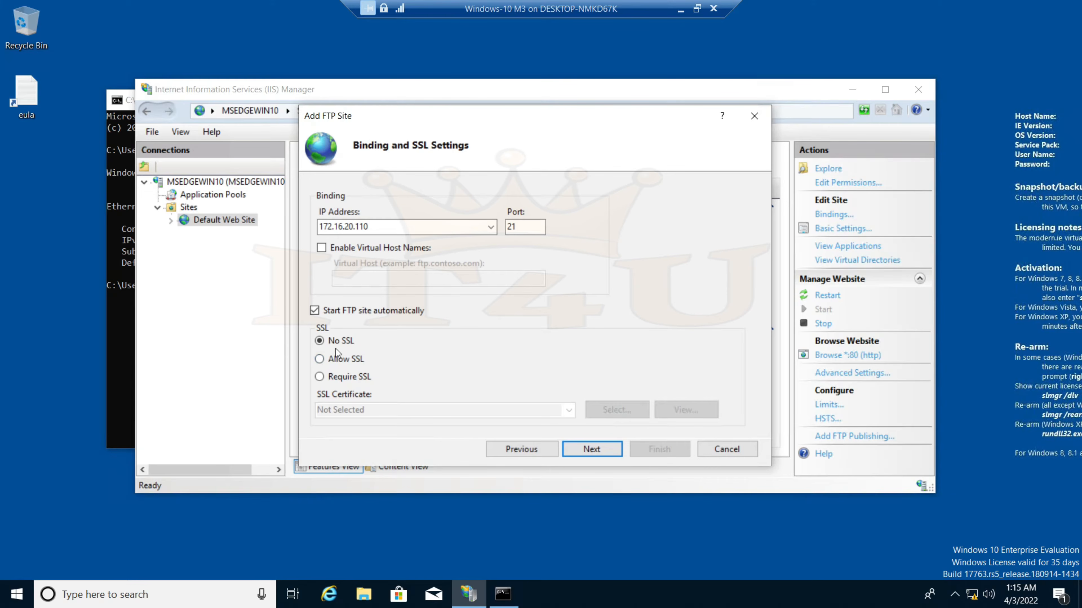
{"action": "left_click", "coordinate": [592, 449]}
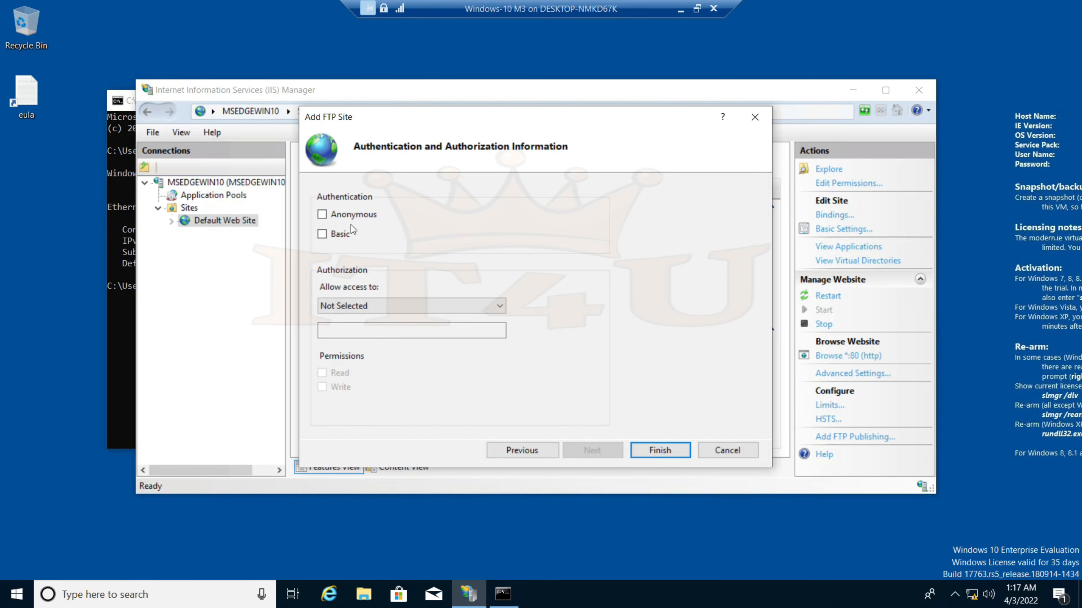
Switch Anonymous authentication on and back off, keeping Basic, and open the Win+X menu
{"action": "left_click", "coordinate": [321, 214]}
{"action": "left_click", "coordinate": [323, 215]}
{"action": "key", "text": "super+x"}
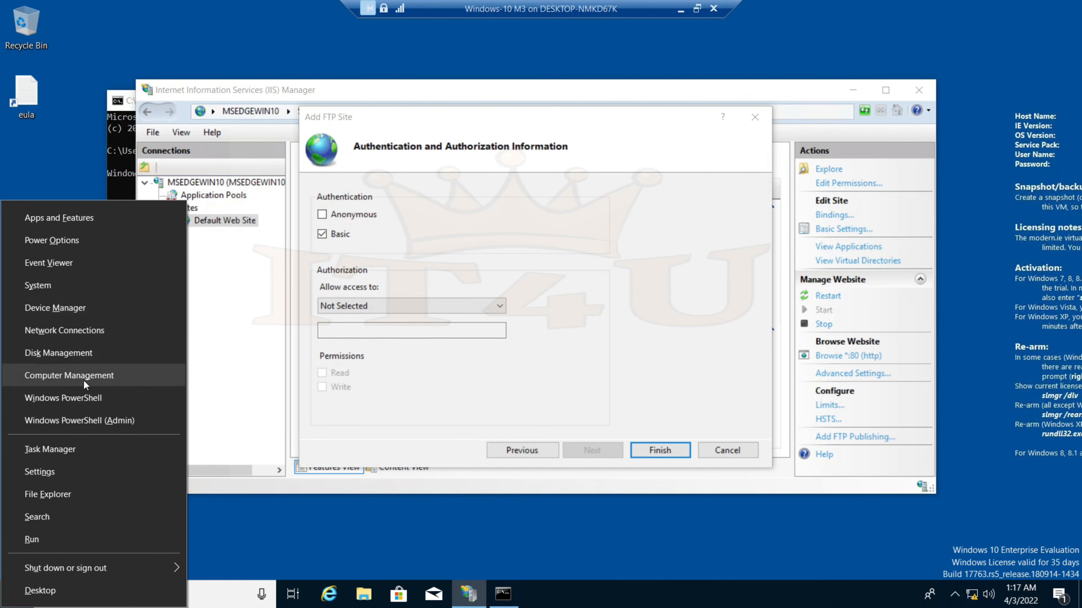
Inspect the local users IEUser, sshd and Administrator in Computer Management, then close it
{"action": "left_click", "coordinate": [62, 381]}
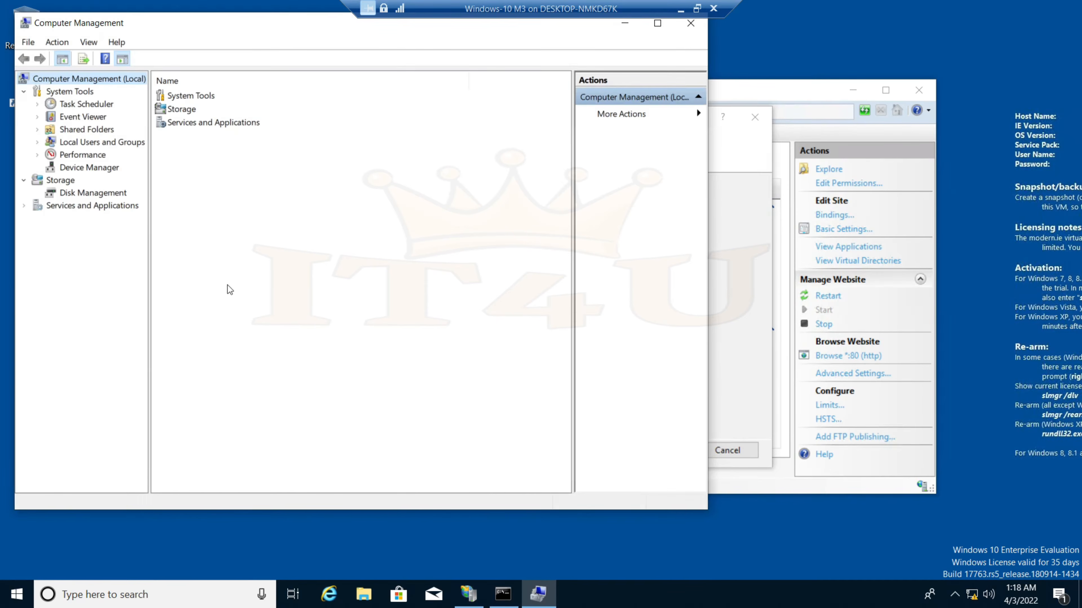
{"action": "left_click", "coordinate": [38, 143]}
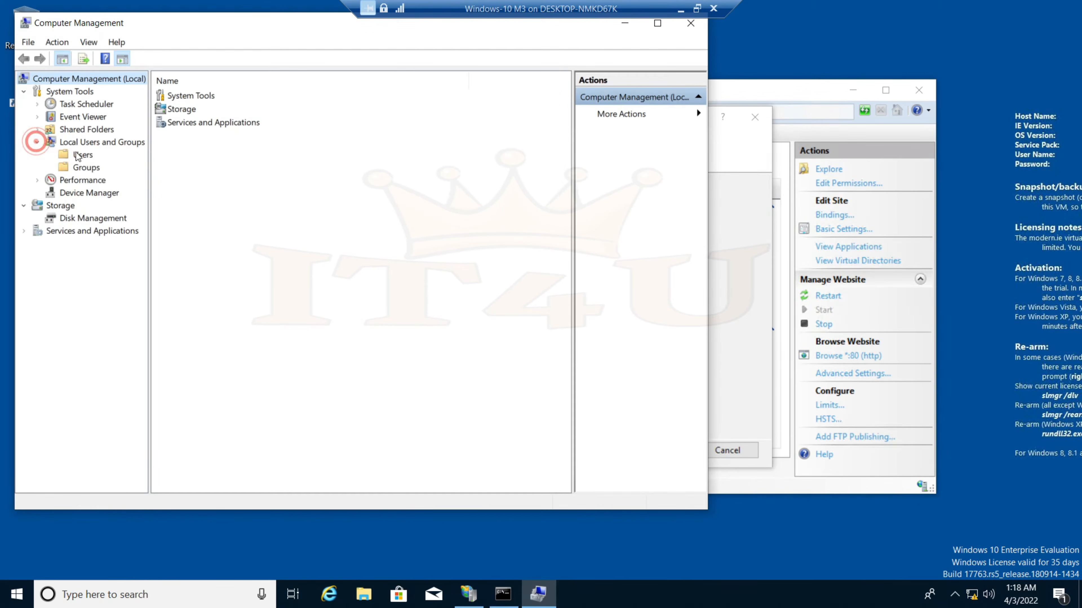
{"action": "left_click", "coordinate": [83, 156]}
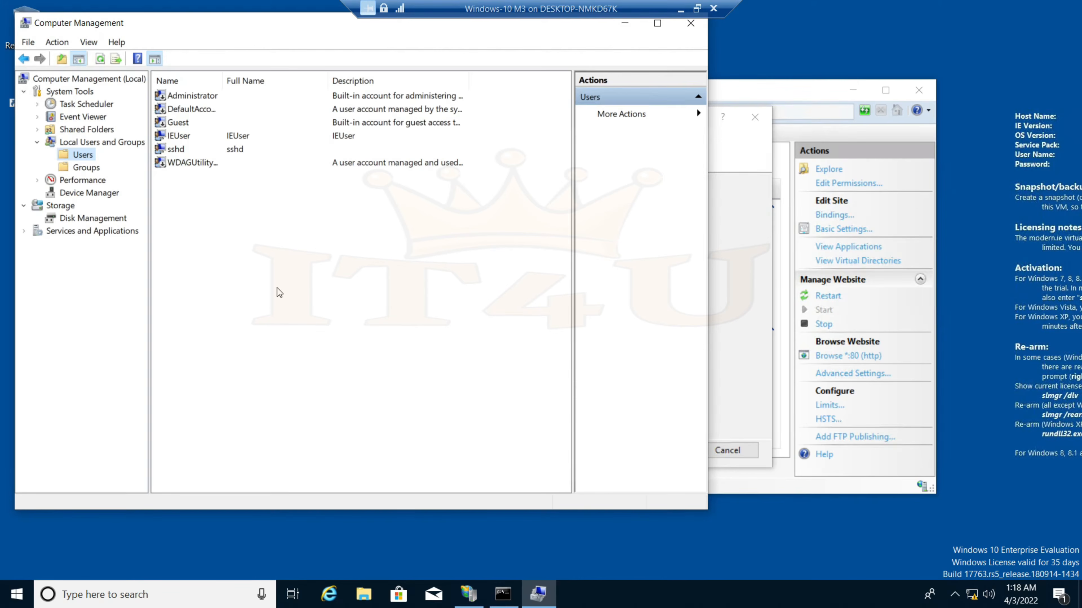
{"action": "left_click", "coordinate": [191, 140]}
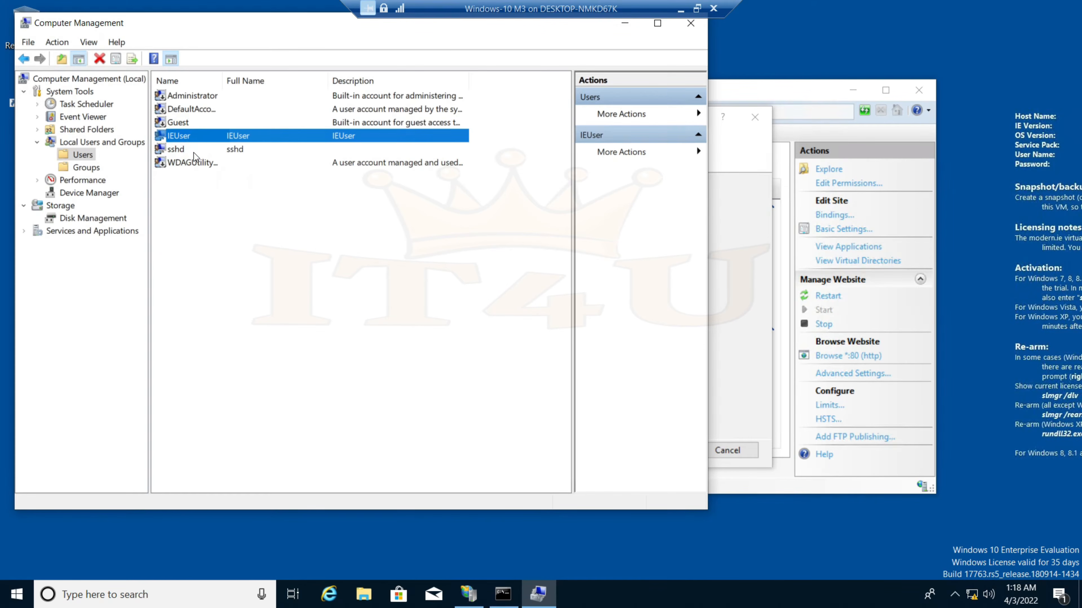
{"action": "left_click", "coordinate": [179, 150]}
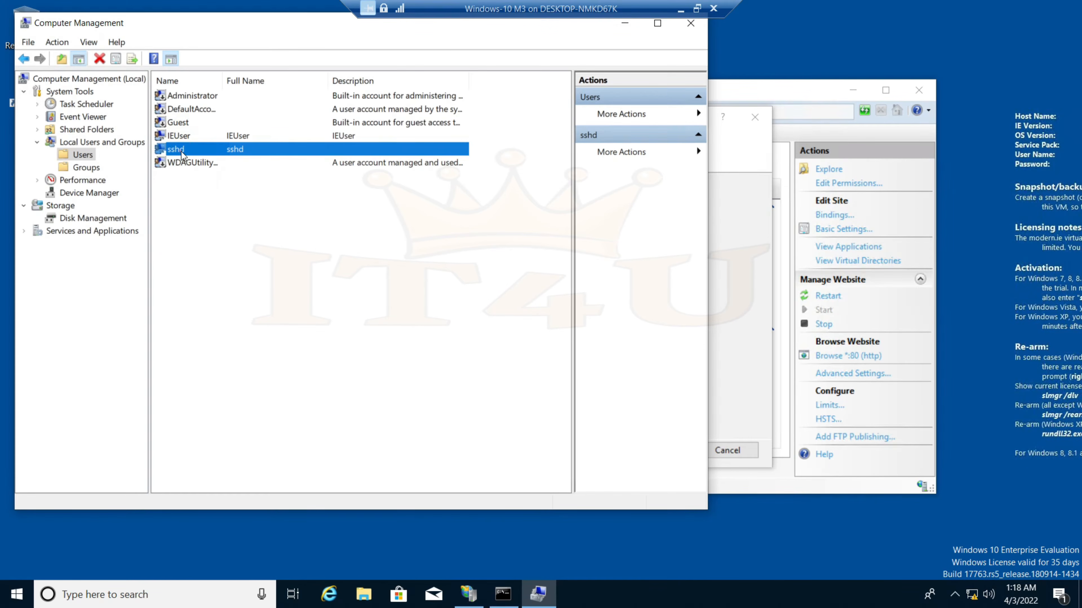
{"action": "left_click", "coordinate": [184, 96]}
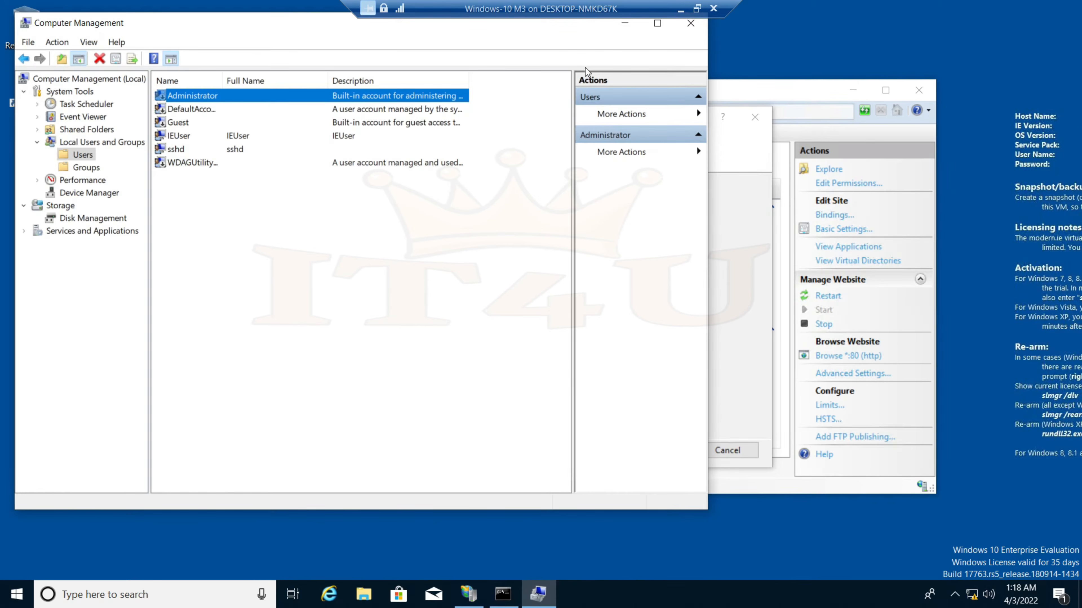
{"action": "left_click", "coordinate": [691, 28]}
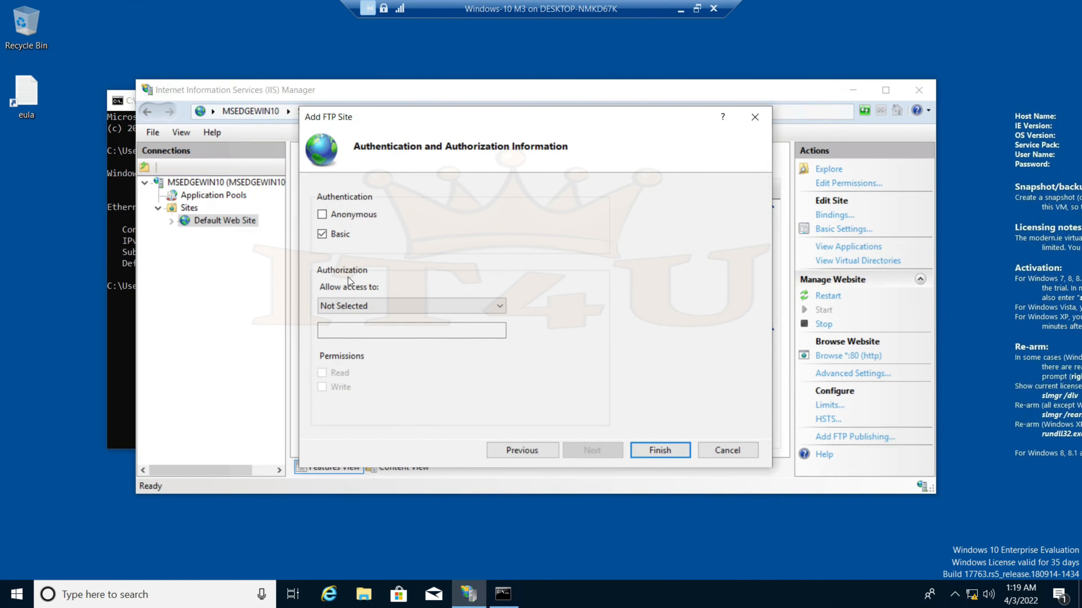
Allow All users Read and Write access and finish creating FTP_IT4U
{"action": "left_click", "coordinate": [448, 309]}
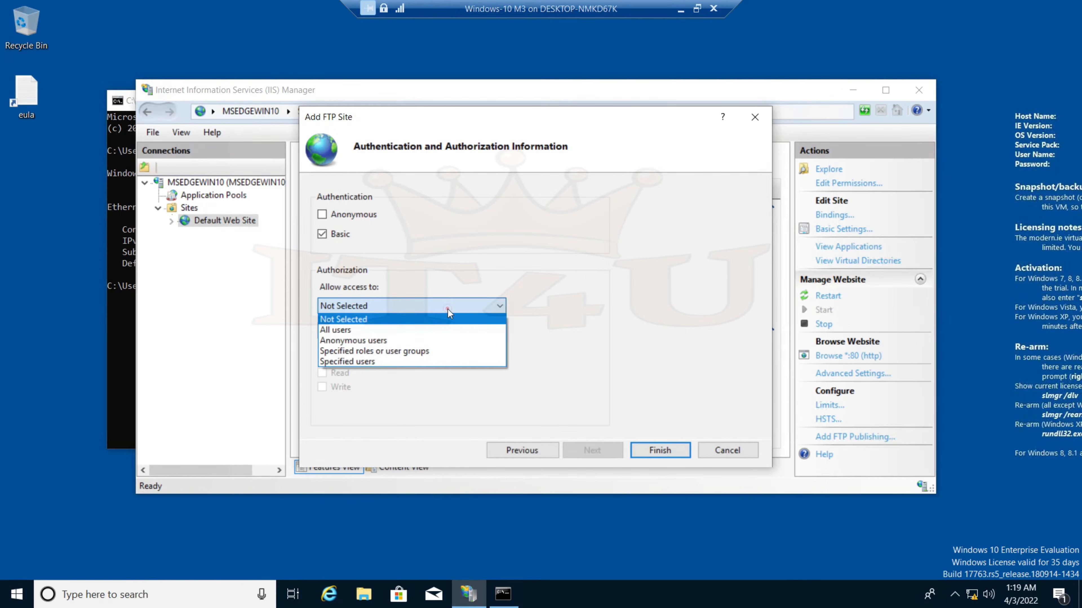
{"action": "left_click", "coordinate": [385, 330]}
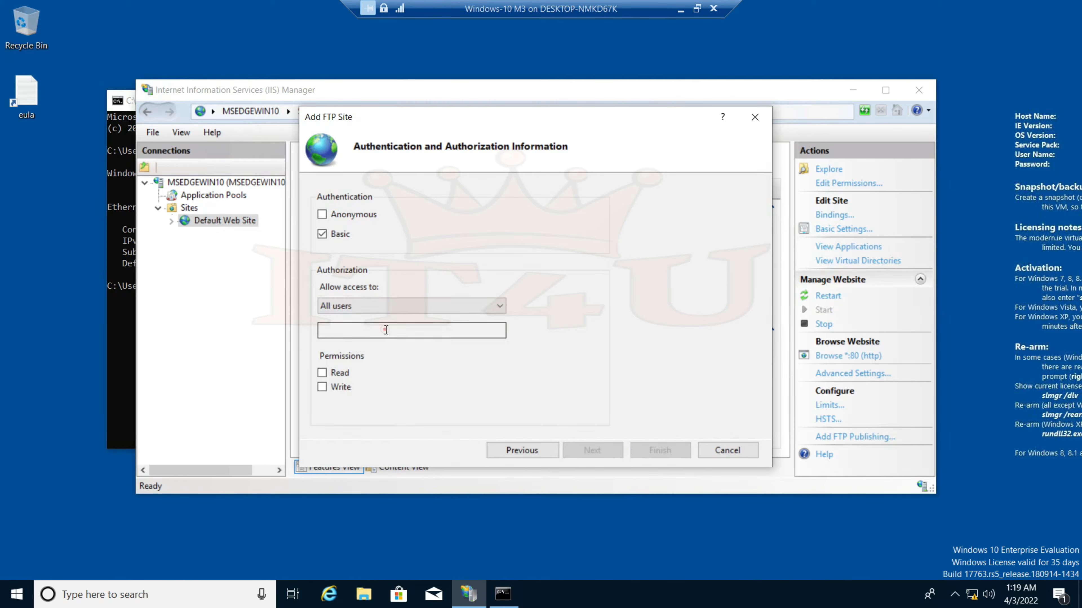
{"action": "left_click", "coordinate": [322, 373]}
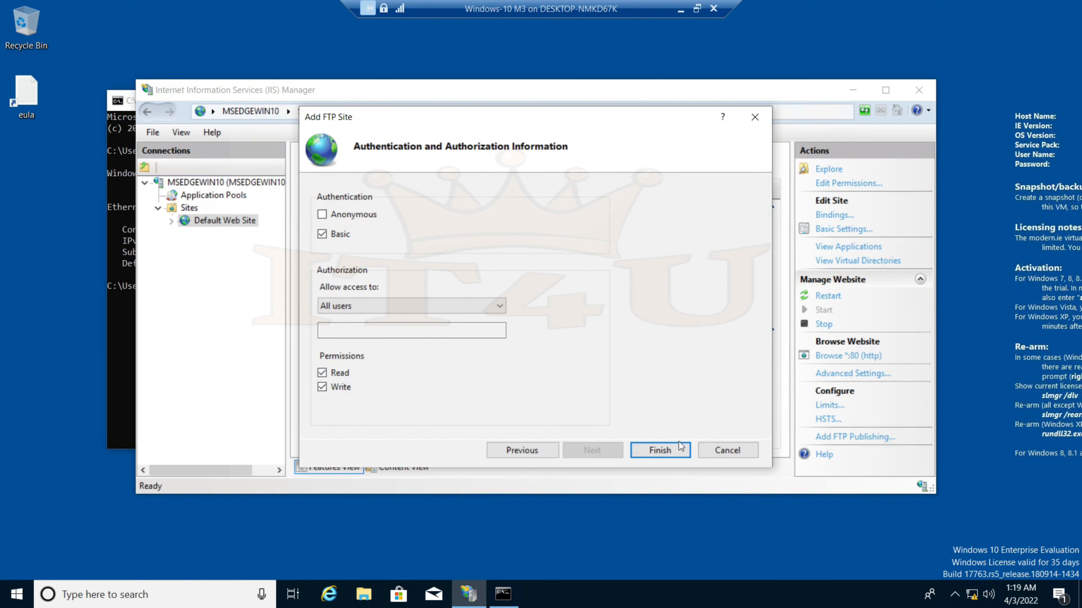
{"action": "left_click", "coordinate": [664, 452]}
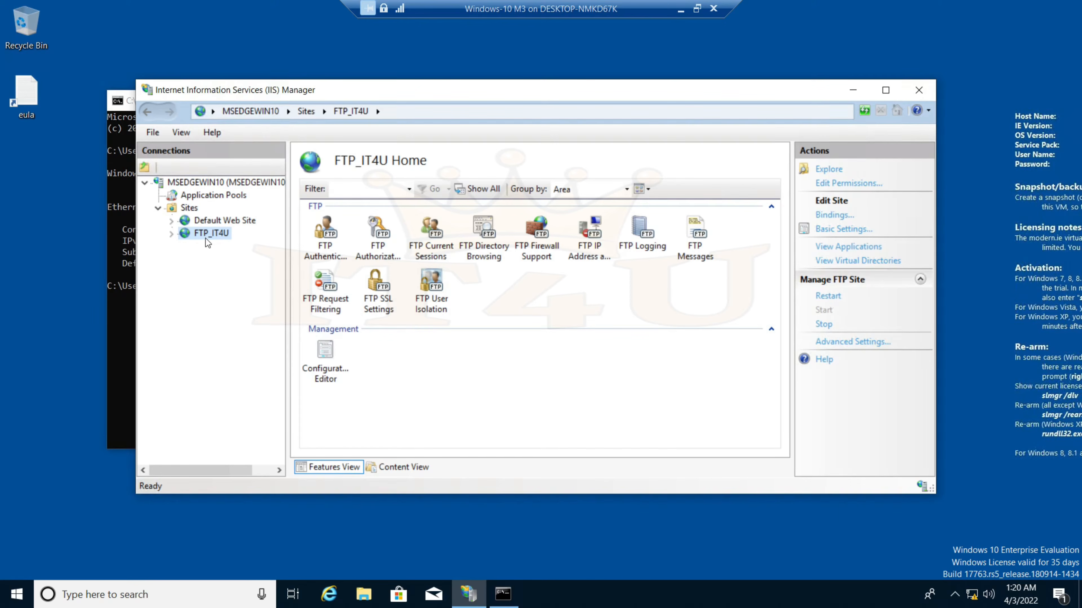
Open Internet Explorer and navigate to ftp://172.16.20.110
{"action": "left_click", "coordinate": [127, 316]}
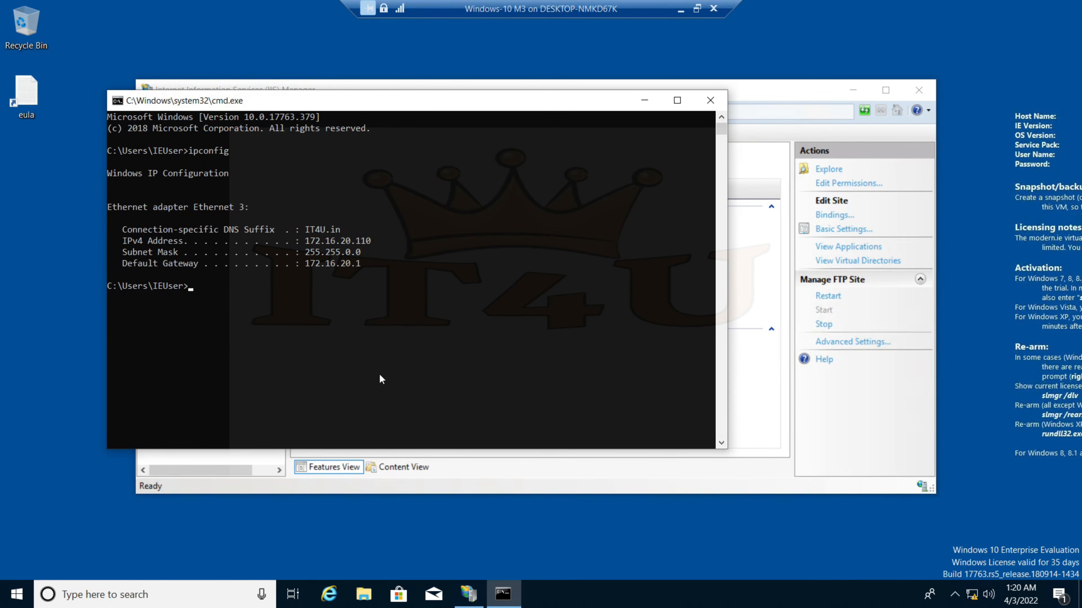
{"action": "left_click", "coordinate": [331, 588]}
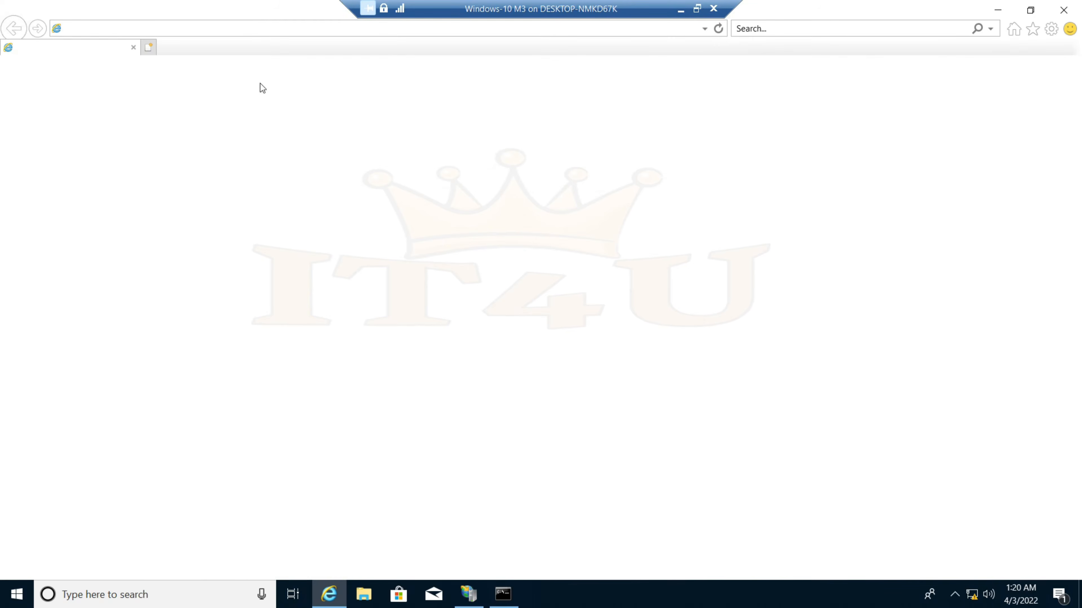
{"action": "left_click_drag", "start_coordinate": [261, 4], "coordinate": [557, 216]}
{"action": "left_click", "coordinate": [424, 235]}
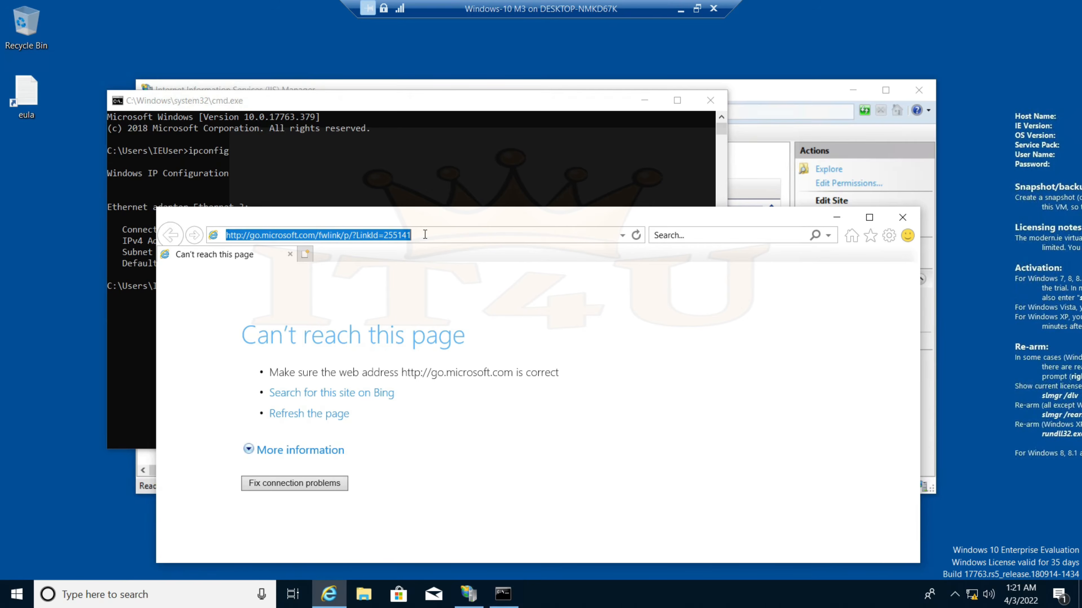
{"action": "type", "text": "ftp"}
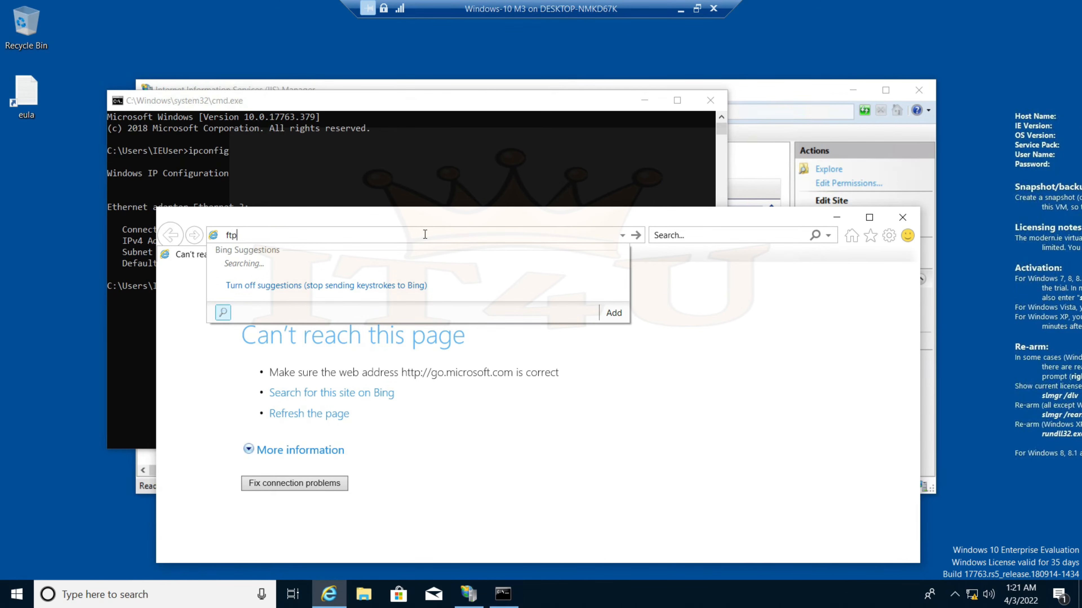
{"action": "type", "text": "://"}
{"action": "left_click_drag", "start_coordinate": [392, 215], "coordinate": [396, 266]}
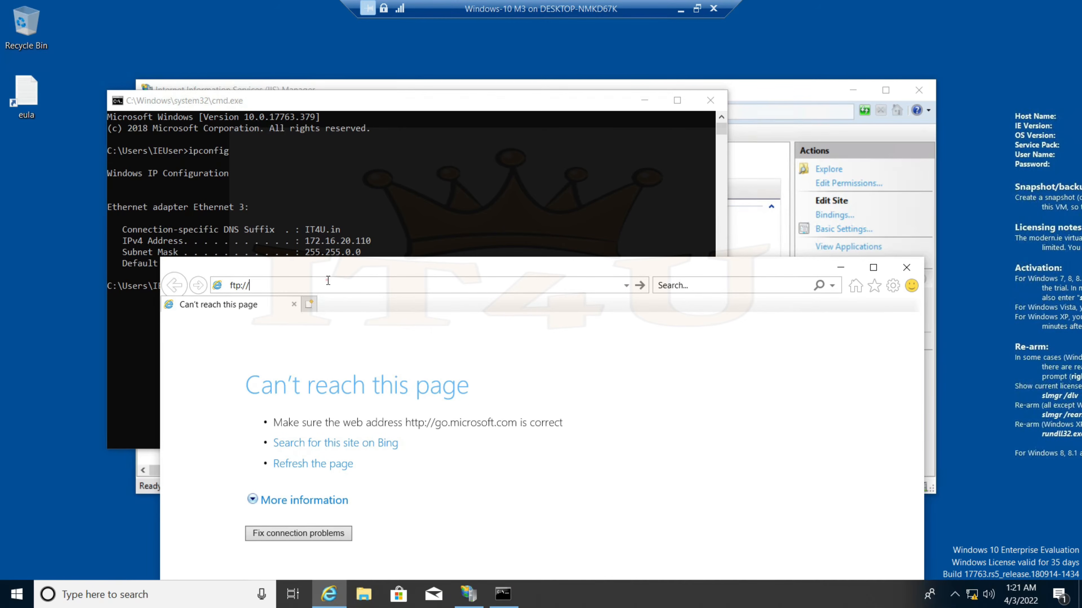
{"action": "type", "text": "172.16.20.110"}
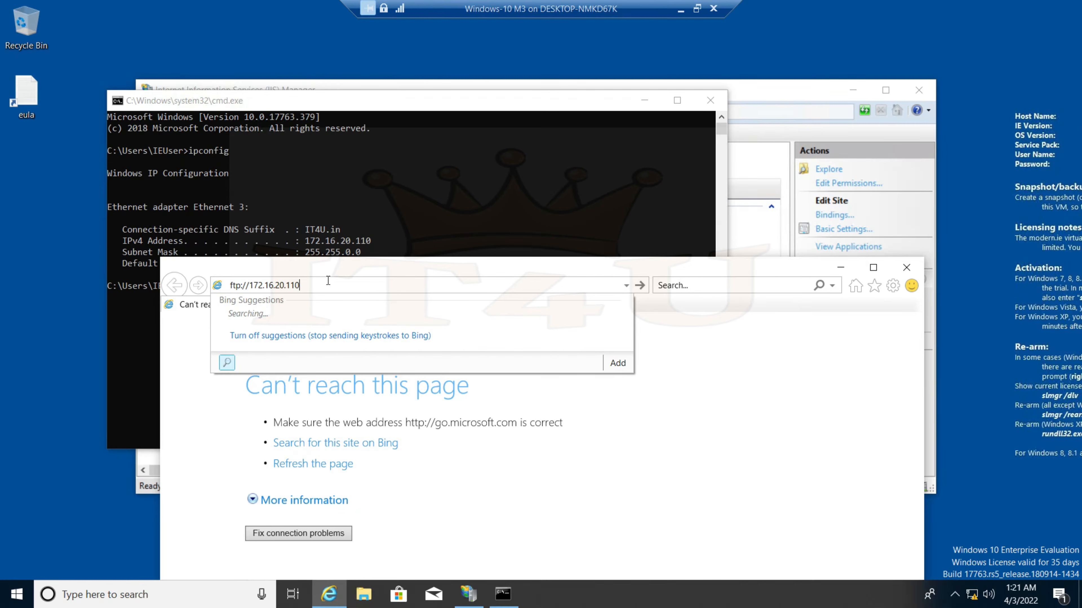
{"action": "key", "text": "Return"}
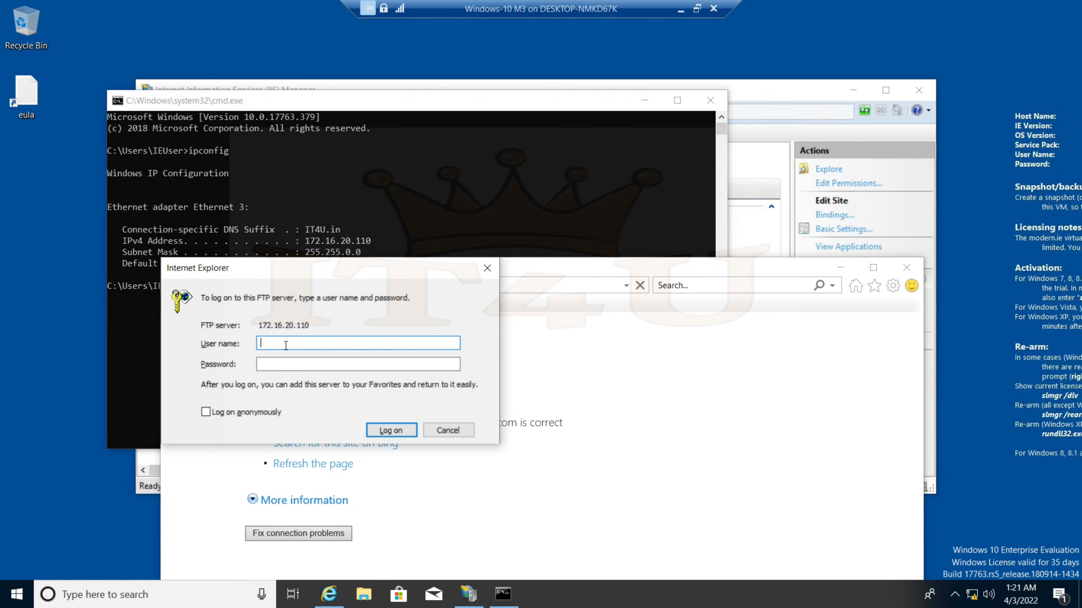
Log on to the FTP server with a local account's user name and password
{"action": "type", "text": "ieuser"}
{"action": "key", "text": "Tab"}
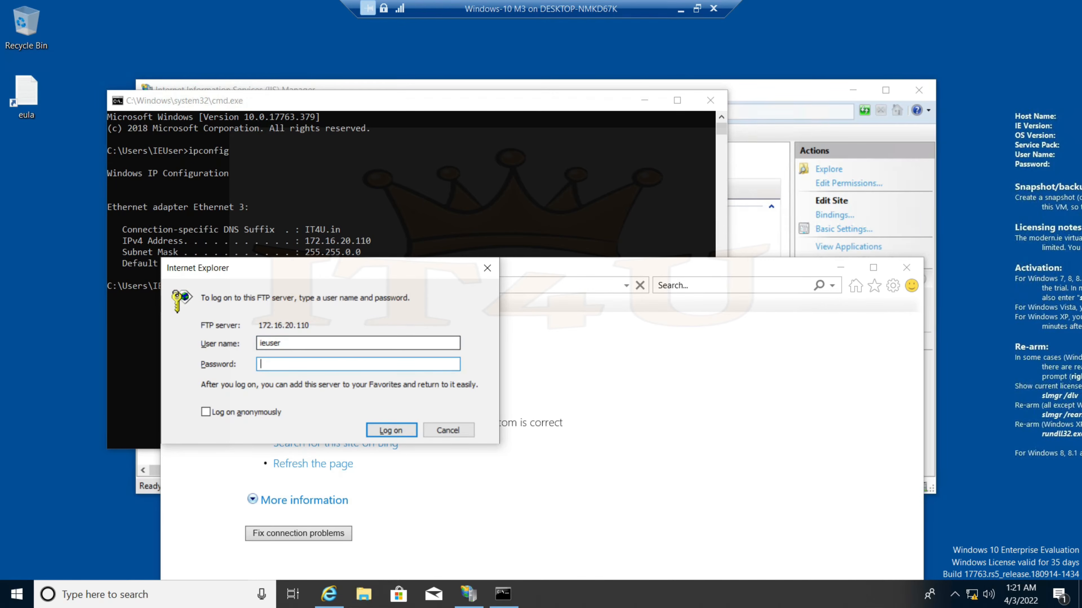
{"action": "type", "text": "Passw0rd!"}
{"action": "key", "text": "Return"}
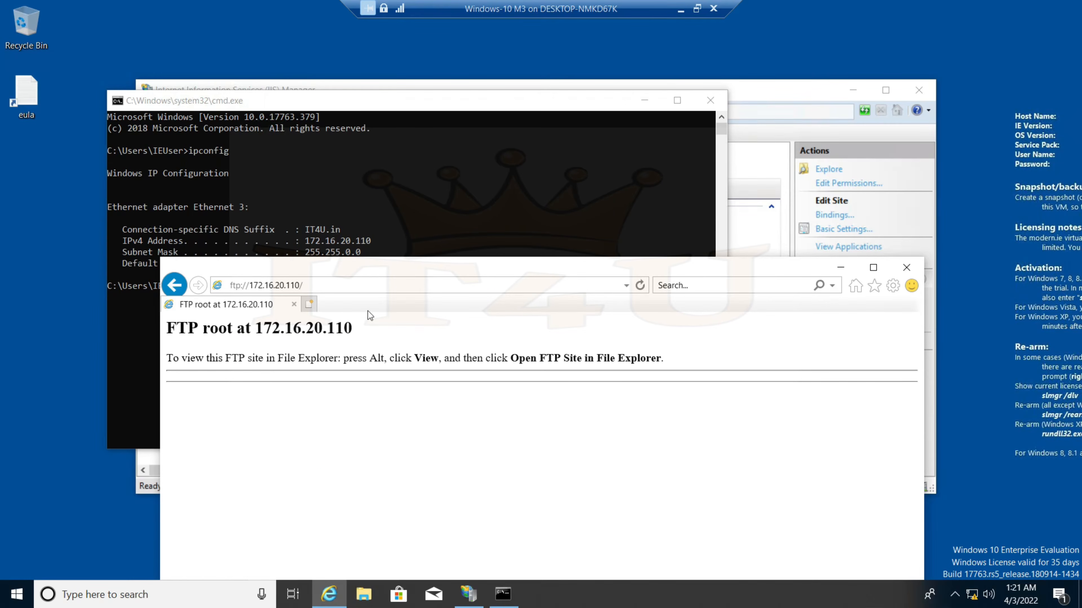
{"action": "left_click_drag", "start_coordinate": [545, 267], "coordinate": [533, 113]}
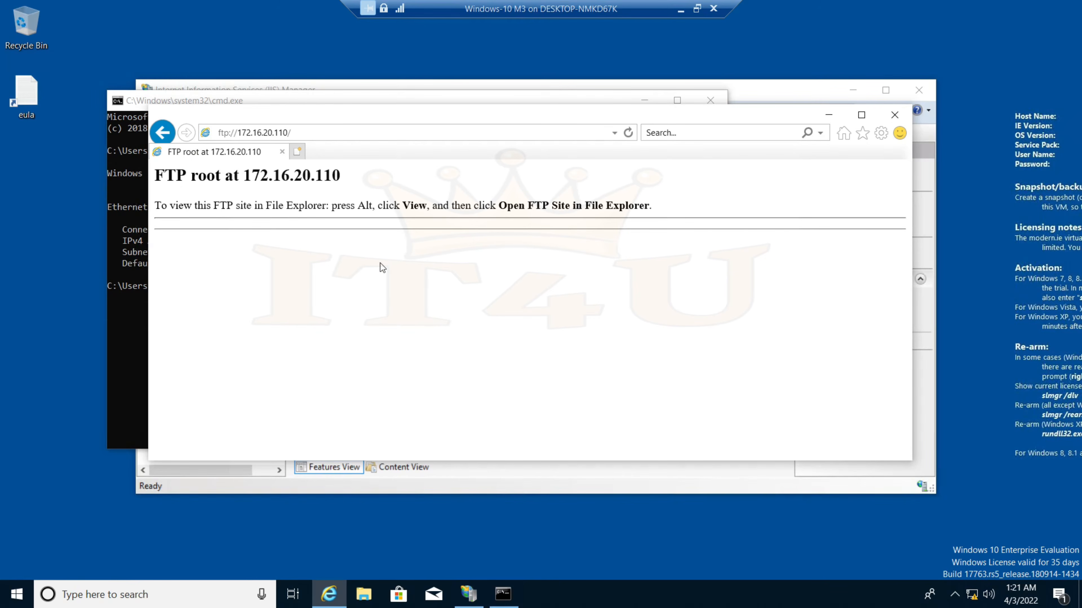
Open the Data folder on Windows 10 (C:) in File Explorer
{"action": "left_click", "coordinate": [364, 595]}
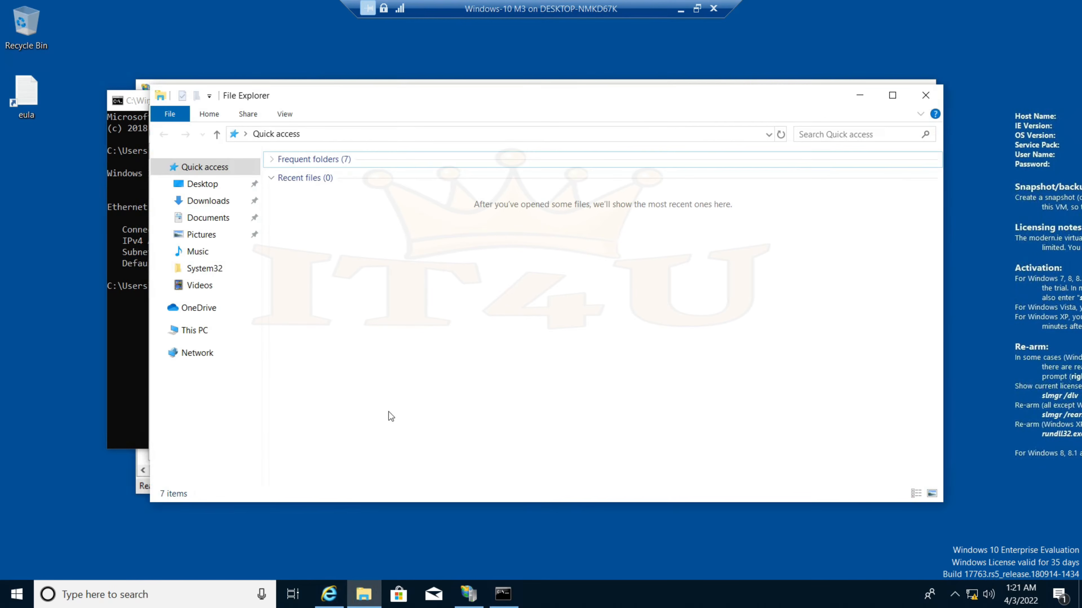
{"action": "left_click", "coordinate": [200, 332]}
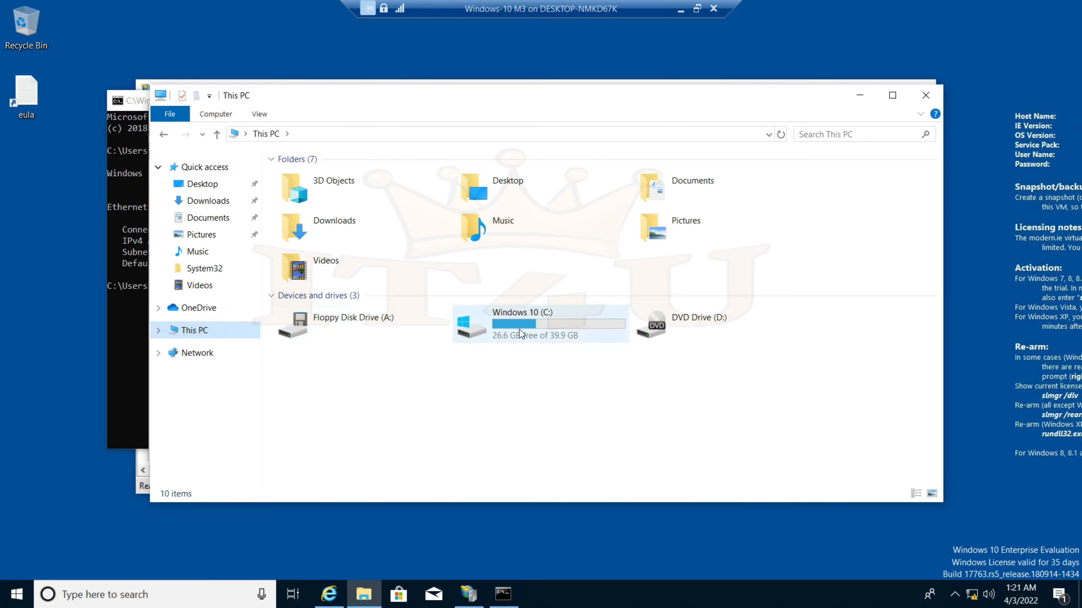
{"action": "double_click", "coordinate": [476, 321]}
{"action": "double_click", "coordinate": [313, 194]}
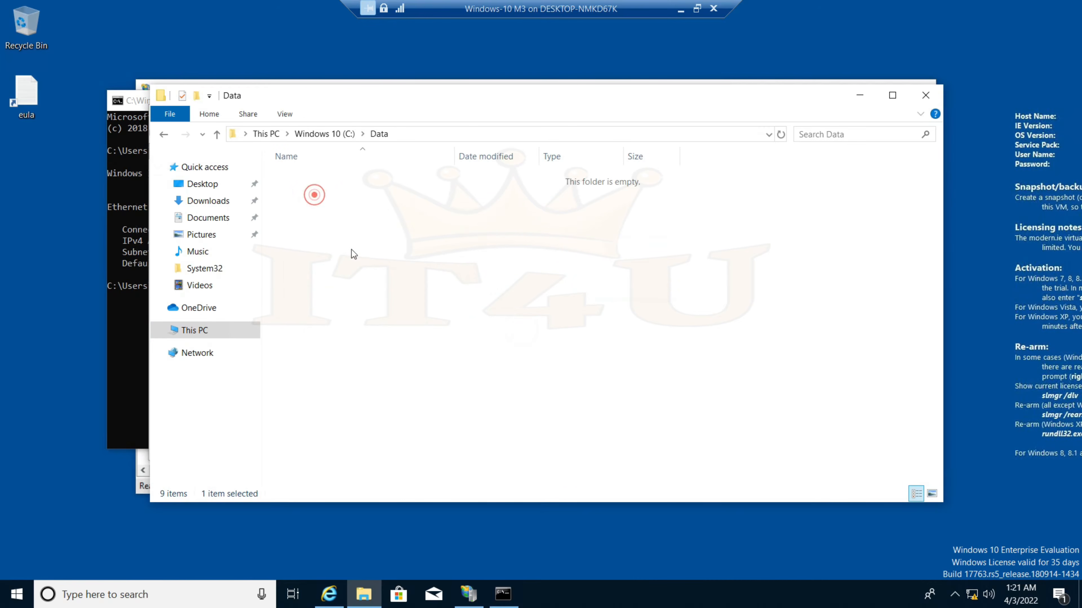
Create two new folders named Songs and Details
{"action": "right_click", "coordinate": [346, 214]}
{"action": "left_click", "coordinate": [442, 386]}
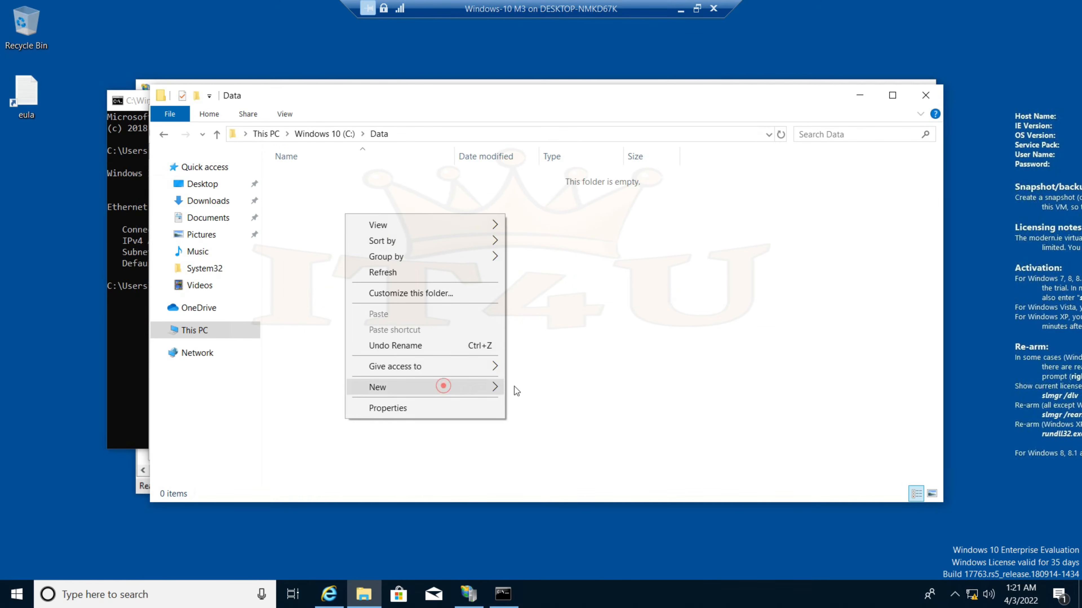
{"action": "left_click", "coordinate": [533, 388]}
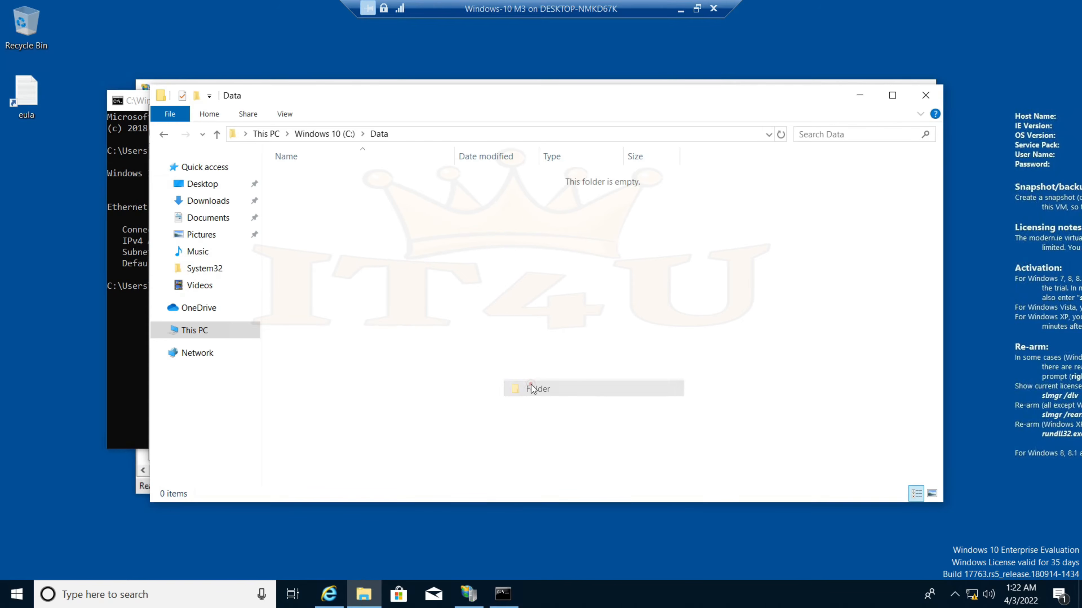
{"action": "type", "text": "Songs"}
{"action": "key", "text": "Return"}
{"action": "right_click", "coordinate": [411, 246]}
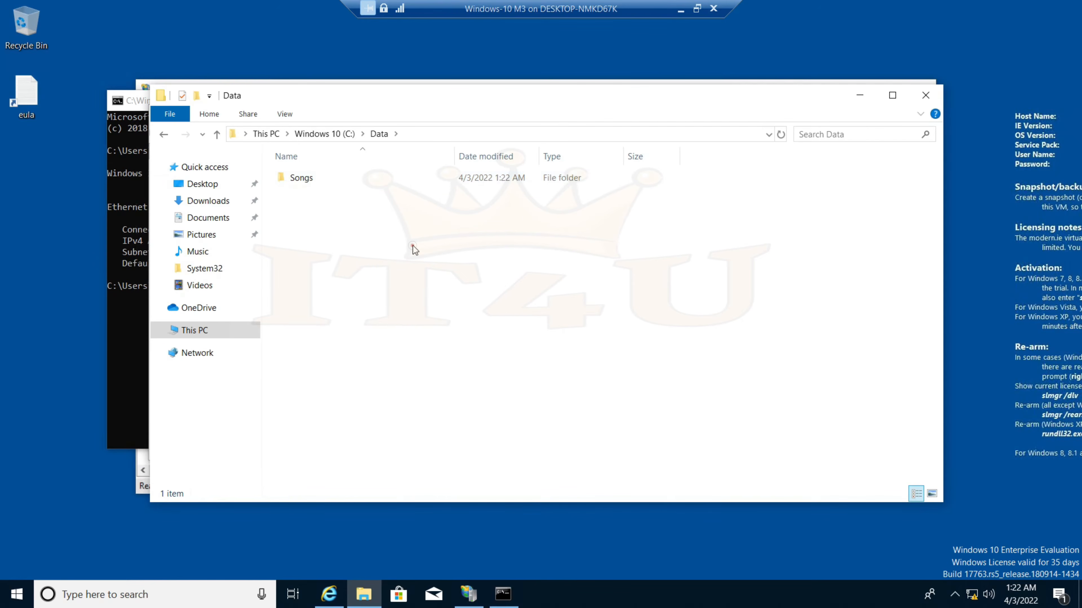
{"action": "left_click", "coordinate": [491, 420]}
{"action": "left_click", "coordinate": [601, 416]}
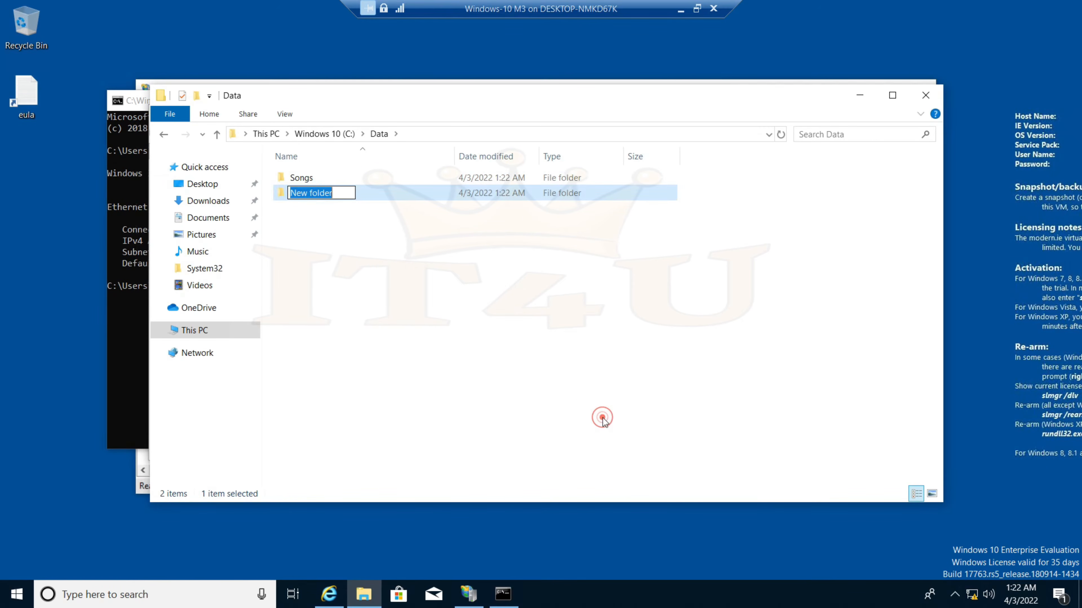
{"action": "type", "text": "Details"}
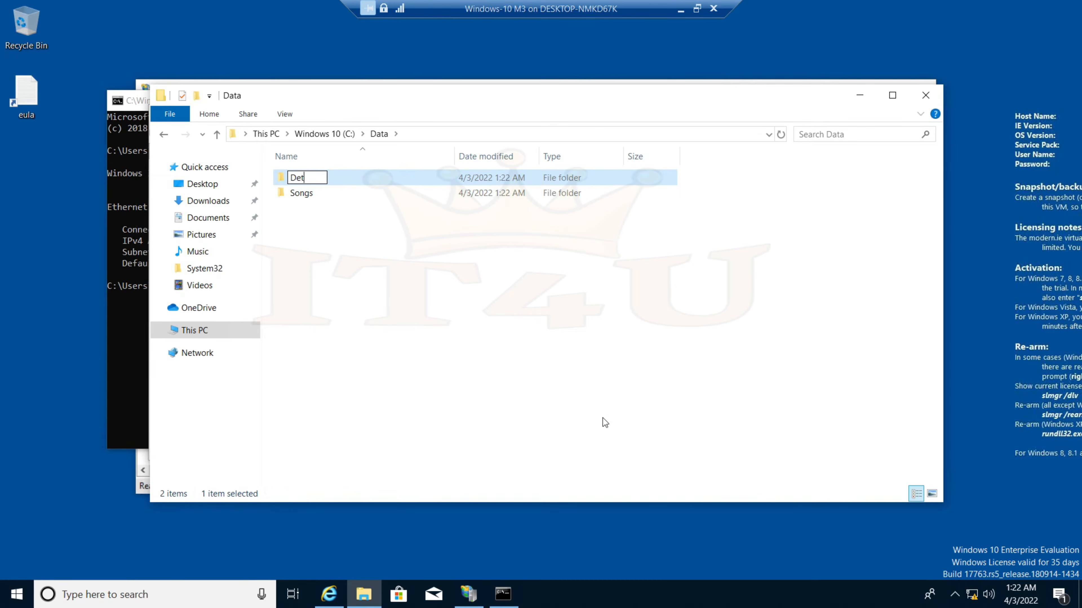
{"action": "key", "text": "Return"}
Create two empty text documents named List.txt and Data.txt
{"action": "right_click", "coordinate": [573, 561]}
{"action": "mouse_move", "coordinate": [665, 530]}
{"action": "left_click", "coordinate": [781, 511]}
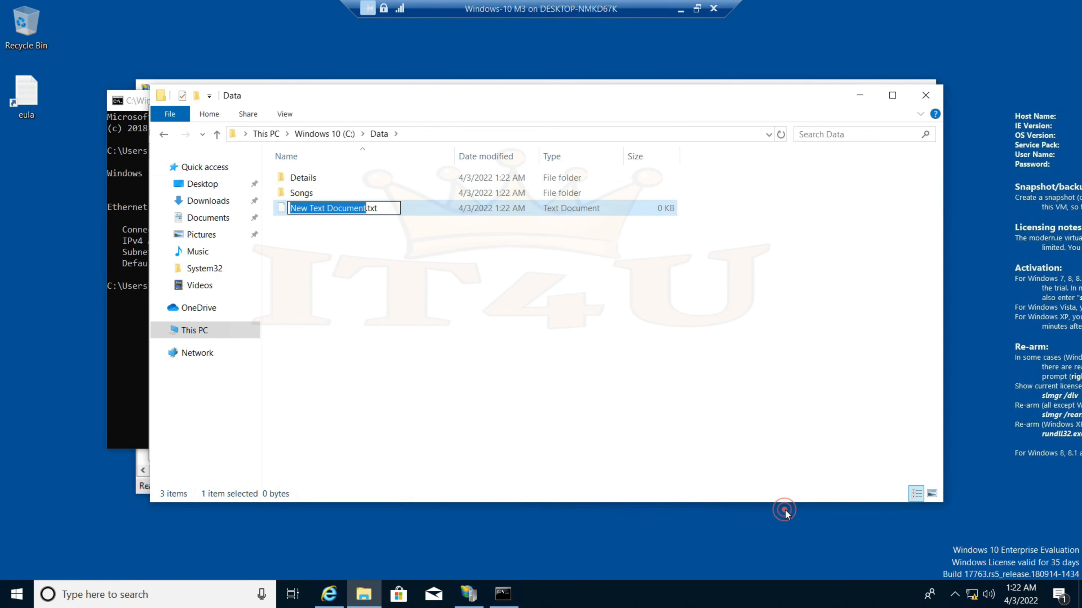
{"action": "type", "text": "List"}
{"action": "key", "text": "Return"}
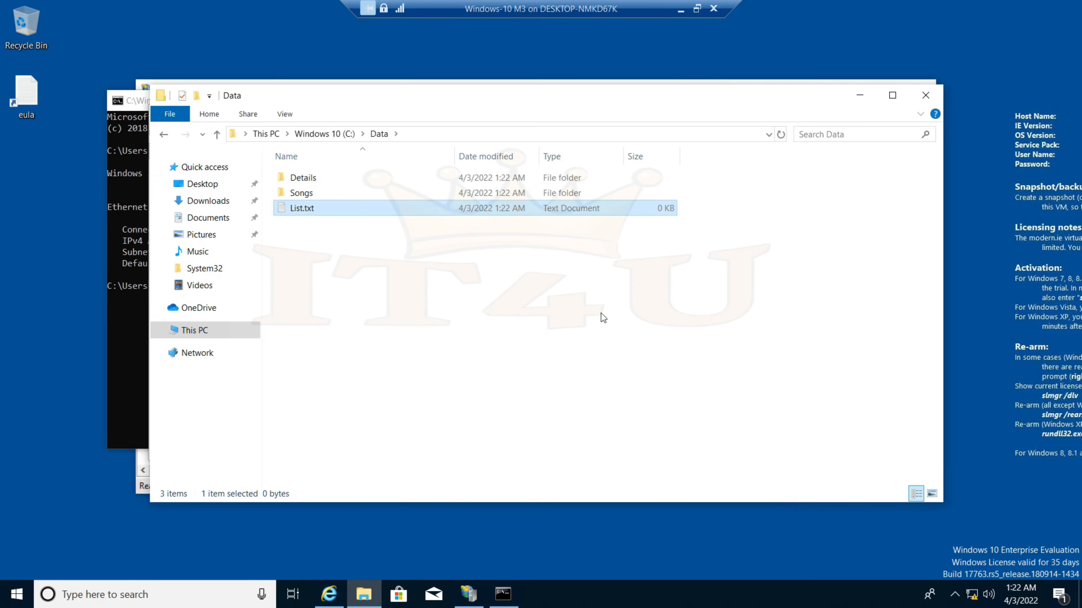
{"action": "right_click", "coordinate": [336, 242]}
{"action": "left_click", "coordinate": [429, 414]}
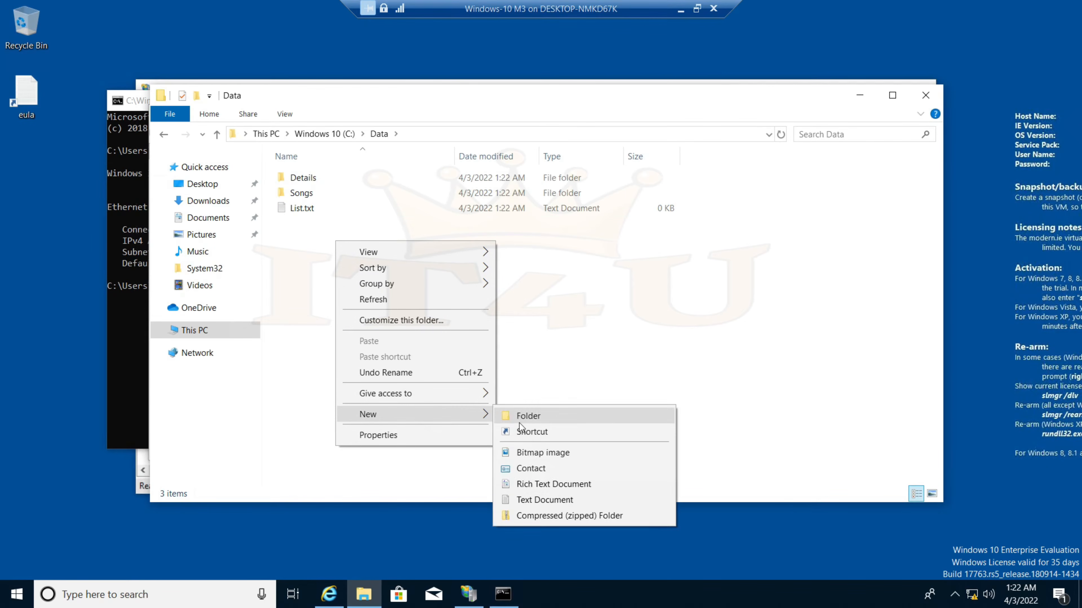
{"action": "left_click", "coordinate": [560, 500]}
{"action": "type", "text": "Data.txt"}
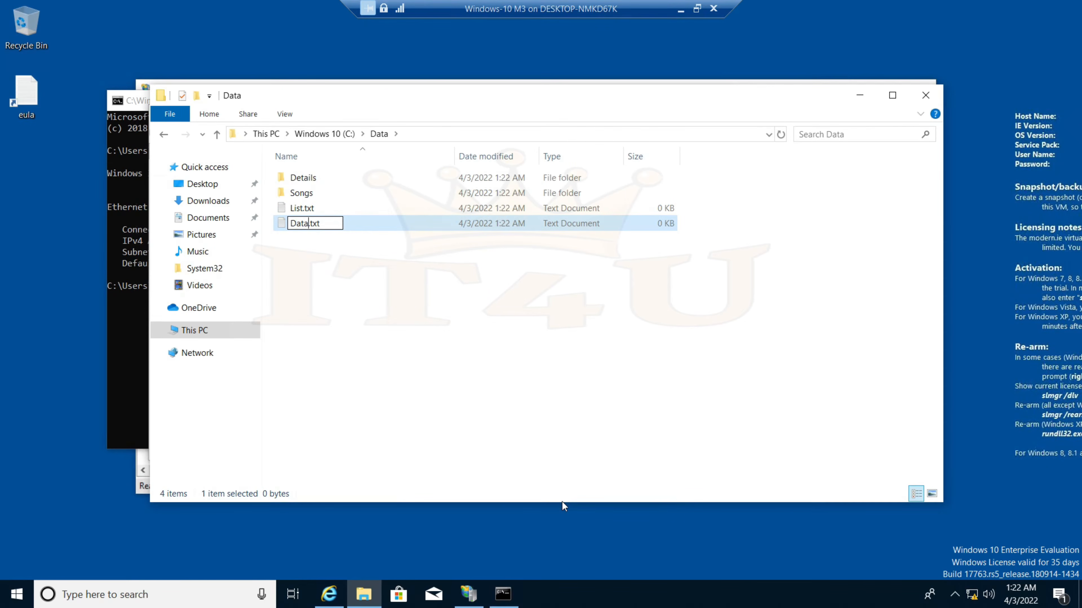
{"action": "key", "text": "Return"}
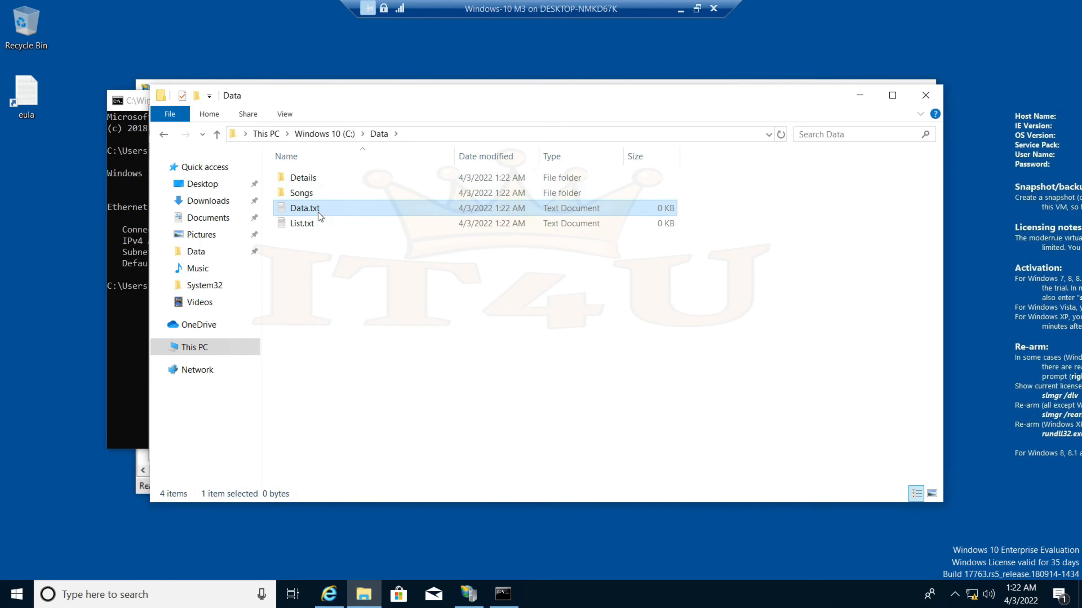
{"action": "left_click", "coordinate": [367, 272]}
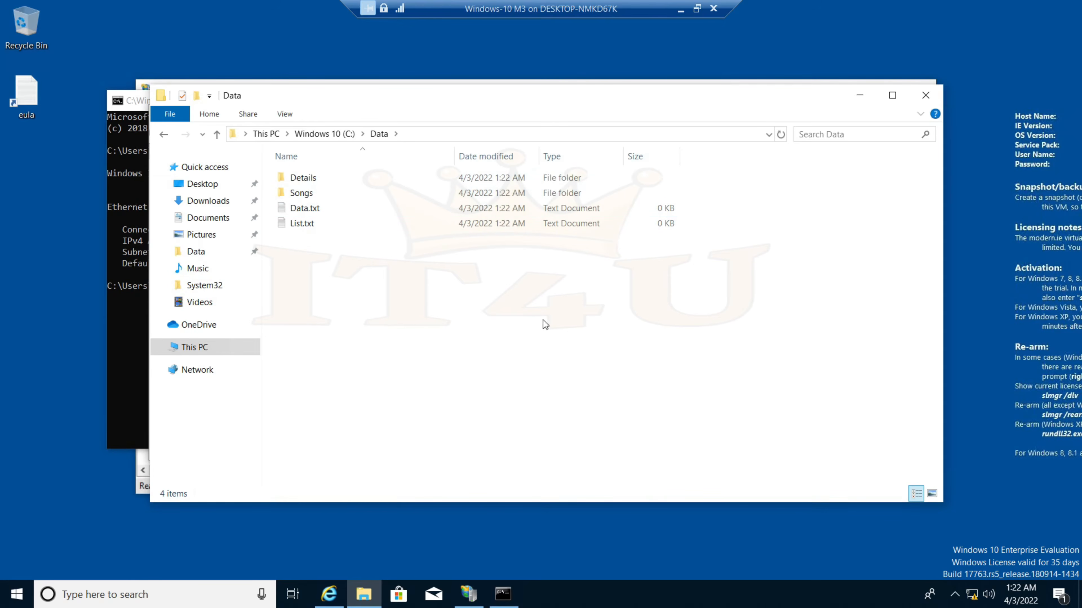
Refresh the FTP root listing, open the Details directory and return to the root
{"action": "left_click", "coordinate": [331, 596]}
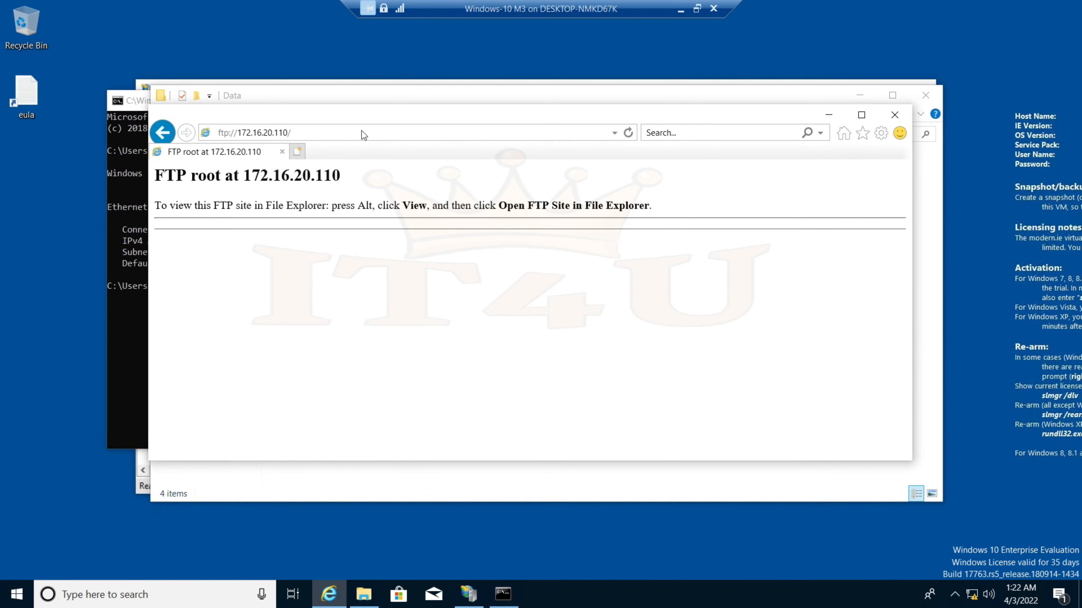
{"action": "left_click", "coordinate": [628, 133]}
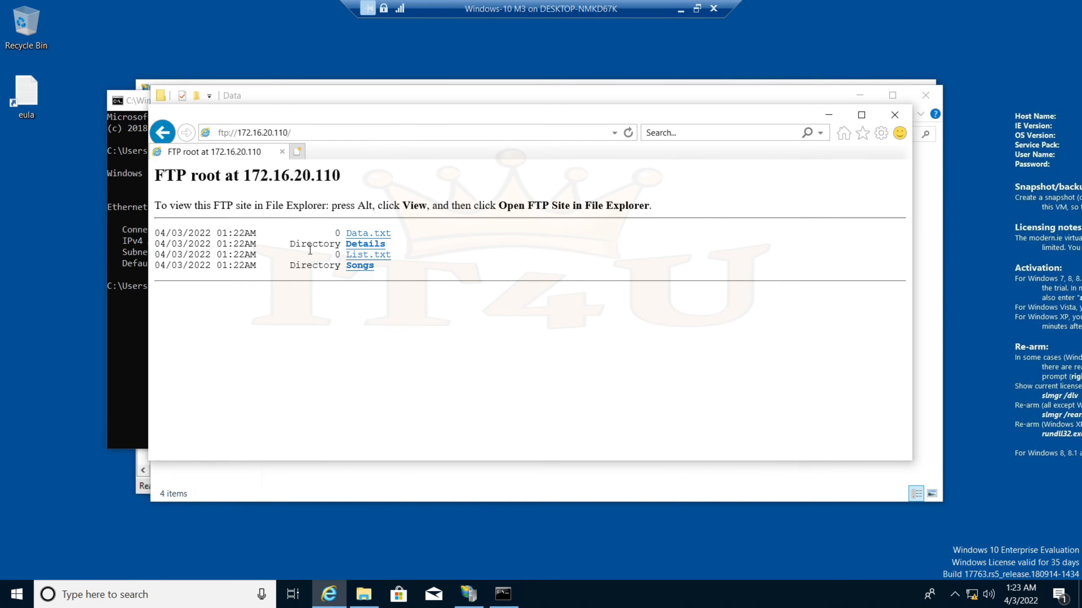
{"action": "left_click", "coordinate": [355, 245]}
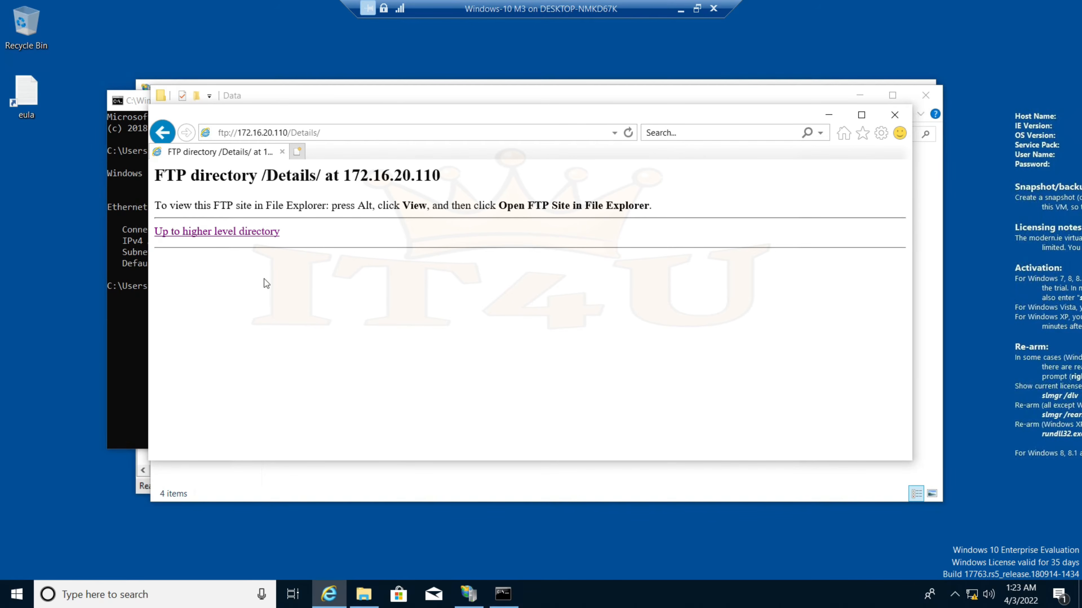
{"action": "left_click", "coordinate": [162, 132]}
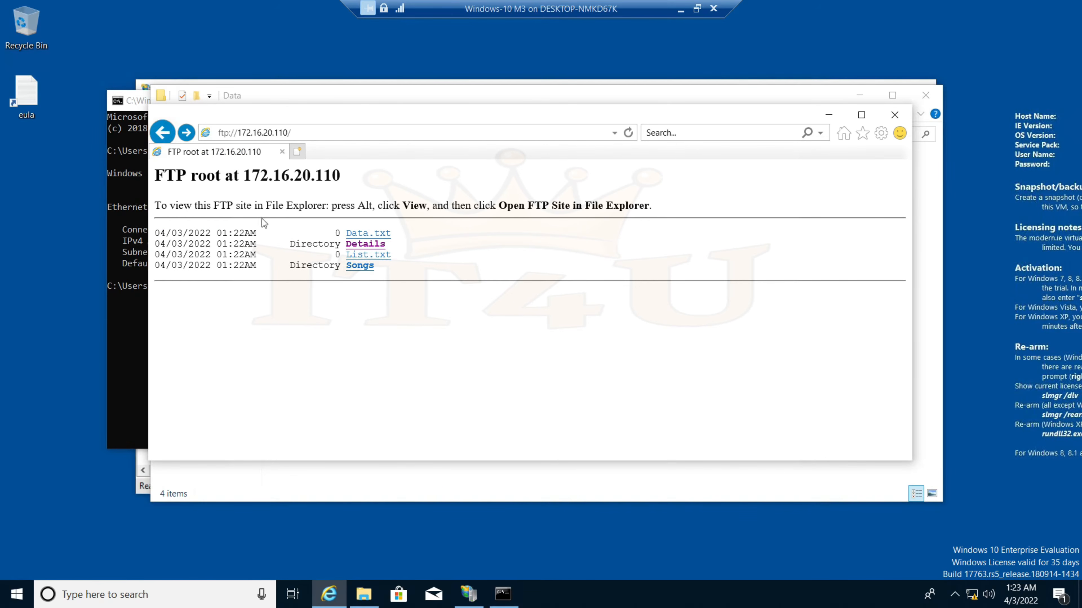
Confirm Data.txt and List.txt show zero size, then close Internet Explorer
{"action": "double_click", "coordinate": [337, 233]}
{"action": "double_click", "coordinate": [338, 255]}
{"action": "left_click", "coordinate": [399, 345]}
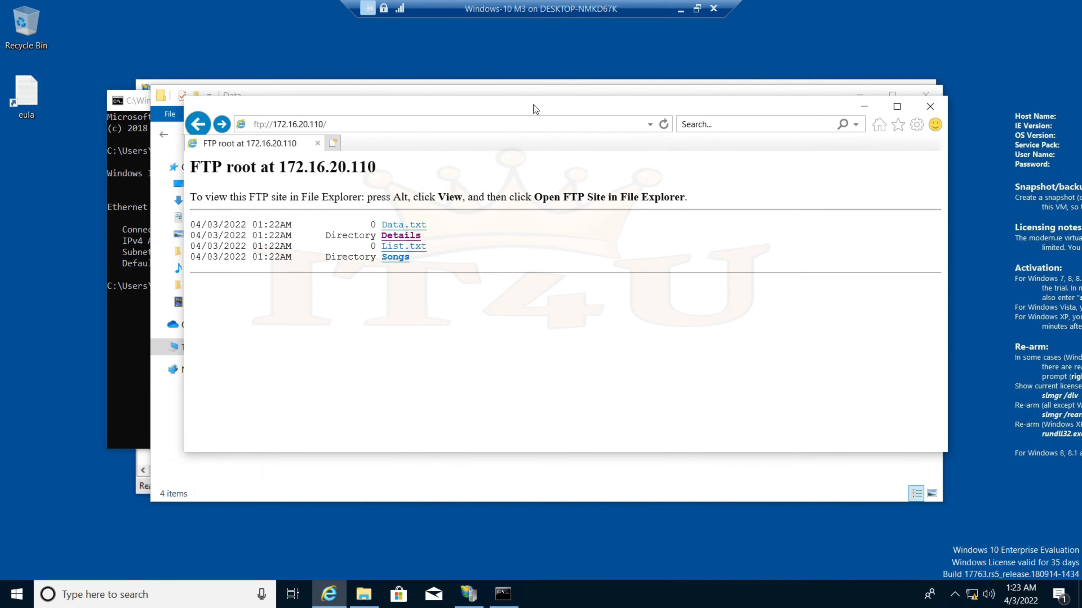
{"action": "left_click_drag", "start_coordinate": [533, 104], "coordinate": [546, 164]}
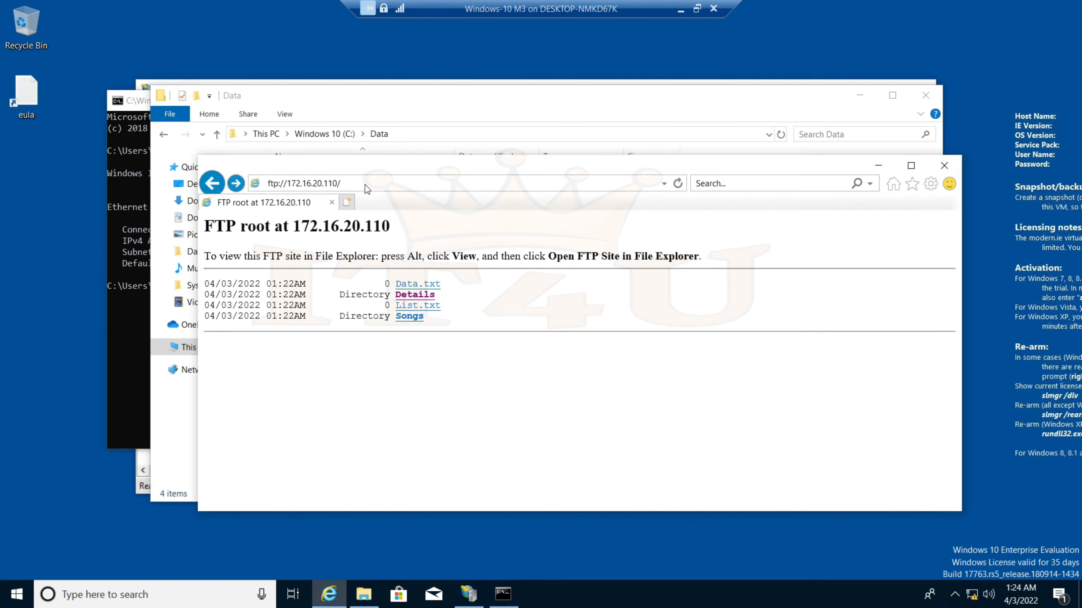
{"action": "left_click", "coordinate": [944, 165]}
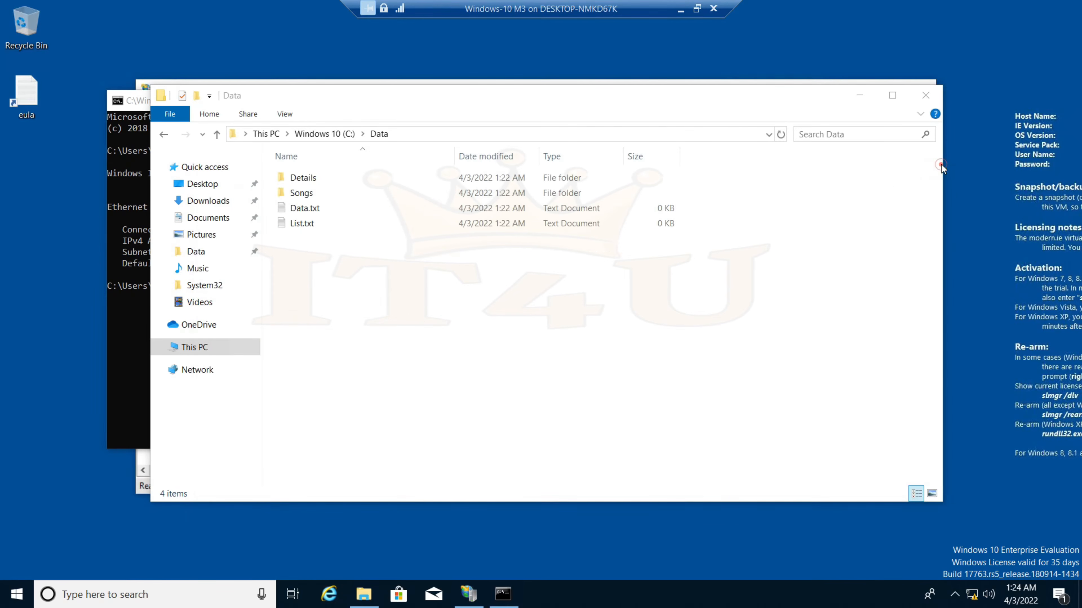
Close the Data folder, command prompt and IIS Manager windows, then shut down Windows-10 M3
{"action": "left_click", "coordinate": [928, 96]}
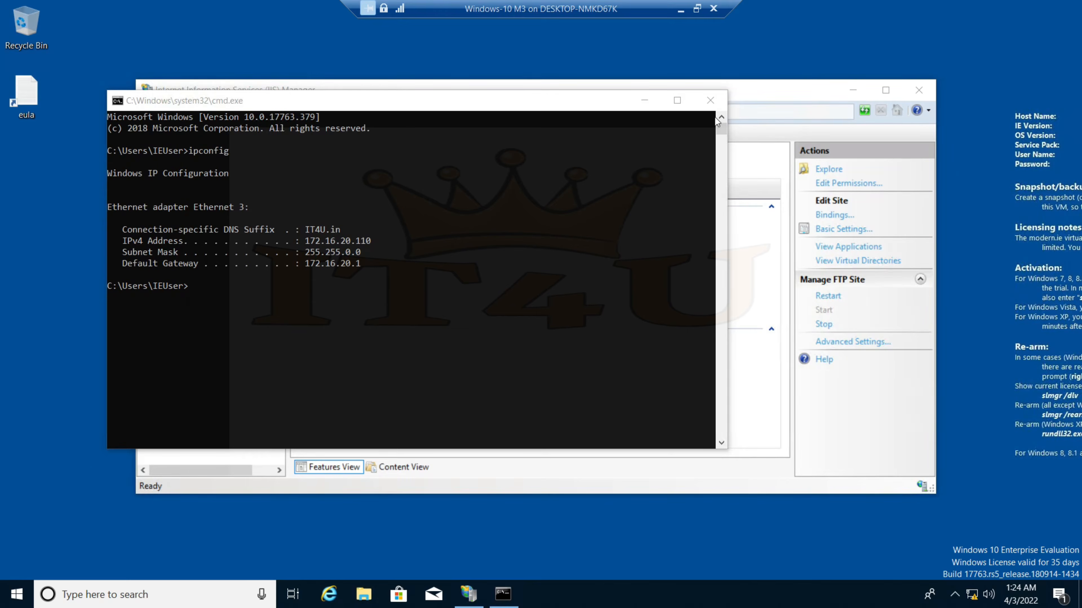
{"action": "left_click", "coordinate": [710, 101]}
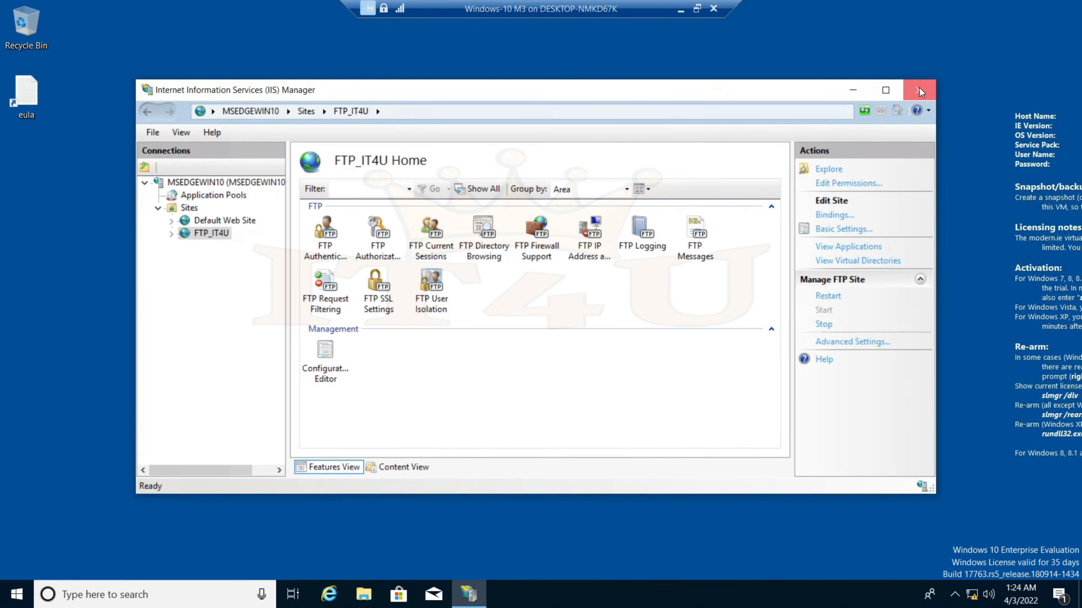
{"action": "left_click", "coordinate": [918, 89]}
{"action": "left_click", "coordinate": [17, 594]}
{"action": "left_click", "coordinate": [17, 564]}
{"action": "left_click", "coordinate": [34, 497]}
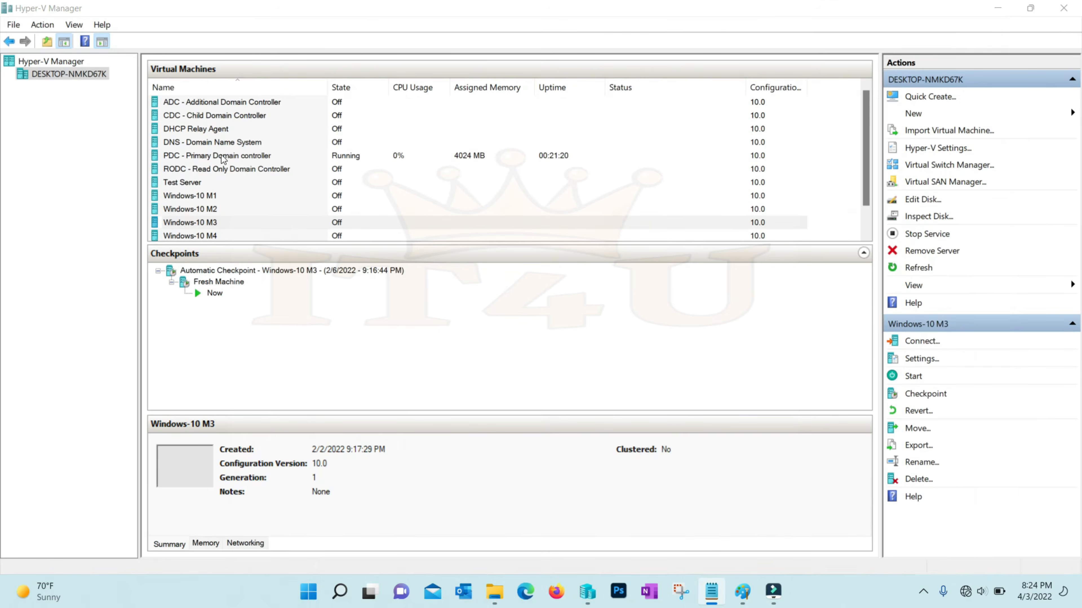
Connect full-screen to the PDC - Primary Domain controller VM and sign in as administrator
{"action": "left_click", "coordinate": [220, 157]}
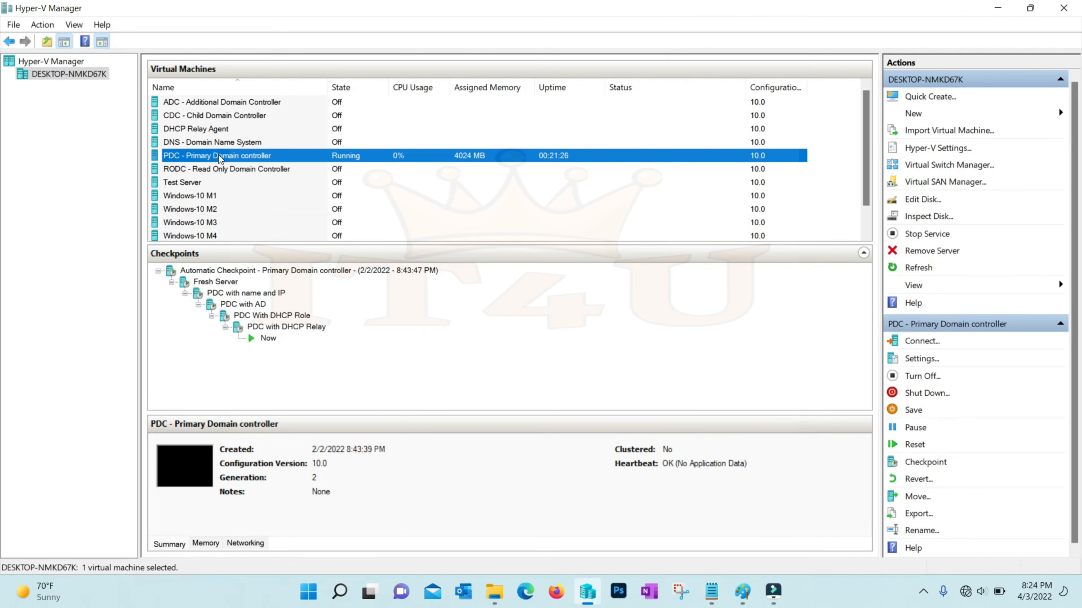
{"action": "right_click", "coordinate": [225, 155]}
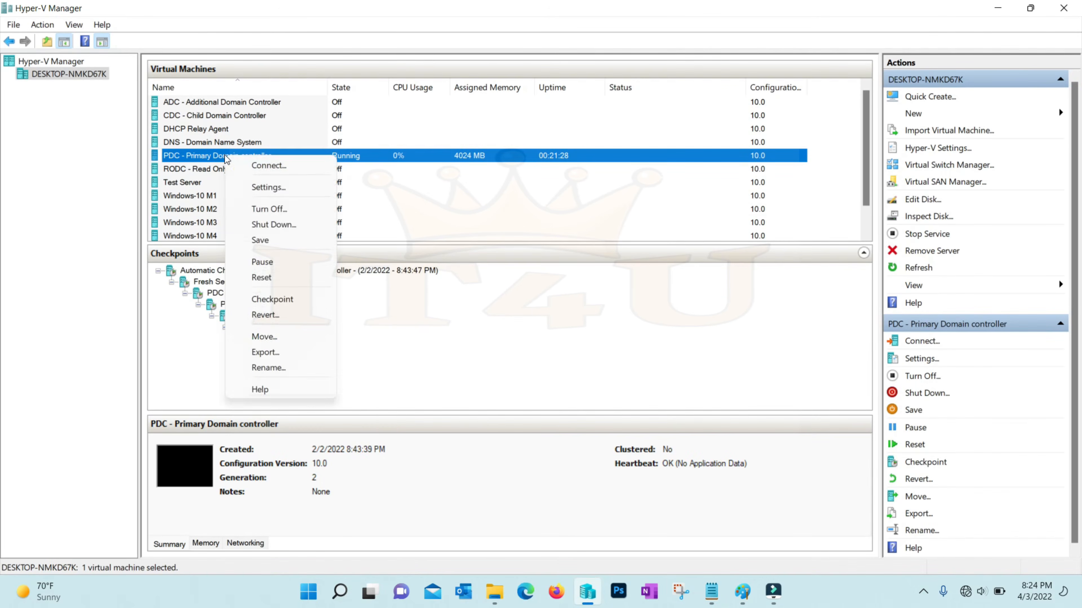
{"action": "left_click", "coordinate": [276, 208]}
{"action": "left_click", "coordinate": [499, 175]}
{"action": "left_click", "coordinate": [533, 238]}
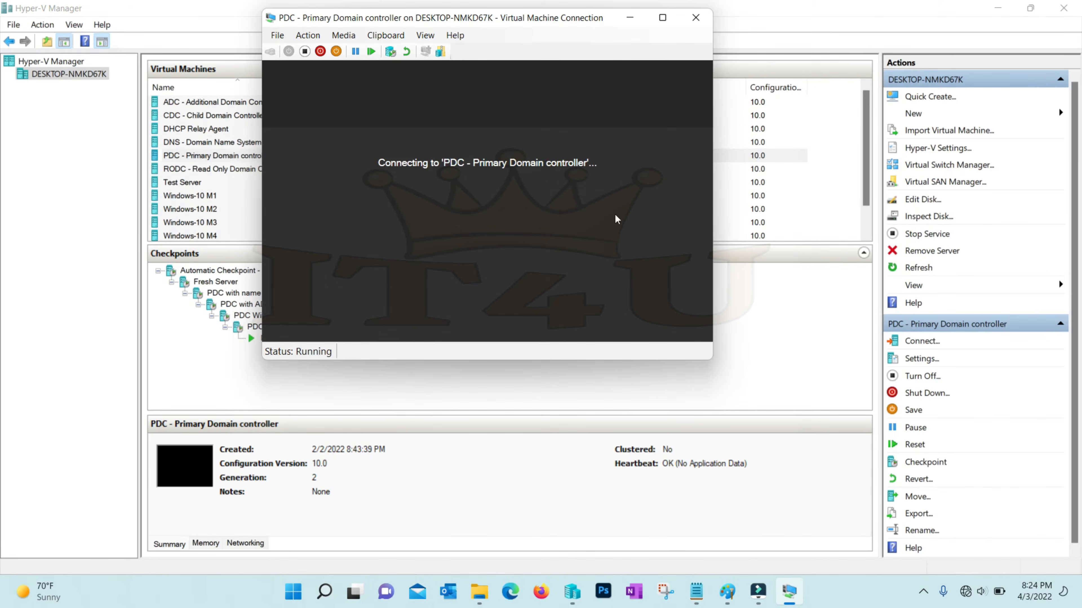
{"action": "type", "text": "ad"}
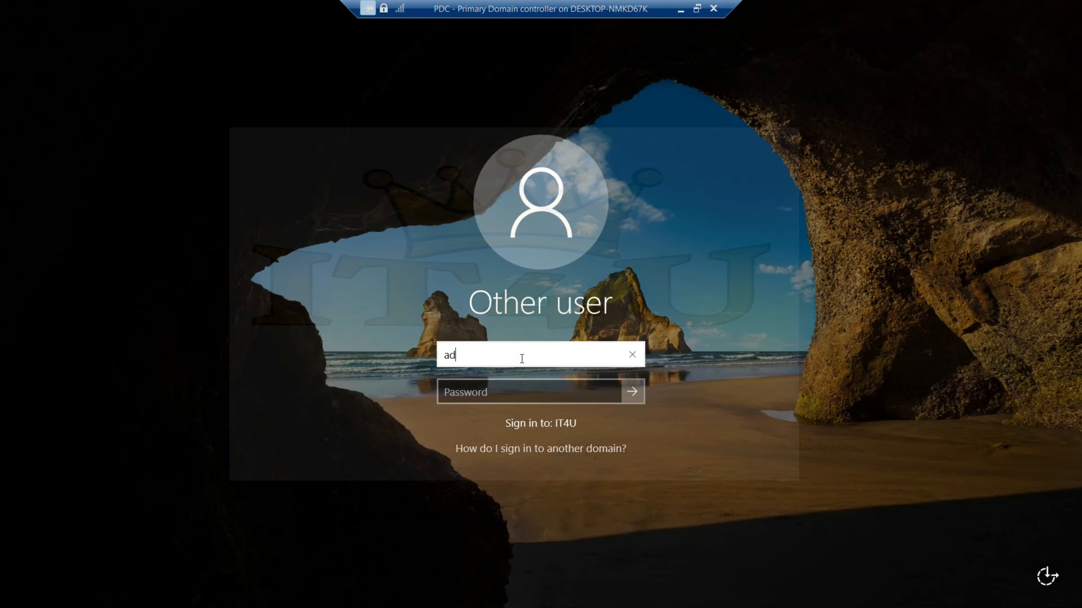
{"action": "type", "text": "ministrator"}
{"action": "key", "text": "Tab"}
{"action": "type", "text": "••••••••••"}
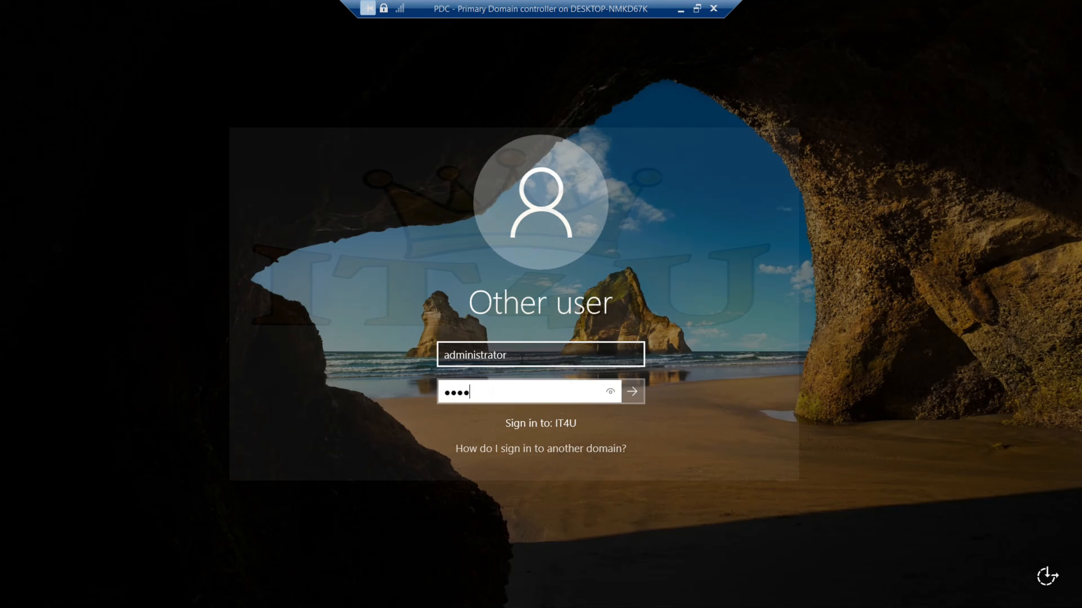
{"action": "key", "text": "Return"}
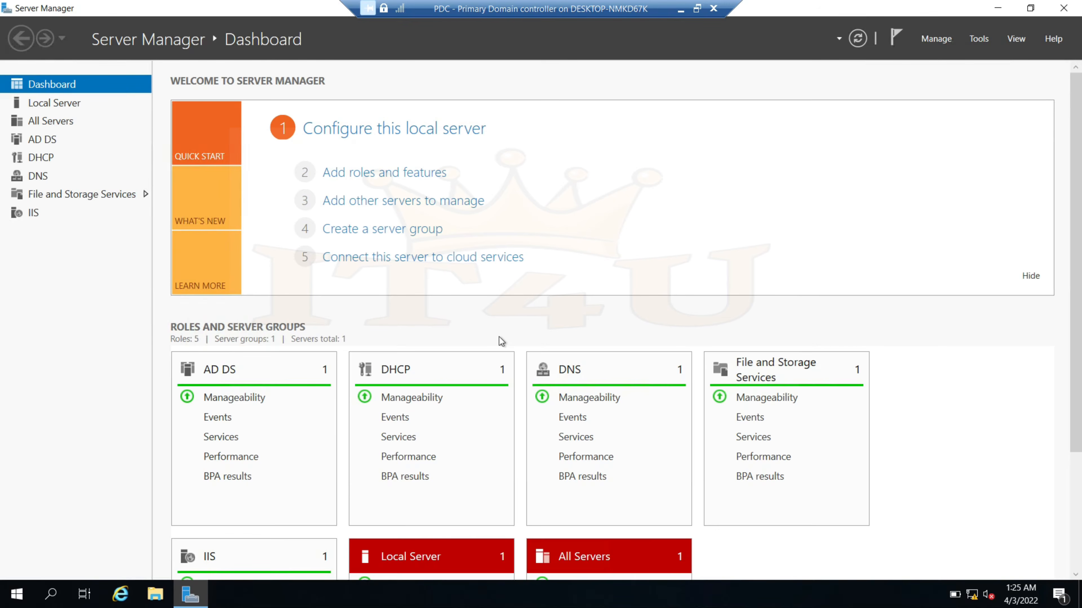
Run Add Roles and Features past Installation Type and Server Selection for IT4UDC01.IT4U.in
{"action": "left_click", "coordinate": [384, 178]}
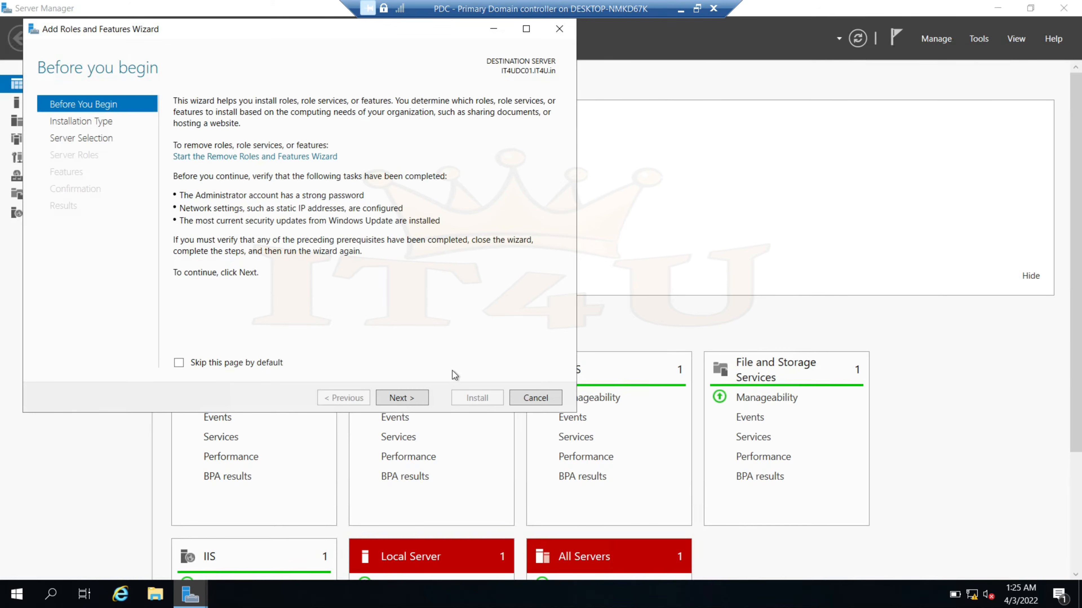
{"action": "left_click", "coordinate": [406, 399]}
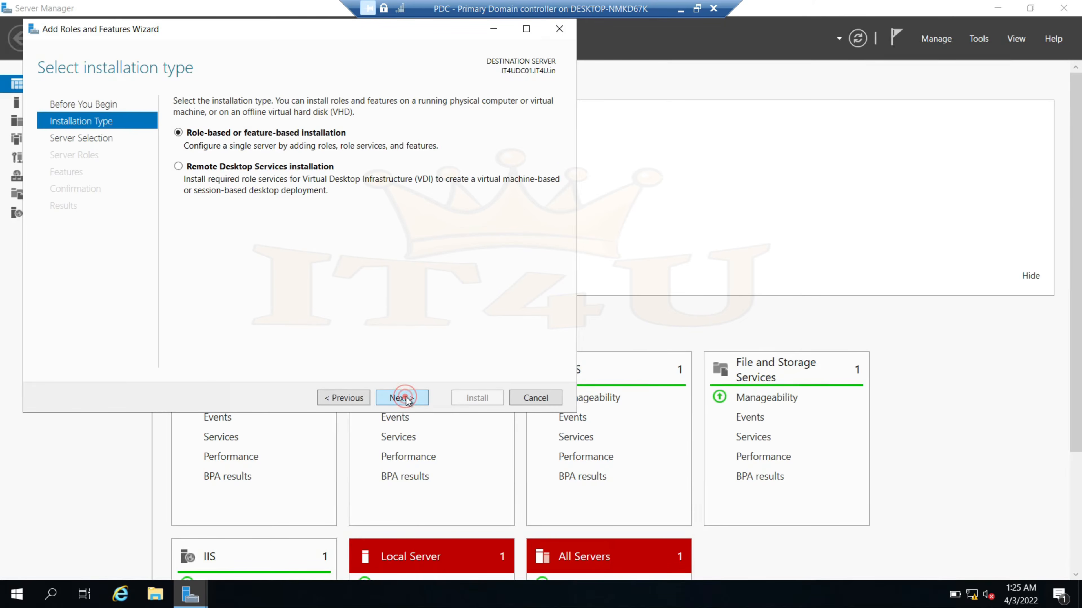
{"action": "left_click", "coordinate": [407, 399]}
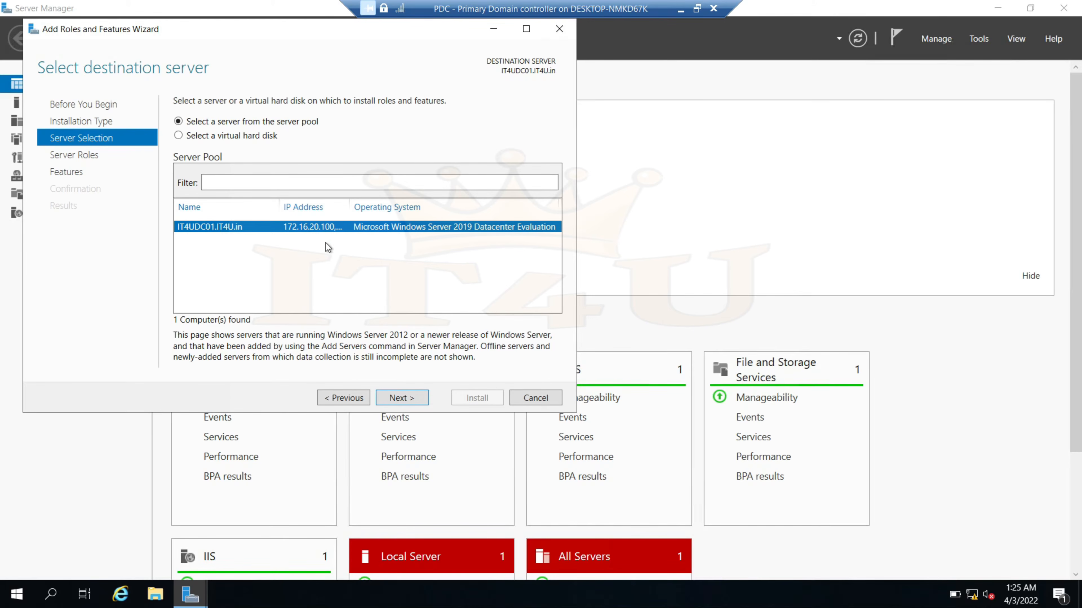
{"action": "left_click_drag", "start_coordinate": [350, 208], "coordinate": [442, 209]}
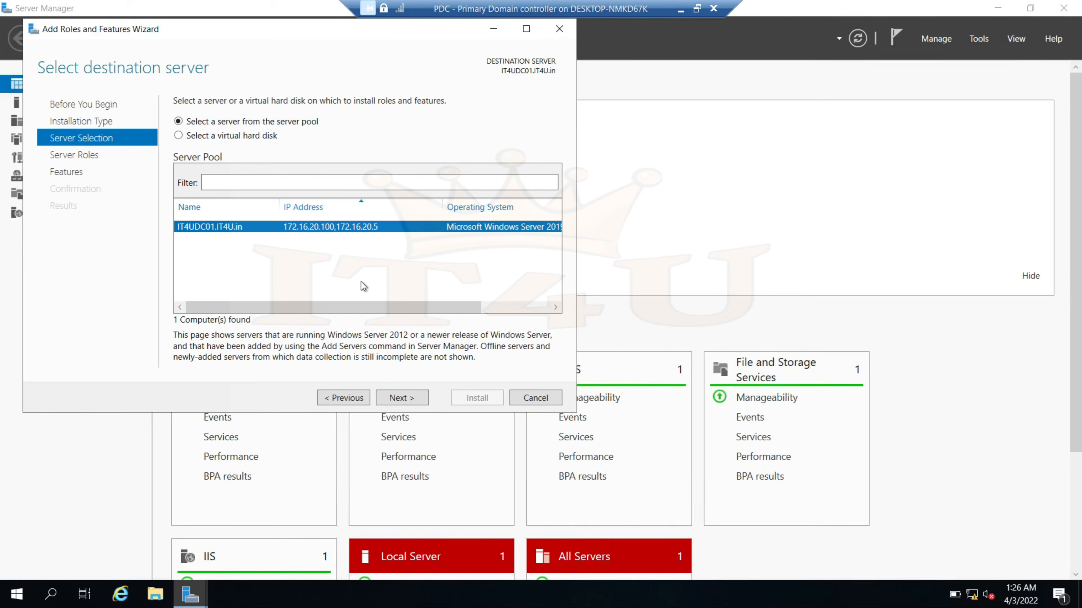
{"action": "left_click", "coordinate": [406, 398]}
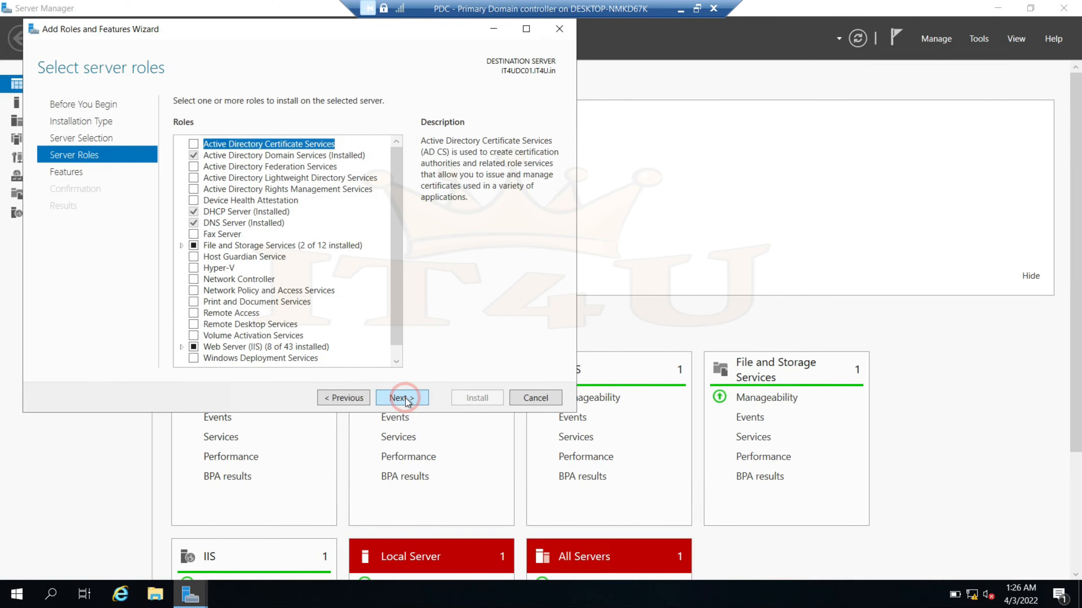
Expand Web Server (IIS) and tick FTP Server in the role list
{"action": "double_click", "coordinate": [219, 347]}
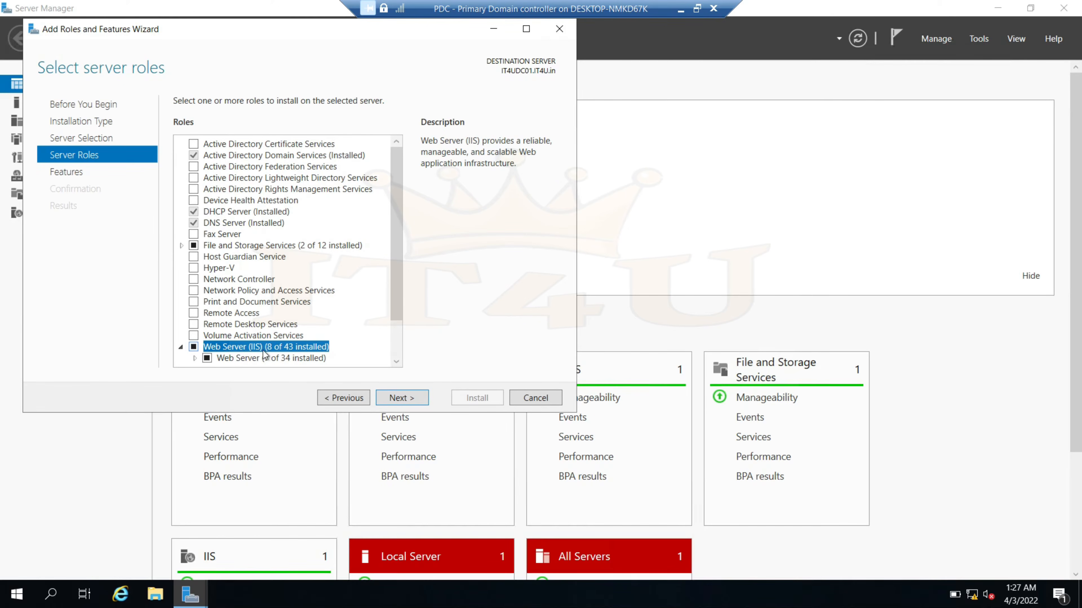
{"action": "left_click_drag", "start_coordinate": [392, 295], "coordinate": [397, 333]}
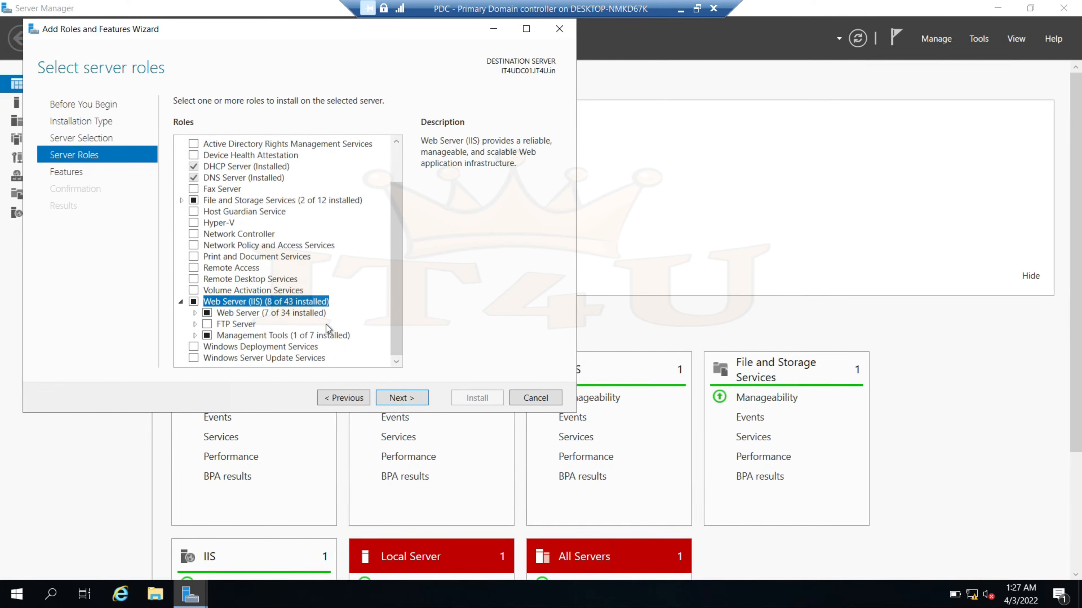
{"action": "left_click", "coordinate": [208, 325]}
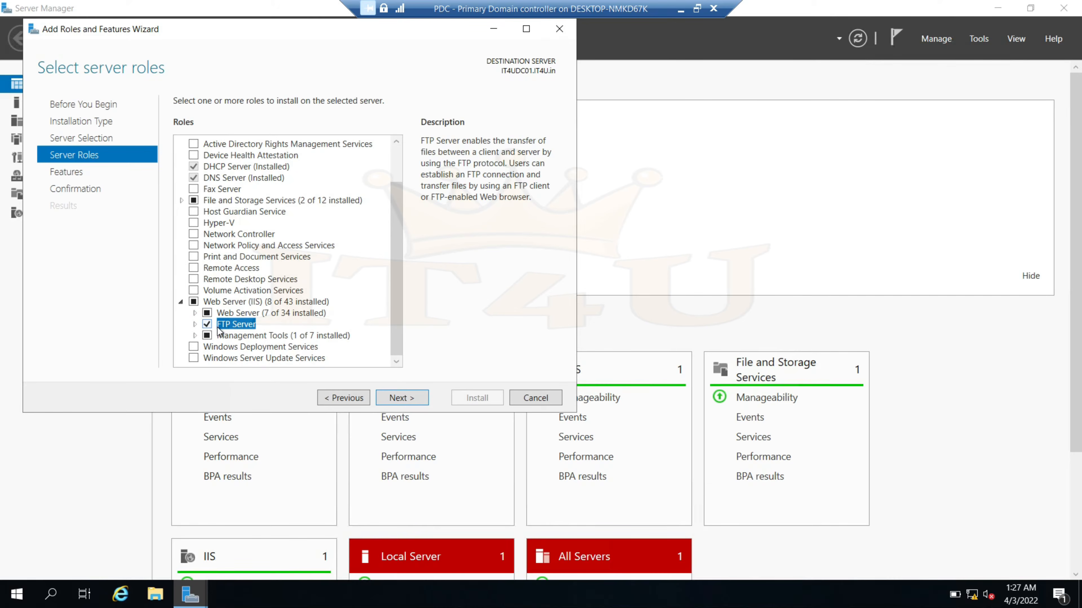
Allow automatic restart, start the FTP Server installation, and leave full-screen view
{"action": "left_click", "coordinate": [403, 399]}
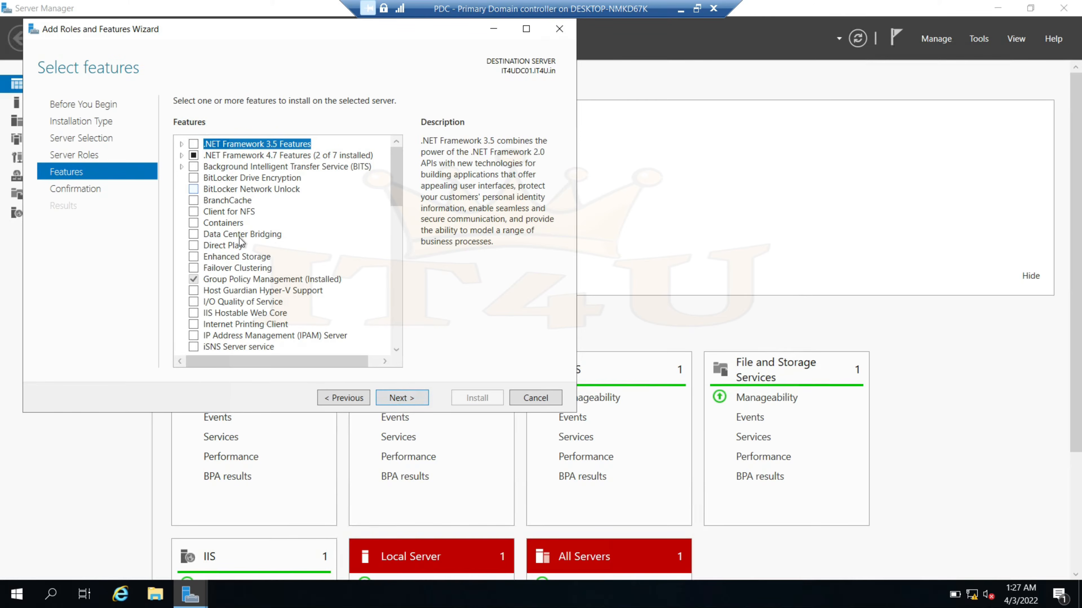
{"action": "left_click", "coordinate": [411, 400]}
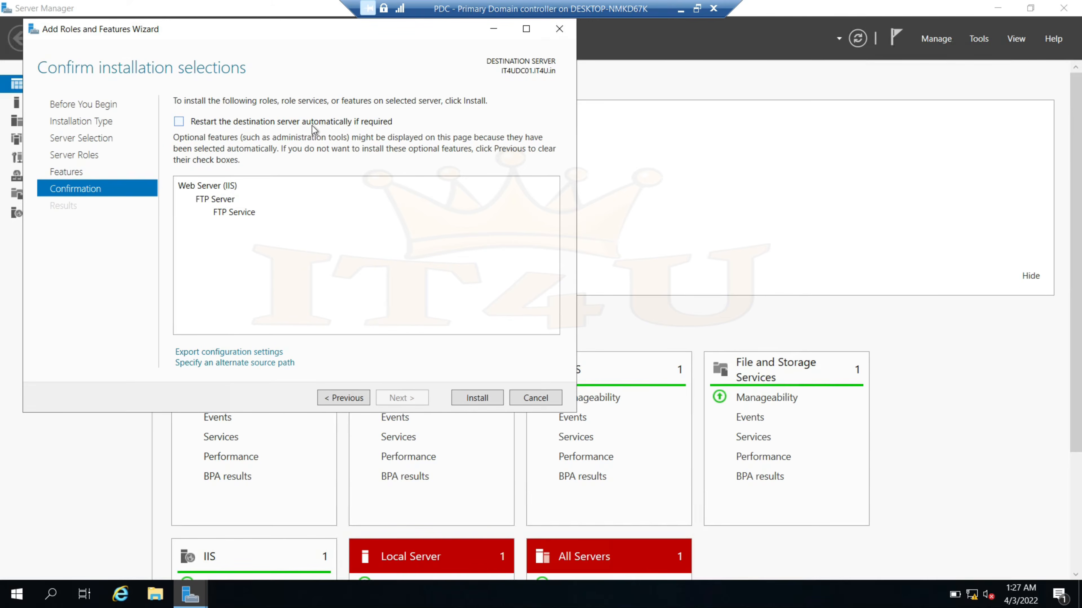
{"action": "left_click", "coordinate": [179, 121]}
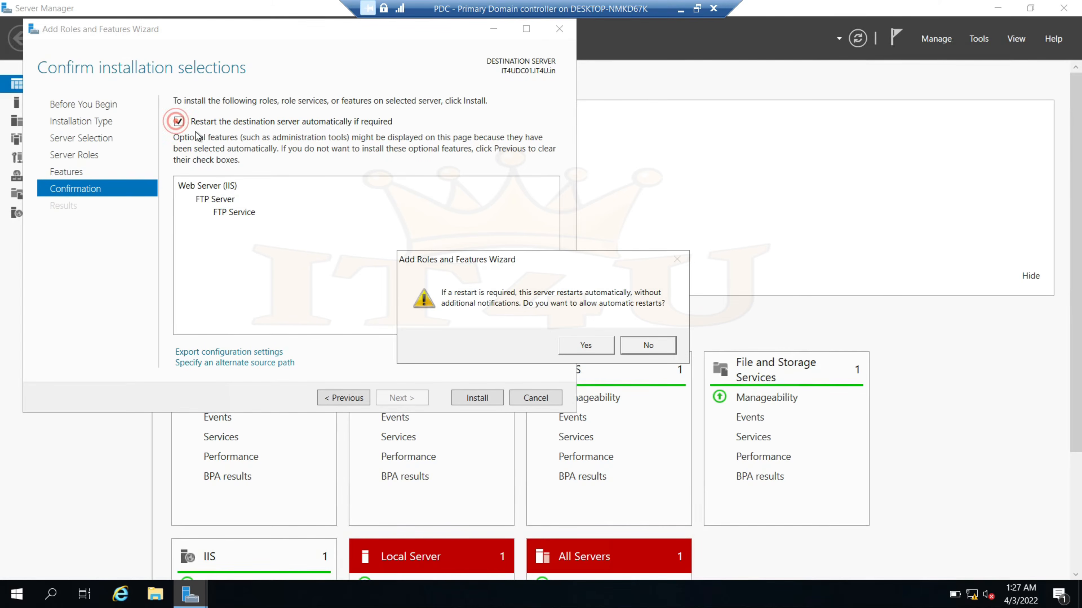
{"action": "left_click", "coordinate": [585, 346]}
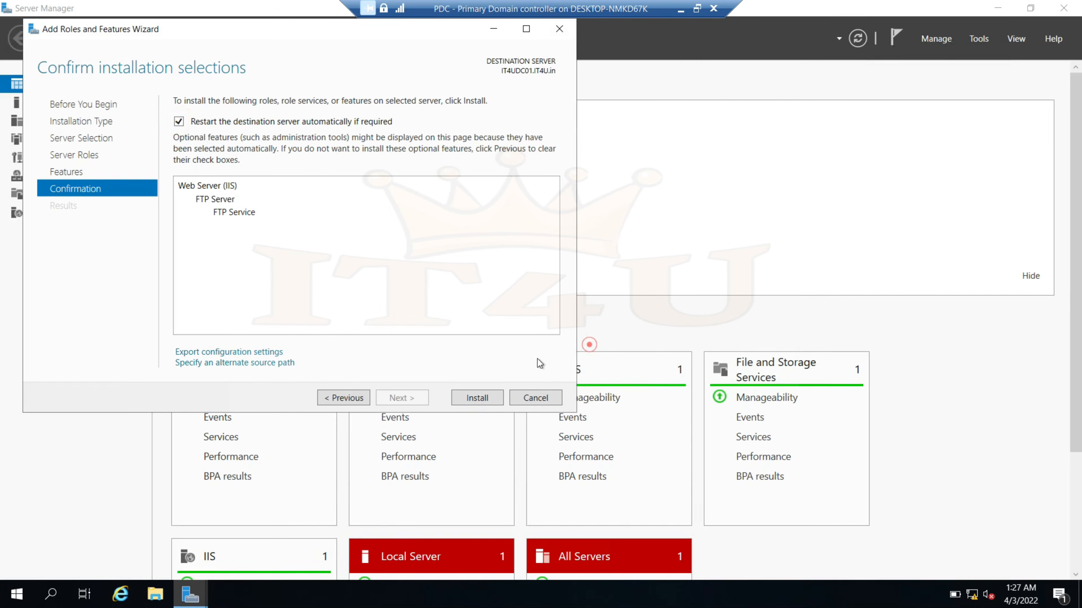
{"action": "left_click", "coordinate": [486, 399]}
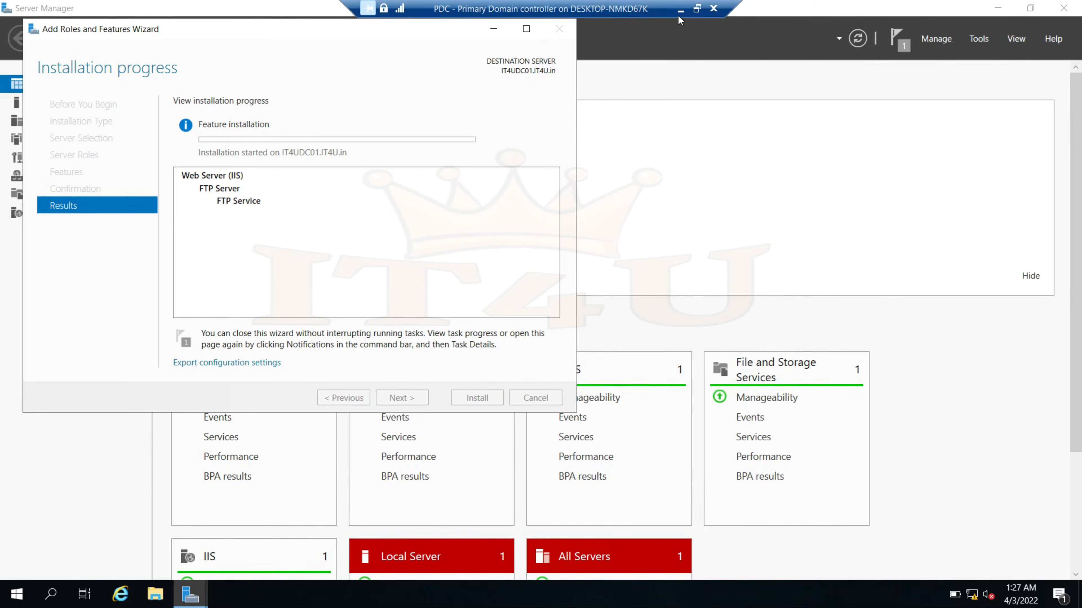
{"action": "left_click", "coordinate": [697, 8]}
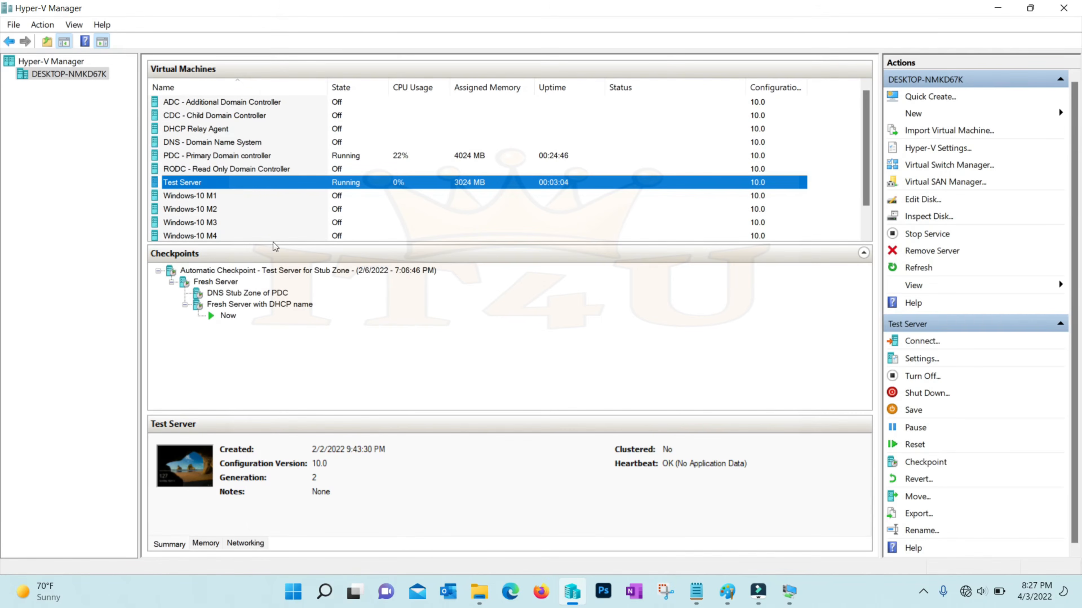
Connect to the Test Server VM, sign in as administrator, and dismiss the Windows Admin Center prompt
{"action": "right_click", "coordinate": [199, 183]}
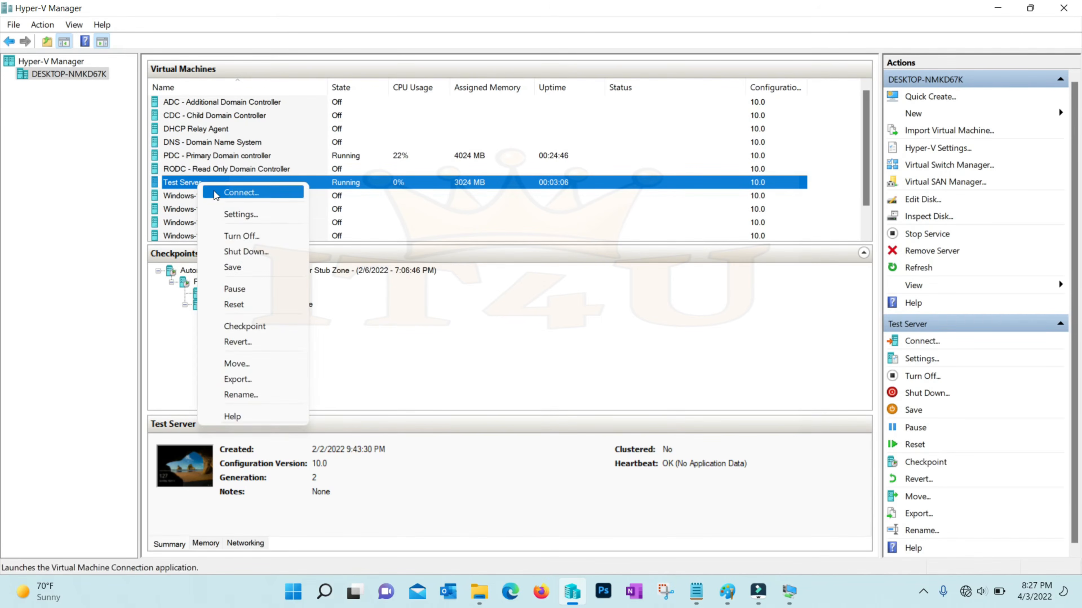
{"action": "left_click", "coordinate": [240, 193]}
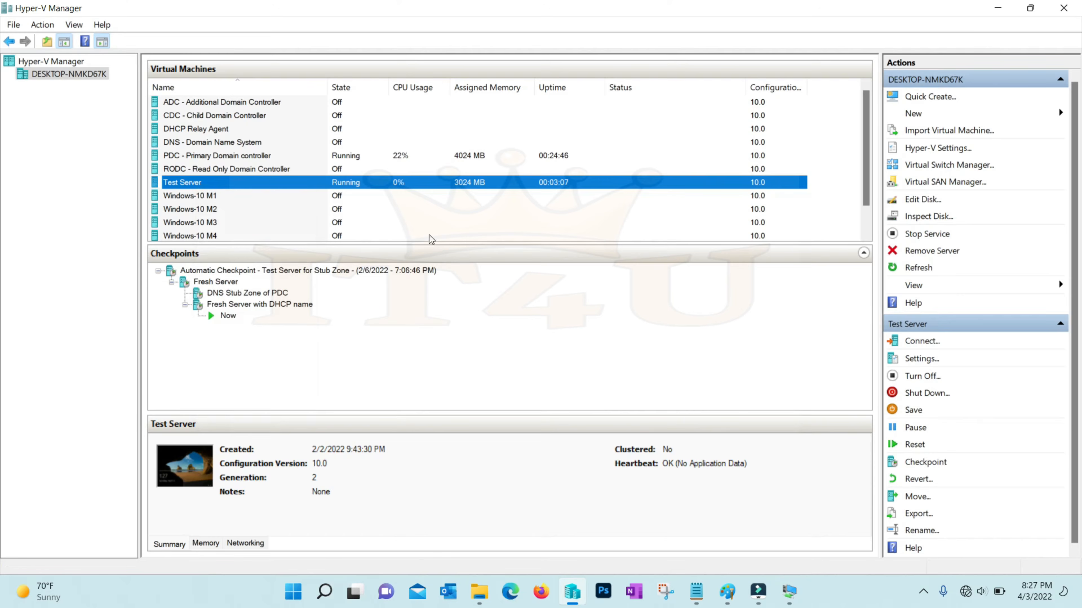
{"action": "left_click", "coordinate": [536, 240]}
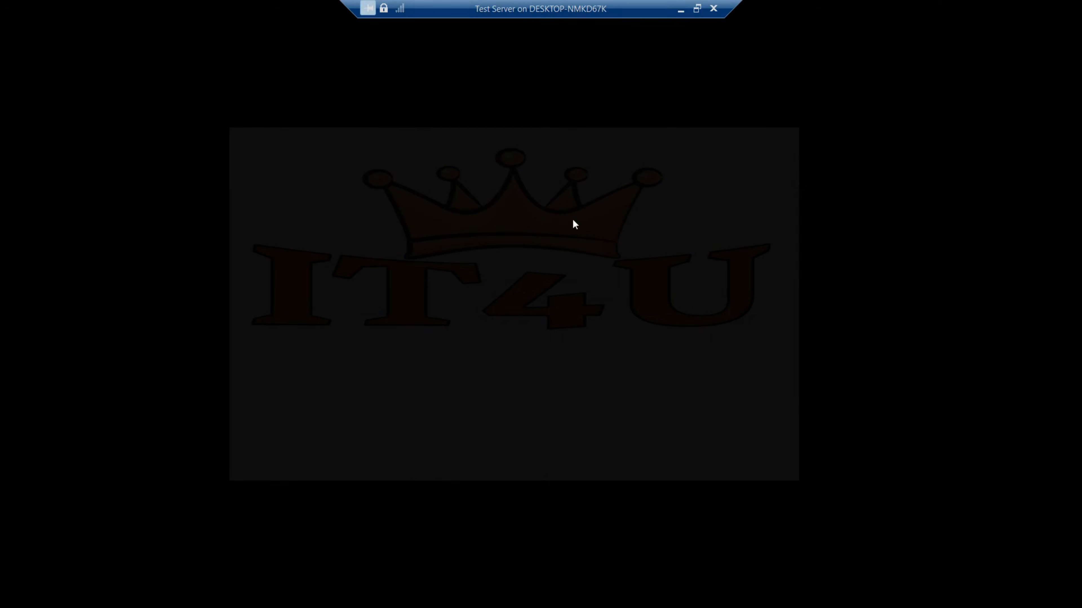
{"action": "type", "text": "adminis"}
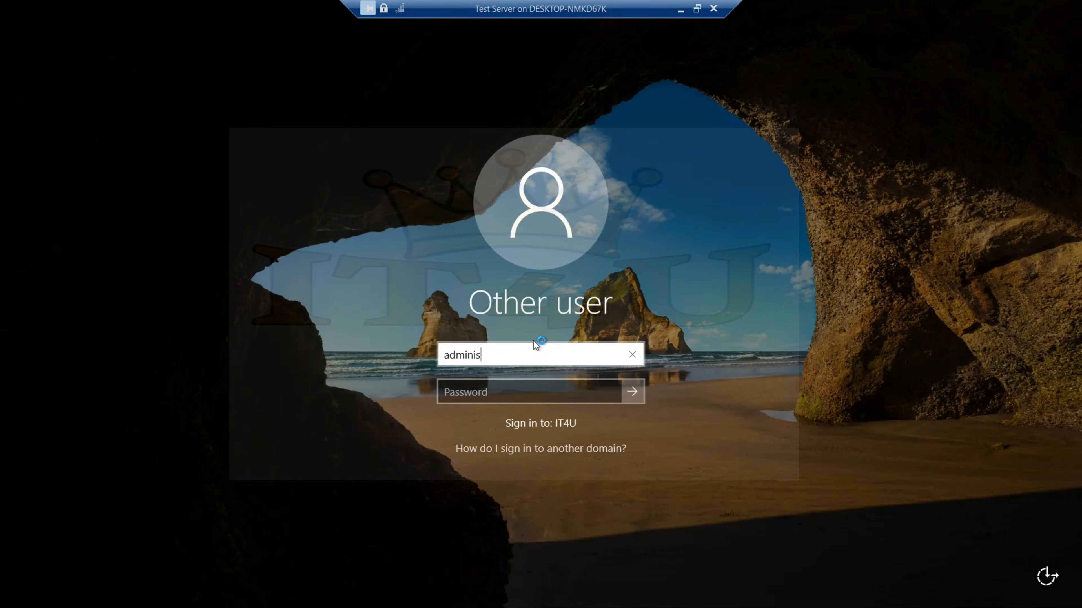
{"action": "type", "text": "trator"}
{"action": "key", "text": "Tab"}
{"action": "type", "text": "••••••••••"}
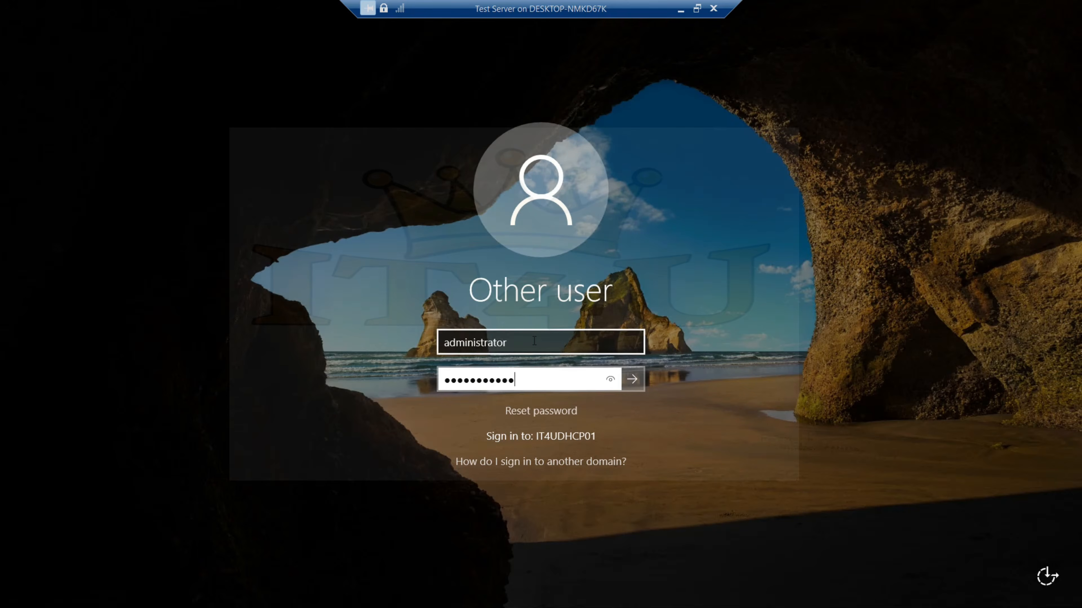
{"action": "key", "text": "Return"}
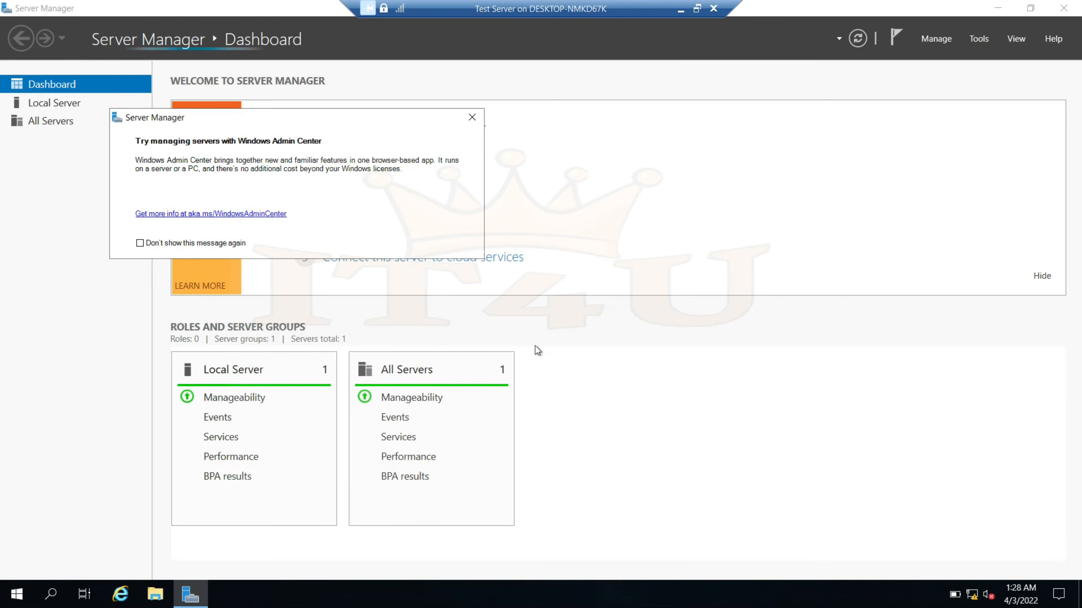
{"action": "left_click", "coordinate": [472, 116]}
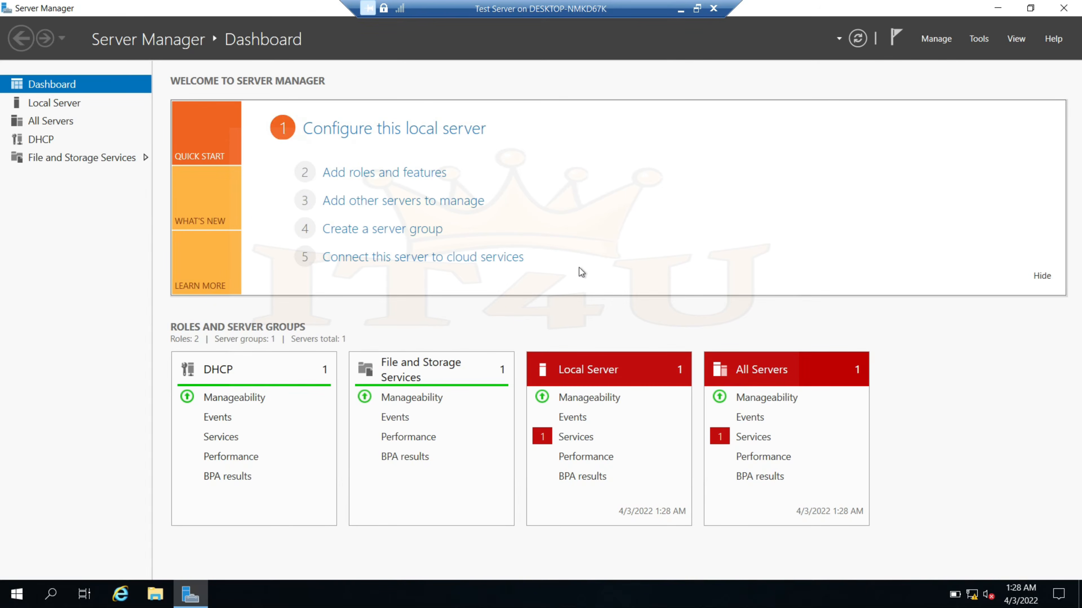
On the test server, add the Web Server (IIS) role with its management tools in the wizard
{"action": "left_click", "coordinate": [382, 175]}
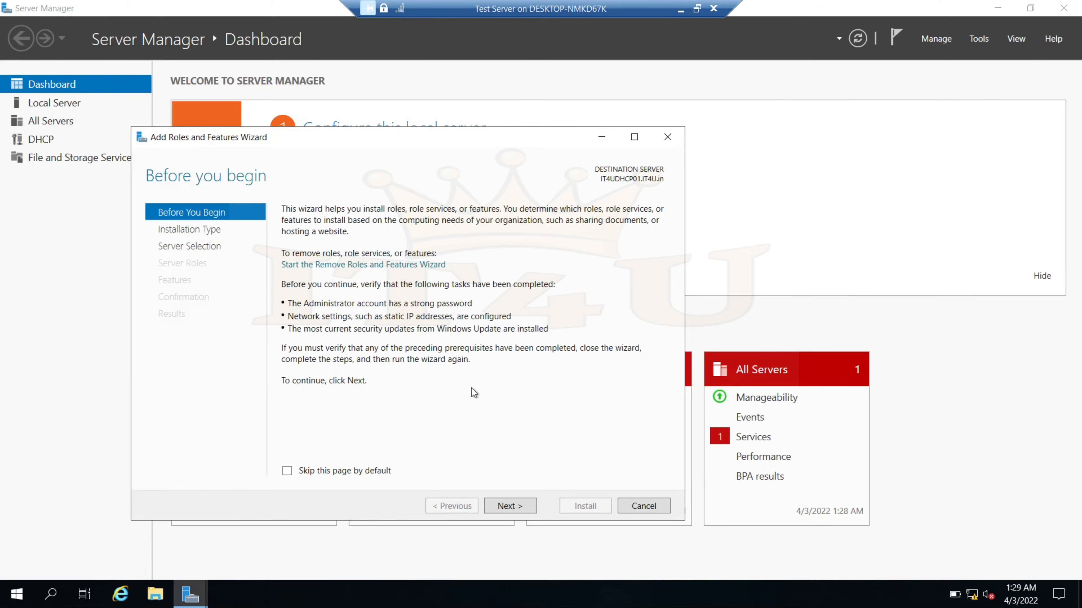
{"action": "left_click", "coordinate": [509, 507]}
{"action": "left_click", "coordinate": [519, 508]}
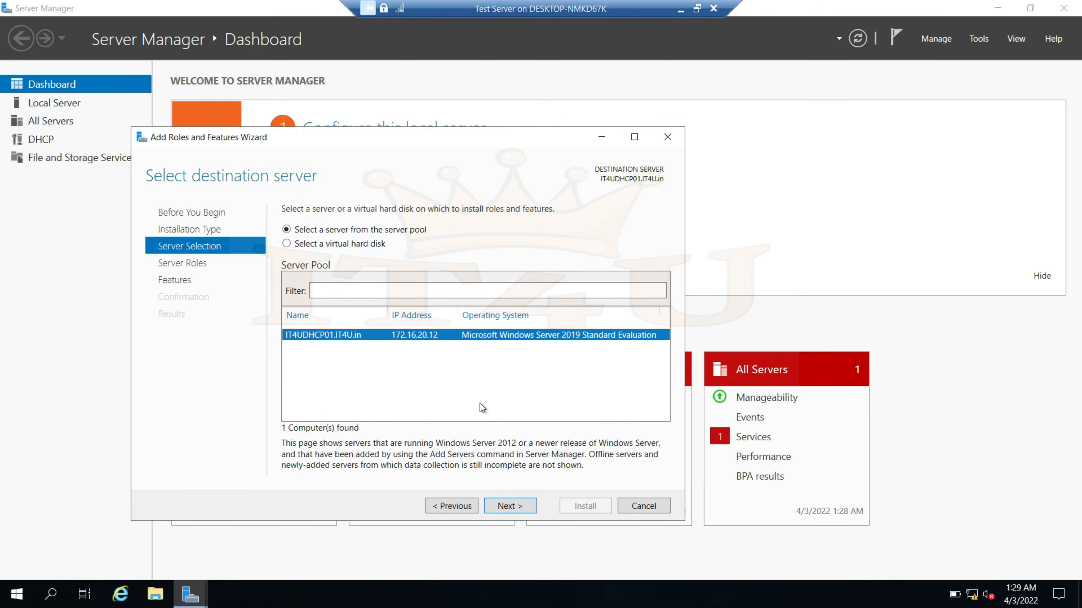
{"action": "left_click", "coordinate": [511, 507]}
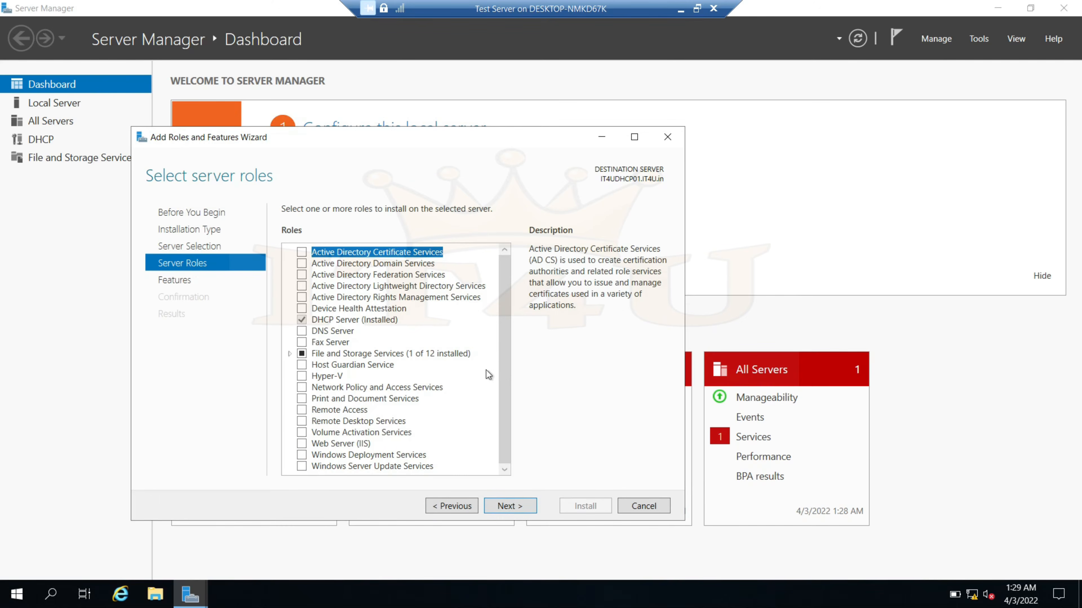
{"action": "left_click", "coordinate": [301, 444]}
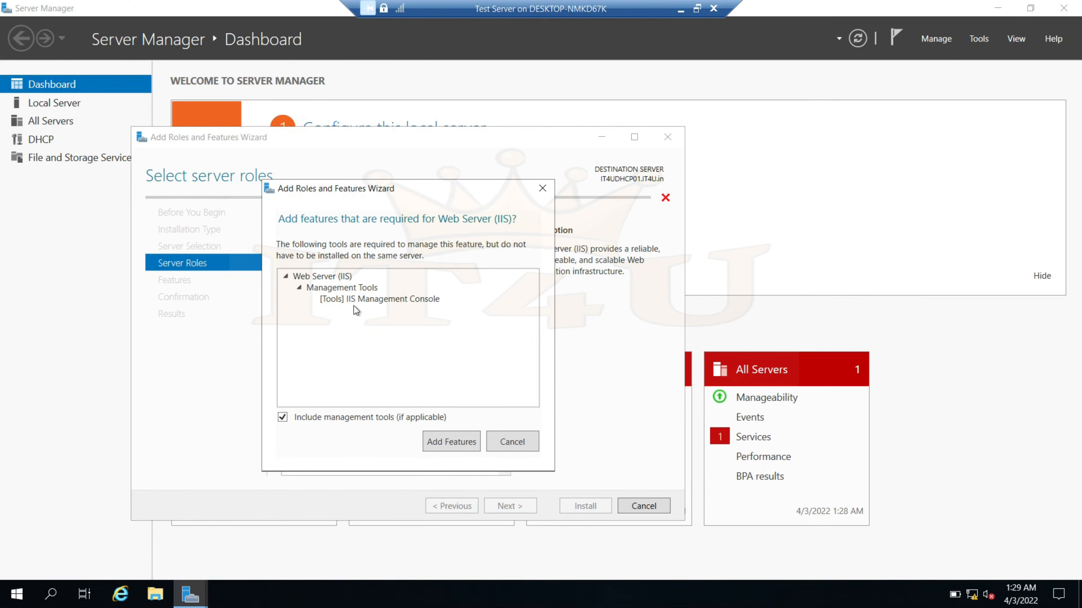
{"action": "left_click", "coordinate": [448, 443]}
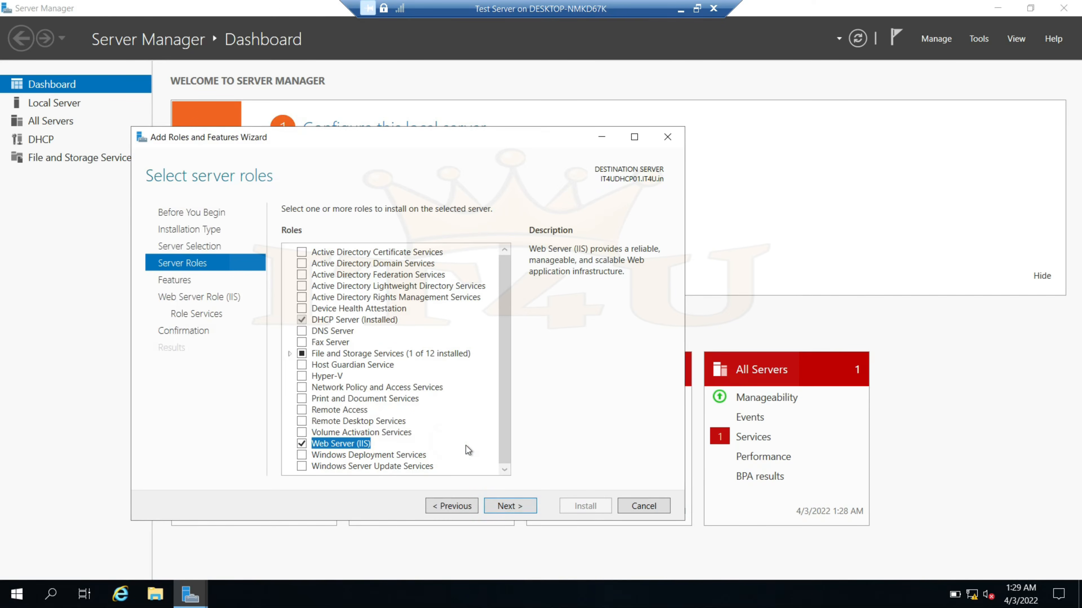
{"action": "left_click", "coordinate": [519, 505]}
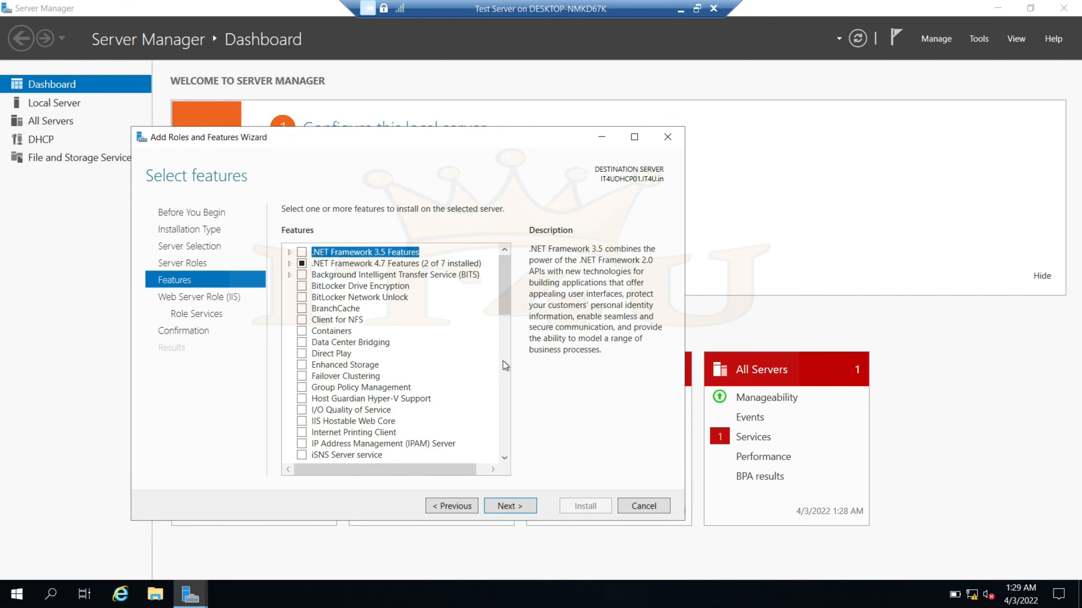
{"action": "left_click", "coordinate": [514, 508]}
{"action": "left_click", "coordinate": [511, 505]}
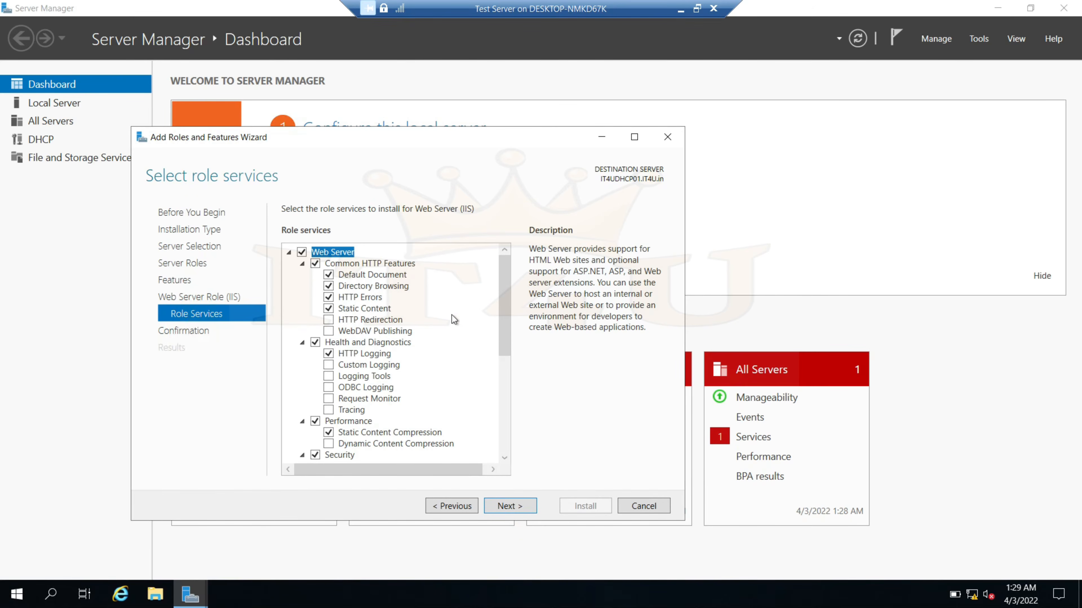
Select FTP Server and FTP Service with automatic restart, then cancel and close Server Manager
{"action": "left_click_drag", "start_coordinate": [506, 309], "coordinate": [458, 433]}
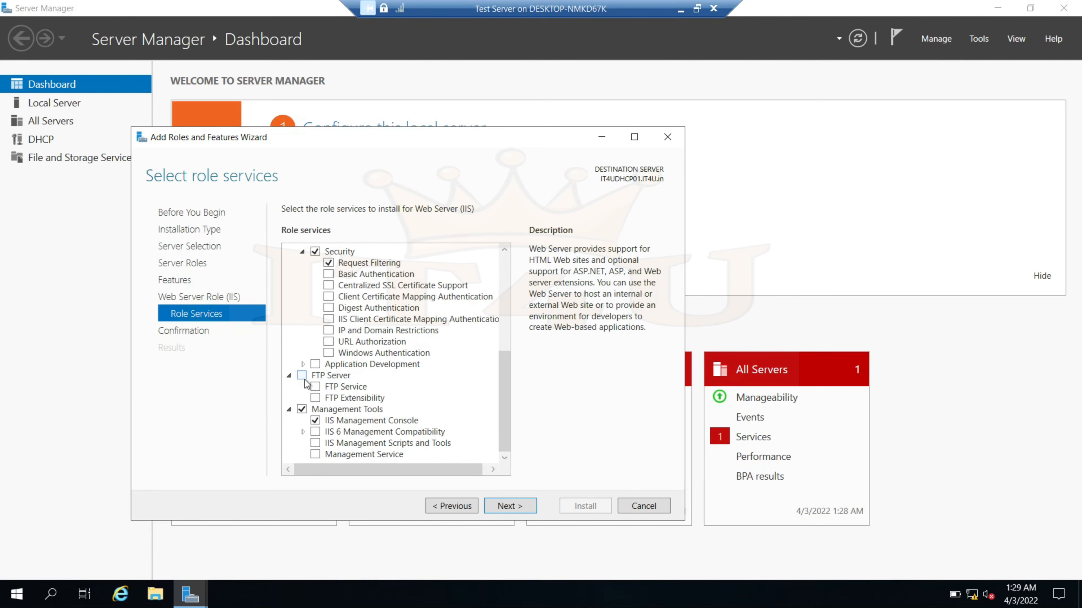
{"action": "left_click", "coordinate": [304, 377]}
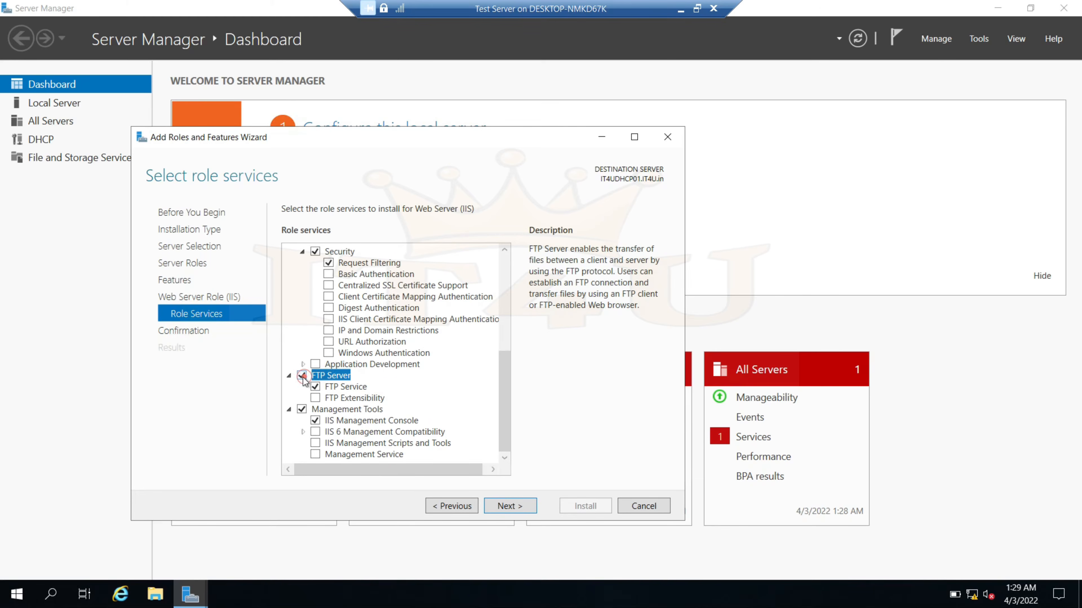
{"action": "left_click", "coordinate": [511, 507]}
{"action": "left_click", "coordinate": [287, 230]}
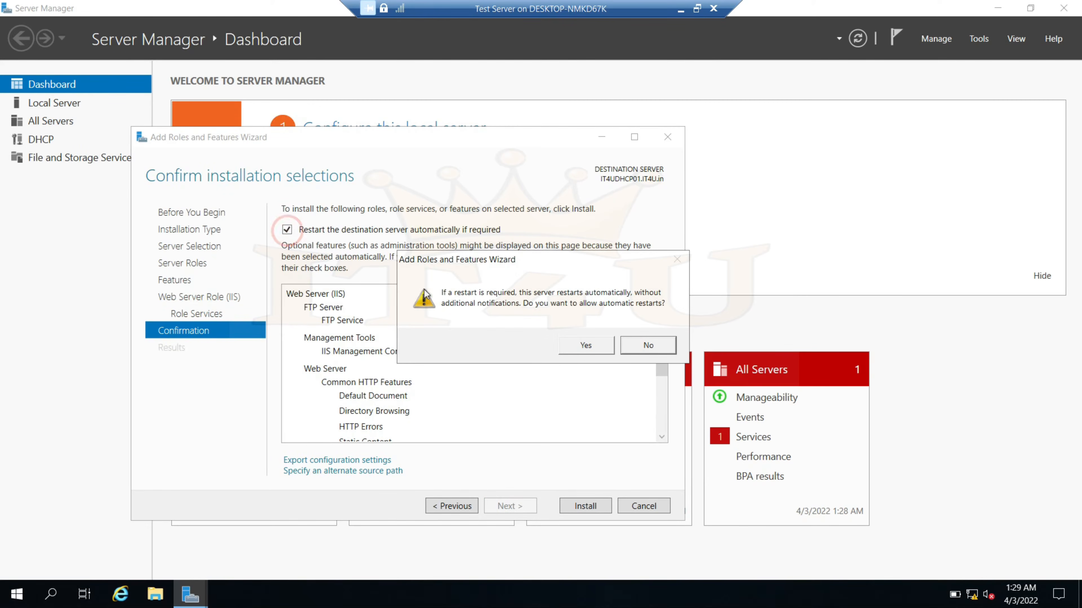
{"action": "left_click", "coordinate": [582, 347]}
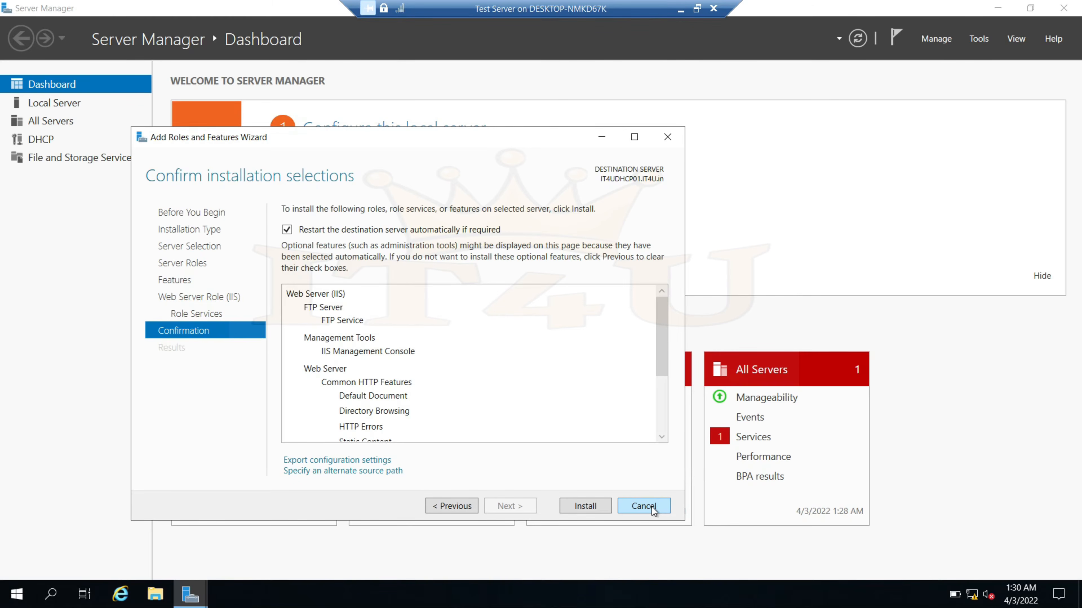
{"action": "left_click", "coordinate": [644, 506]}
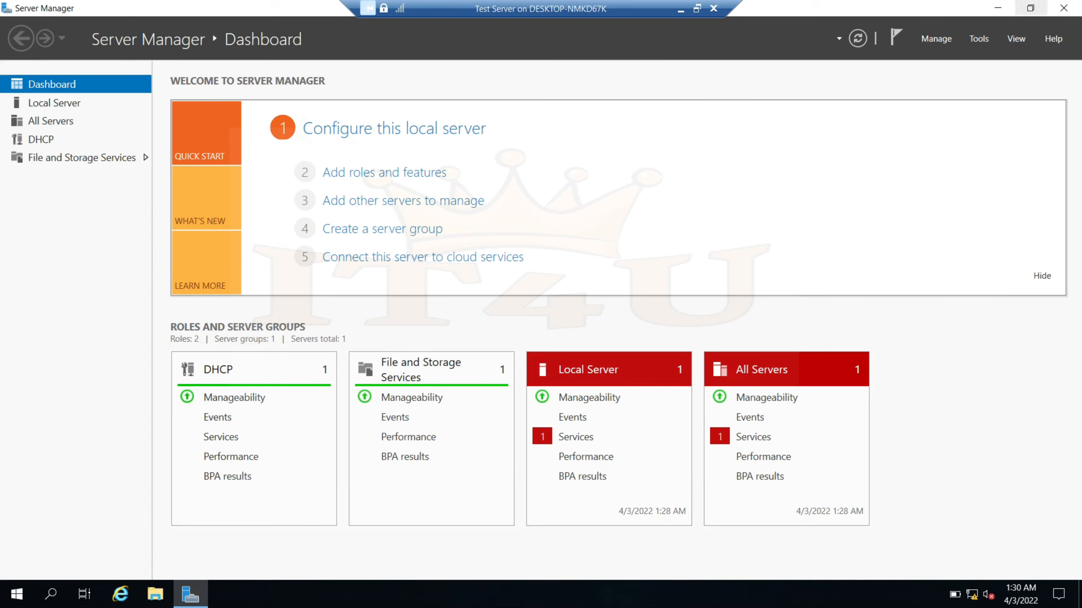
{"action": "left_click", "coordinate": [1063, 8]}
Exit full-screen, close the finished FTP Service installation wizard, and open the Tools menu
{"action": "left_click", "coordinate": [697, 8]}
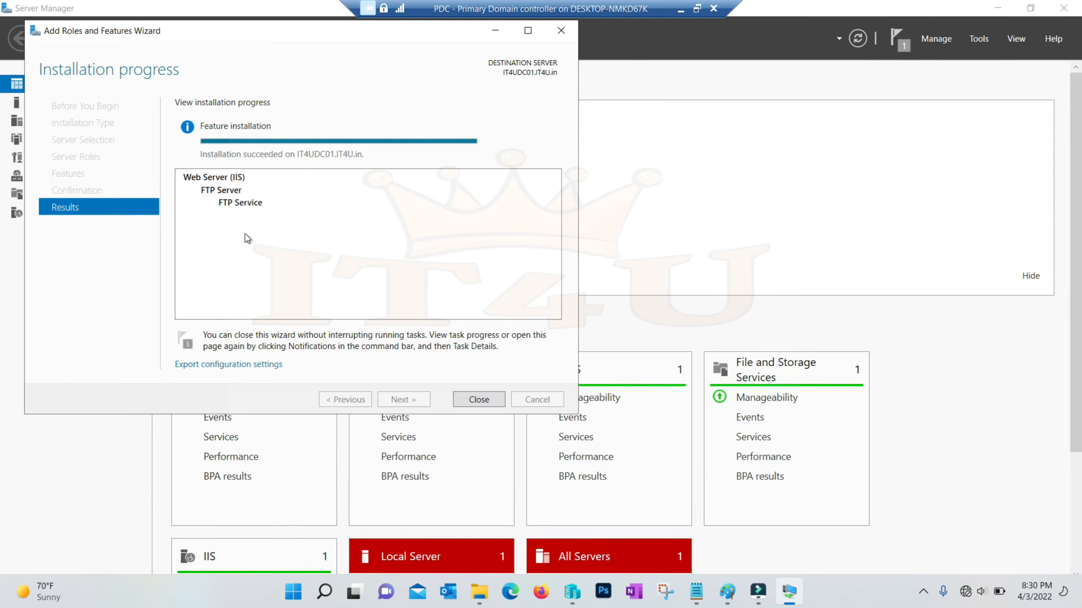
{"action": "left_click", "coordinate": [480, 400]}
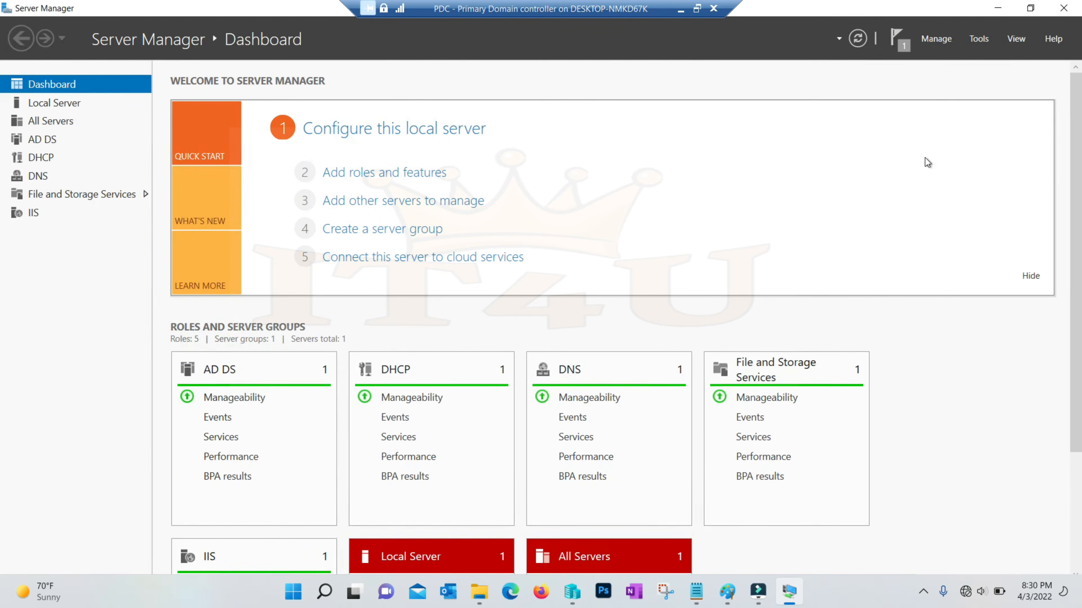
{"action": "left_click", "coordinate": [985, 40]}
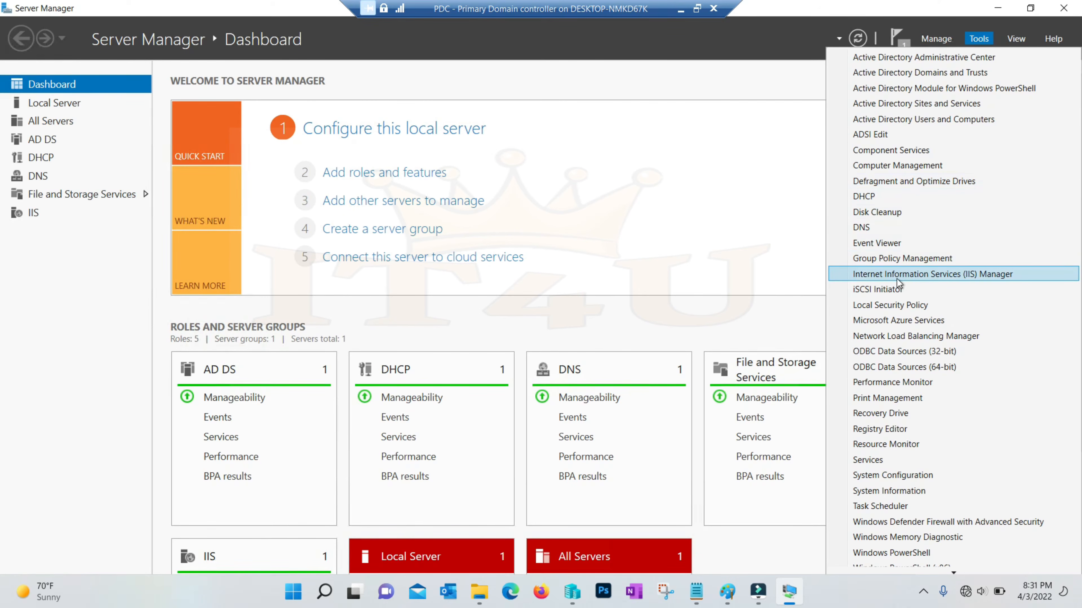
Launch IIS Manager maximized and browse IT4UDC01's Sites, which holds only Default Web Site
{"action": "left_click", "coordinate": [953, 275]}
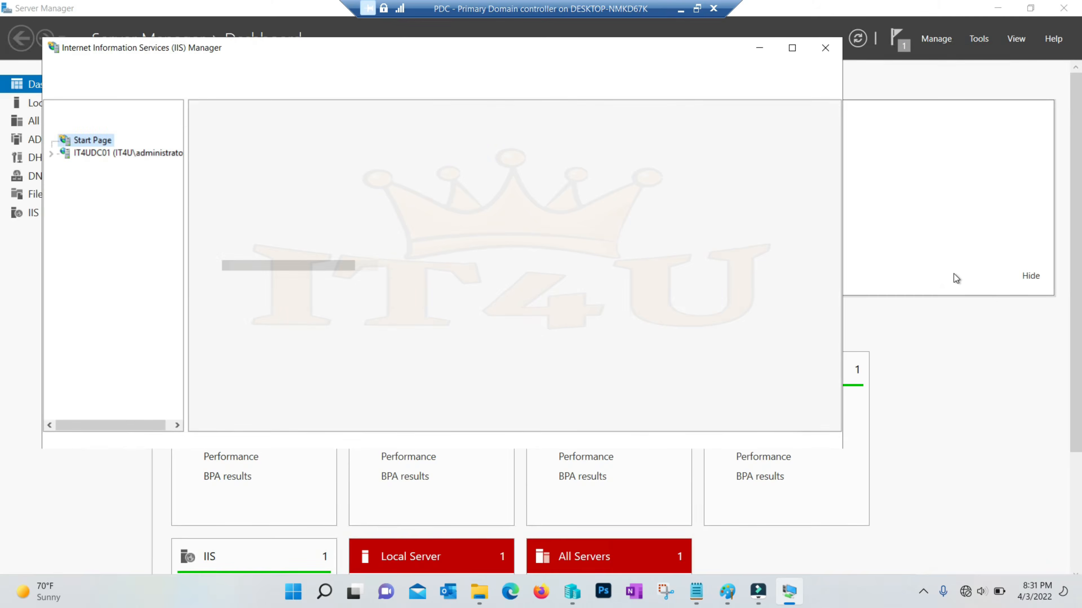
{"action": "left_click", "coordinate": [791, 49]}
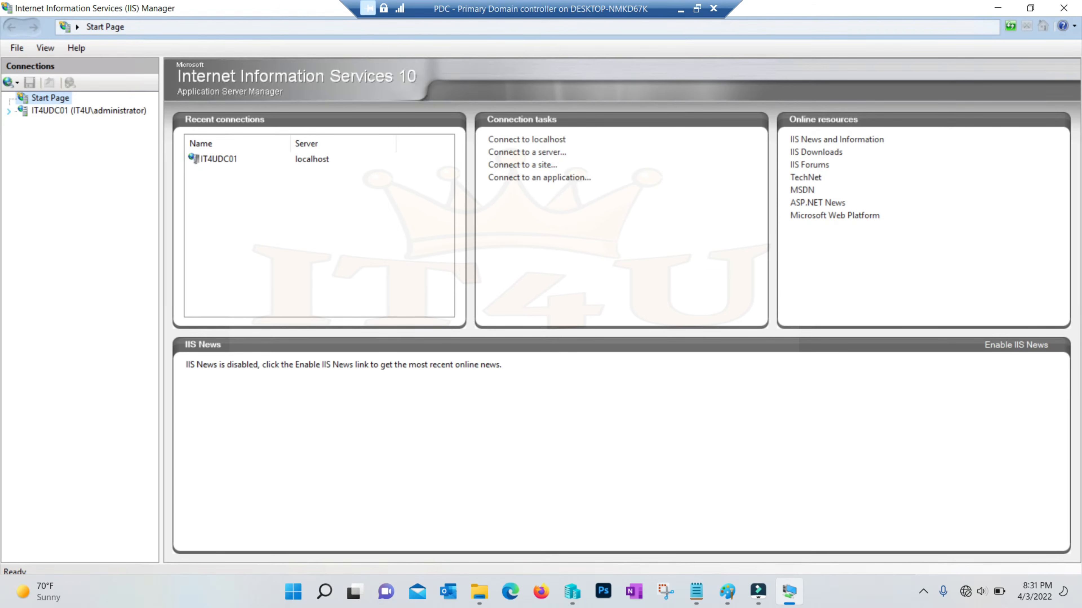
{"action": "left_click", "coordinate": [9, 111]}
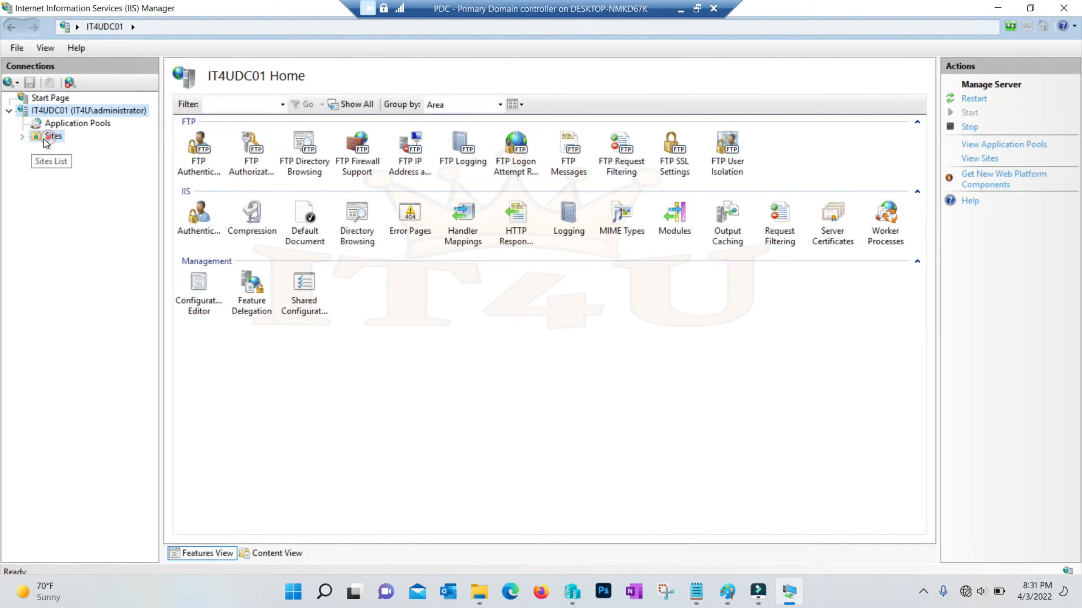
{"action": "left_click", "coordinate": [45, 140]}
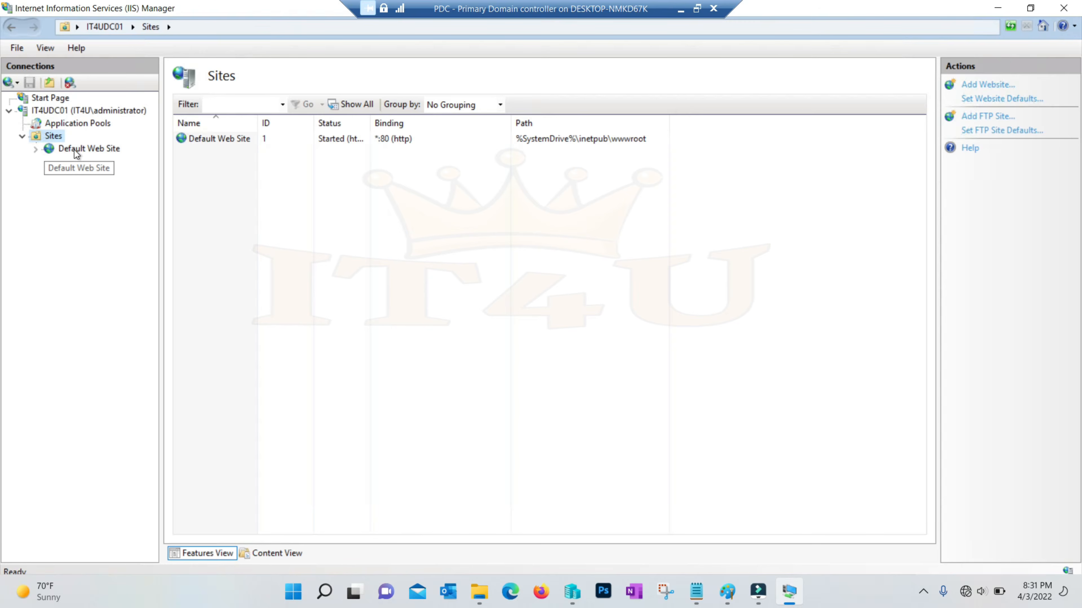
{"action": "left_click", "coordinate": [74, 149]}
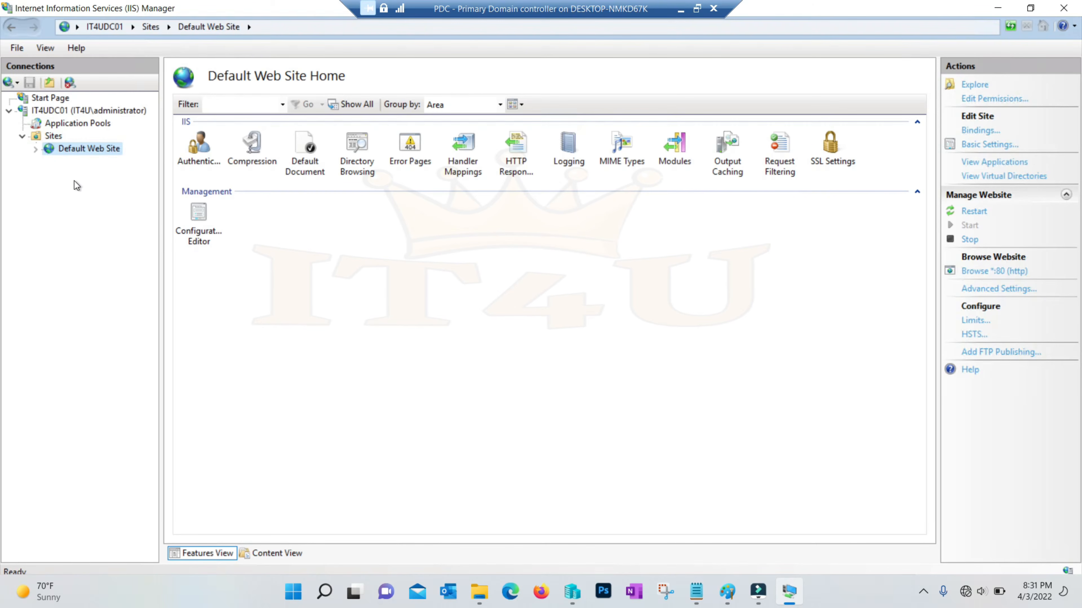
{"action": "left_click", "coordinate": [53, 139]}
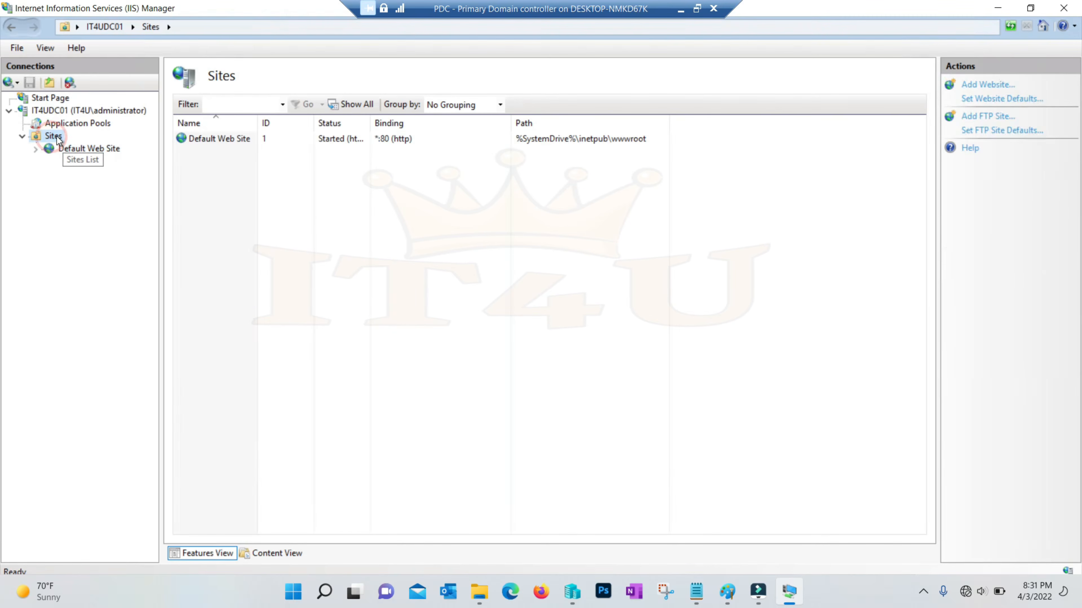
Start the Add FTP Site wizard from Sites with the site name IT4U_FTP
{"action": "right_click", "coordinate": [52, 139]}
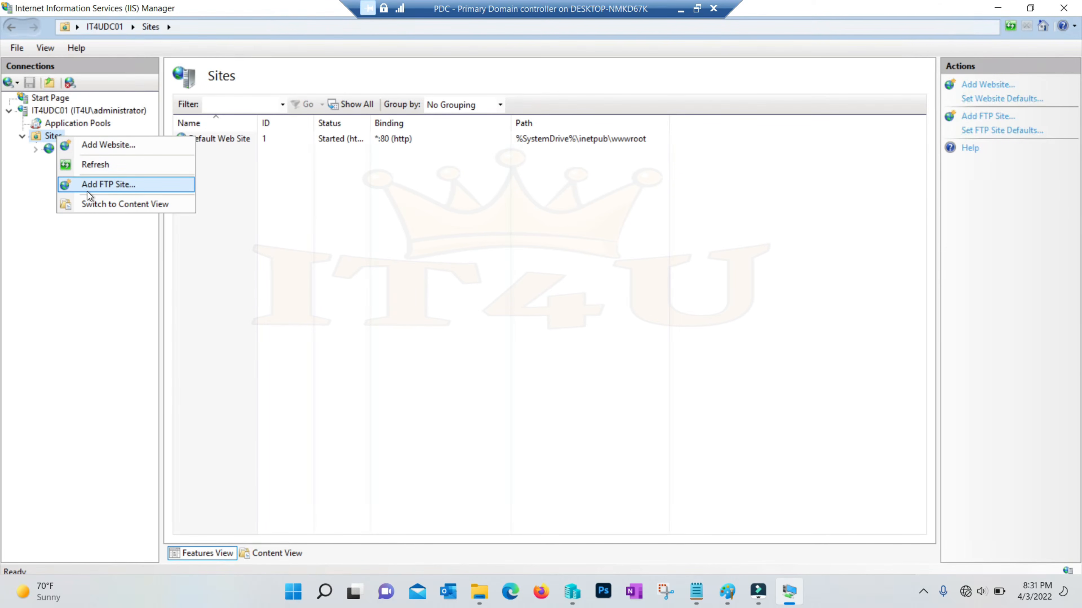
{"action": "left_click", "coordinate": [116, 188]}
{"action": "left_click", "coordinate": [367, 213]}
{"action": "type", "text": "It4"}
{"action": "key", "text": "BackSpace"}
{"action": "key", "text": "BackSpace"}
{"action": "type", "text": "T4U_FTP"}
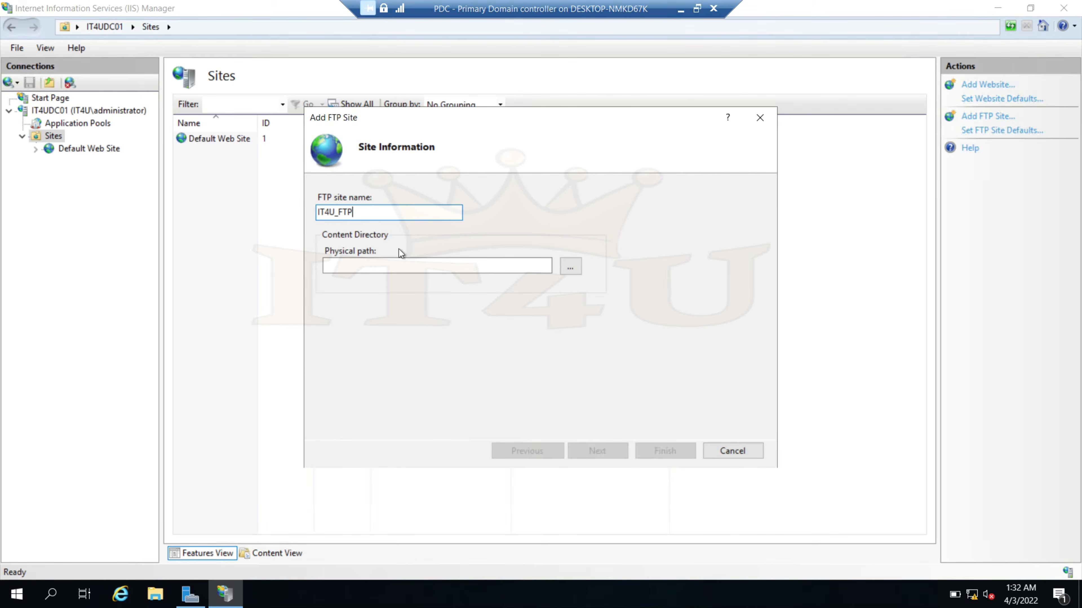
{"action": "left_click", "coordinate": [155, 594]}
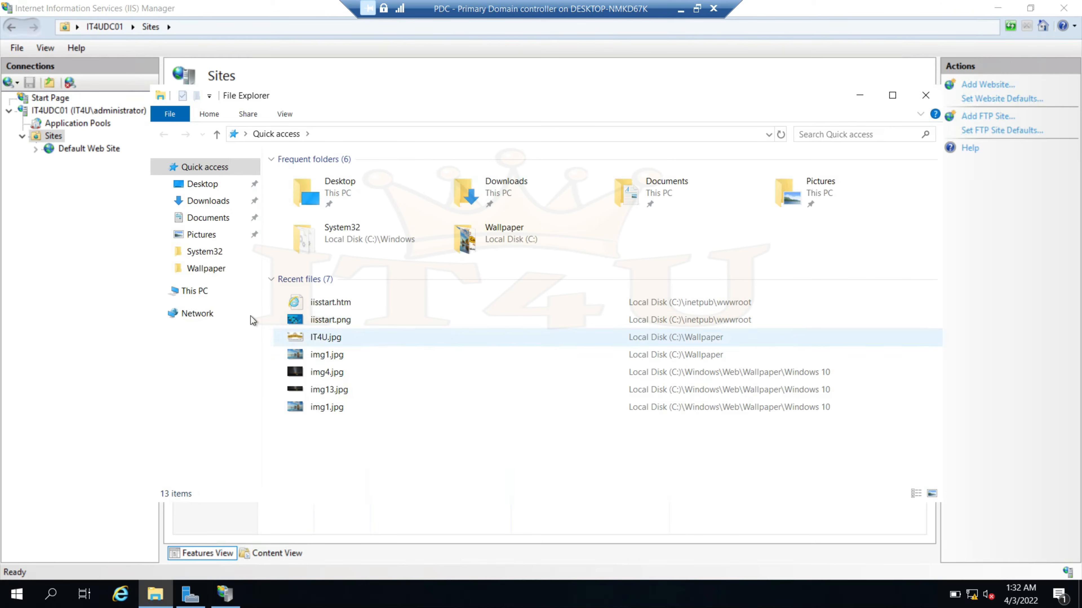
Create a folder named FTPDATA at the root of Local Disk (C:) and close Explorer
{"action": "left_click", "coordinate": [201, 297]}
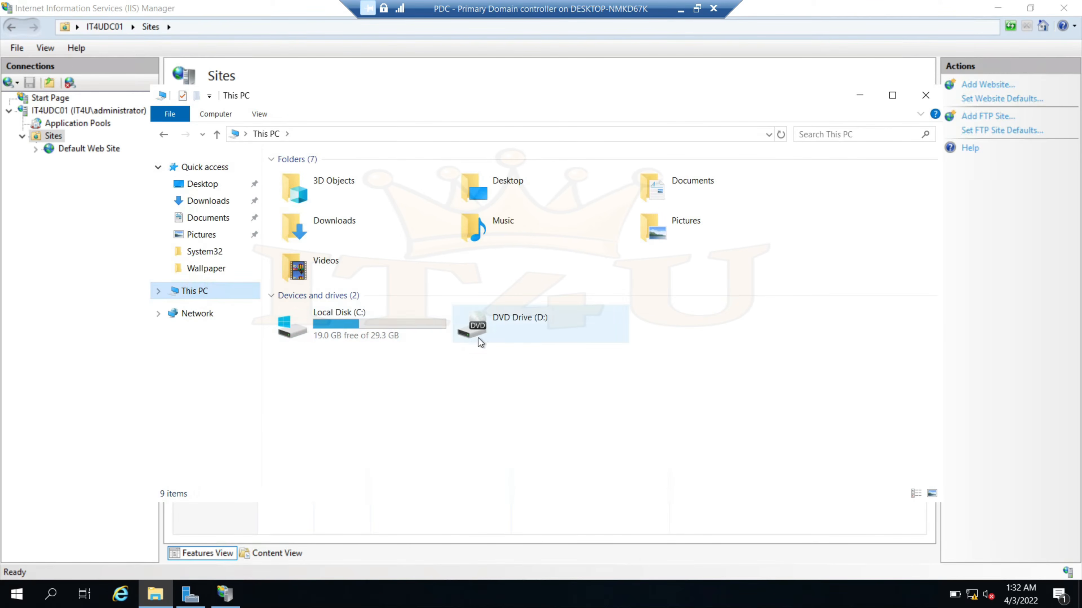
{"action": "double_click", "coordinate": [379, 326]}
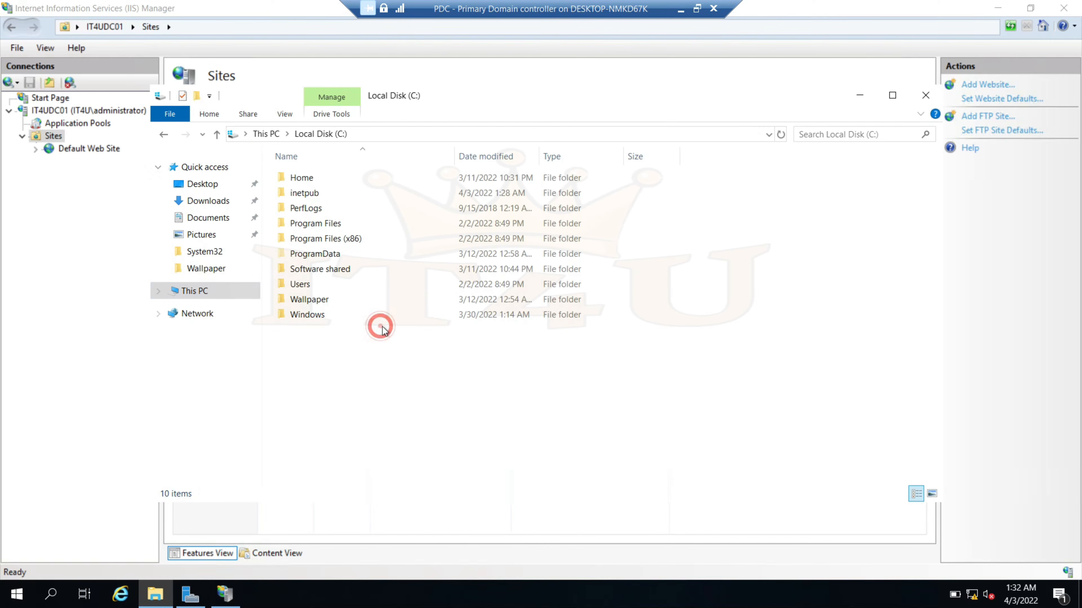
{"action": "right_click", "coordinate": [408, 402]}
{"action": "left_click", "coordinate": [485, 533]}
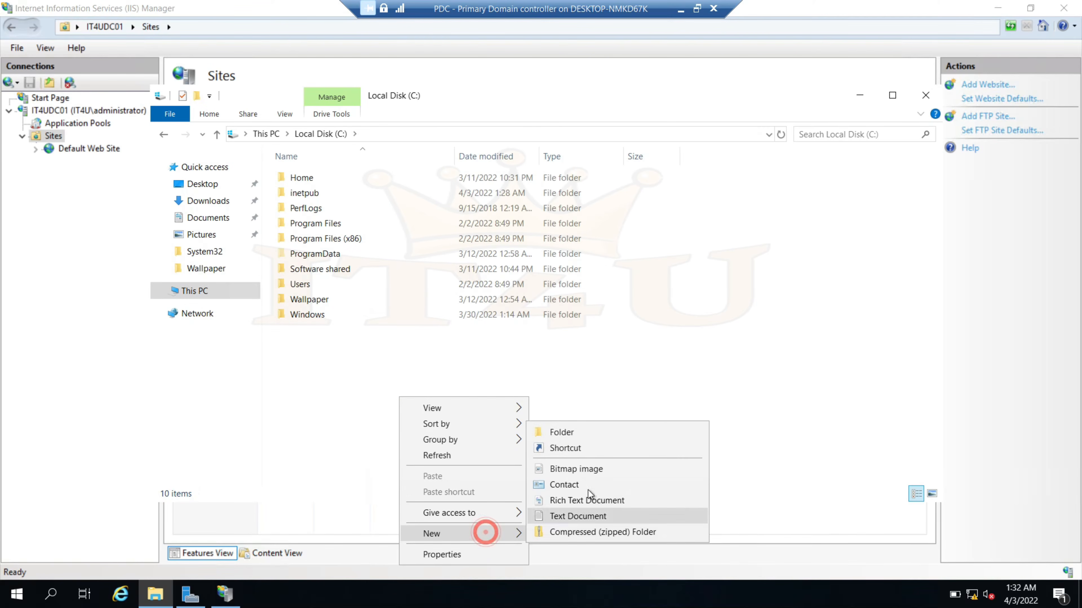
{"action": "left_click", "coordinate": [600, 438]}
{"action": "type", "text": "FTPDATA"}
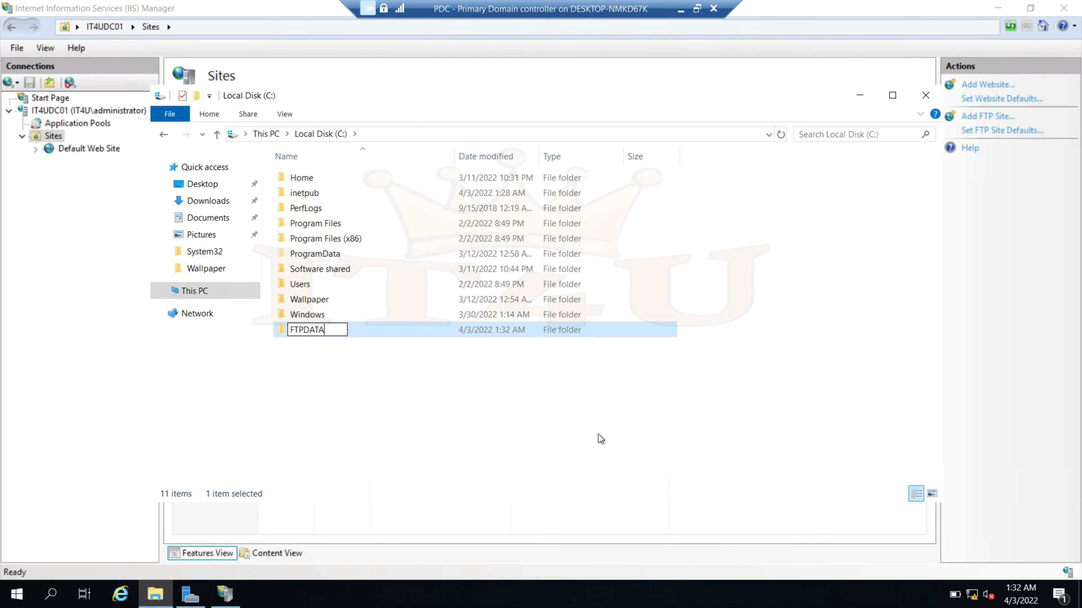
{"action": "key", "text": "Return"}
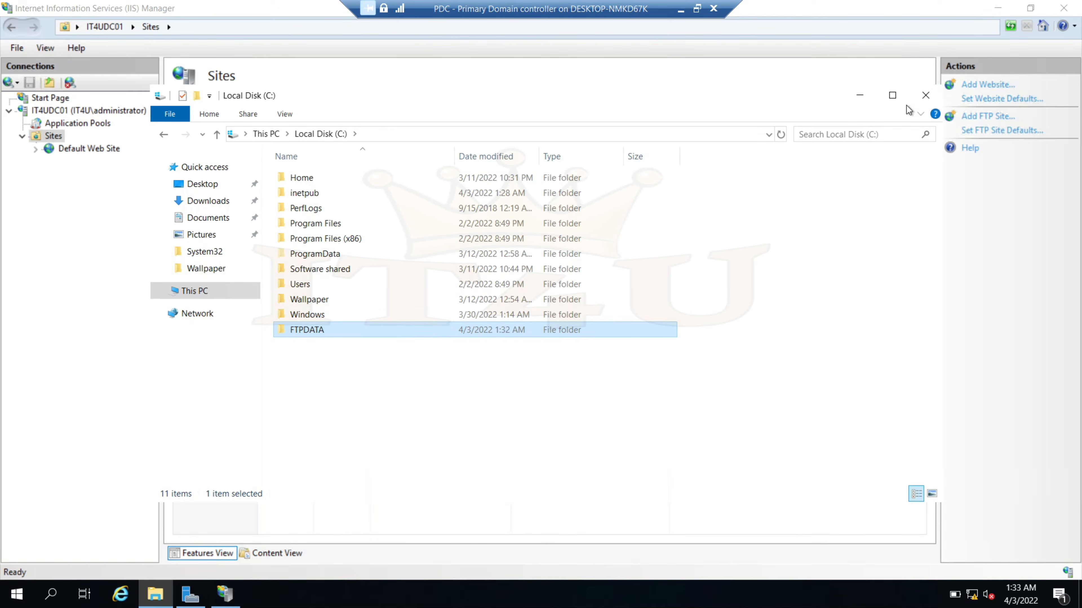
{"action": "left_click", "coordinate": [924, 97]}
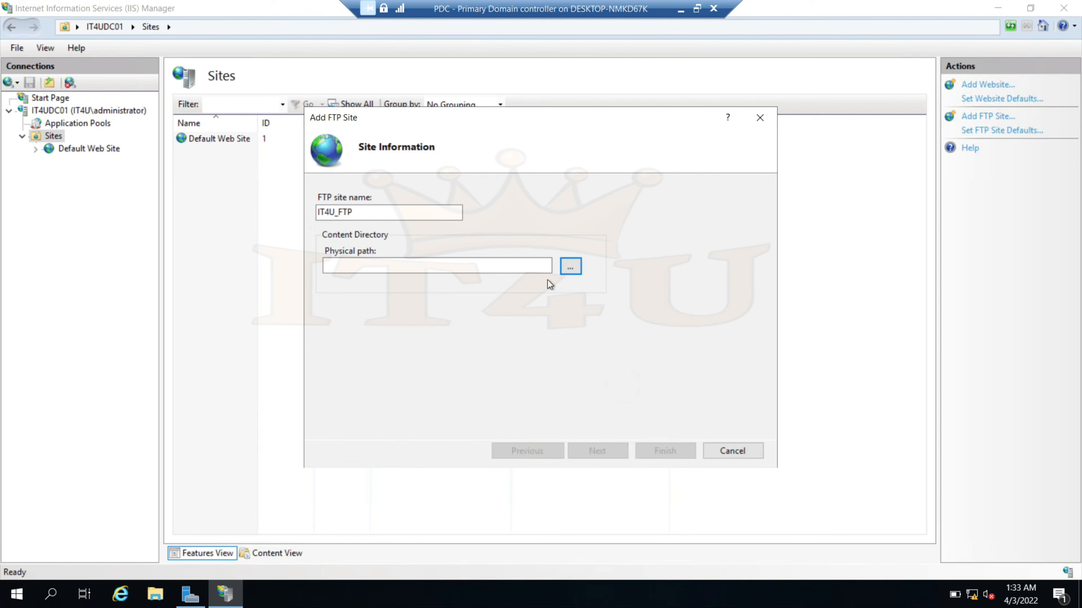
Choose C:\FTPDATA as the IT4U_FTP physical path and continue to Binding and SSL Settings
{"action": "left_click", "coordinate": [571, 267]}
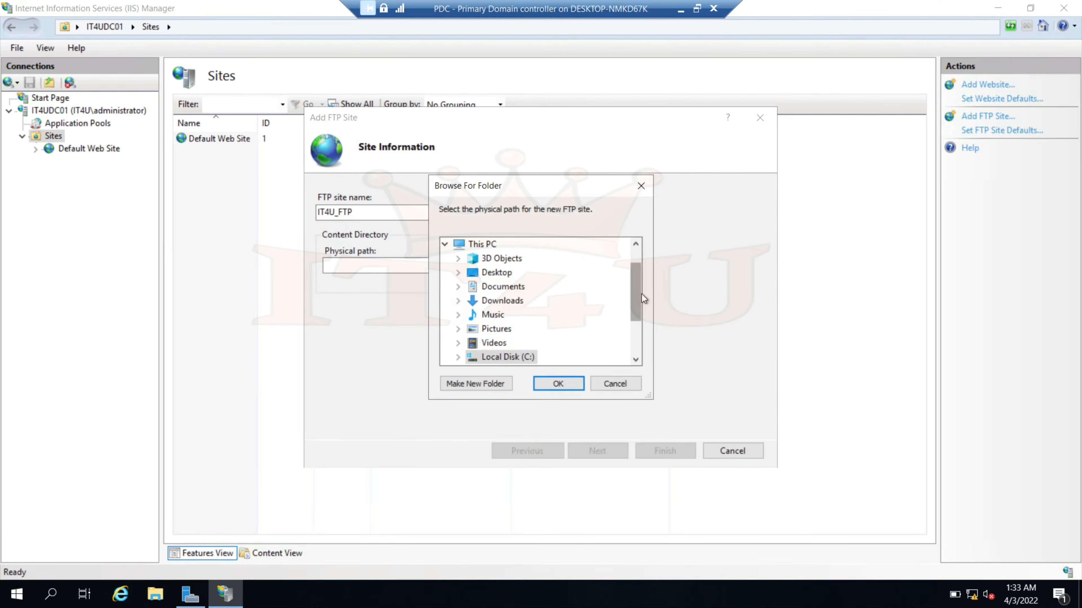
{"action": "left_click_drag", "start_coordinate": [637, 293], "coordinate": [636, 310]}
{"action": "left_click", "coordinate": [458, 315]}
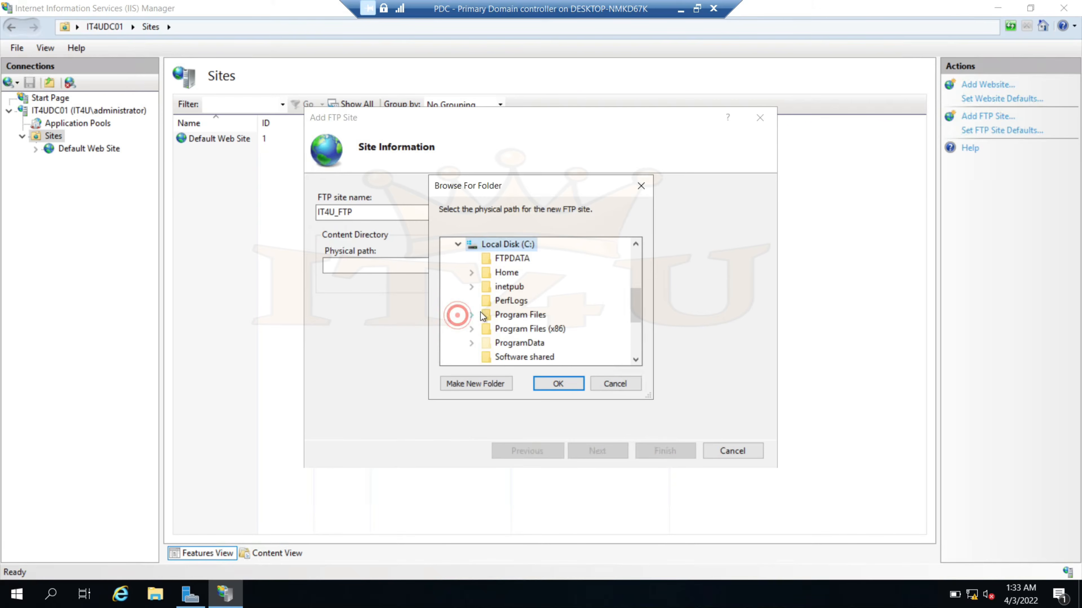
{"action": "left_click", "coordinate": [511, 261]}
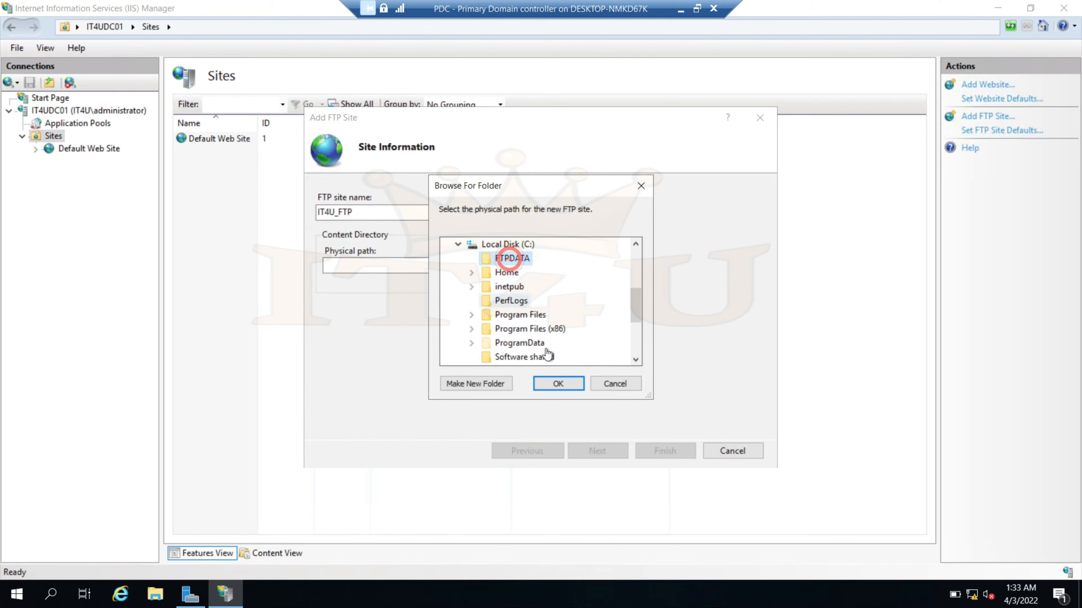
{"action": "left_click", "coordinate": [566, 383]}
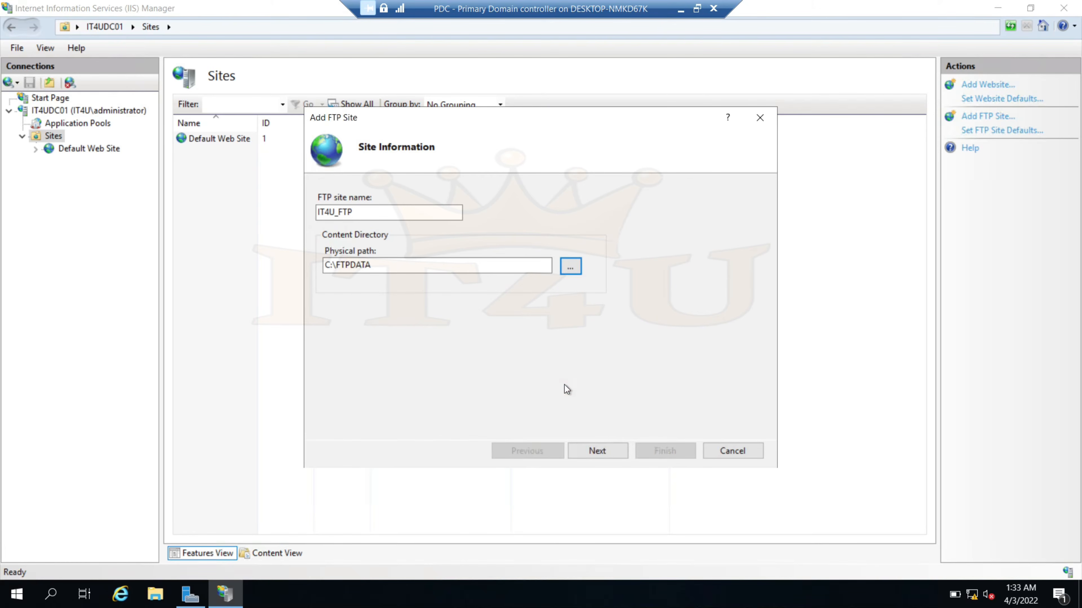
{"action": "left_click", "coordinate": [598, 450]}
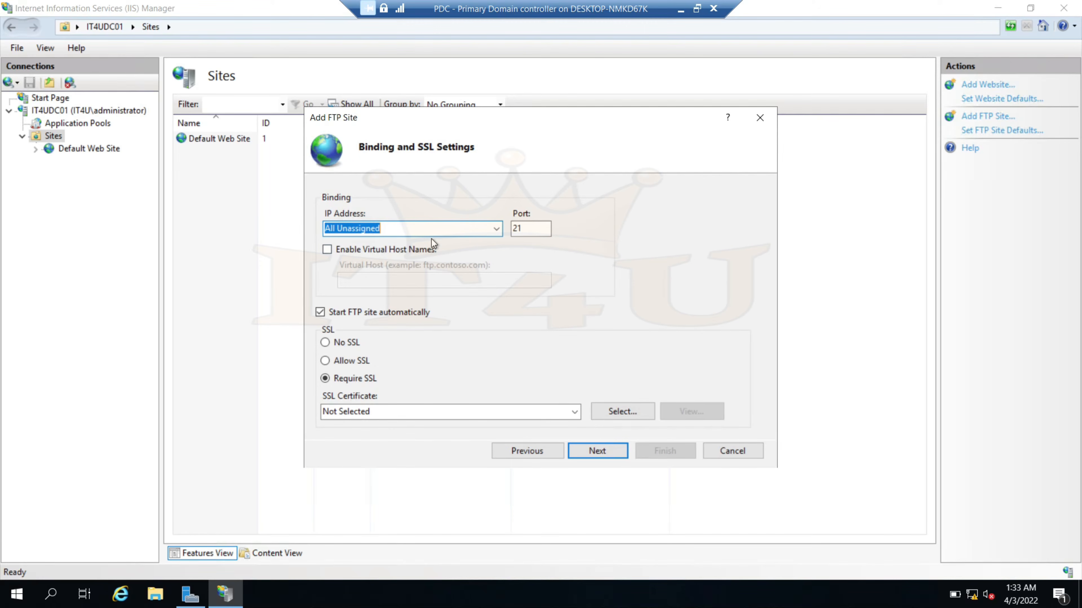
Bind the FTP site to IP 172.16.20.5 on port 21 with No SSL
{"action": "left_click", "coordinate": [496, 231]}
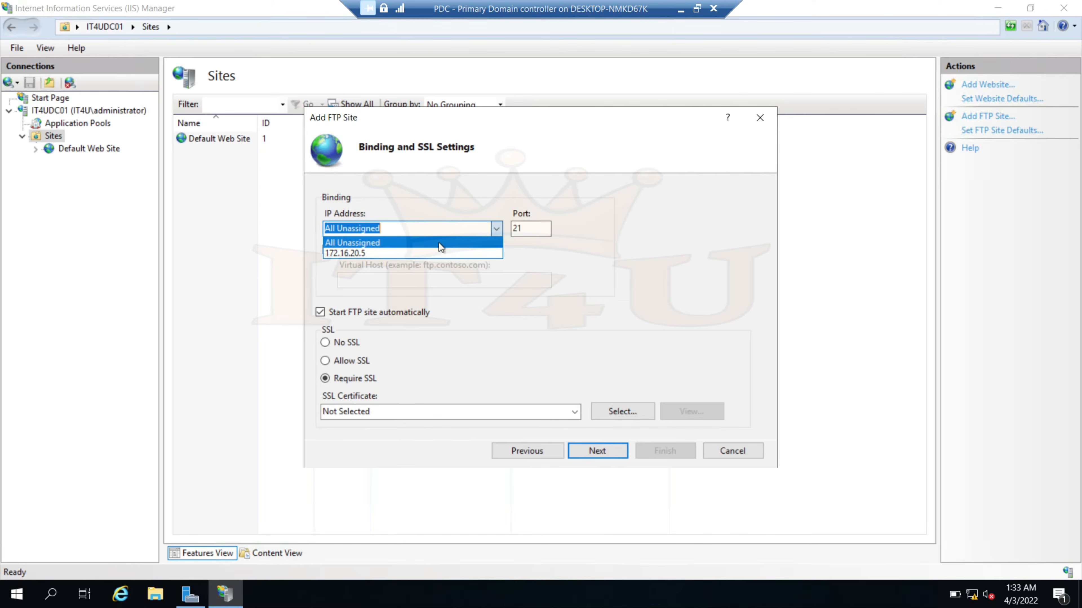
{"action": "left_click", "coordinate": [415, 257]}
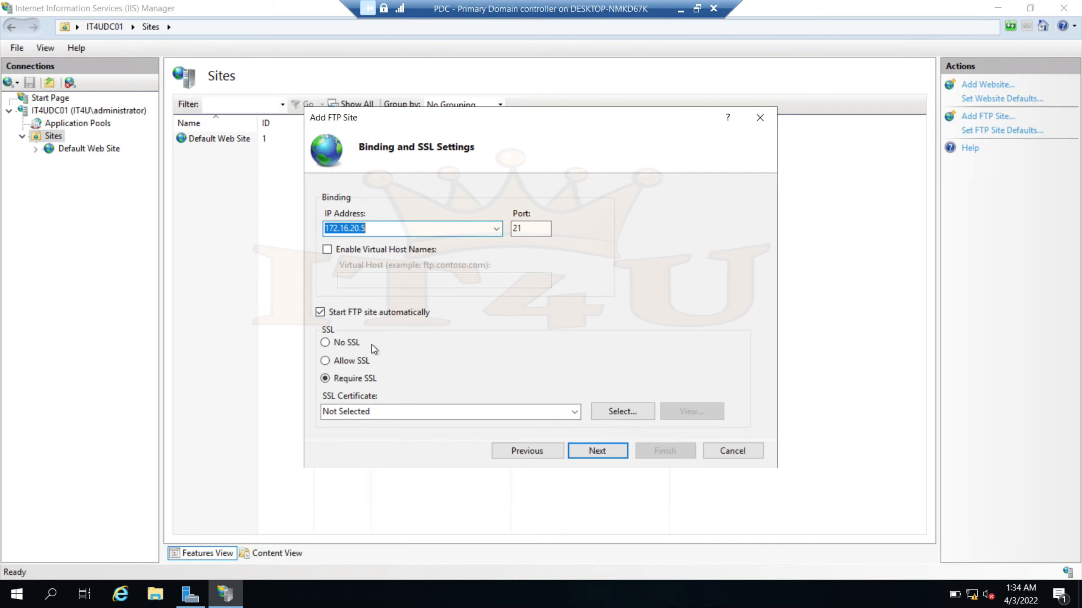
{"action": "left_click", "coordinate": [325, 343]}
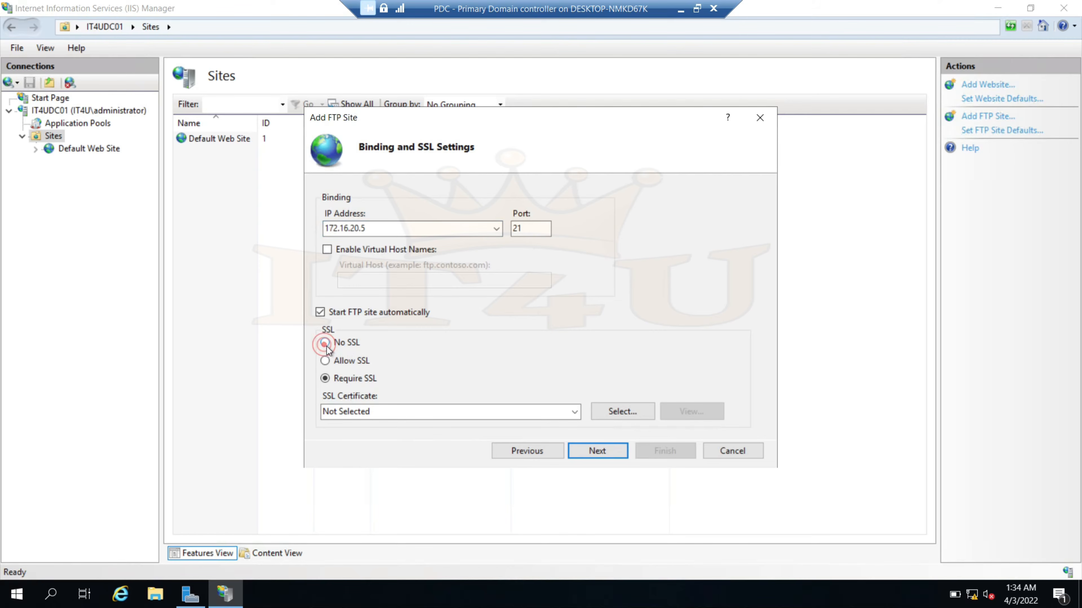
{"action": "left_click", "coordinate": [605, 454]}
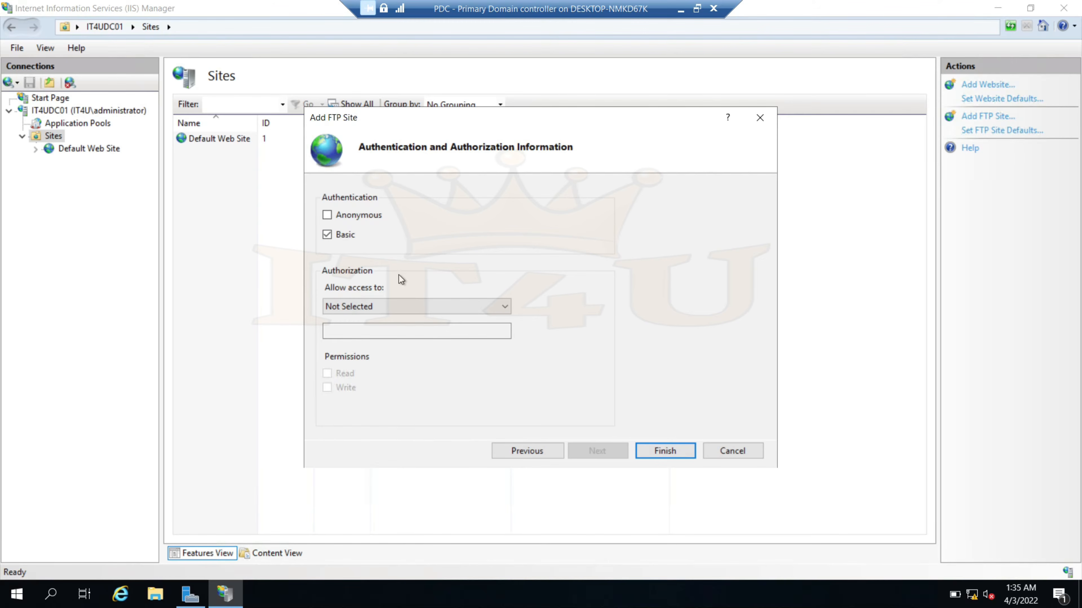
Set the Authorization section's Allow access to option to Specified users
{"action": "left_click", "coordinate": [504, 307]}
{"action": "left_click", "coordinate": [504, 306]}
{"action": "left_click", "coordinate": [503, 306]}
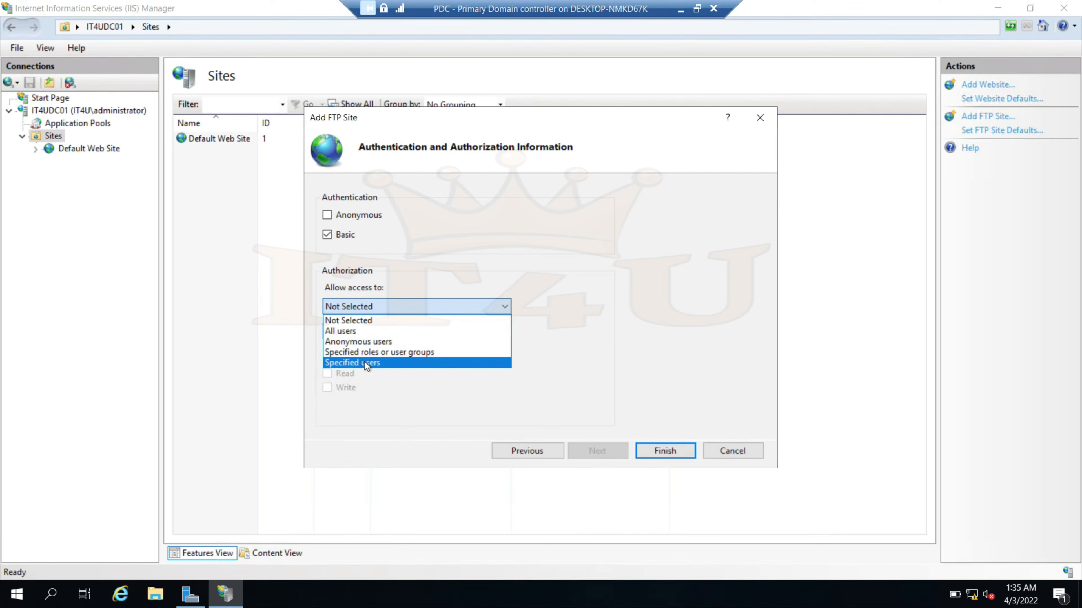
{"action": "left_click", "coordinate": [421, 352]}
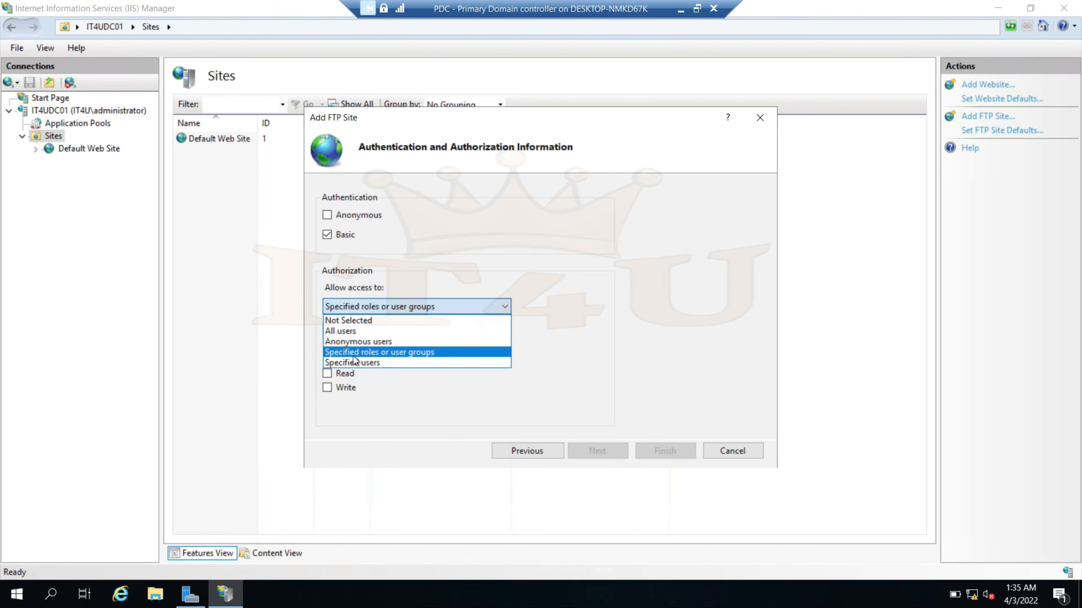
{"action": "left_click", "coordinate": [411, 355]}
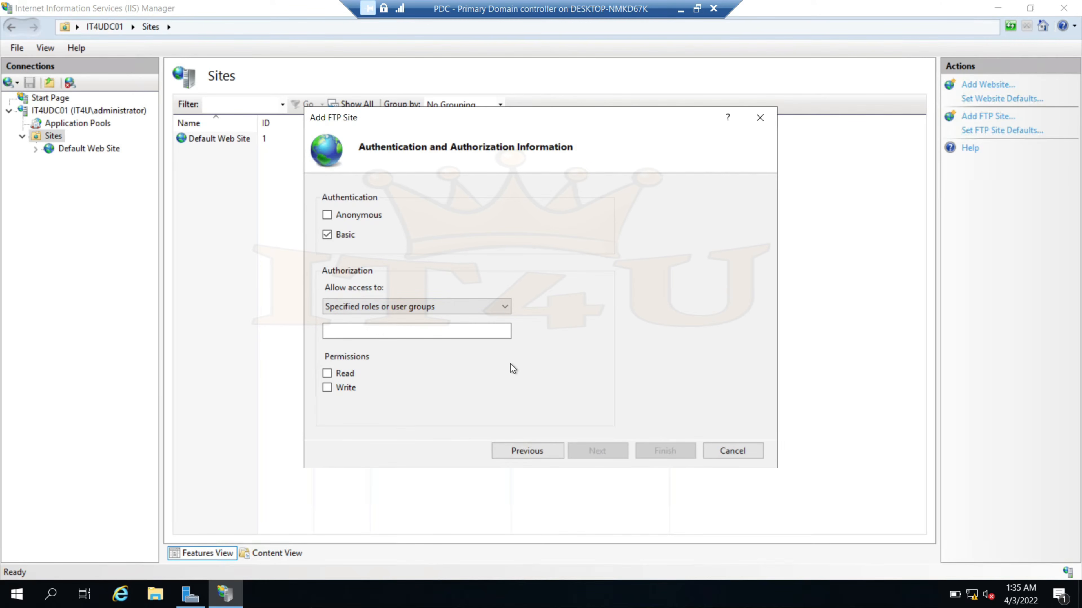
{"action": "left_click", "coordinate": [495, 305]}
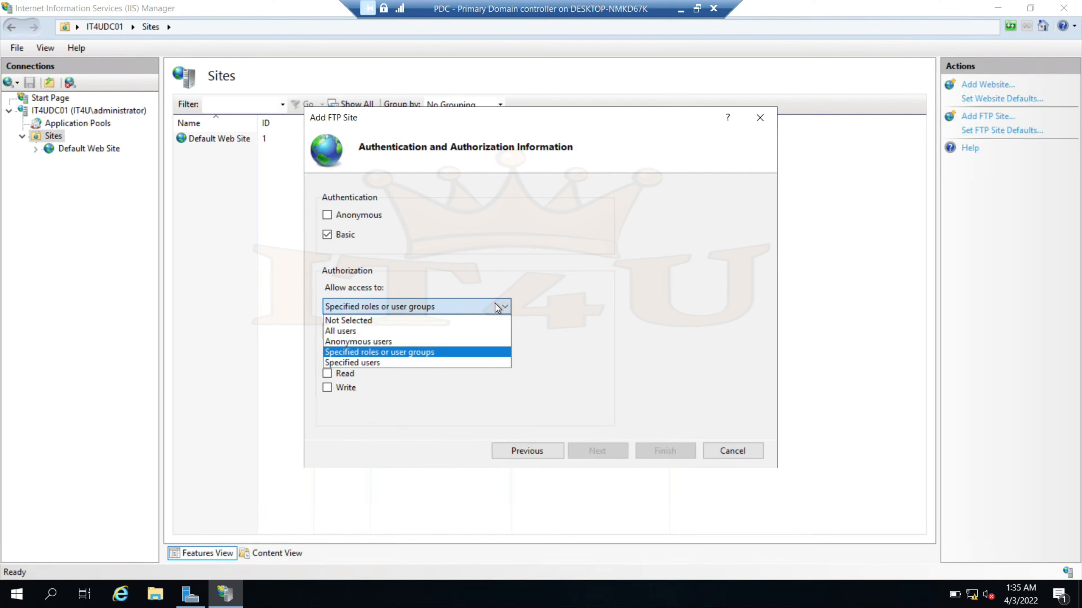
{"action": "left_click", "coordinate": [386, 363]}
{"action": "left_click", "coordinate": [368, 331]}
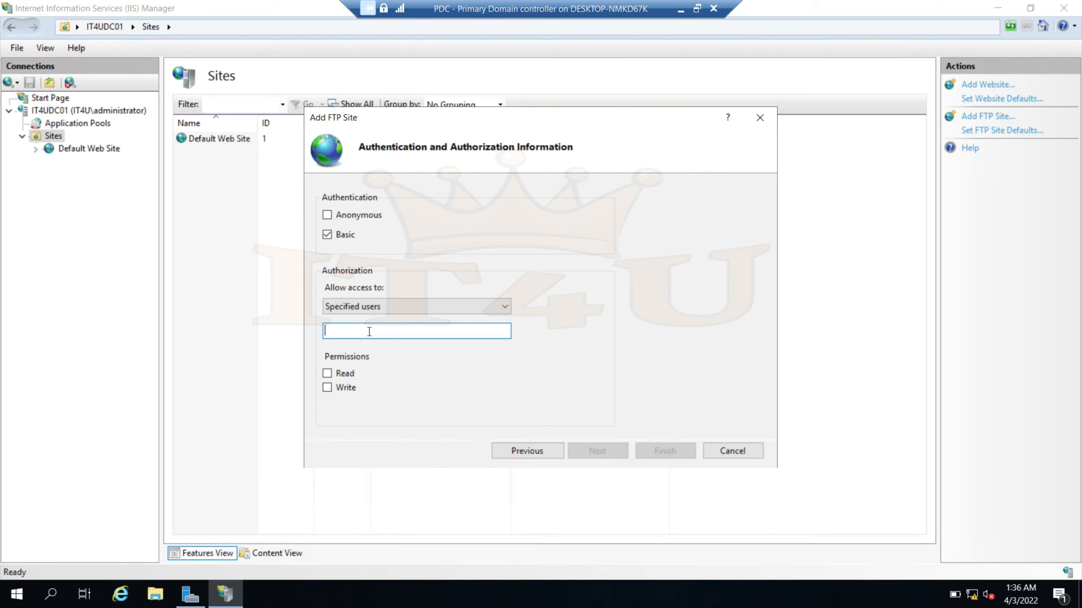
Launch Active Directory Users and Computers with dsa.msc and expand IT4U > Users
{"action": "key", "text": "super+r"}
{"action": "type", "text": "dsa.msc"}
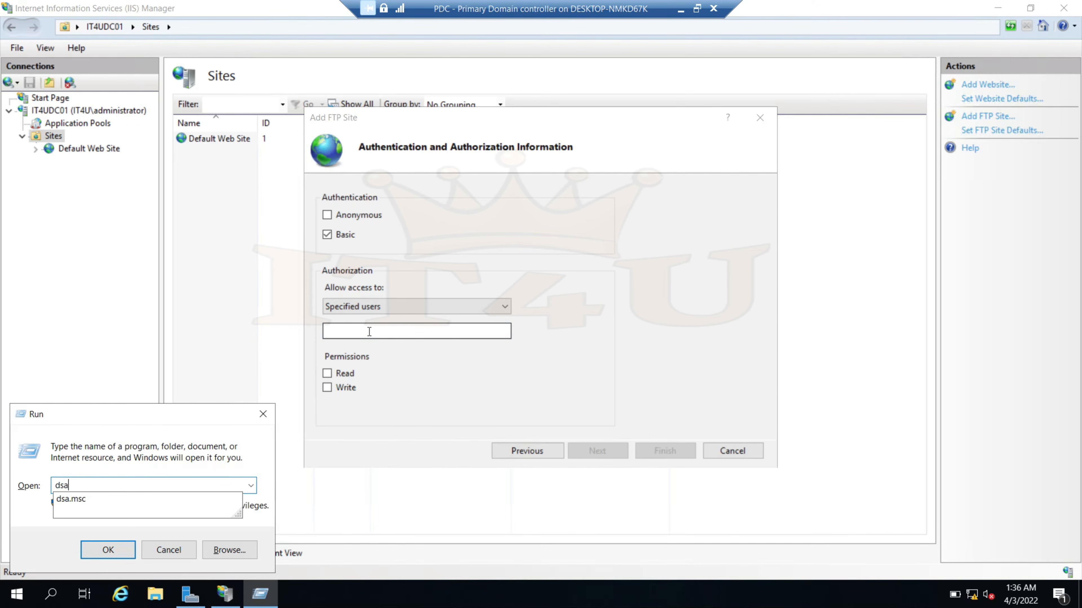
{"action": "key", "text": "Return"}
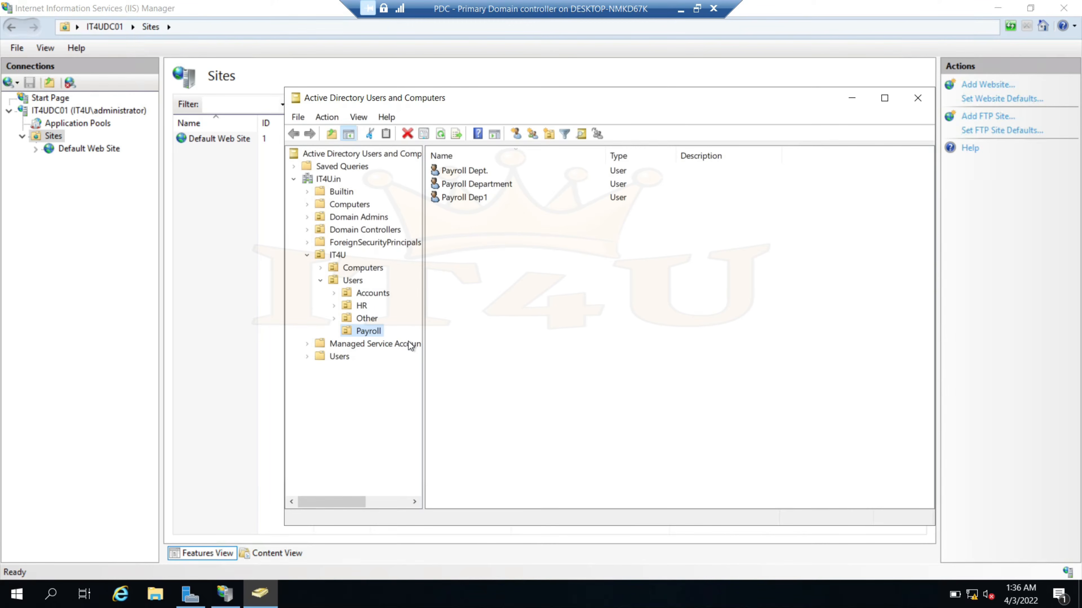
{"action": "left_click", "coordinate": [354, 281]}
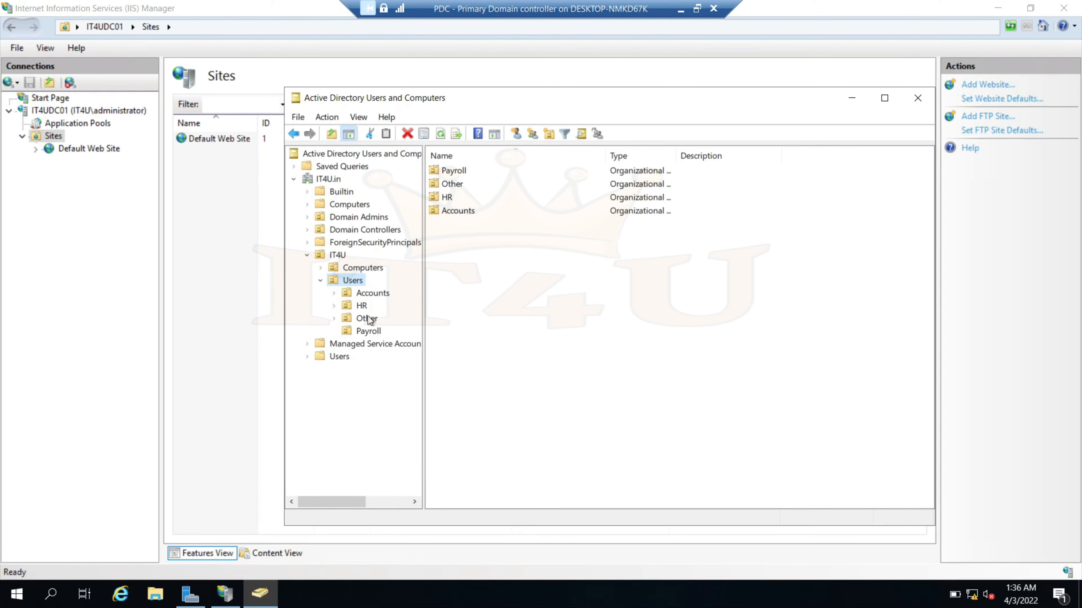
Review the users in the Accounts, HR, Other and Payroll OUs, then return to the wizard
{"action": "left_click", "coordinate": [370, 295]}
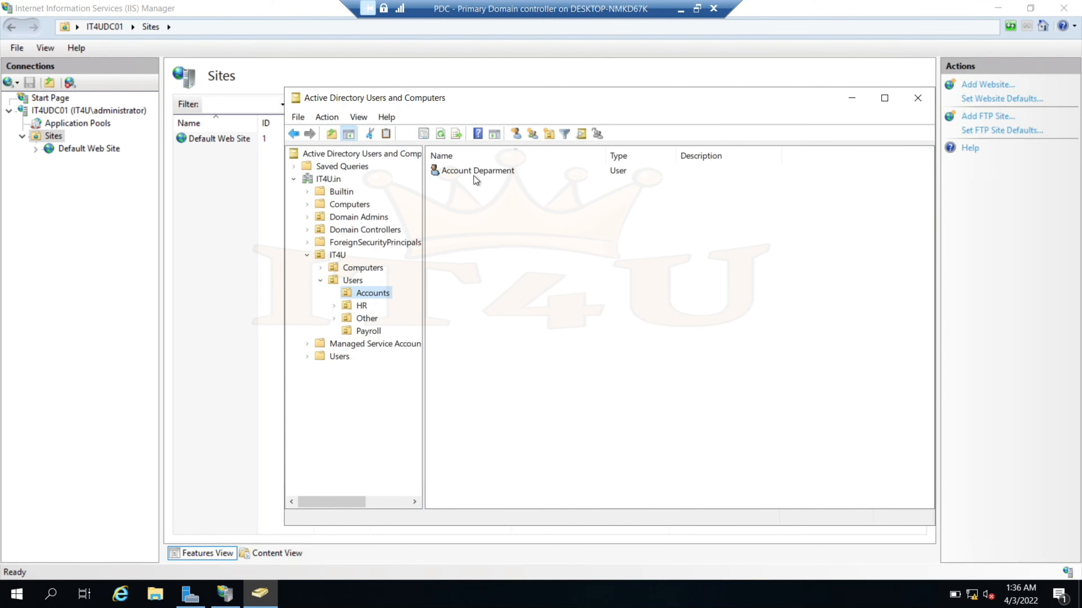
{"action": "left_click", "coordinate": [361, 307]}
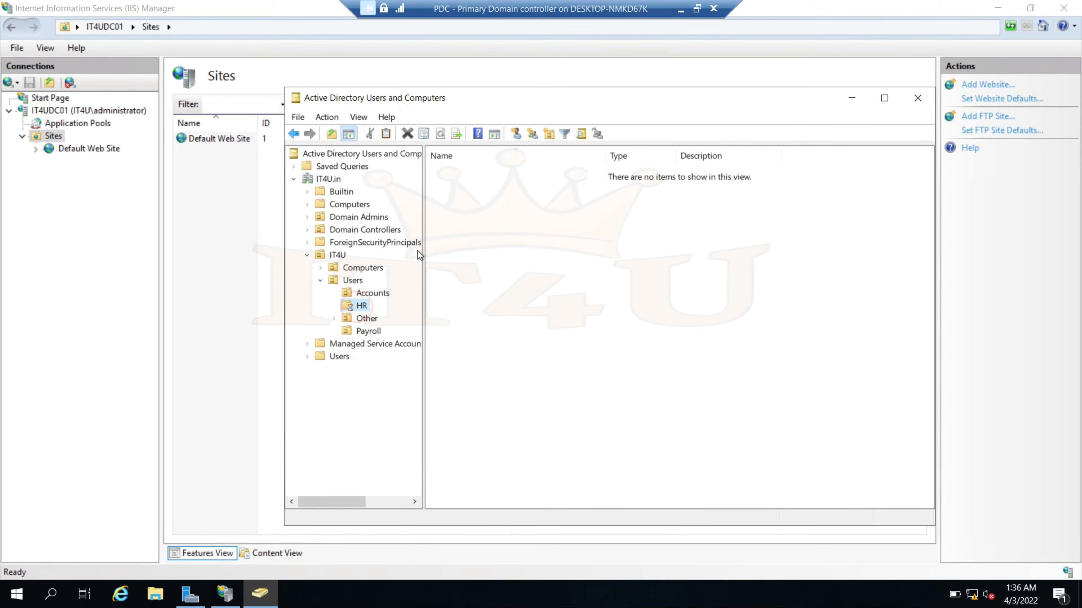
{"action": "left_click", "coordinate": [366, 320]}
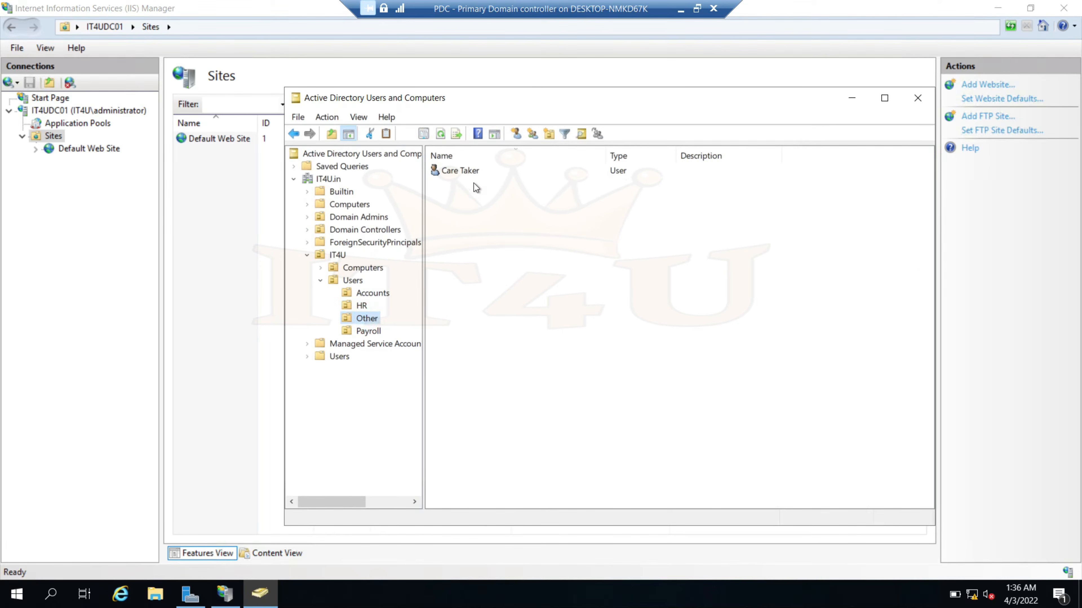
{"action": "left_click", "coordinate": [368, 331]}
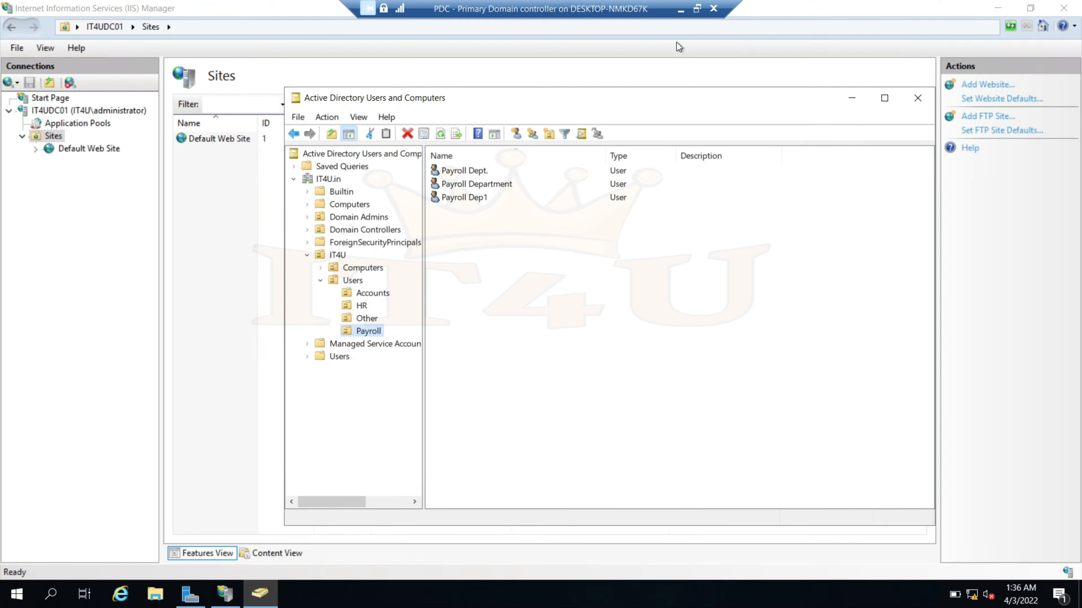
{"action": "left_click", "coordinate": [234, 267]}
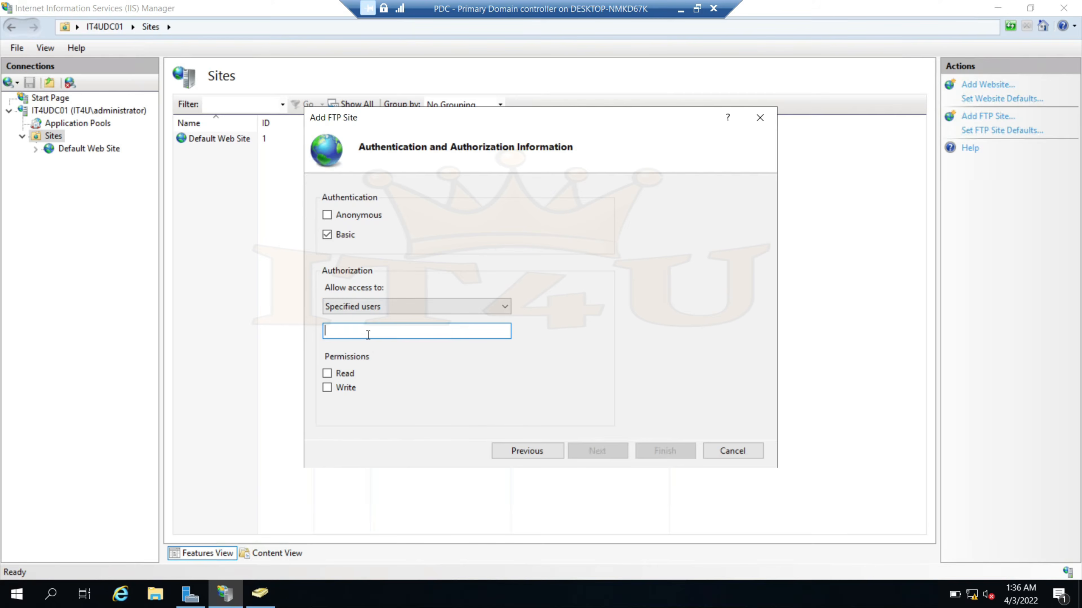
{"action": "left_click", "coordinate": [485, 307]}
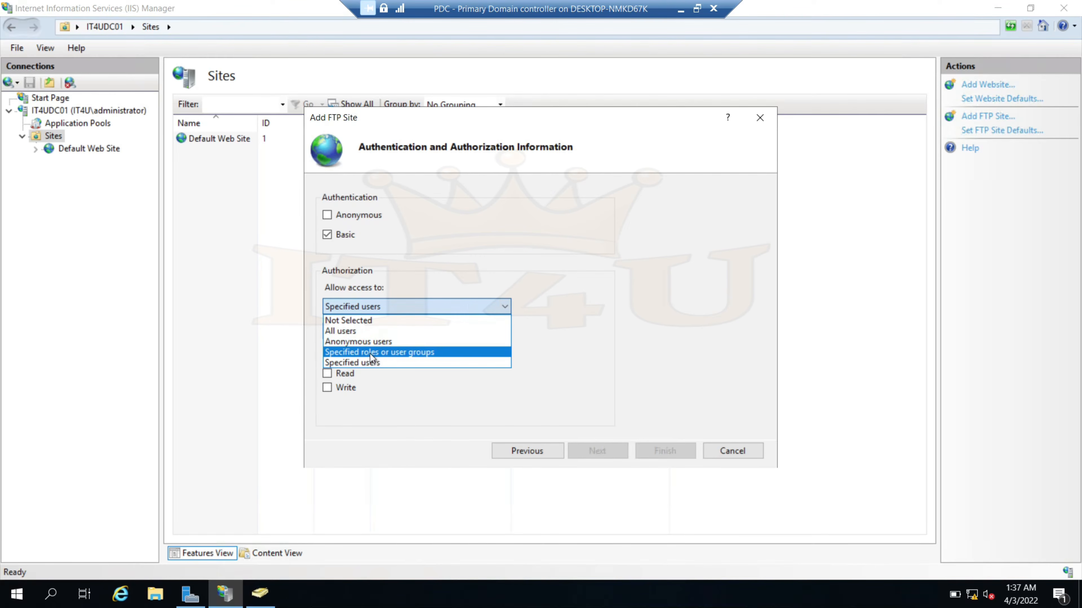
Choose Specified roles or user groups, then create a Groups OU under IT4U
{"action": "left_click", "coordinate": [407, 353]}
{"action": "left_click", "coordinate": [271, 597]}
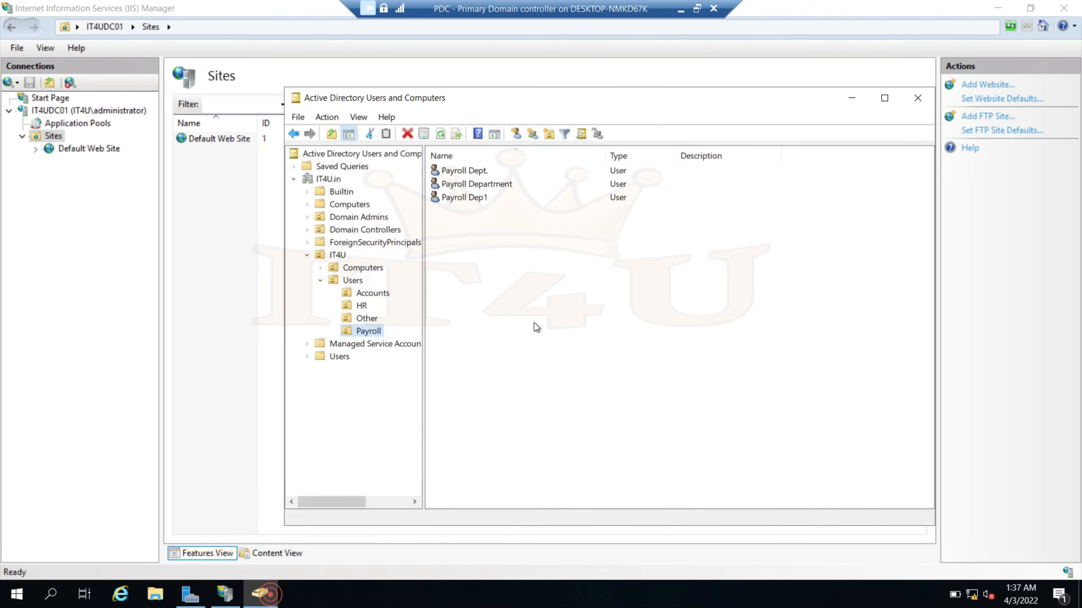
{"action": "left_click", "coordinate": [336, 255]}
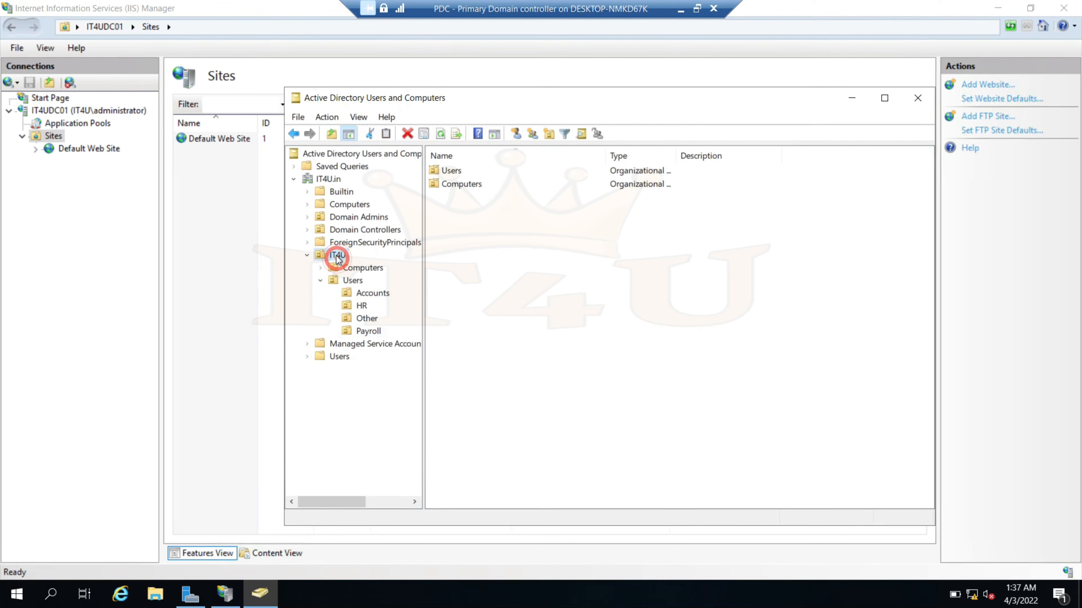
{"action": "right_click", "coordinate": [337, 255]}
{"action": "left_click", "coordinate": [396, 317]}
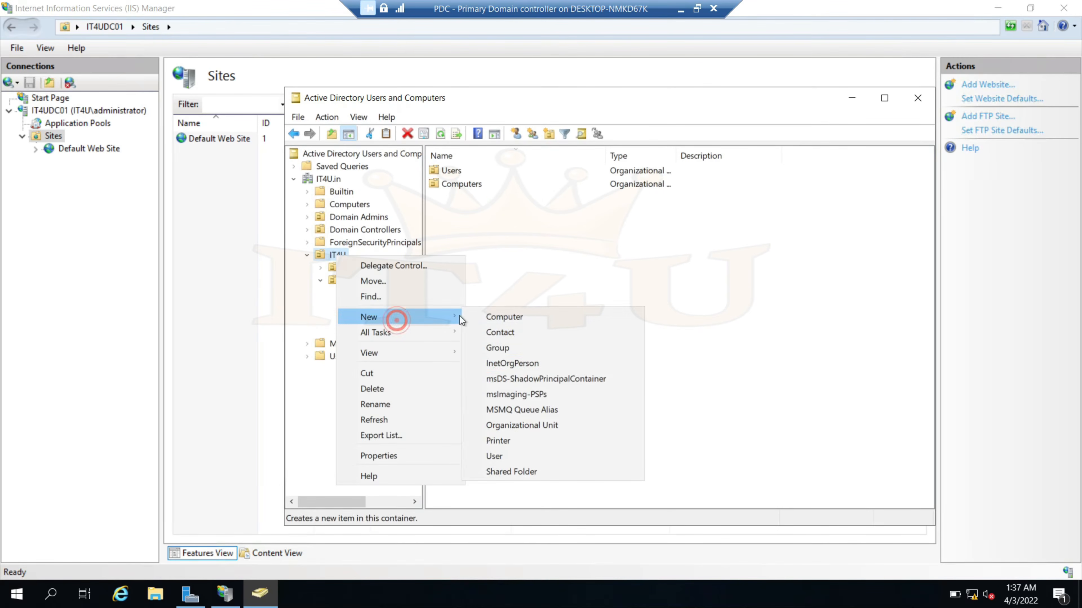
{"action": "left_click", "coordinate": [532, 425]}
{"action": "type", "text": "Group"}
{"action": "type", "text": "[s"}
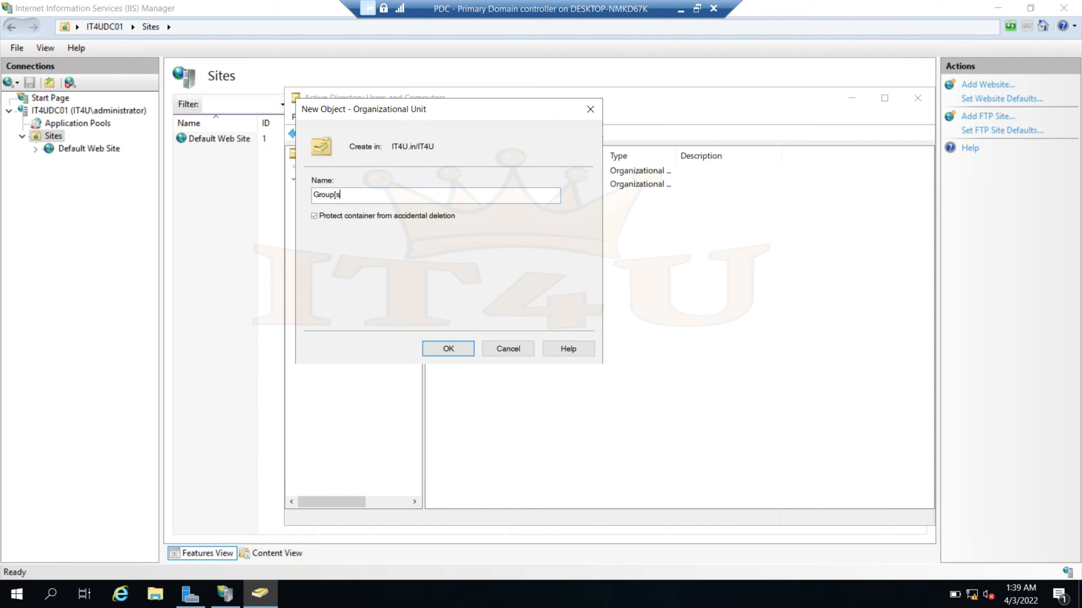
{"action": "key", "text": "BackSpace"}
{"action": "key", "text": "BackSpace"}
{"action": "type", "text": "s"}
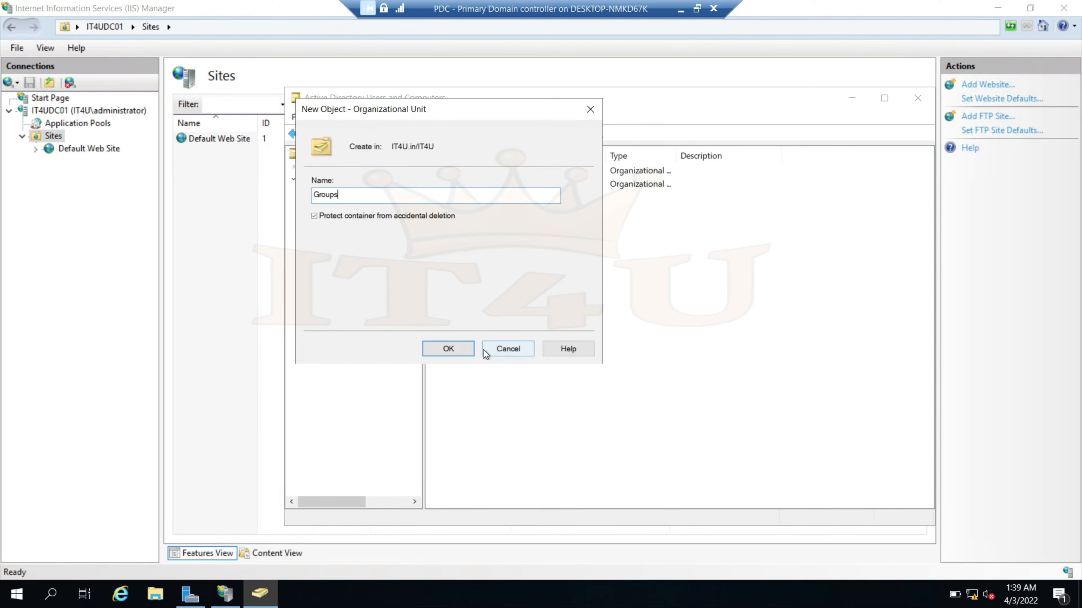
{"action": "left_click", "coordinate": [448, 349]}
{"action": "left_click", "coordinate": [357, 344]}
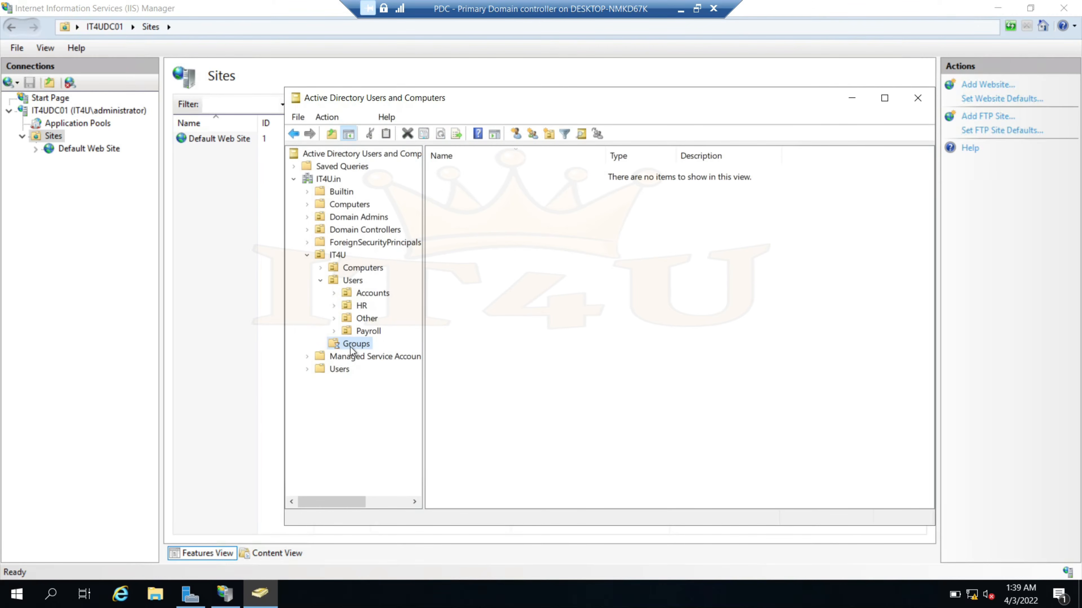
Create a new group named FTP_Group inside the Groups OU
{"action": "left_click", "coordinate": [485, 261]}
{"action": "right_click", "coordinate": [484, 260]}
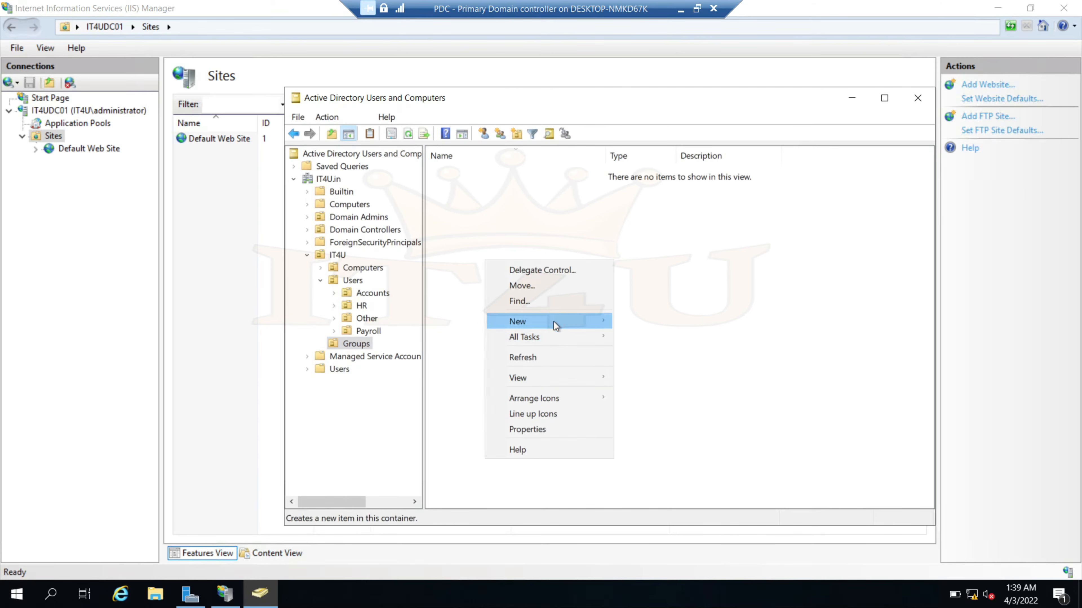
{"action": "mouse_move", "coordinate": [554, 322]}
{"action": "left_click", "coordinate": [673, 357]}
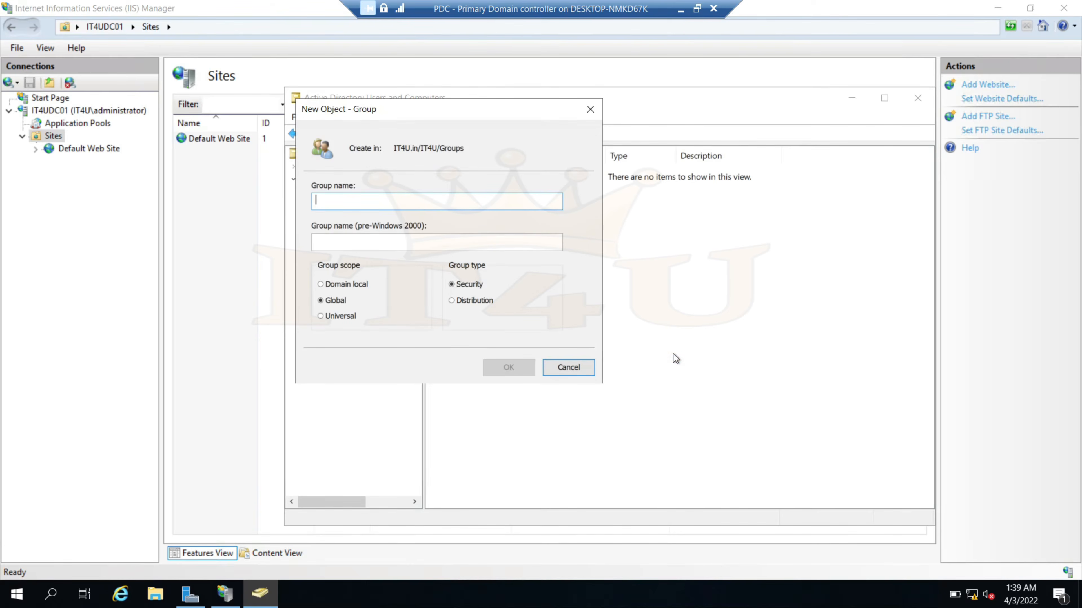
{"action": "type", "text": "FTP_Group"}
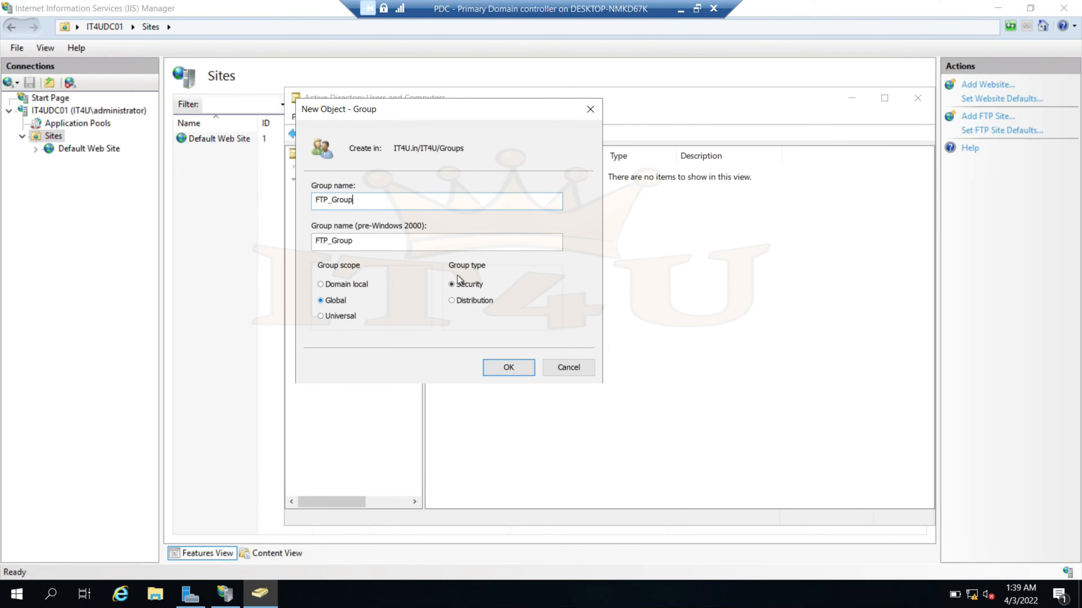
{"action": "left_click", "coordinate": [514, 370]}
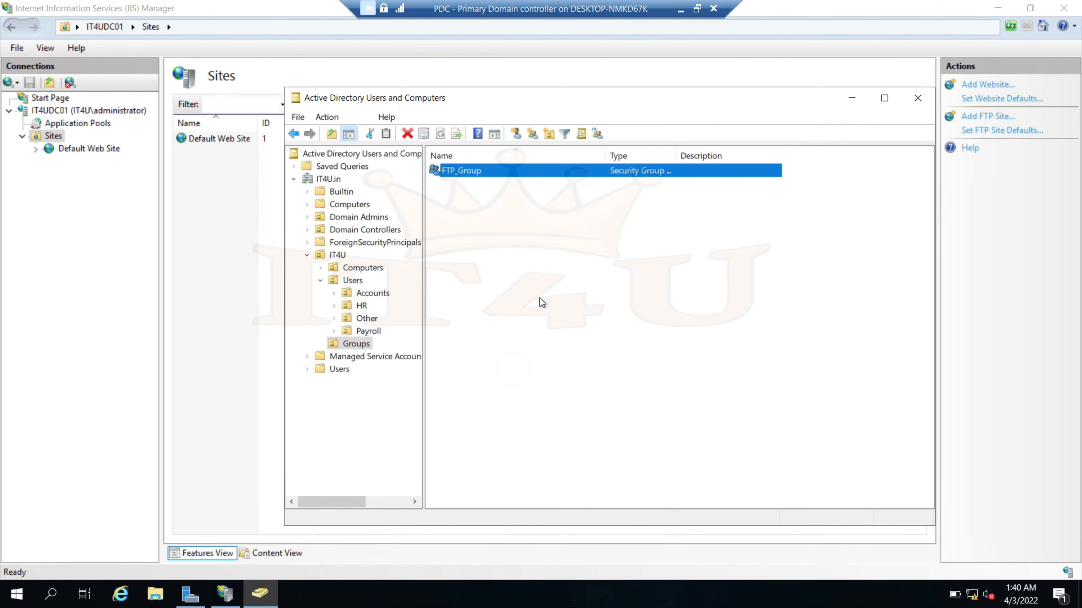
{"action": "left_click", "coordinate": [540, 298]}
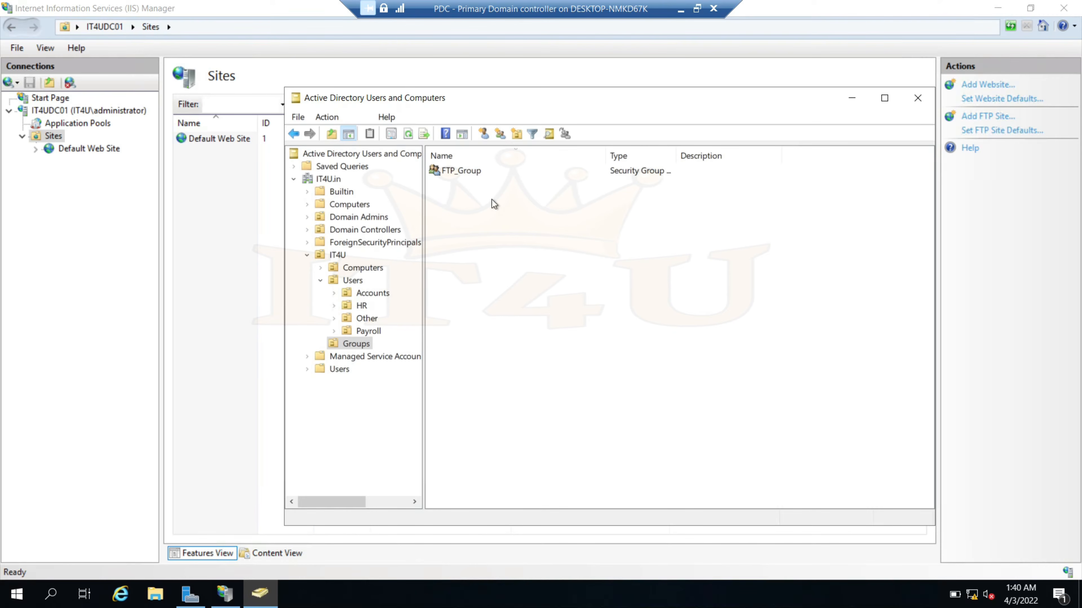
{"action": "left_click", "coordinate": [276, 247]}
{"action": "left_click", "coordinate": [424, 308]}
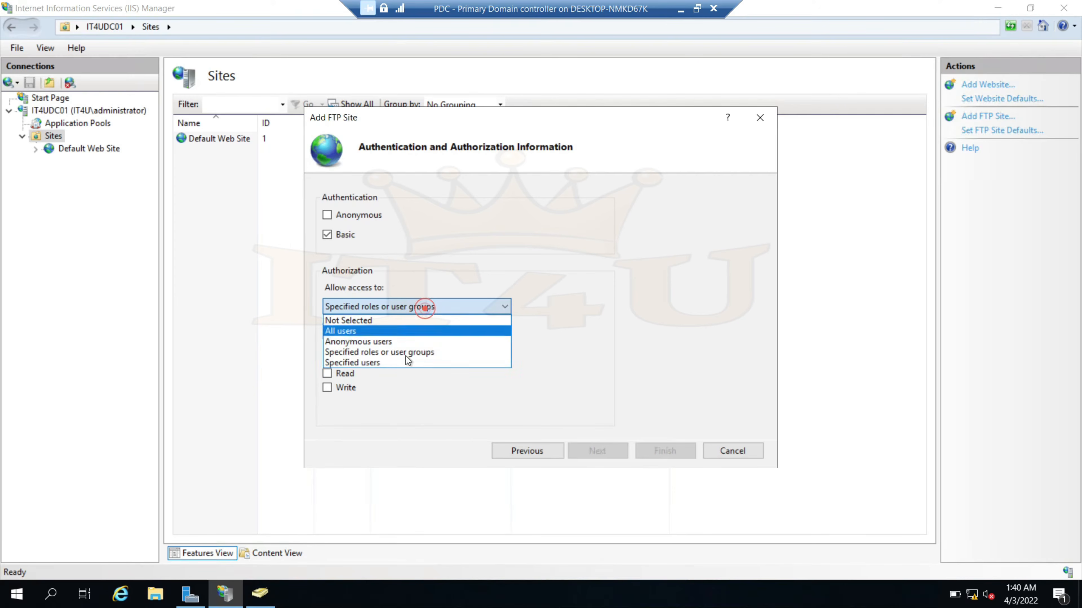
{"action": "left_click", "coordinate": [424, 362]}
{"action": "left_click", "coordinate": [335, 331]}
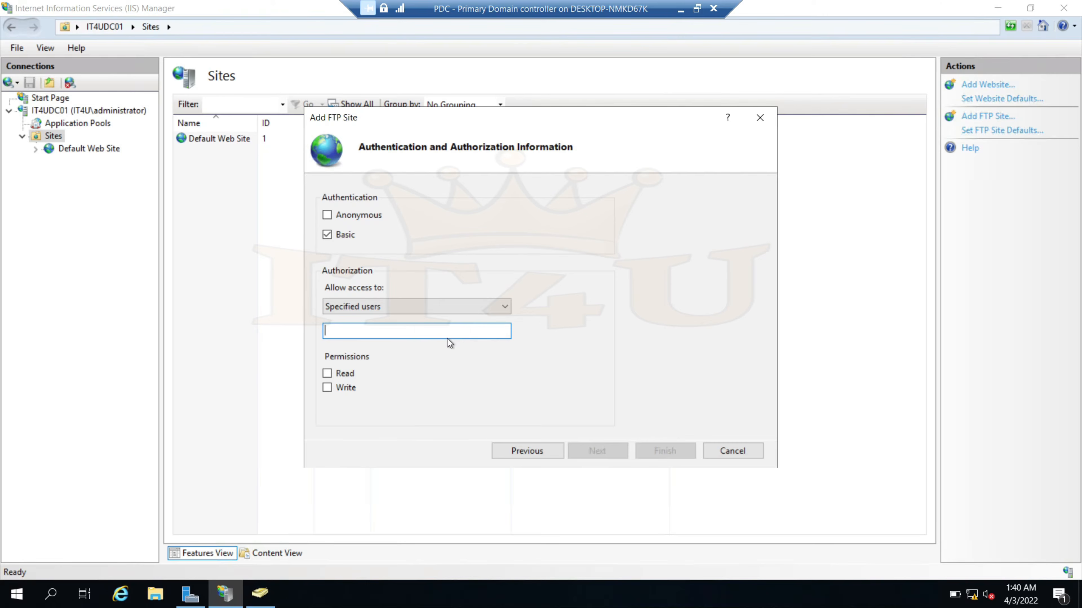
{"action": "left_click", "coordinate": [480, 304]}
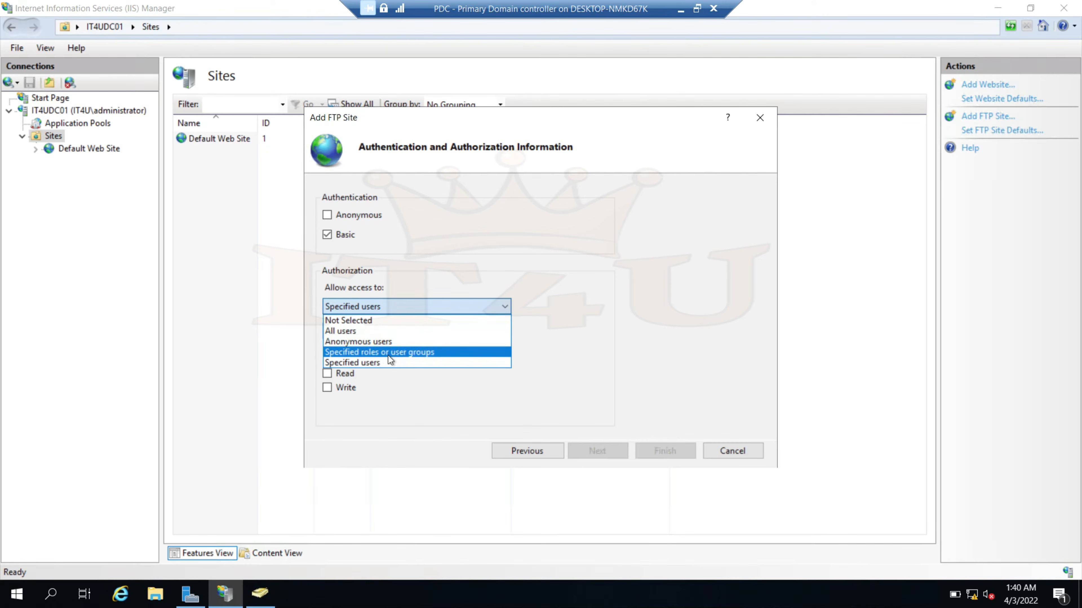
{"action": "left_click", "coordinate": [399, 354]}
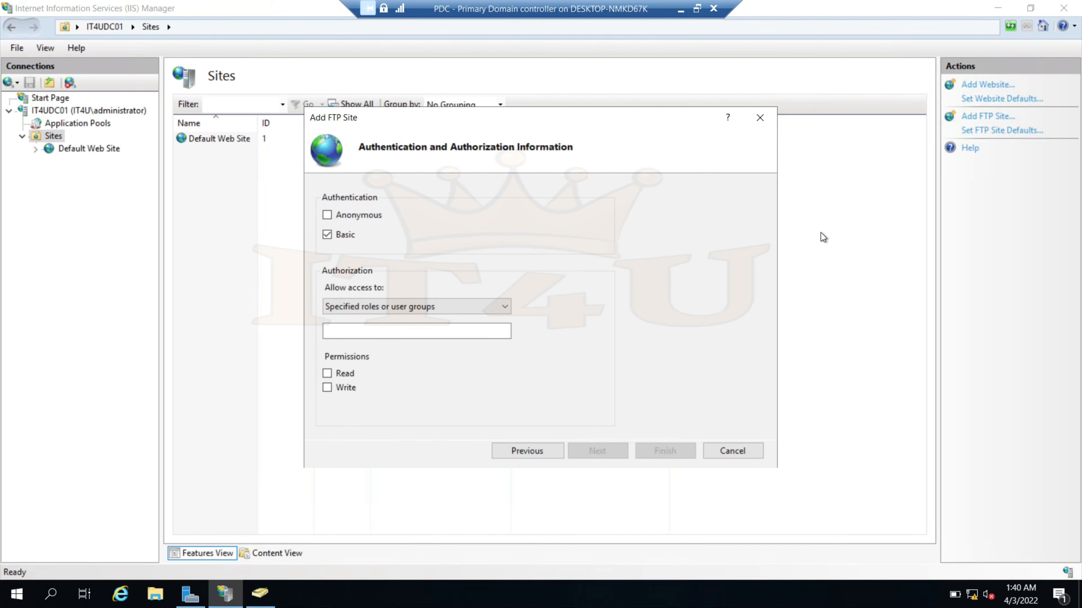
{"action": "left_click", "coordinate": [260, 594]}
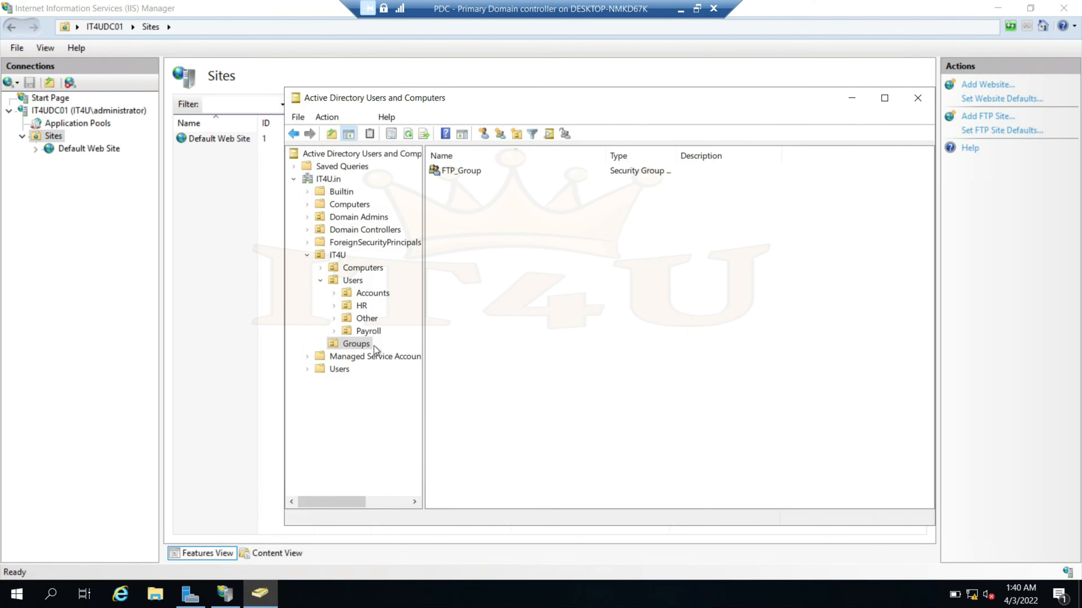
In FTP_Group's Members, add 'payroll' and resolve it to Payroll Dep1
{"action": "left_click", "coordinate": [465, 171]}
{"action": "double_click", "coordinate": [465, 171]}
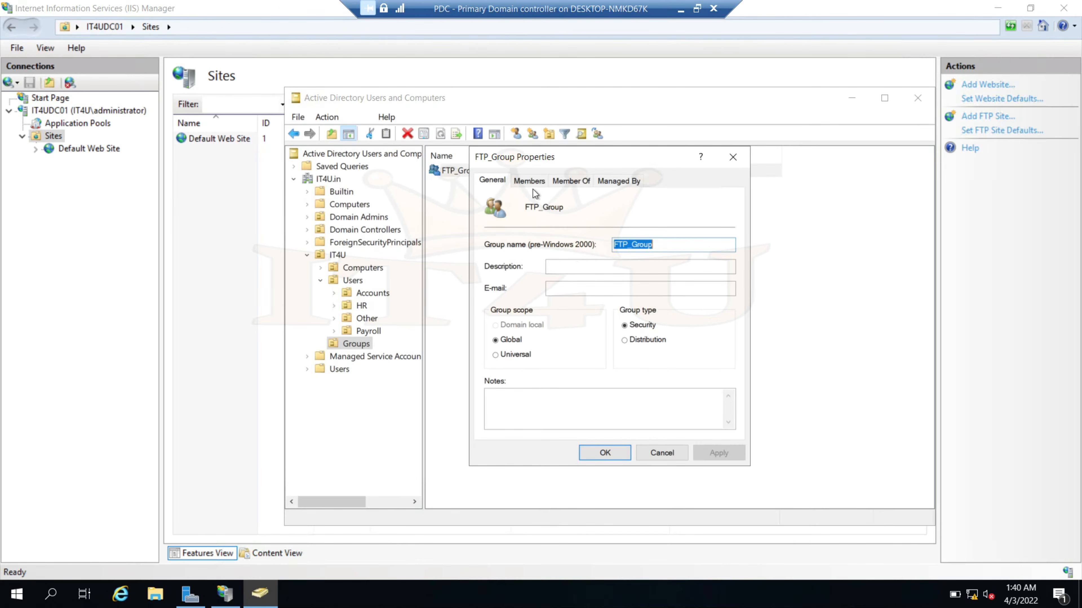
{"action": "left_click", "coordinate": [529, 181]}
{"action": "left_click", "coordinate": [510, 412]}
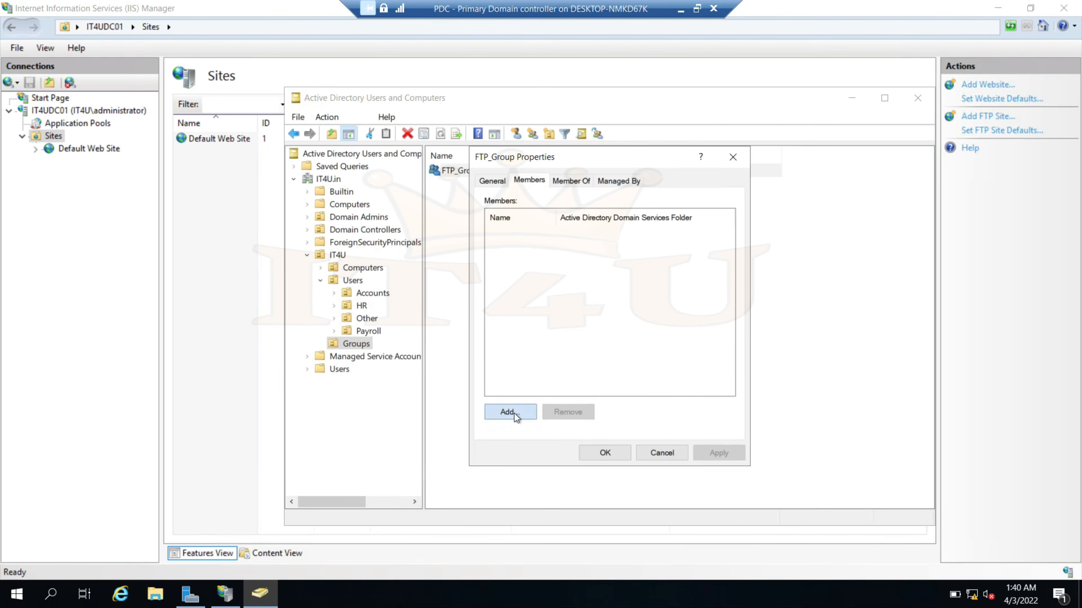
{"action": "left_click", "coordinate": [556, 292]}
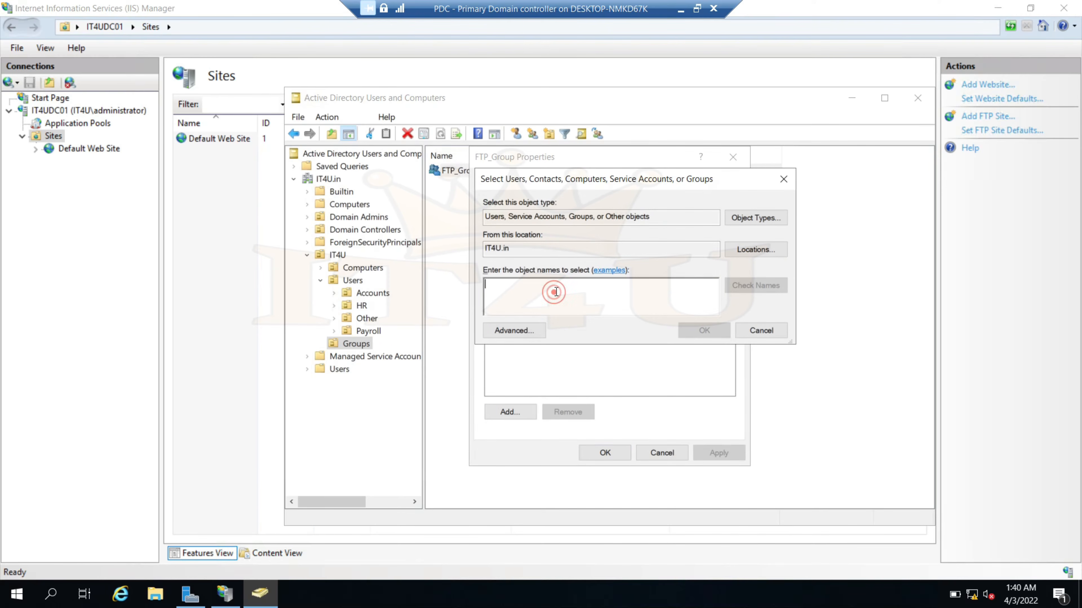
{"action": "type", "text": "payroll"}
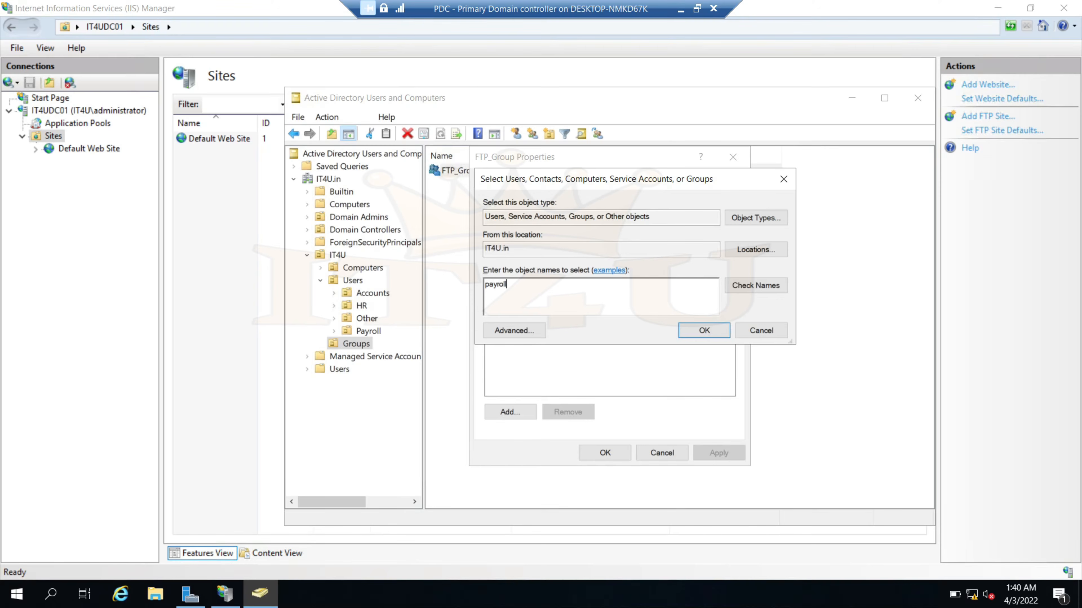
{"action": "left_click", "coordinate": [756, 285]}
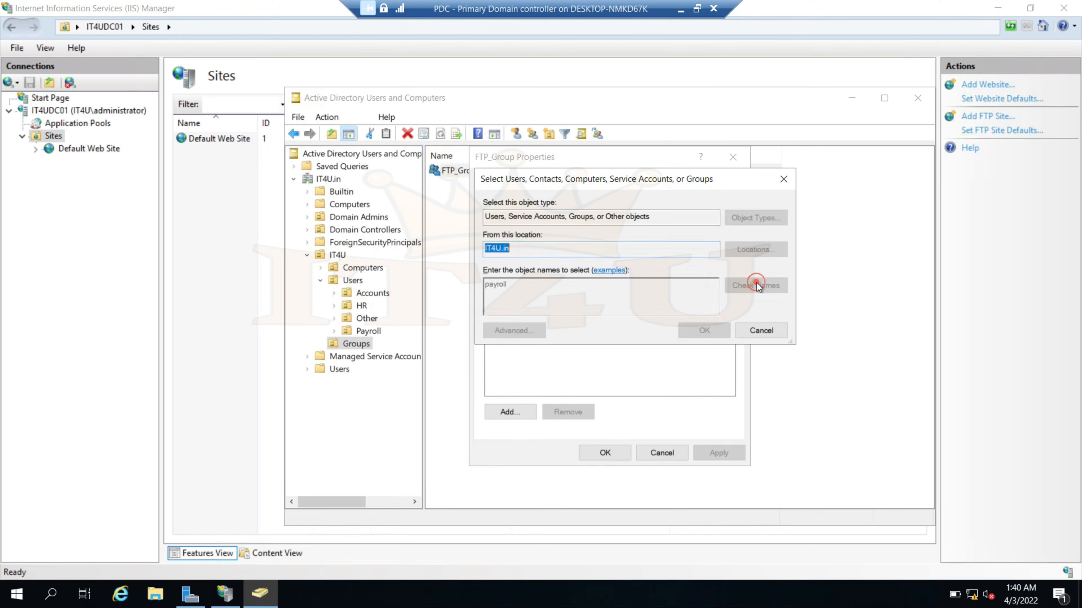
{"action": "left_click_drag", "start_coordinate": [574, 276], "coordinate": [629, 276]}
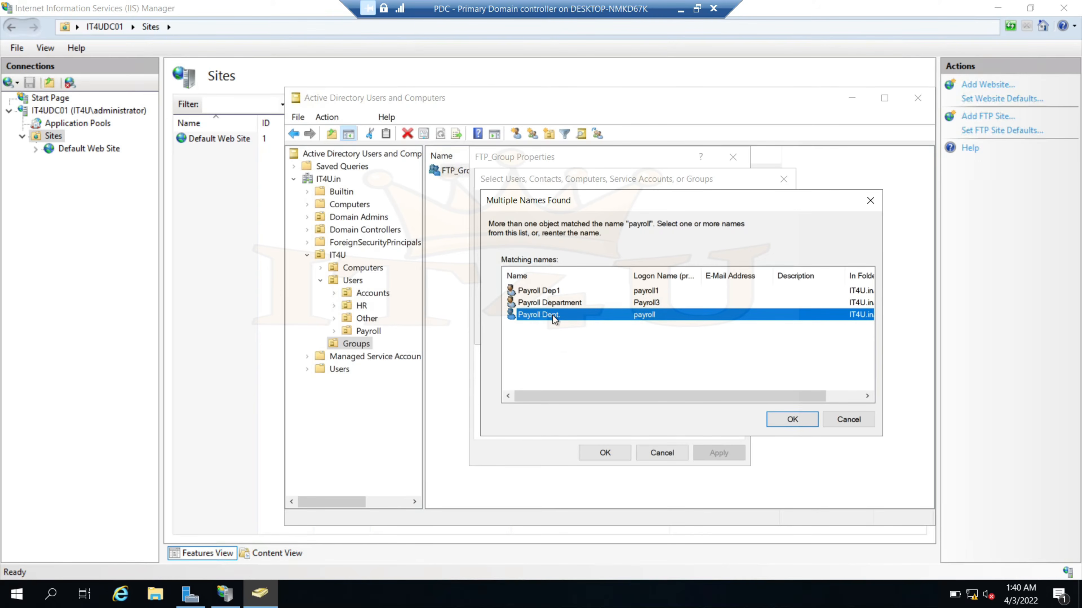
{"action": "left_click", "coordinate": [539, 291]}
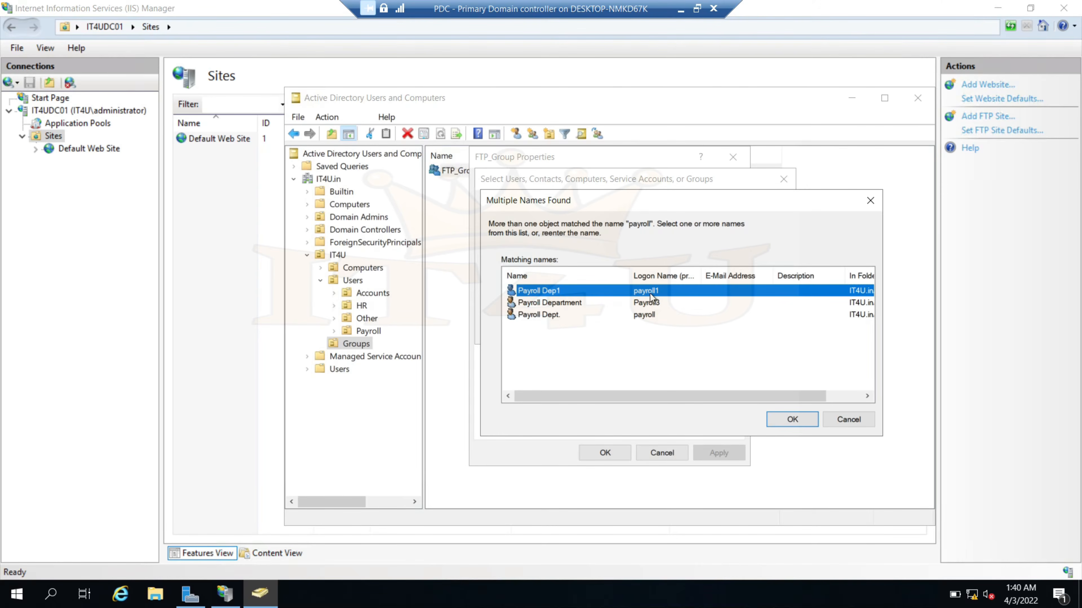
{"action": "left_click", "coordinate": [792, 419]}
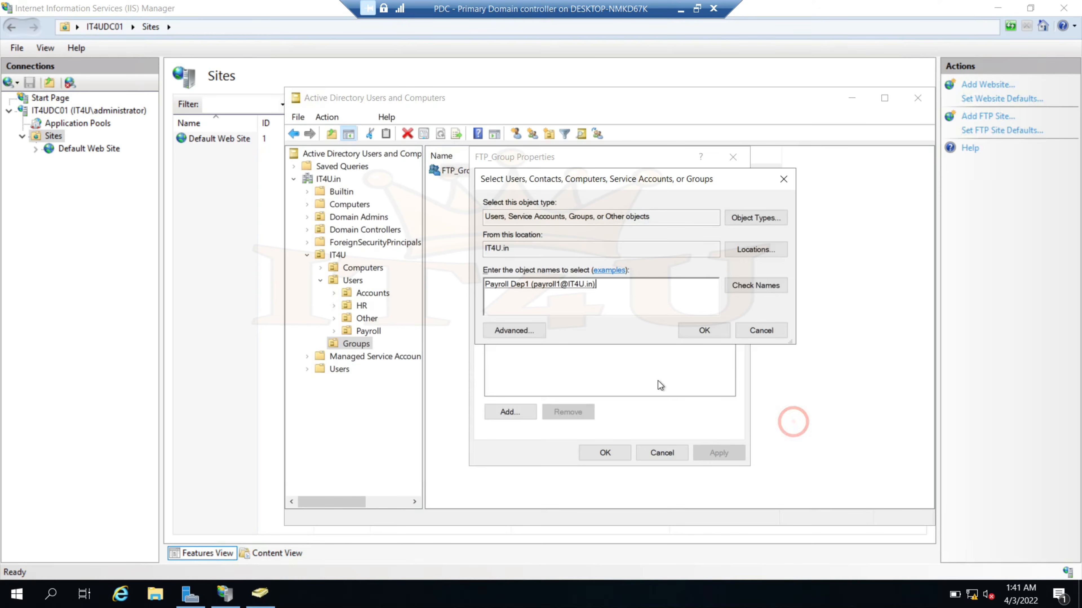
Resolve HR to HR Manager and Account to Account Deparment, browsing the advanced search
{"action": "left_click", "coordinate": [663, 287]}
{"action": "type", "text": "HR"}
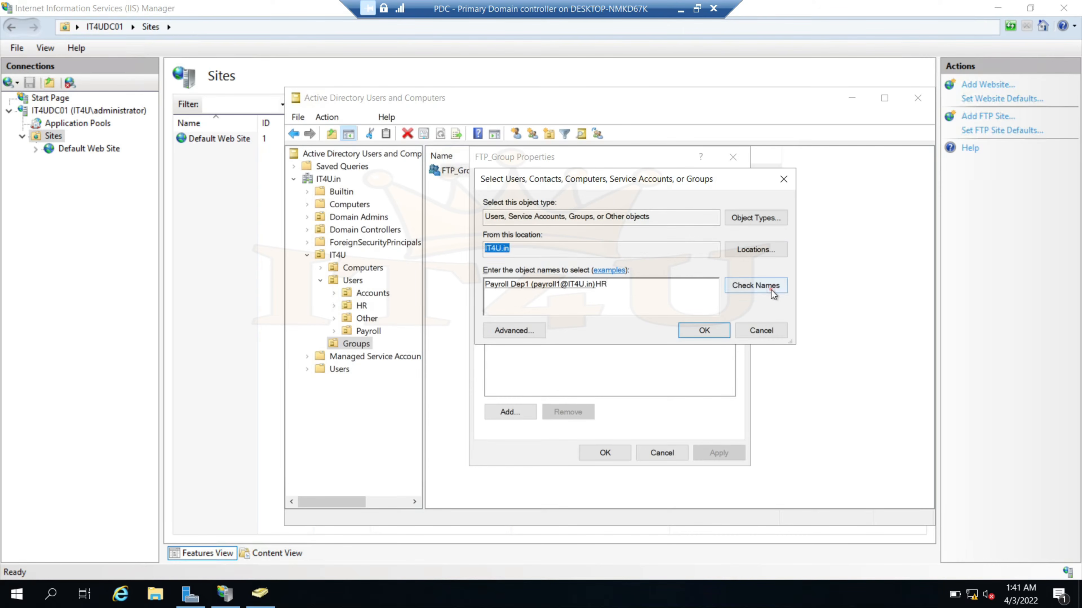
{"action": "left_click", "coordinate": [756, 285]}
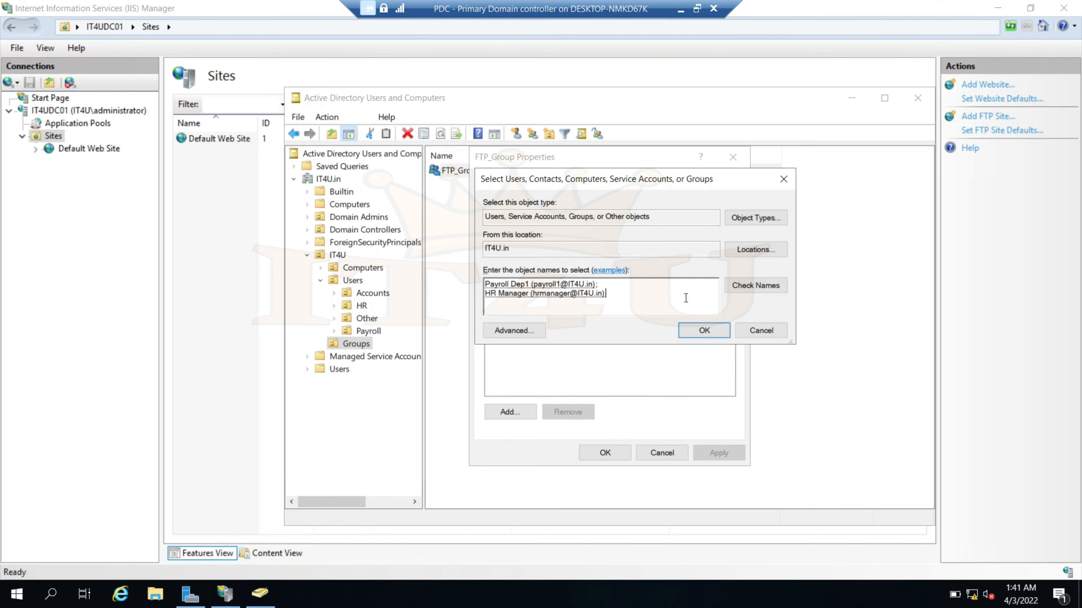
{"action": "left_click", "coordinate": [749, 288]}
{"action": "type", "text": "Account"}
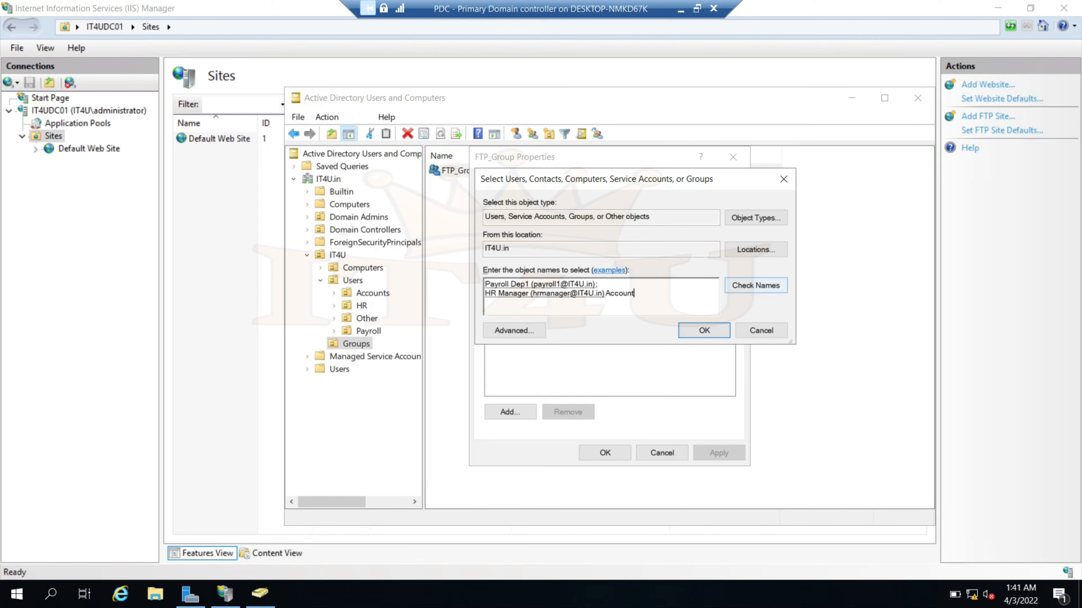
{"action": "left_click", "coordinate": [782, 290]}
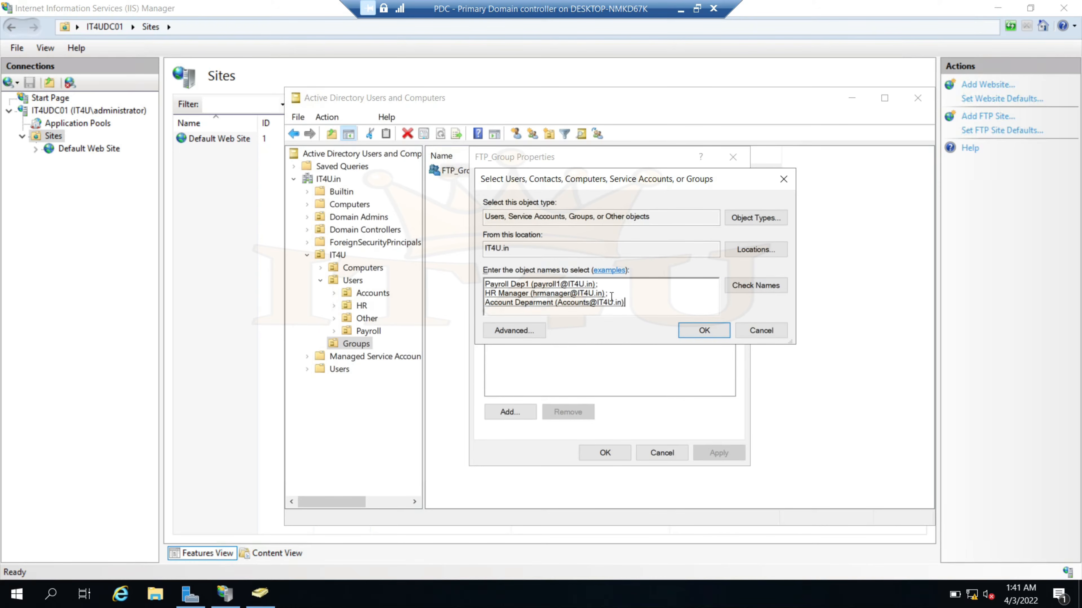
{"action": "left_click", "coordinate": [514, 331]}
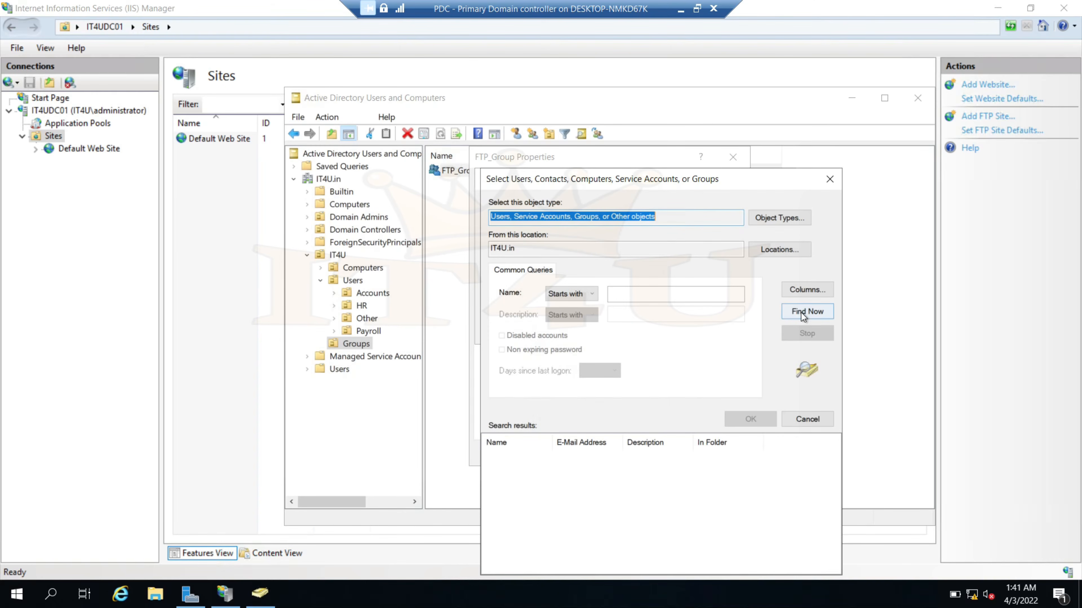
{"action": "left_click", "coordinate": [803, 314]}
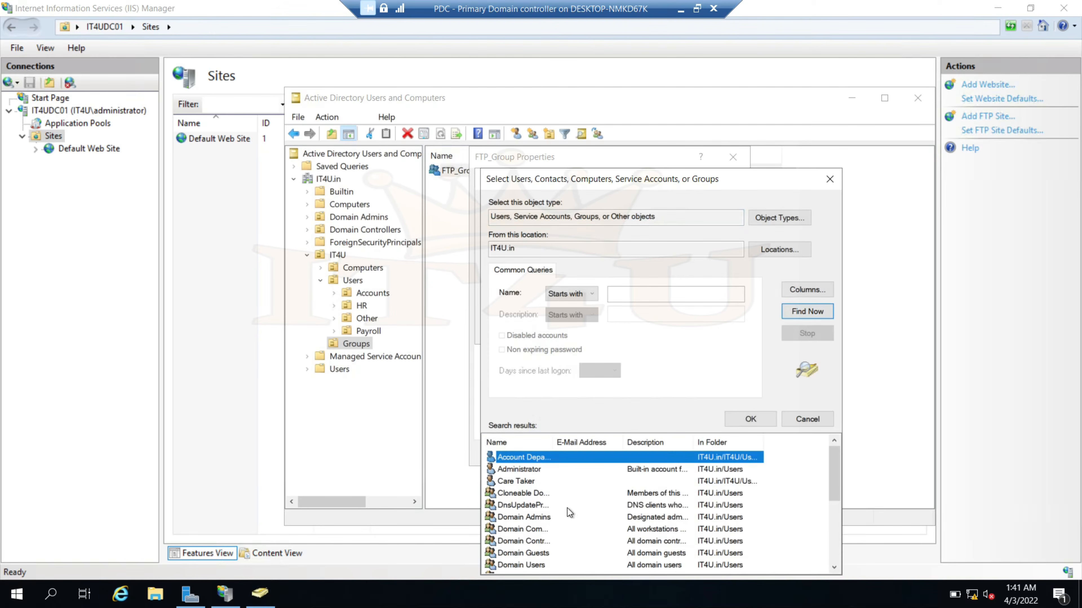
{"action": "left_click_drag", "start_coordinate": [553, 442], "coordinate": [589, 442]}
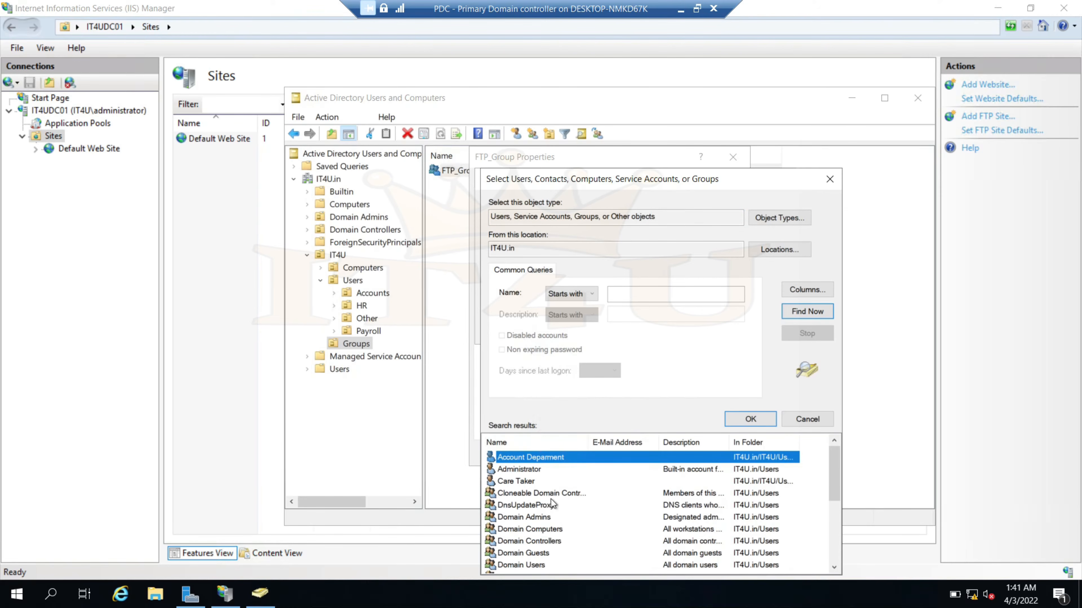
{"action": "left_click_drag", "start_coordinate": [837, 490], "coordinate": [831, 469]}
{"action": "left_click", "coordinate": [807, 421]}
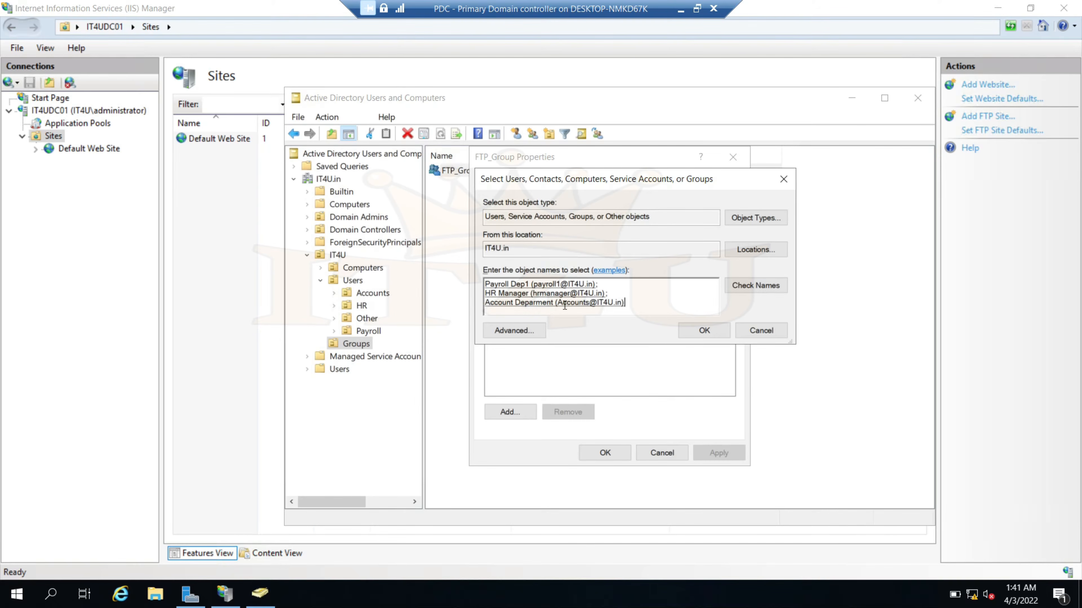
Add the three resolved members to FTP_Group and apply the membership
{"action": "left_click", "coordinate": [713, 332]}
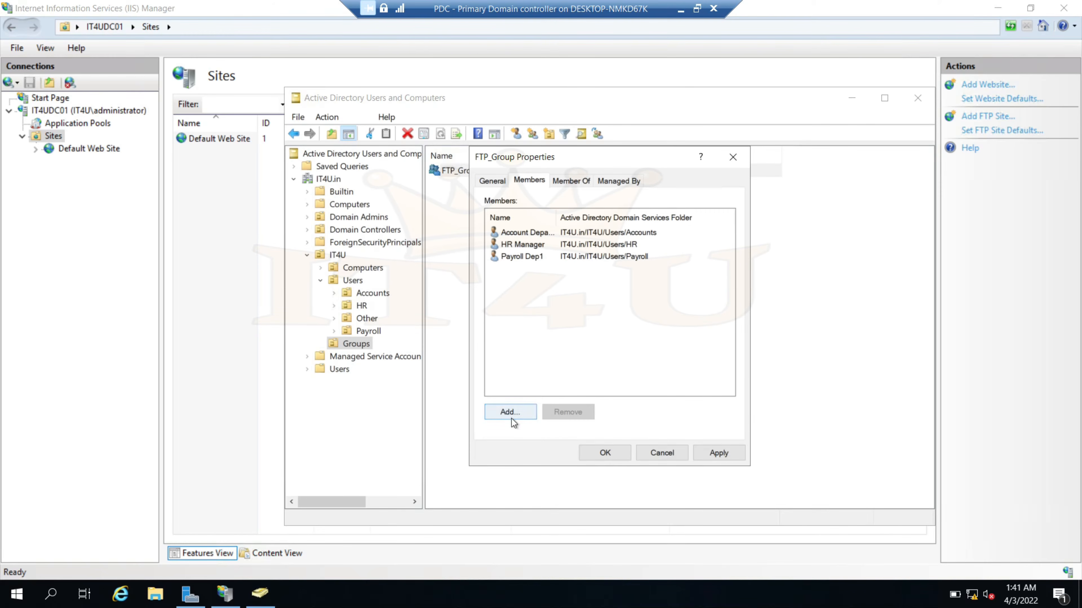
{"action": "left_click", "coordinate": [713, 452]}
{"action": "left_click", "coordinate": [612, 460]}
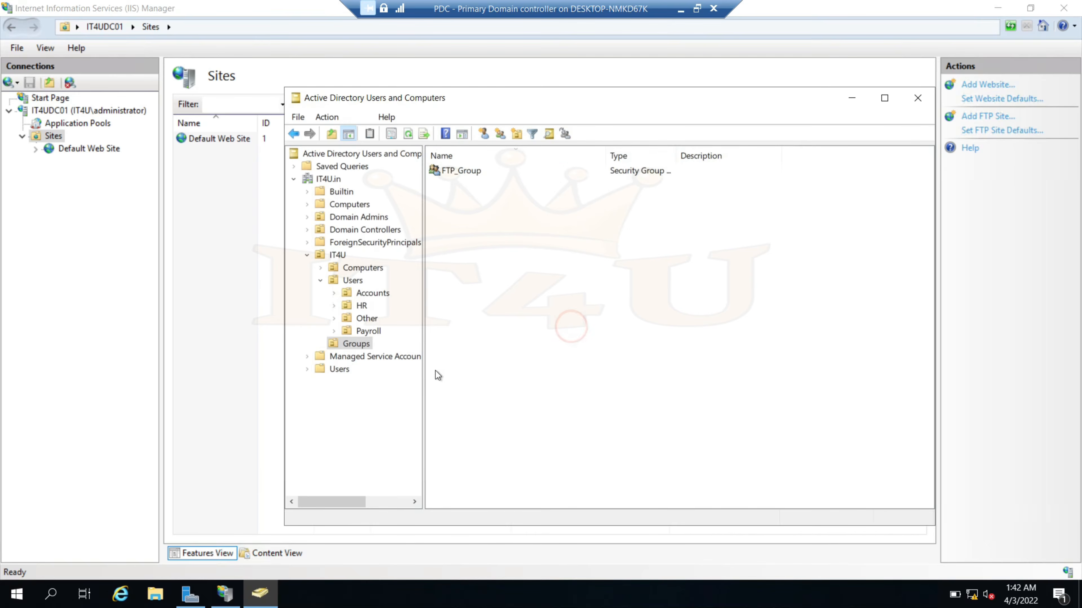
Grant FTP_Group Read and Write permissions in the Add FTP Site wizard
{"action": "left_click", "coordinate": [268, 359]}
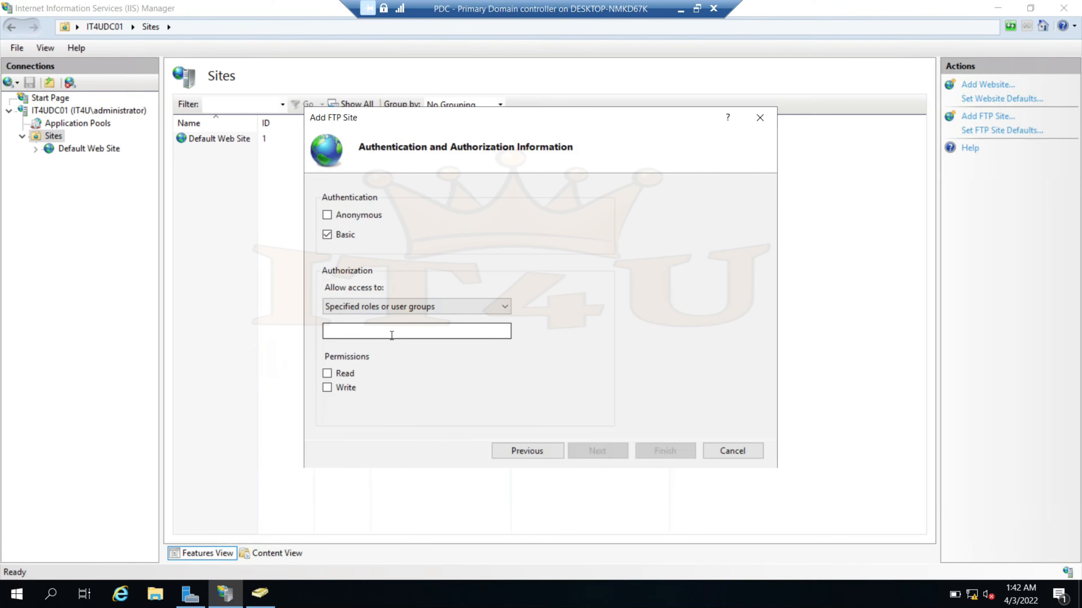
{"action": "left_click", "coordinate": [380, 333]}
{"action": "type", "text": "FTP_Group"}
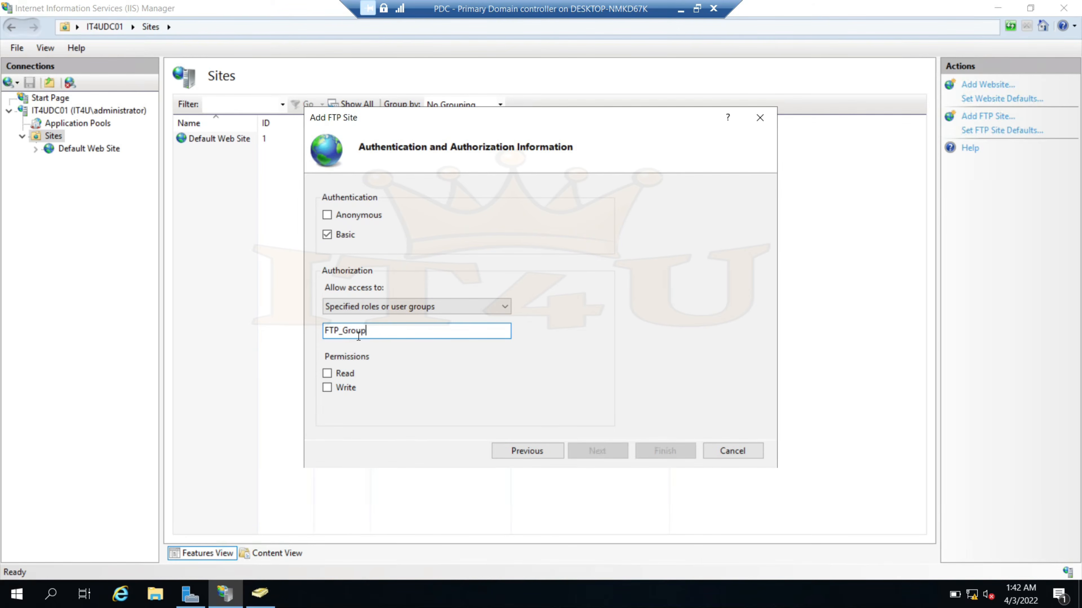
{"action": "double_click", "coordinate": [380, 332]}
{"action": "left_click", "coordinate": [327, 373]}
{"action": "left_click", "coordinate": [327, 387]}
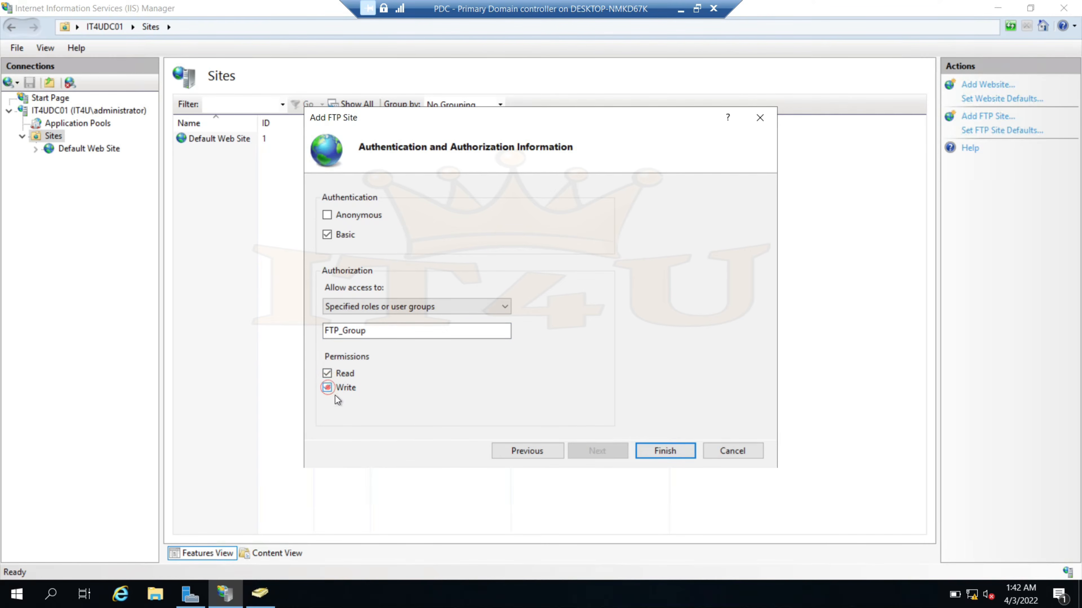
Finish creating the site and open the IT4U_FTP home view
{"action": "left_click", "coordinate": [665, 451]}
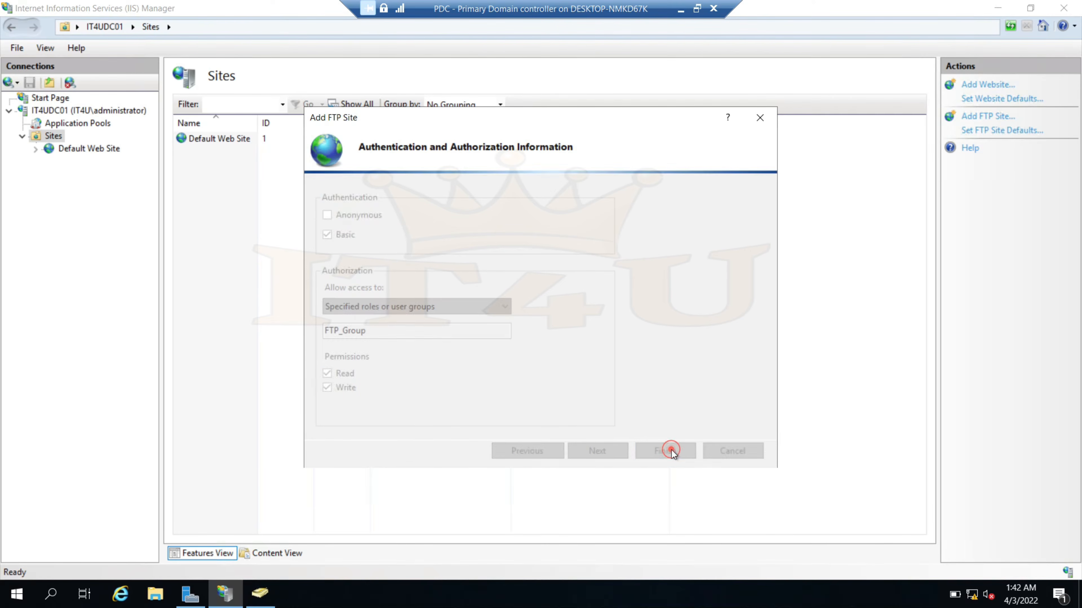
{"action": "left_click_drag", "start_coordinate": [258, 123], "coordinate": [282, 123]}
{"action": "left_click", "coordinate": [72, 163]}
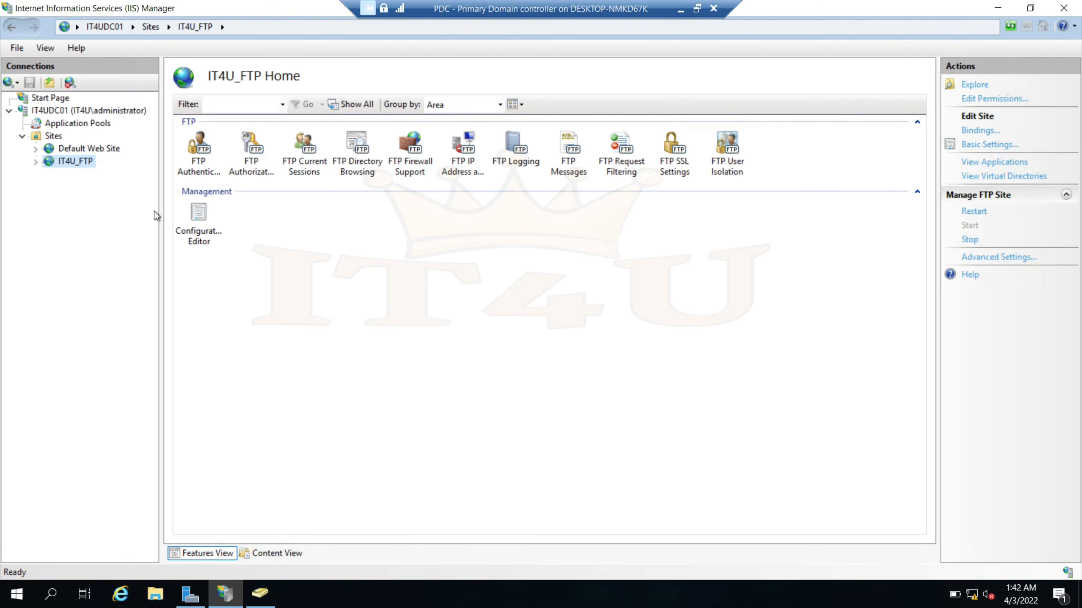
In Internet Explorer, browse to ftp://172.16.20.5
{"action": "left_click", "coordinate": [121, 593]}
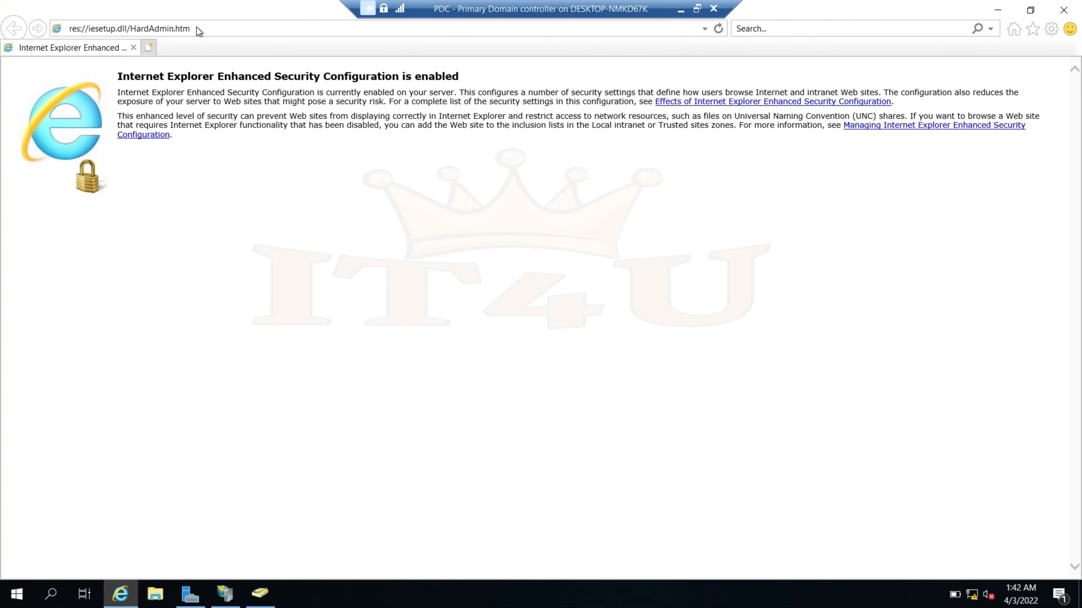
{"action": "left_click", "coordinate": [195, 27]}
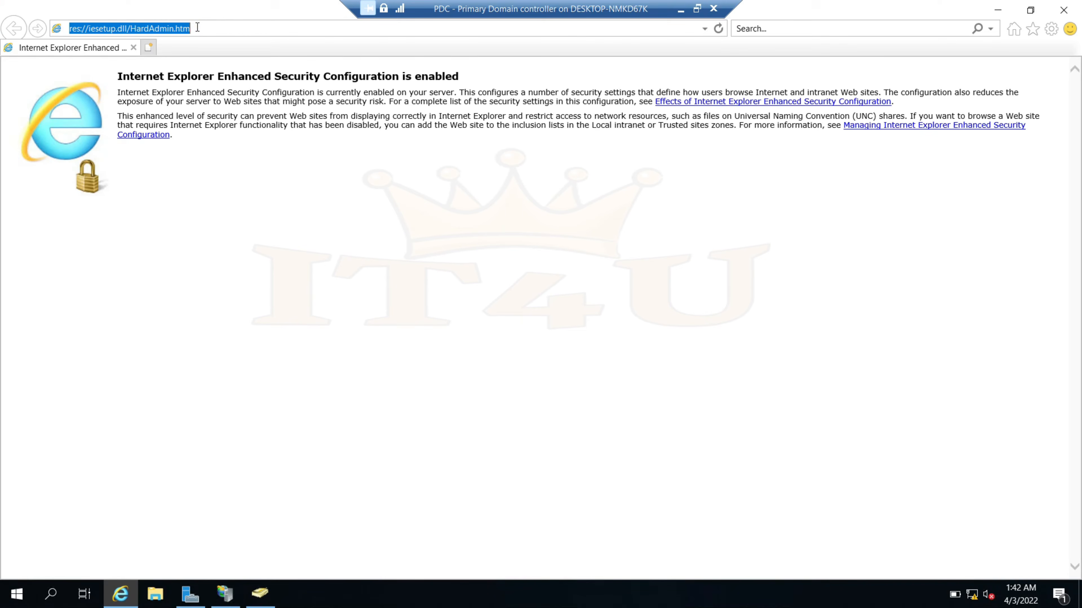
{"action": "type", "text": "ft"}
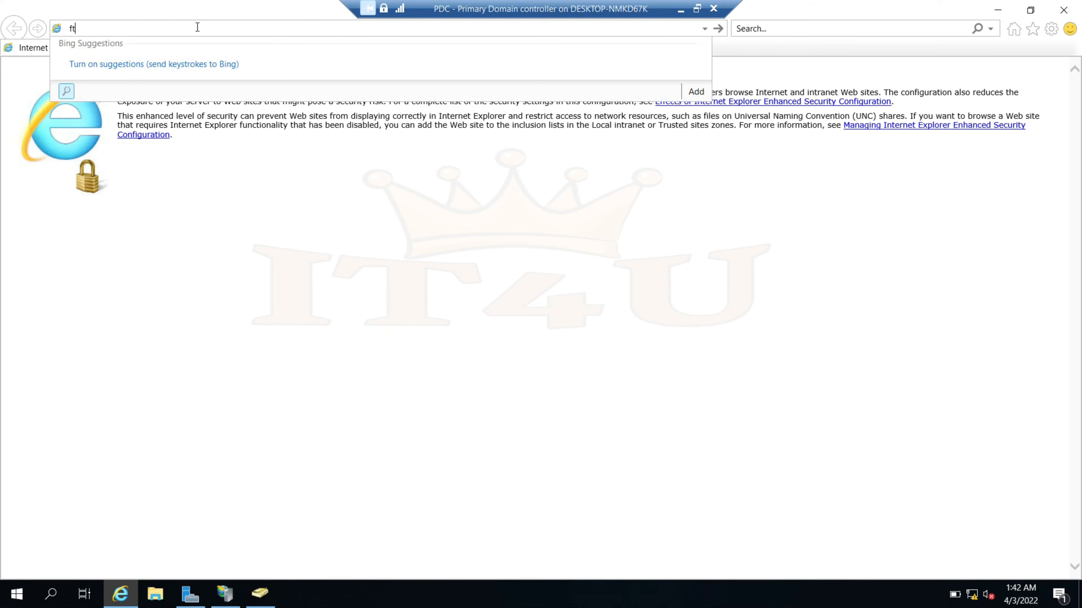
{"action": "type", "text": "p://172.16"}
{"action": "key", "text": "BackSpace"}
{"action": "type", "text": "6.20.5"}
{"action": "key", "text": "Return"}
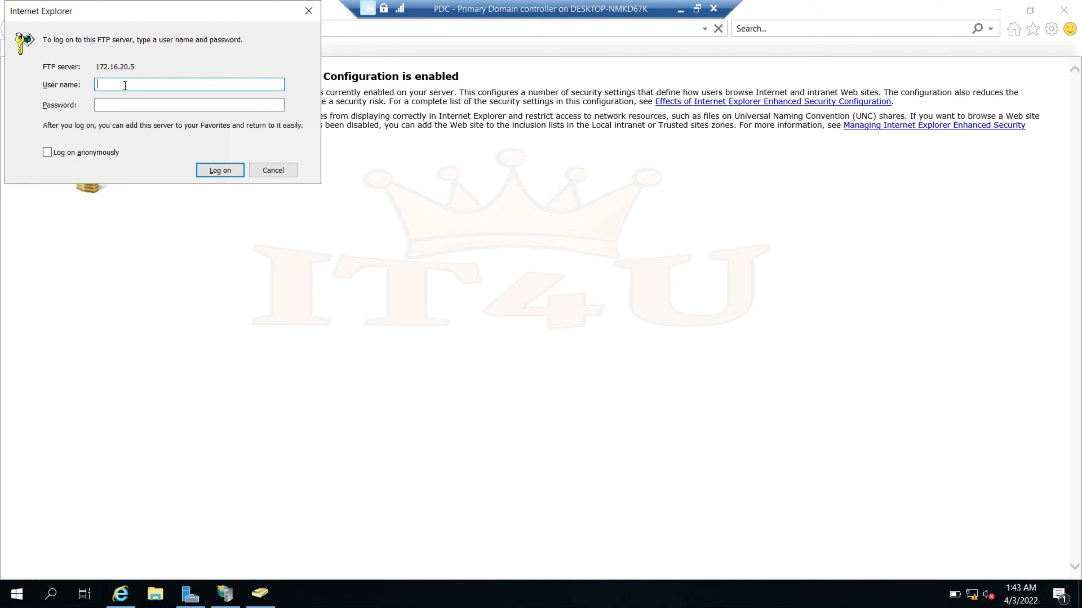
Enter the administrator user name and password and submit the logon
{"action": "type", "text": "administrator"}
{"action": "left_click", "coordinate": [139, 104]}
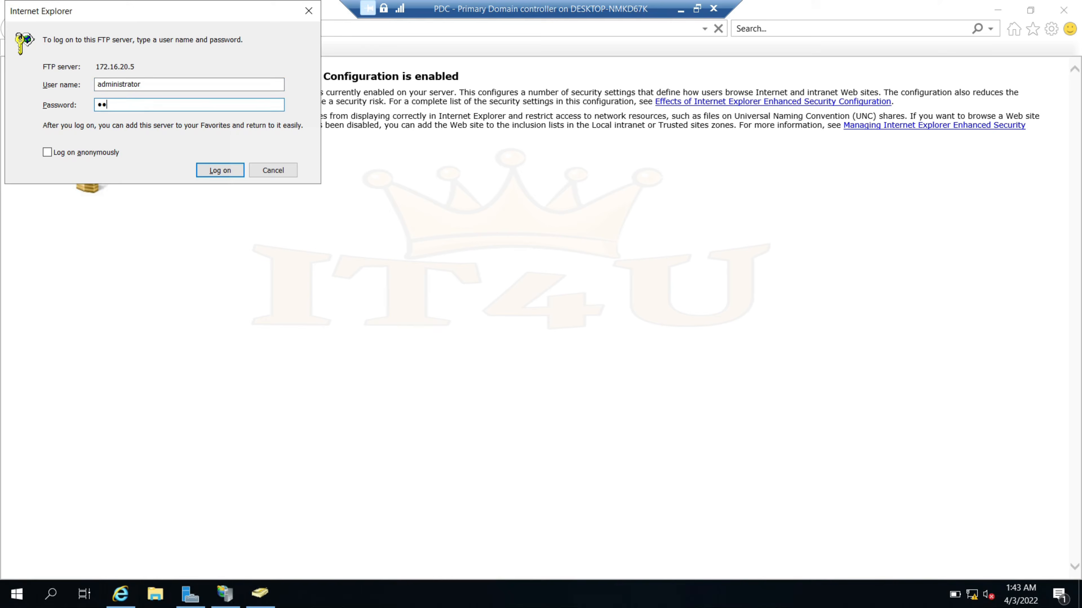
{"action": "key", "text": "Return"}
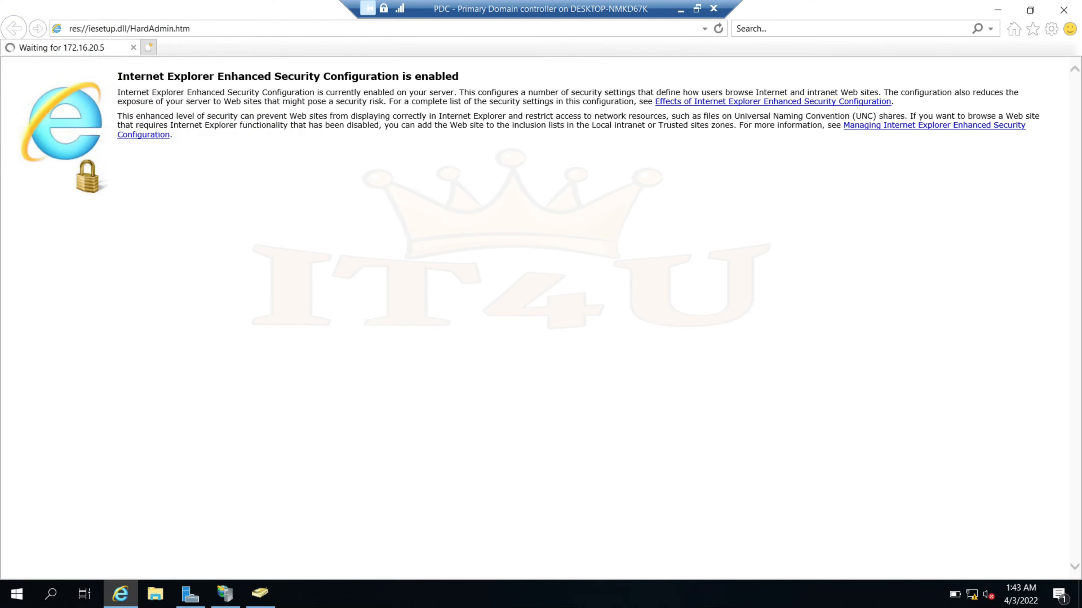
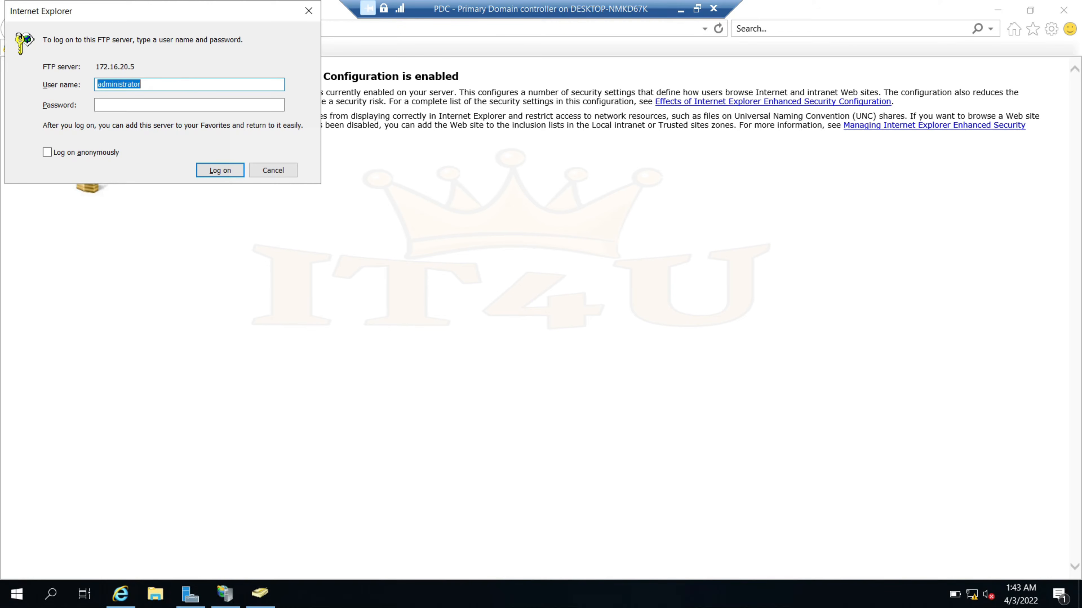
Log on to the FTP server with the payroll account's user name and password
{"action": "type", "text": "payroll1"}
{"action": "key", "text": "Tab"}
{"action": "type", "text": "●●●●●"}
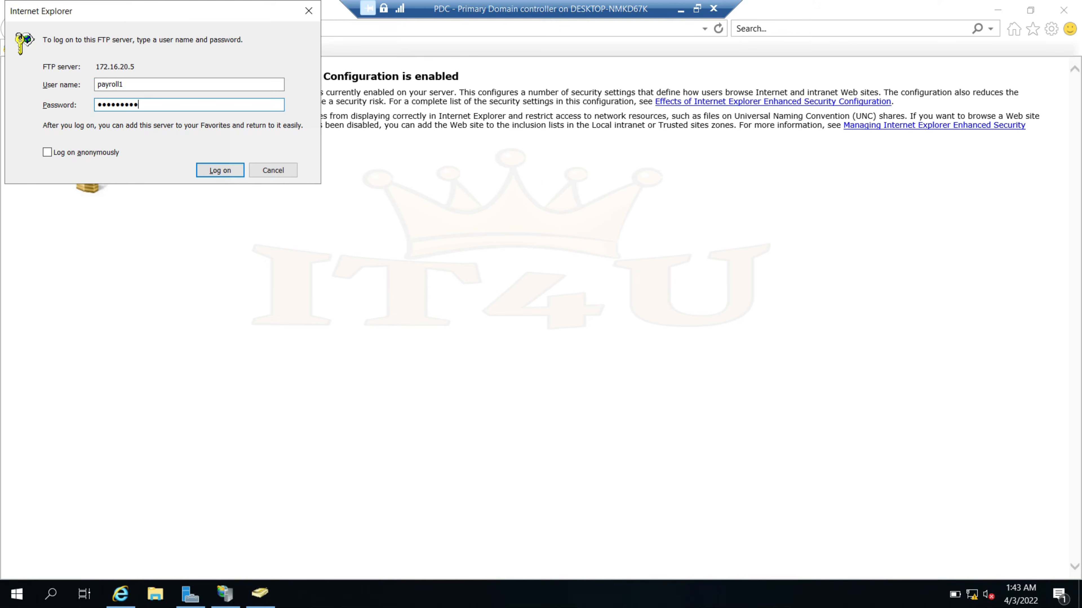
{"action": "key", "text": "Return"}
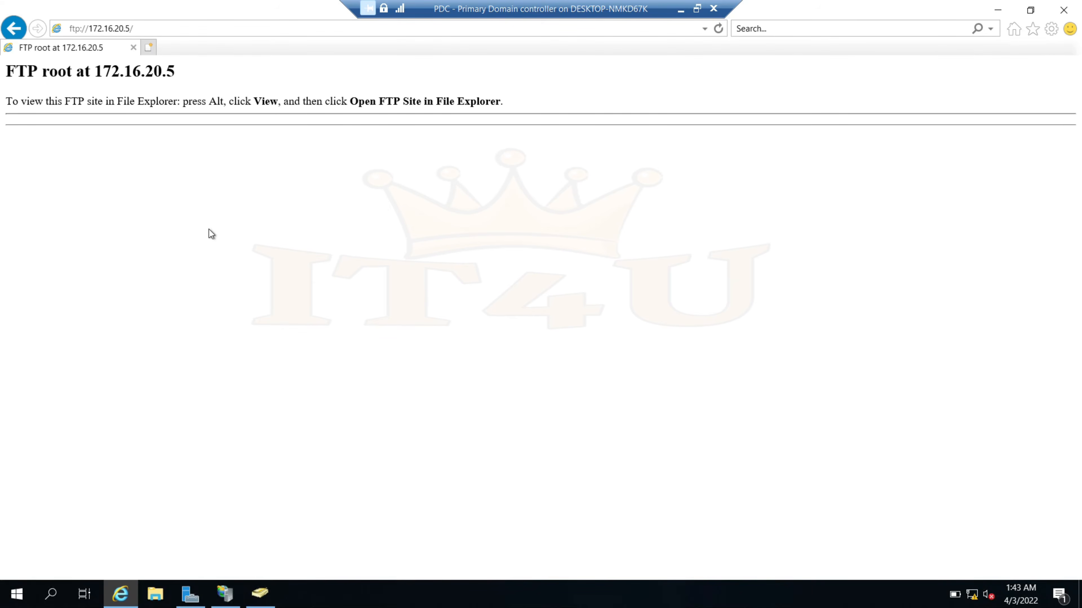
Review FTP_Group's Members tab for the Accounts, HR and Payroll users, then close it
{"action": "left_click", "coordinate": [260, 594]}
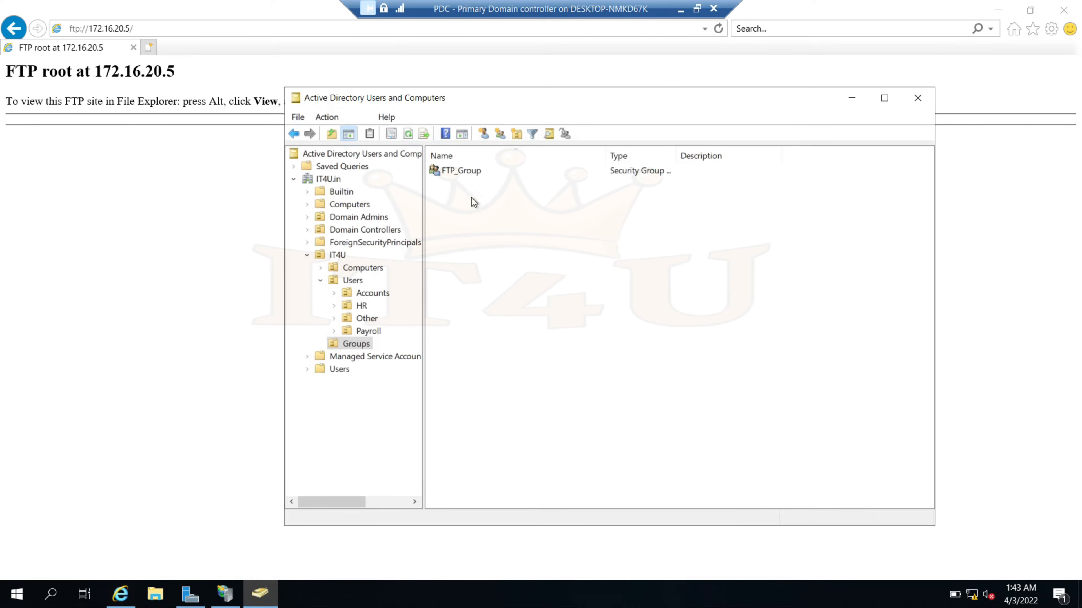
{"action": "double_click", "coordinate": [469, 172]}
{"action": "left_click", "coordinate": [529, 179]}
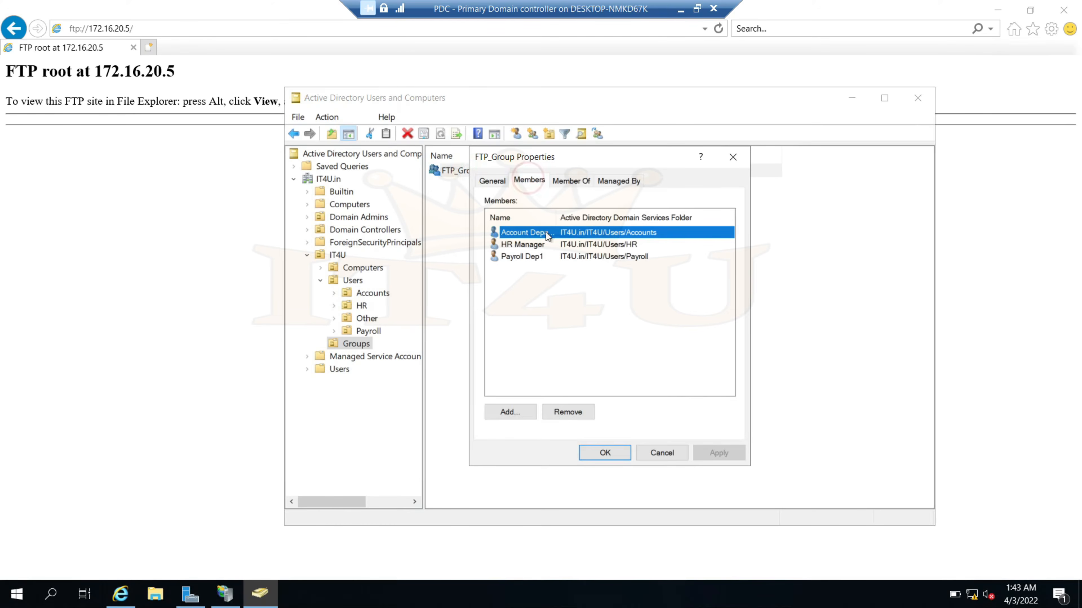
{"action": "left_click_drag", "start_coordinate": [602, 218], "coordinate": [601, 218]}
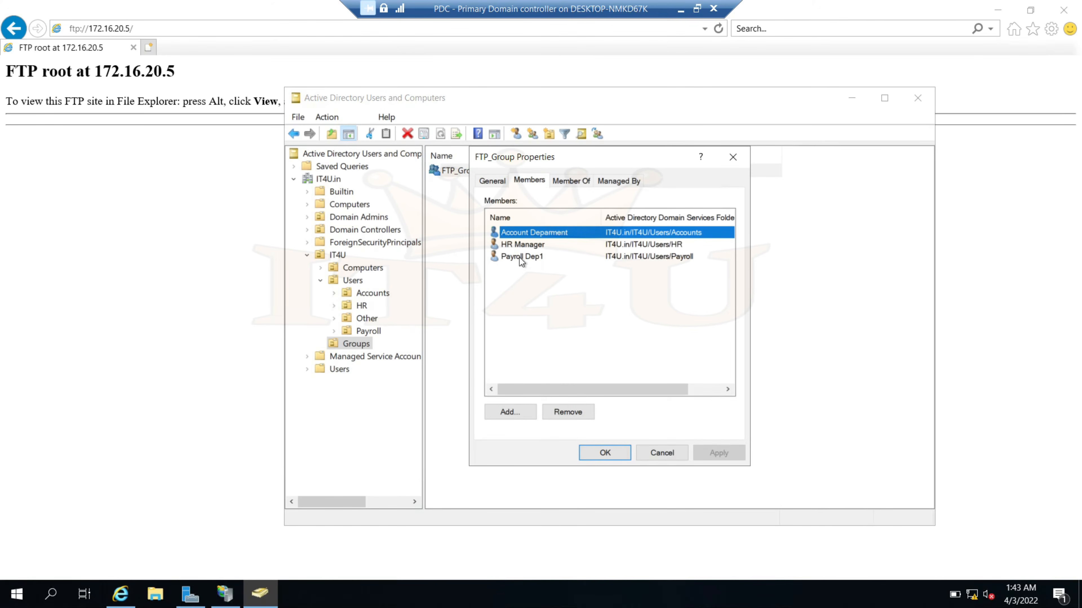
{"action": "left_click", "coordinate": [527, 258]}
{"action": "key", "text": "Escape"}
{"action": "left_click", "coordinate": [158, 593]}
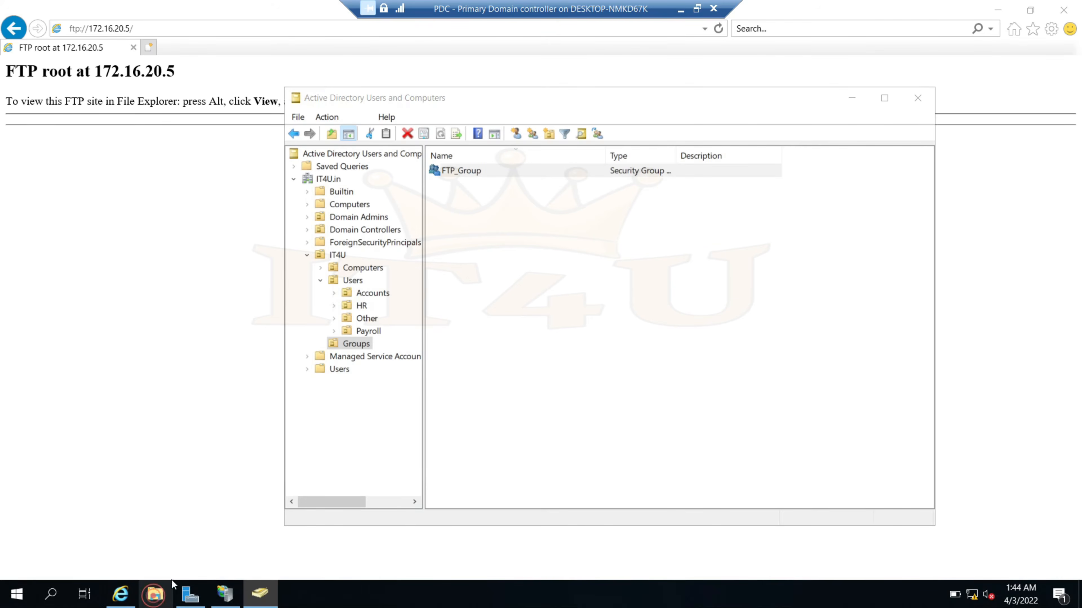
Copy the two jpg images from C:\Wallpaper into C:\FTPDATA
{"action": "left_click", "coordinate": [194, 291]}
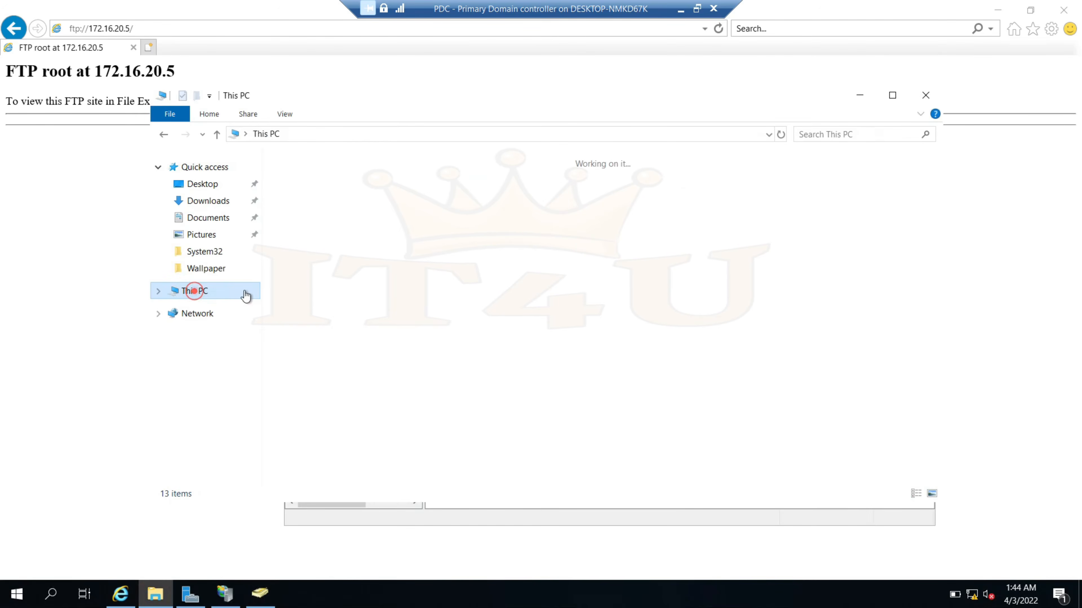
{"action": "double_click", "coordinate": [371, 329]}
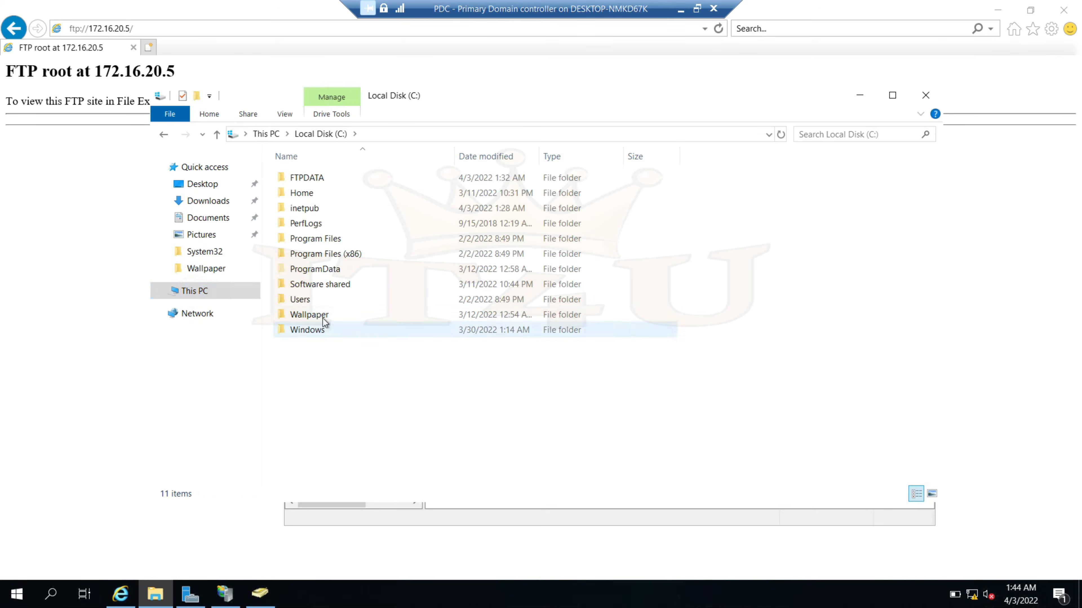
{"action": "double_click", "coordinate": [321, 179]}
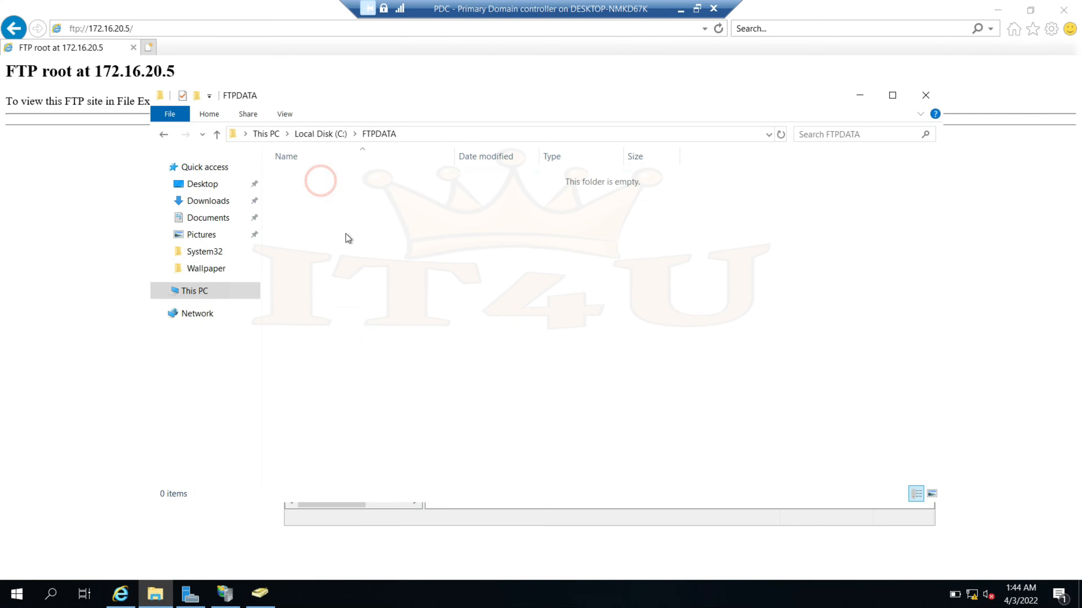
{"action": "left_click", "coordinate": [204, 292]}
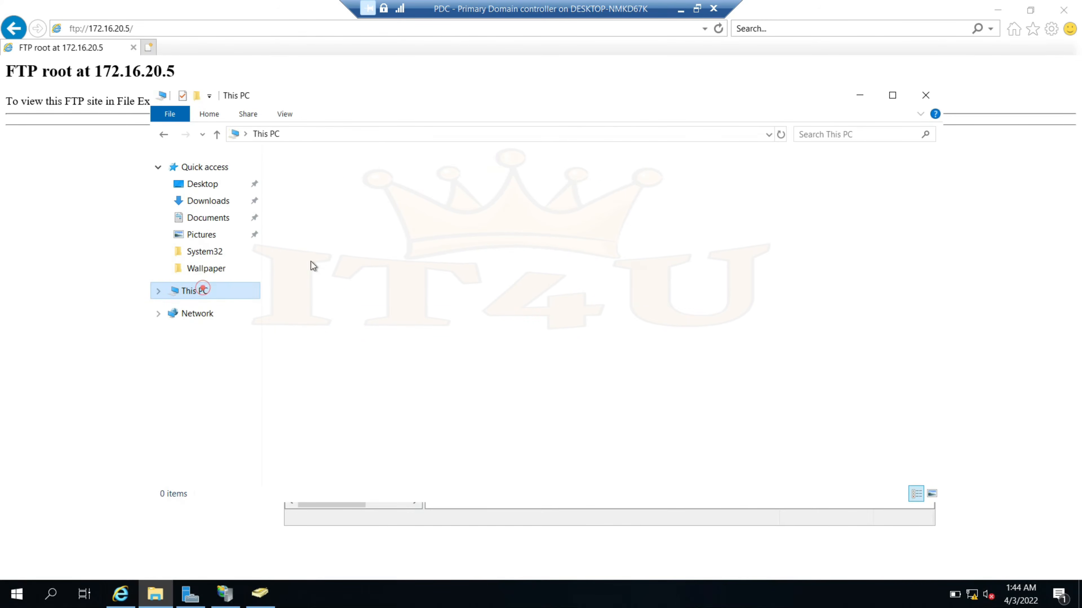
{"action": "double_click", "coordinate": [357, 331]}
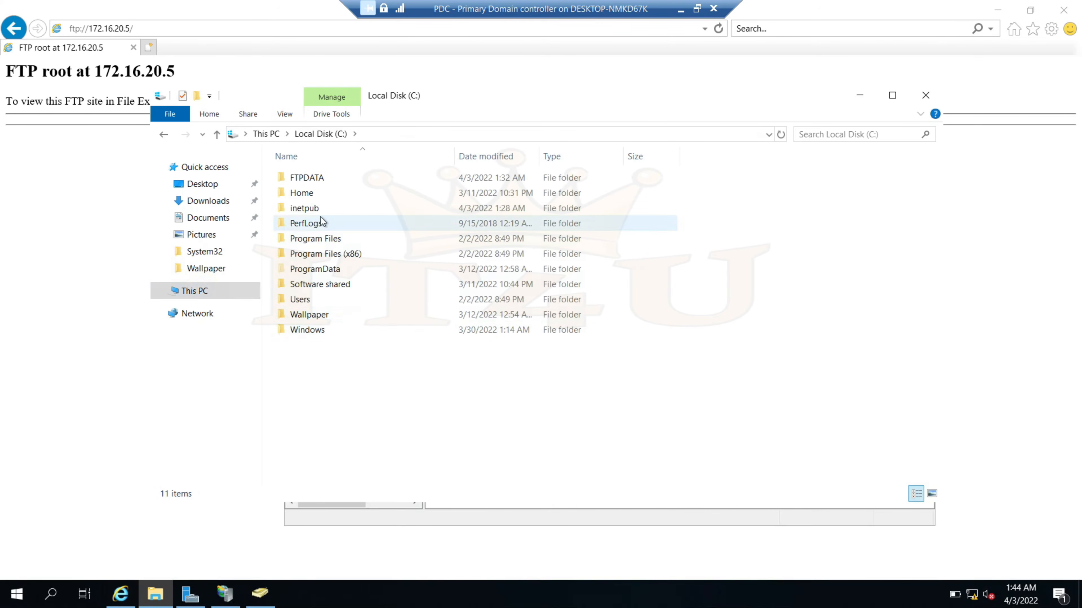
{"action": "double_click", "coordinate": [324, 314]}
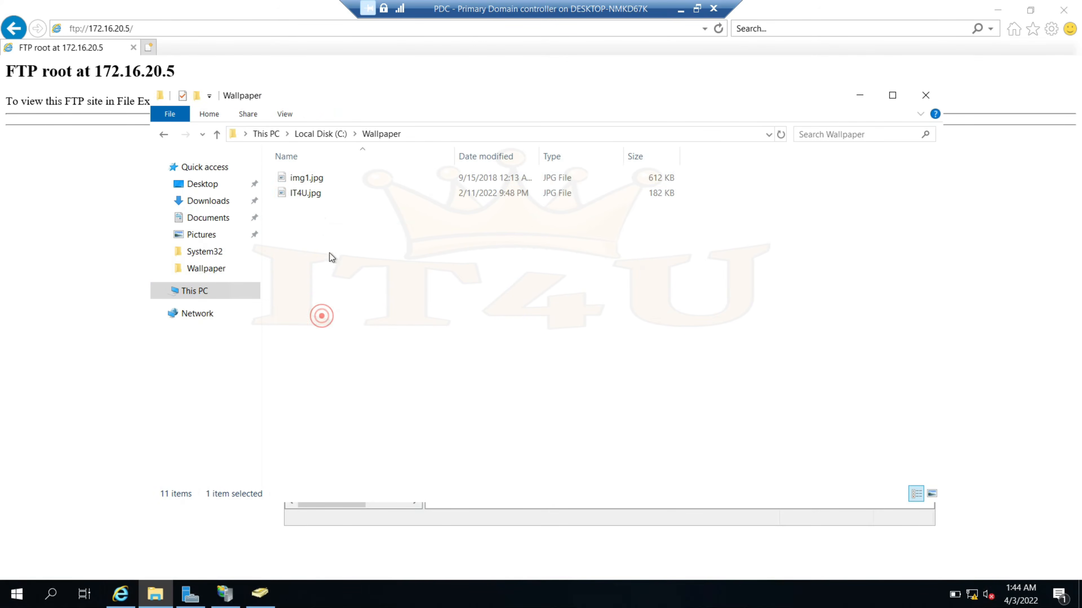
{"action": "left_click_drag", "start_coordinate": [325, 223], "coordinate": [306, 174]}
{"action": "left_click", "coordinate": [361, 265]}
{"action": "left_click", "coordinate": [217, 135]}
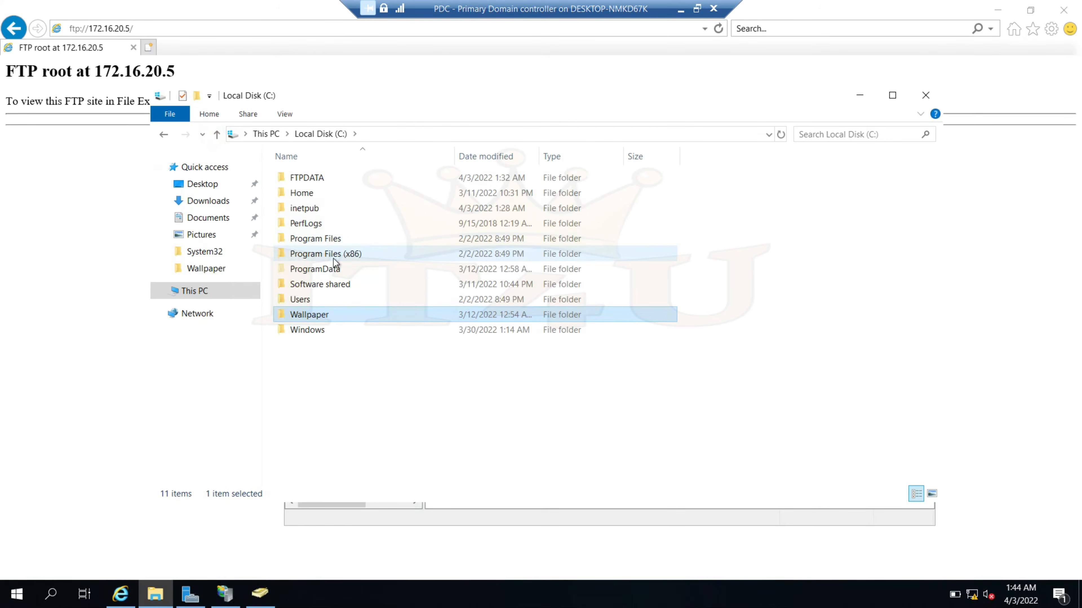
{"action": "left_click", "coordinate": [324, 178]}
{"action": "double_click", "coordinate": [324, 179]}
{"action": "left_click", "coordinate": [379, 249]}
{"action": "key", "text": "ctrl+v"}
Create two new folders, Data and IT4U MCSA, in FTPDATA
{"action": "right_click", "coordinate": [374, 282]}
{"action": "mouse_move", "coordinate": [494, 451]}
{"action": "left_click", "coordinate": [560, 450]}
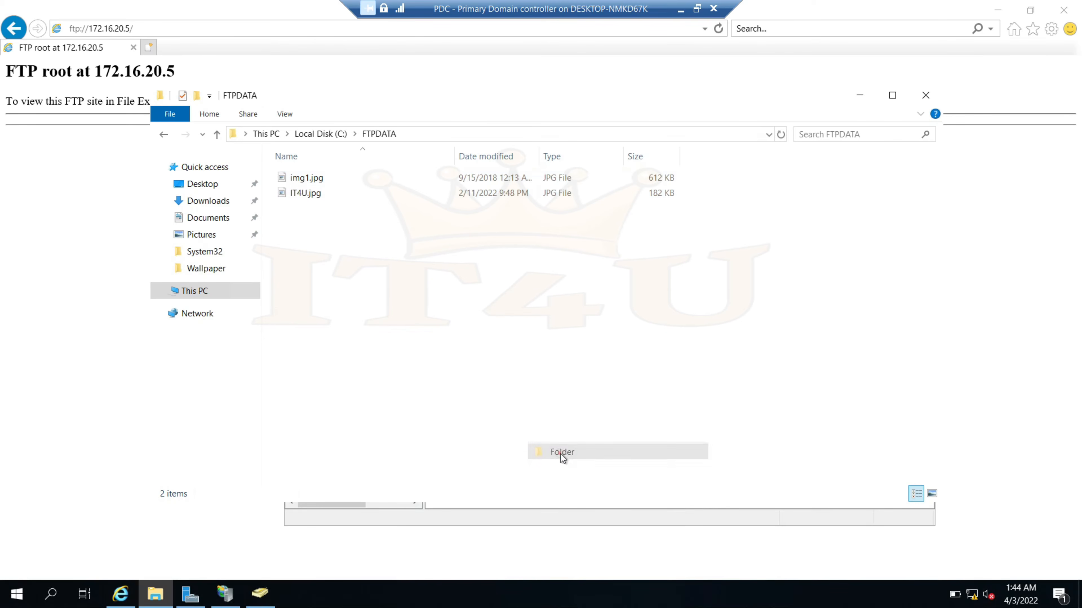
{"action": "type", "text": "Data"}
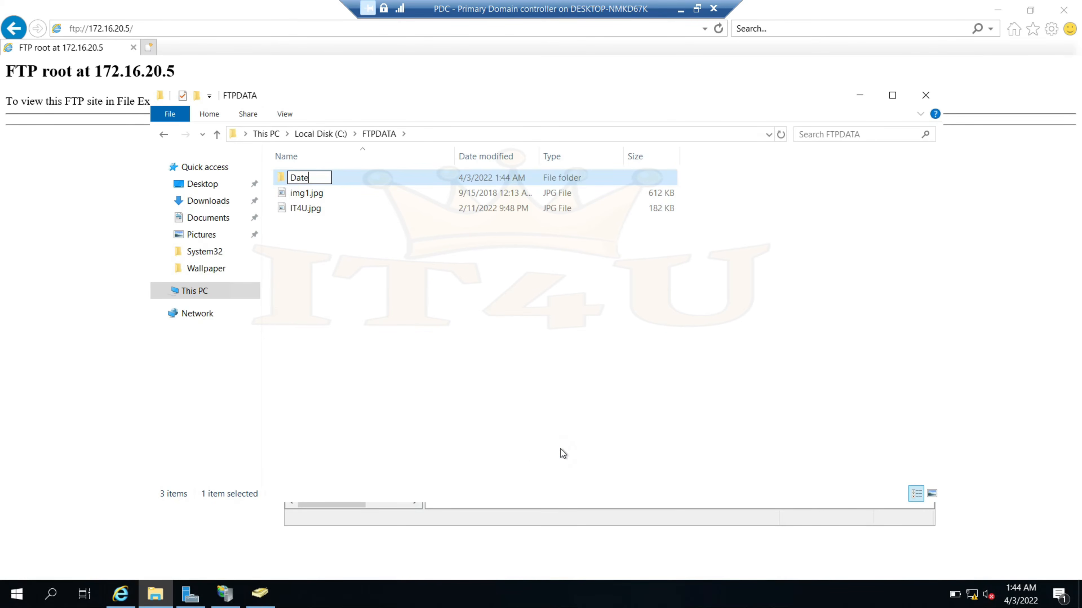
{"action": "right_click", "coordinate": [338, 281]}
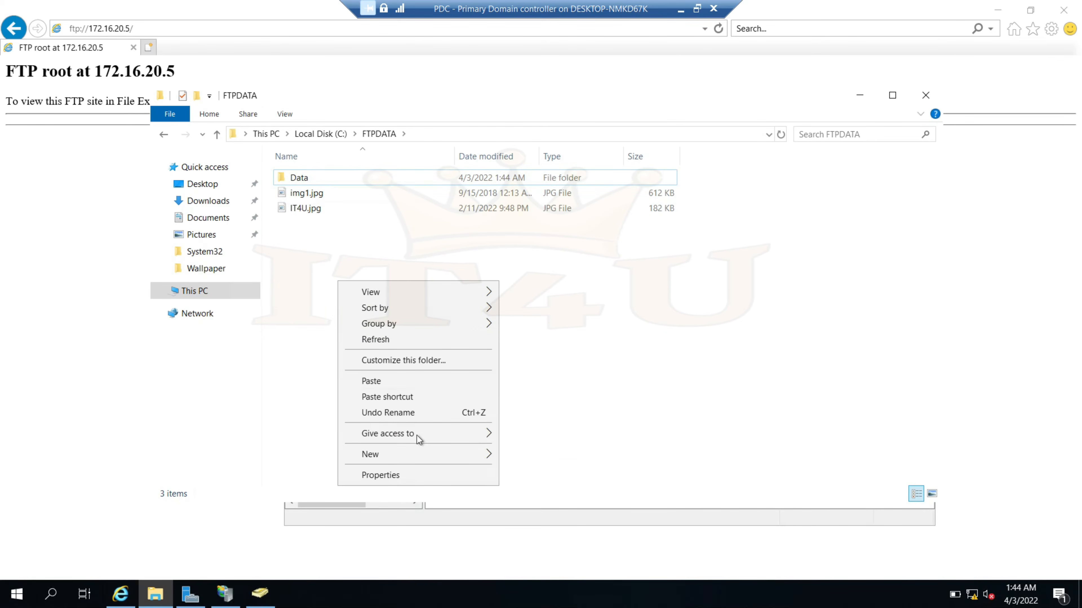
{"action": "left_click", "coordinate": [422, 453]}
{"action": "left_click", "coordinate": [534, 452]}
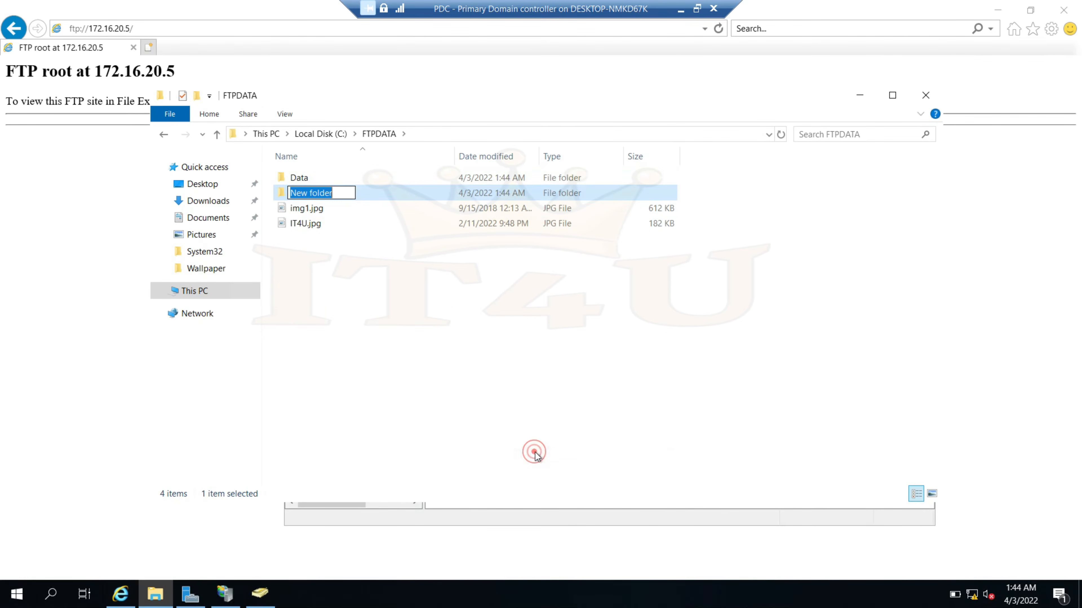
{"action": "type", "text": "IT4"}
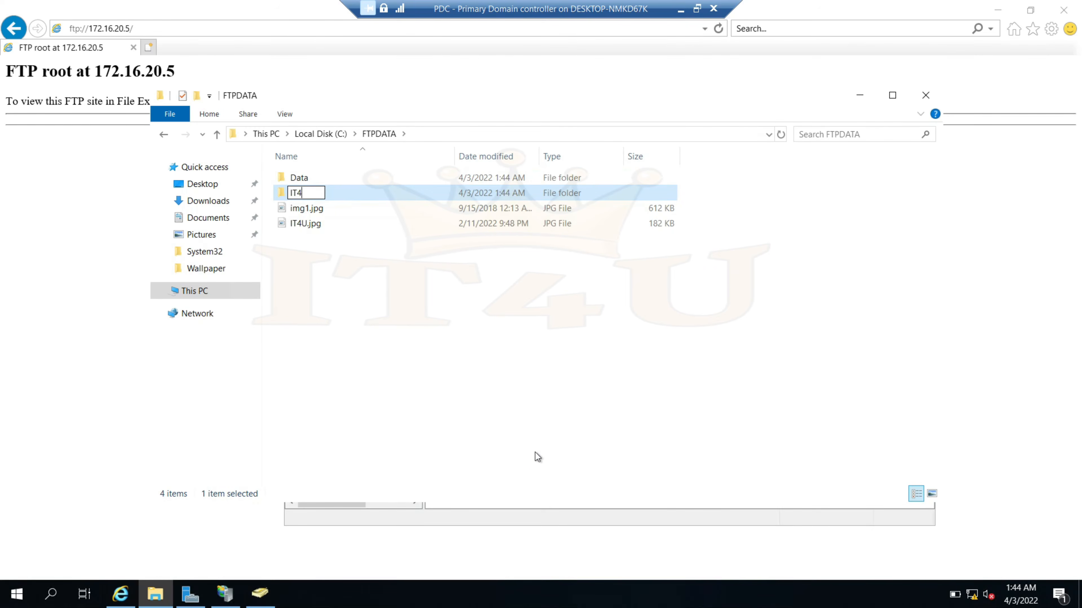
{"action": "type", "text": "U MCSA"}
{"action": "key", "text": "Return"}
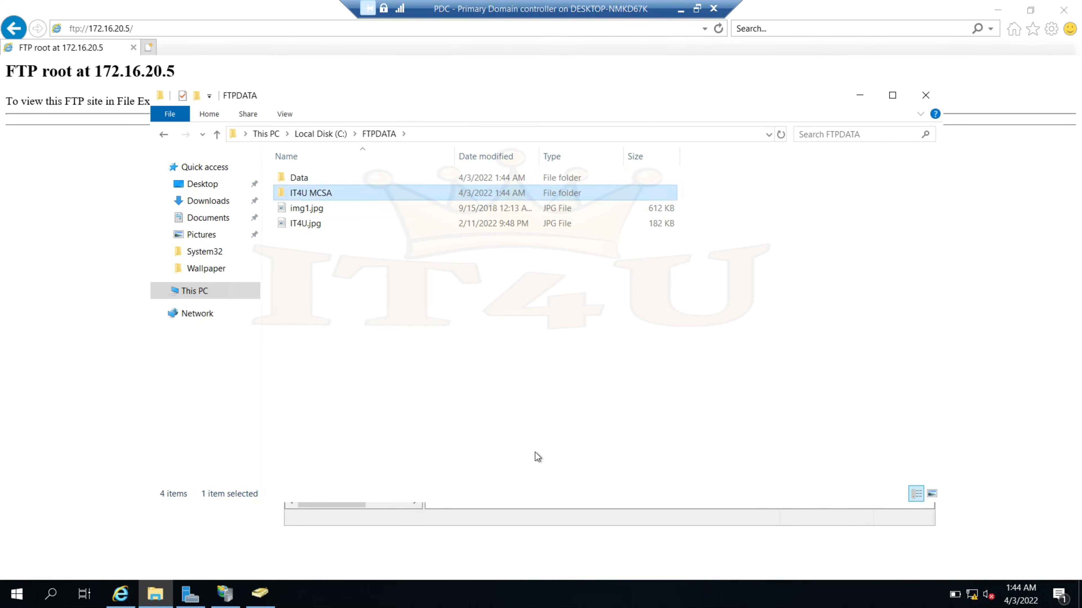
Add an empty text document named MCSA Full course.txt to FTPDATA
{"action": "right_click", "coordinate": [536, 455]}
{"action": "mouse_move", "coordinate": [362, 450]}
{"action": "left_click", "coordinate": [554, 539]}
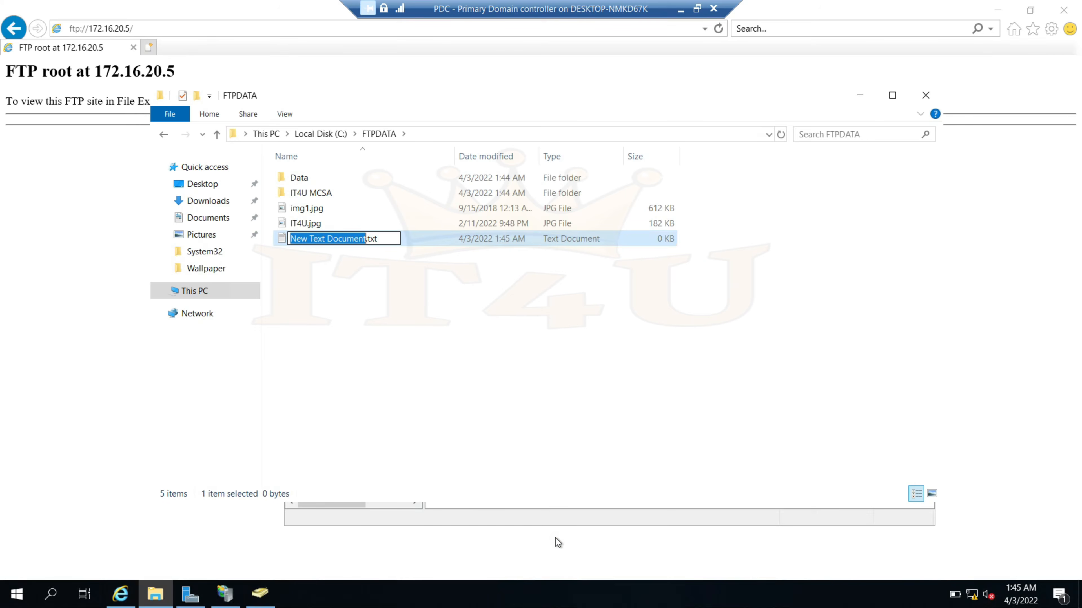
{"action": "type", "text": "MCSA Full course"}
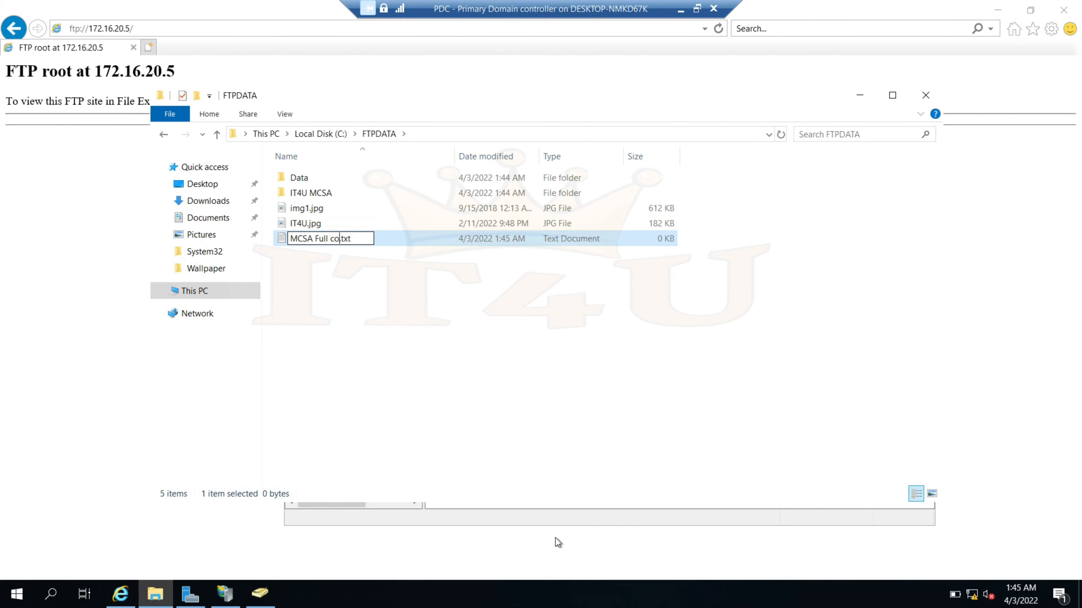
{"action": "key", "text": "Return"}
{"action": "left_click", "coordinate": [561, 382]}
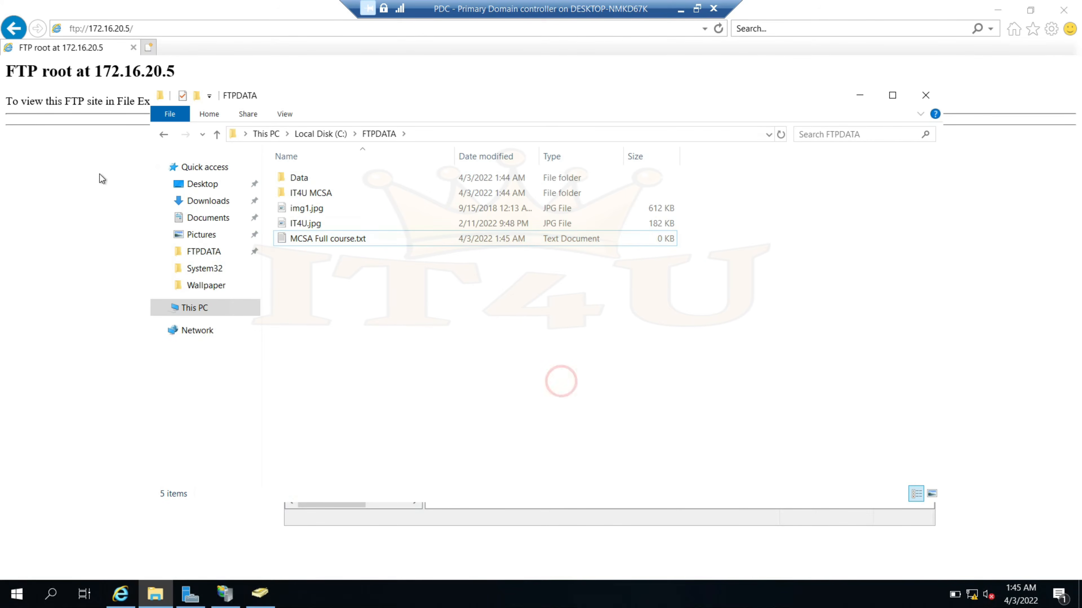
{"action": "left_click", "coordinate": [859, 96]}
{"action": "left_click", "coordinate": [210, 194]}
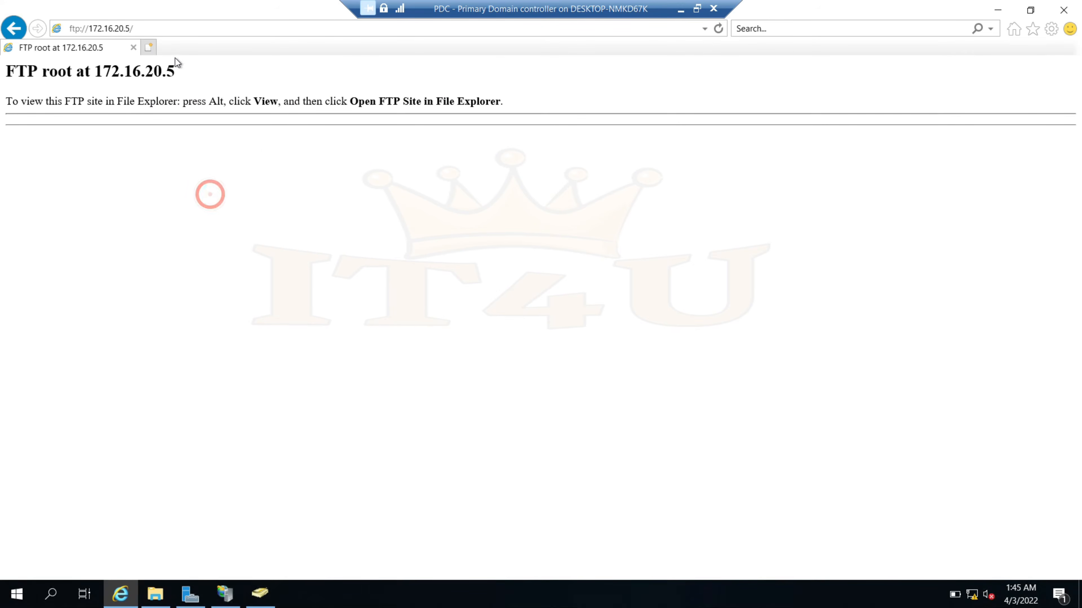
Refresh the FTP root and compare its items and file sizes with C:\FTPDATA
{"action": "left_click", "coordinate": [718, 29]}
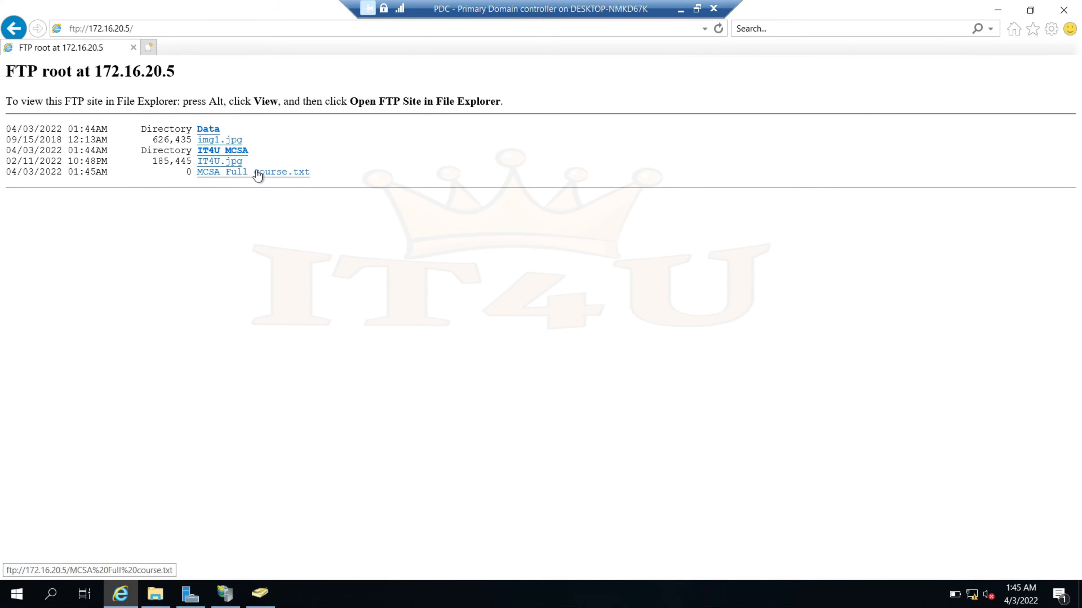
{"action": "double_click", "coordinate": [154, 162]}
{"action": "double_click", "coordinate": [154, 140]}
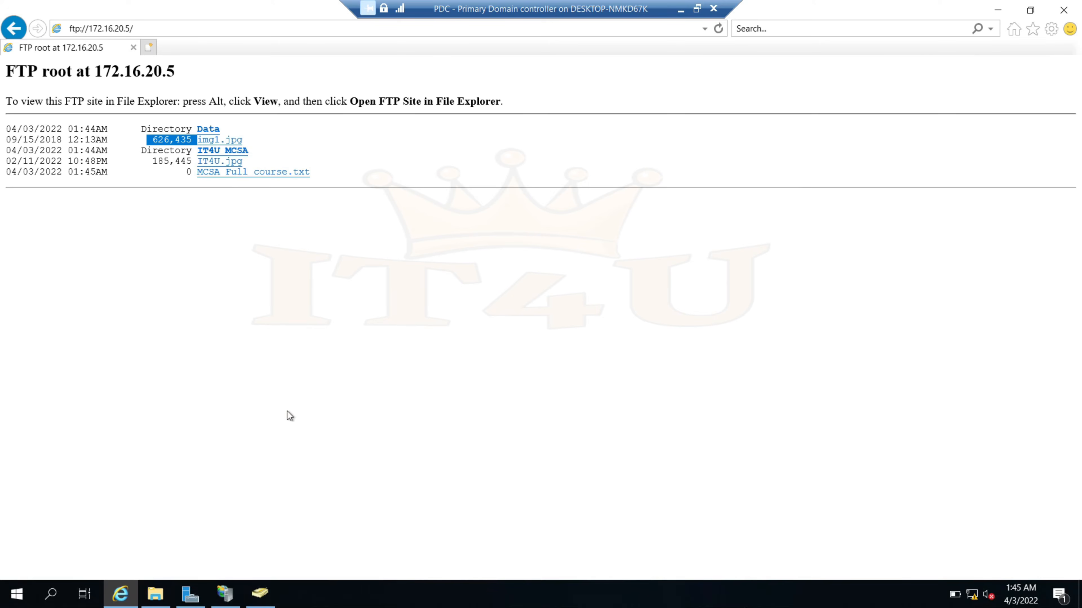
{"action": "left_click", "coordinate": [155, 594]}
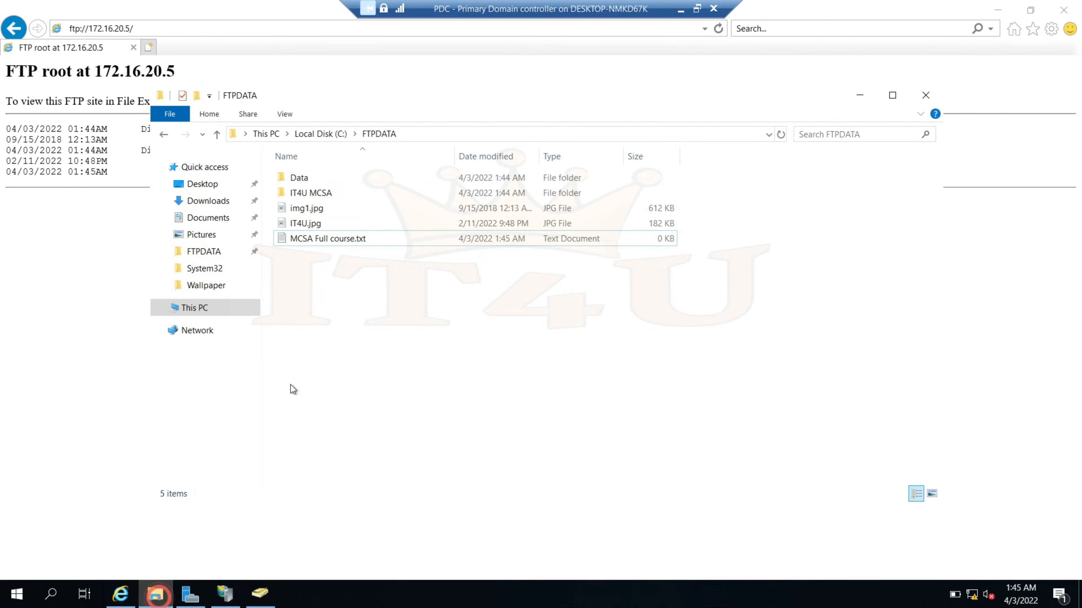
{"action": "left_click", "coordinate": [926, 95]}
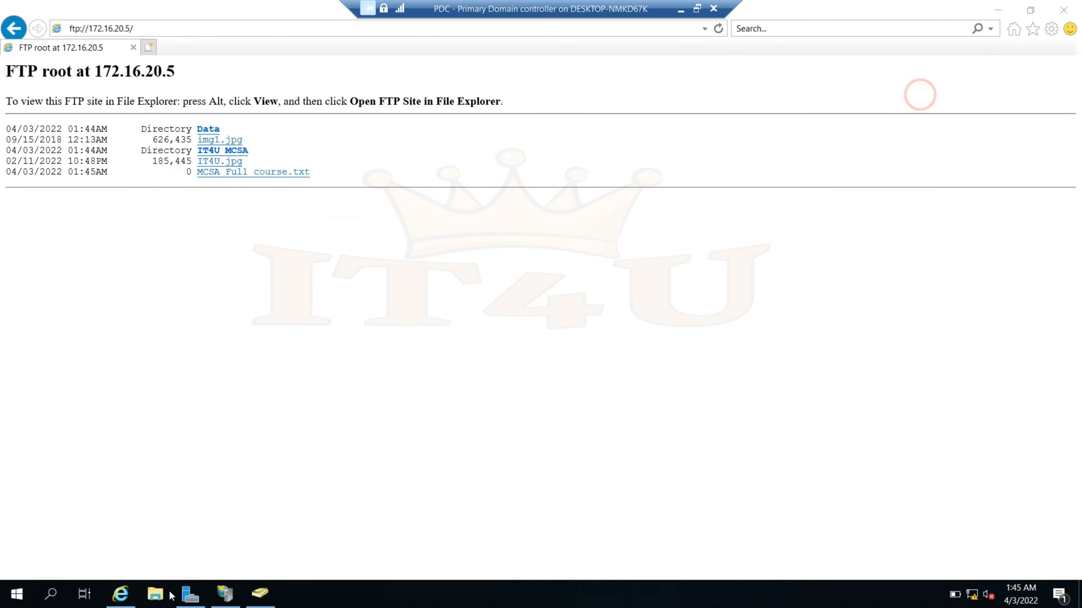
In a new File Explorer window, go to ftp://172.16.20.5
{"action": "left_click", "coordinate": [155, 593]}
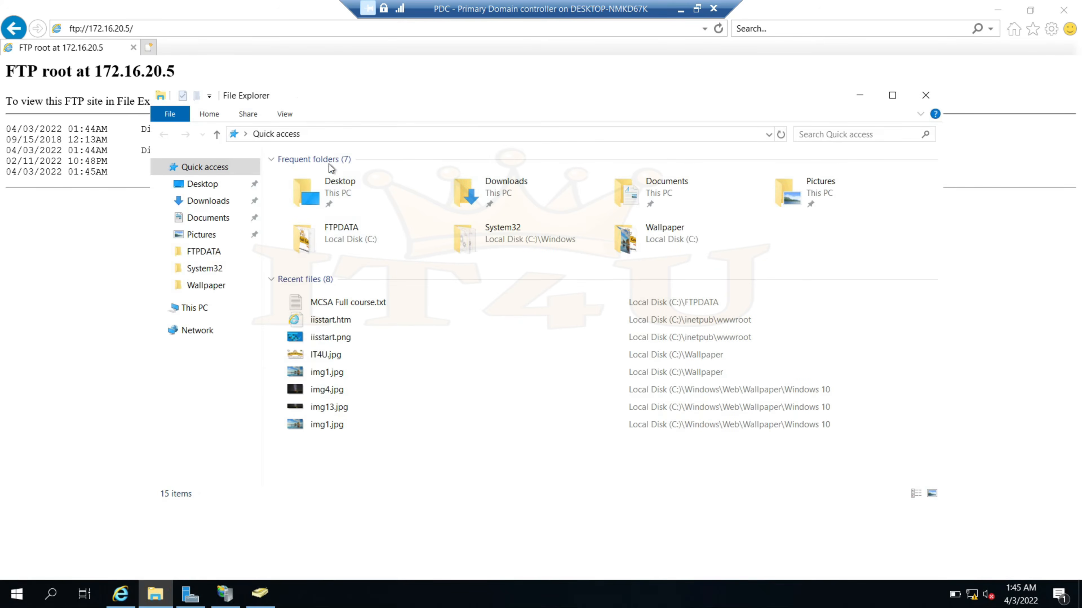
{"action": "left_click", "coordinate": [352, 138]}
{"action": "type", "text": "f"}
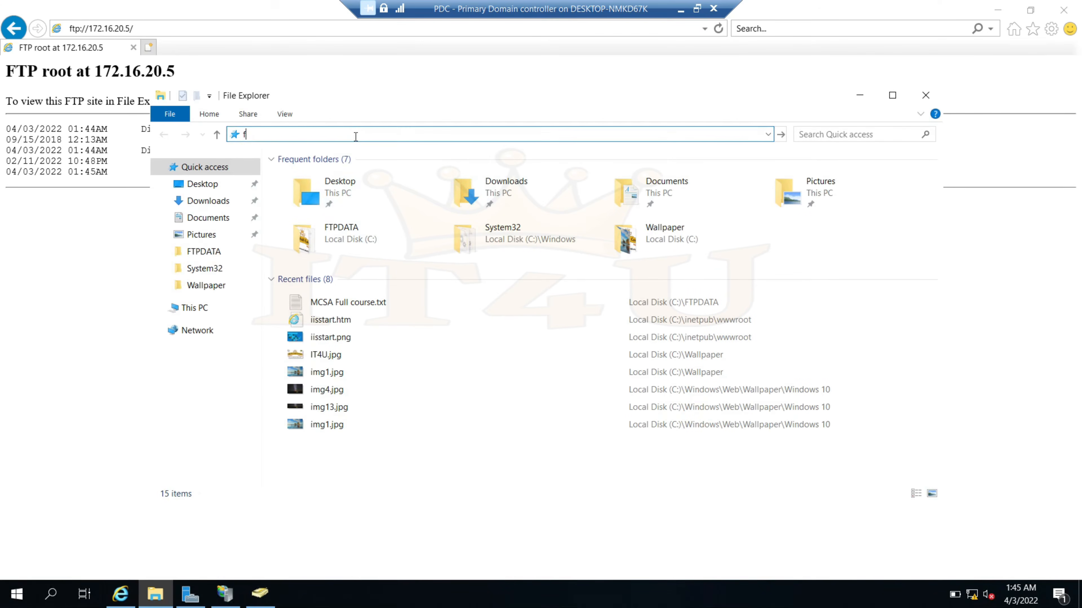
{"action": "type", "text": "tp://172.16.20.5"}
{"action": "key", "text": "Return"}
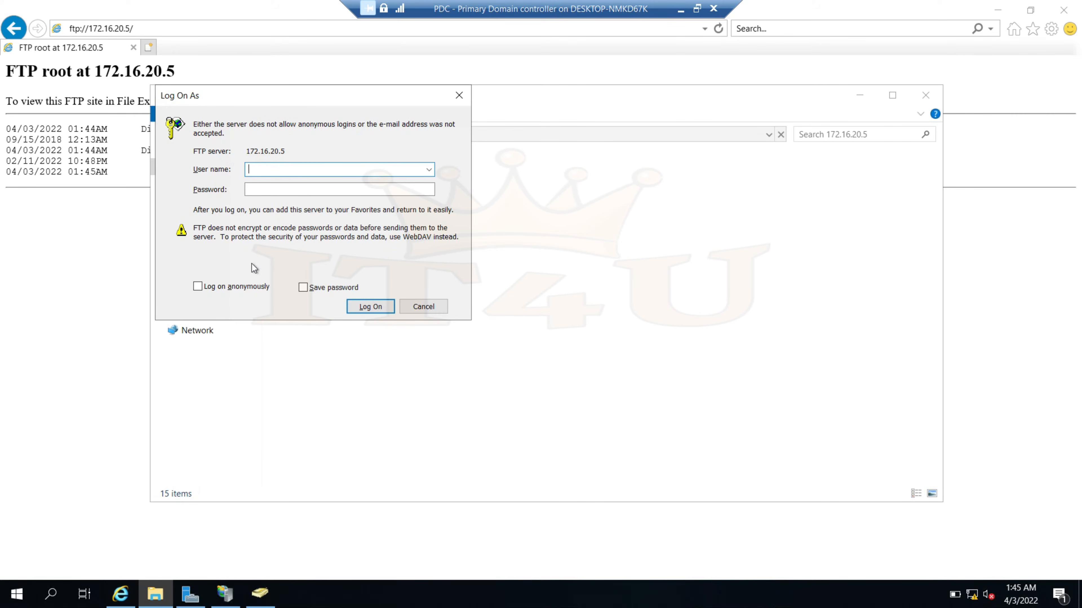
Log on with the HR manager account's user name and password
{"action": "left_click", "coordinate": [309, 170]}
{"action": "type", "text": "hrmanager"}
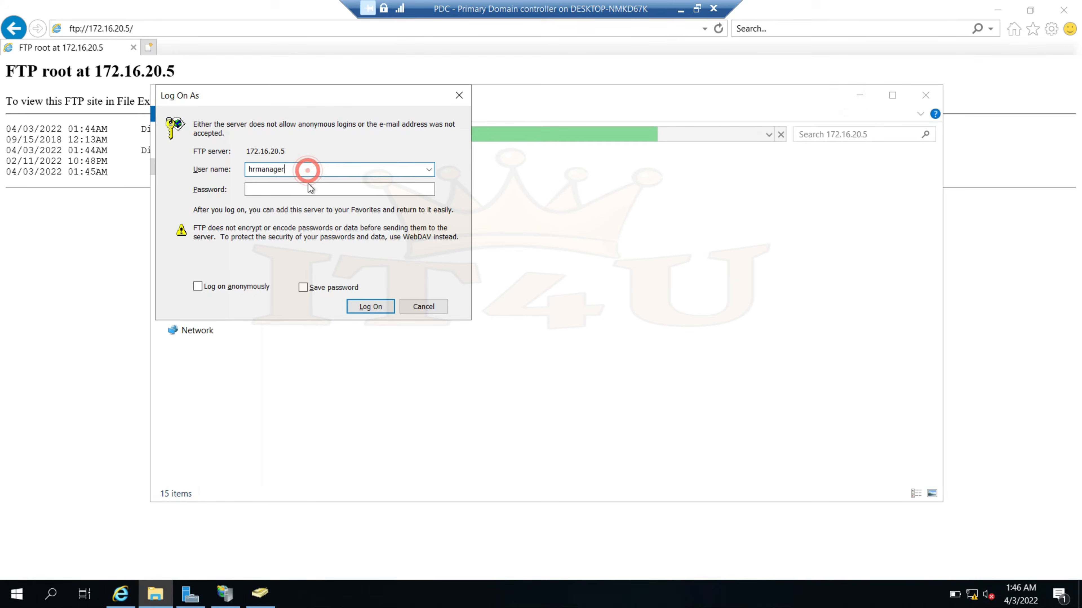
{"action": "key", "text": "Tab"}
{"action": "left_click", "coordinate": [309, 188]}
{"action": "type", "text": "•••••••••"}
{"action": "key", "text": "Return"}
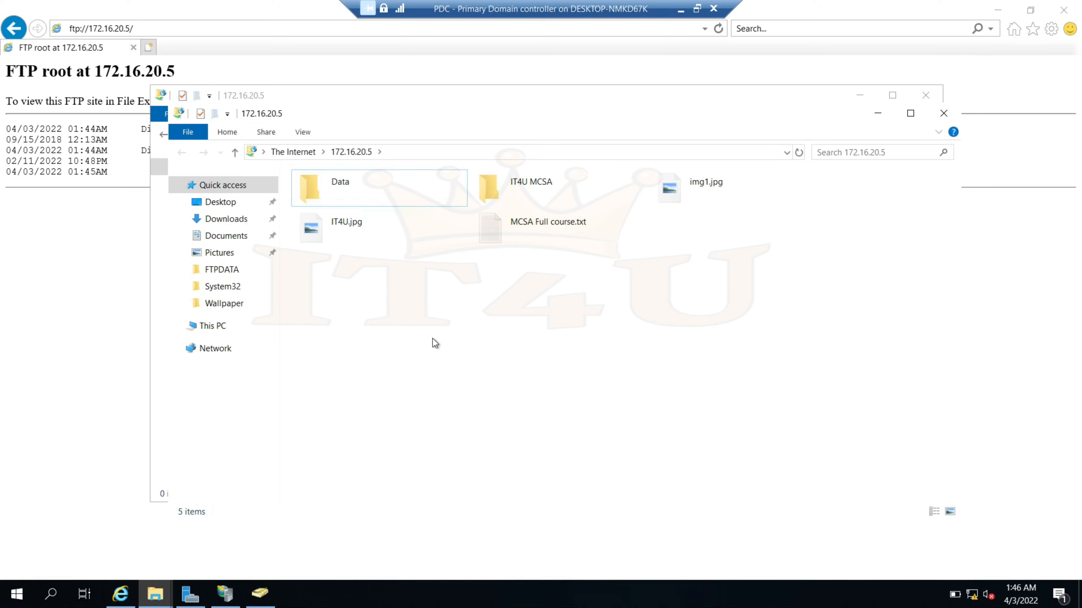
{"action": "left_click", "coordinate": [352, 234]}
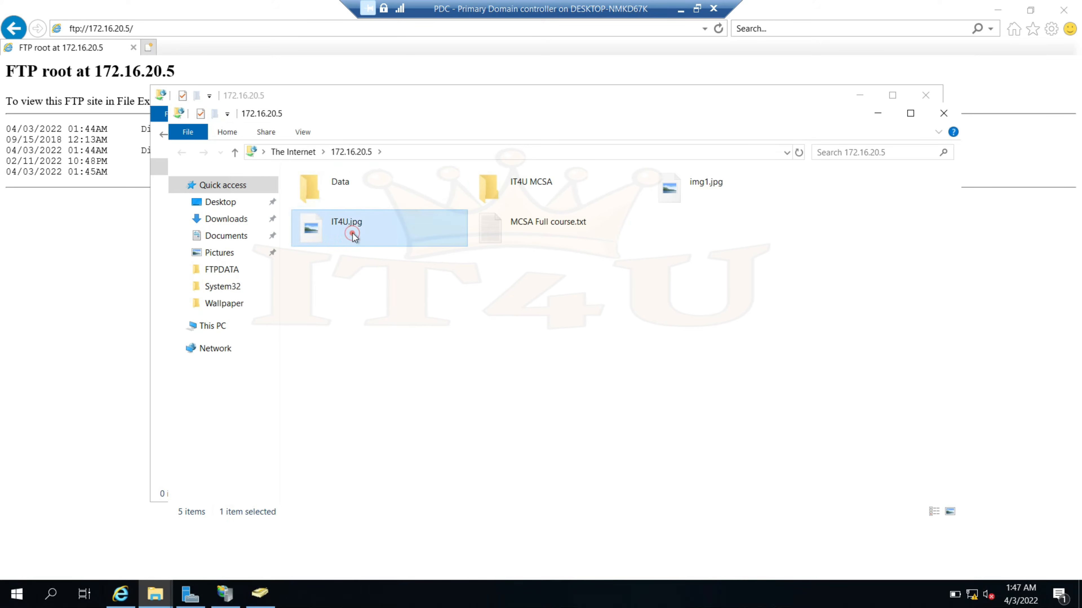
{"action": "left_click", "coordinate": [355, 230]}
{"action": "right_click", "coordinate": [355, 230]}
{"action": "left_click", "coordinate": [408, 339]}
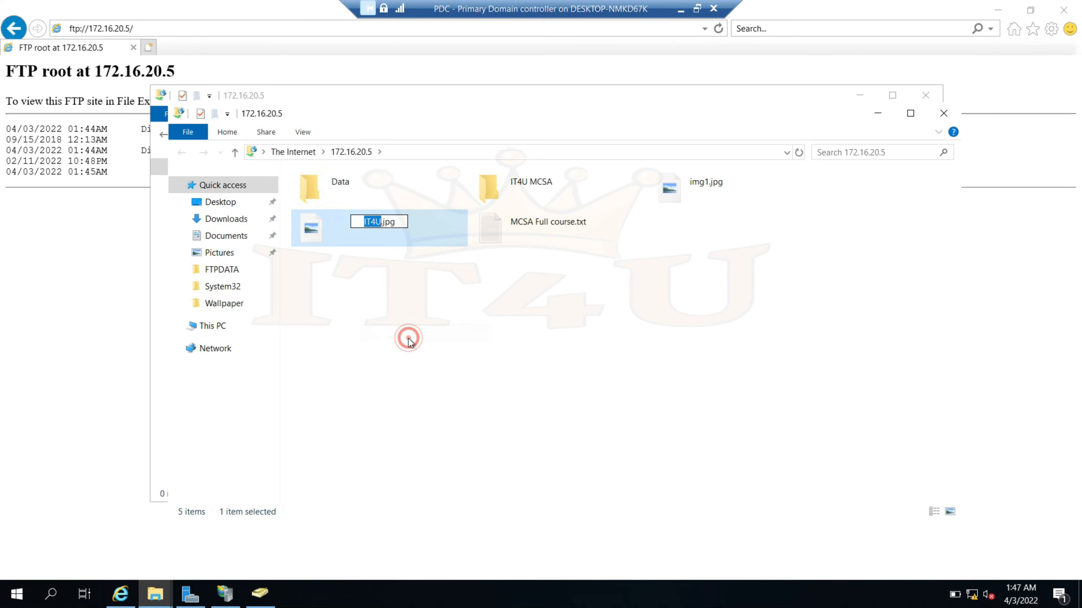
{"action": "key", "text": "Left"}
{"action": "type", "text": "MCSA"}
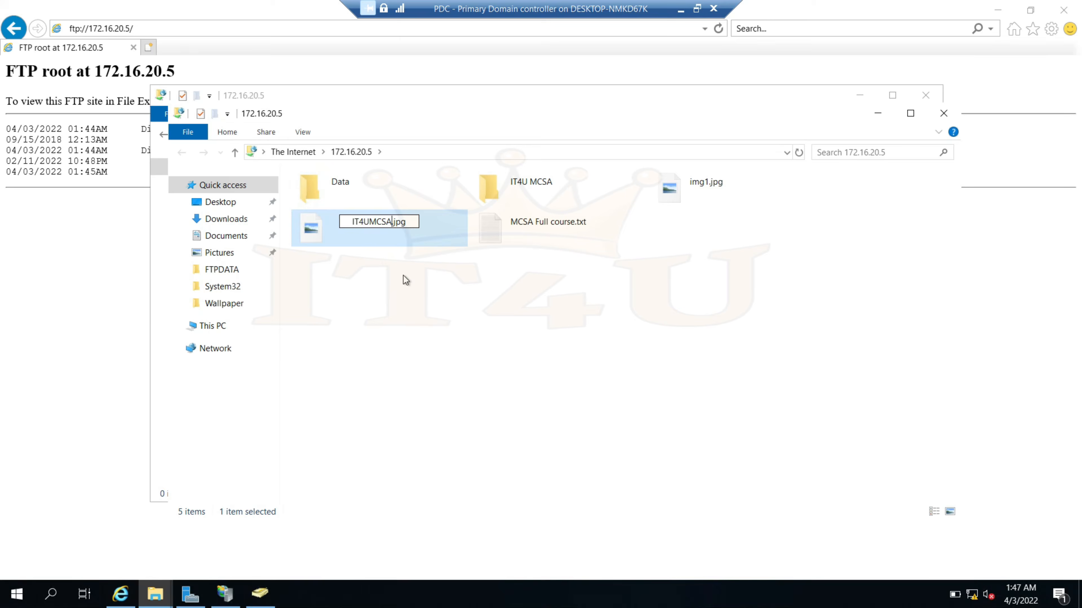
{"action": "key", "text": "Return"}
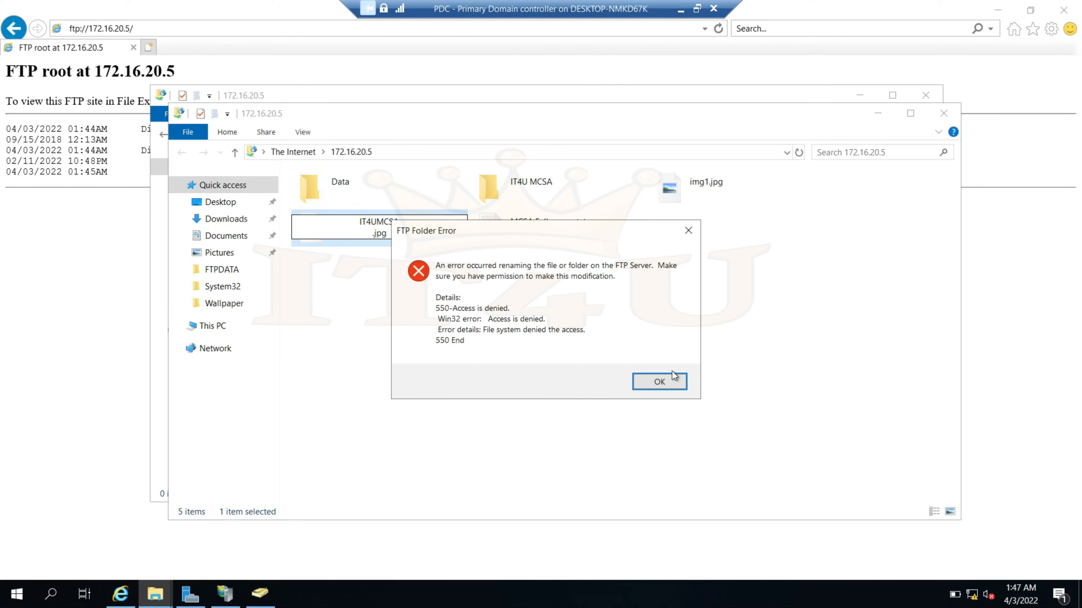
{"action": "left_click", "coordinate": [671, 382]}
{"action": "right_click", "coordinate": [342, 228]}
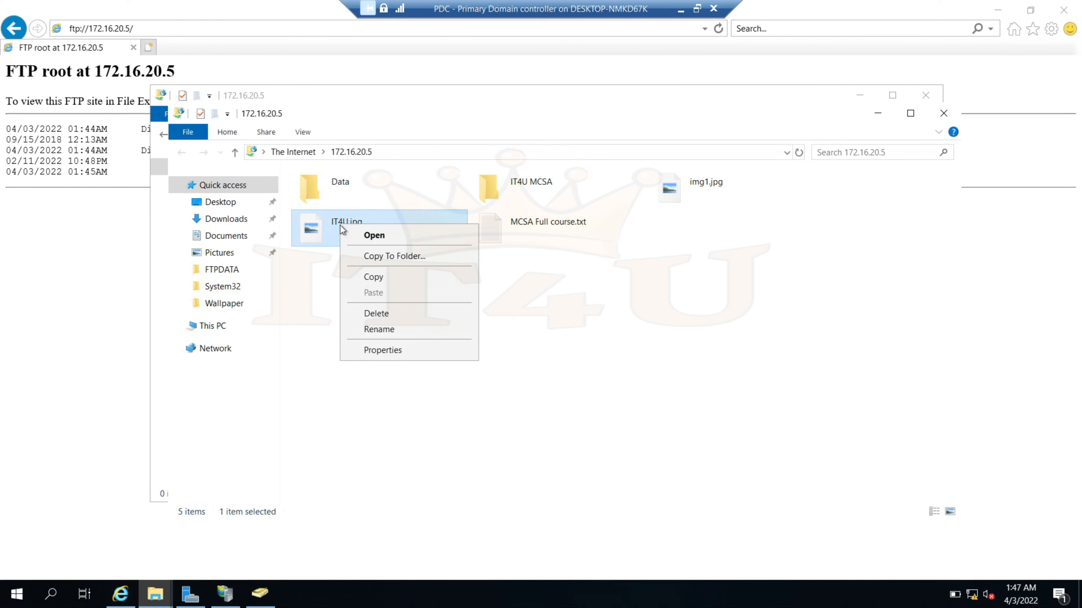
{"action": "left_click", "coordinate": [388, 313]}
{"action": "left_click", "coordinate": [573, 326]}
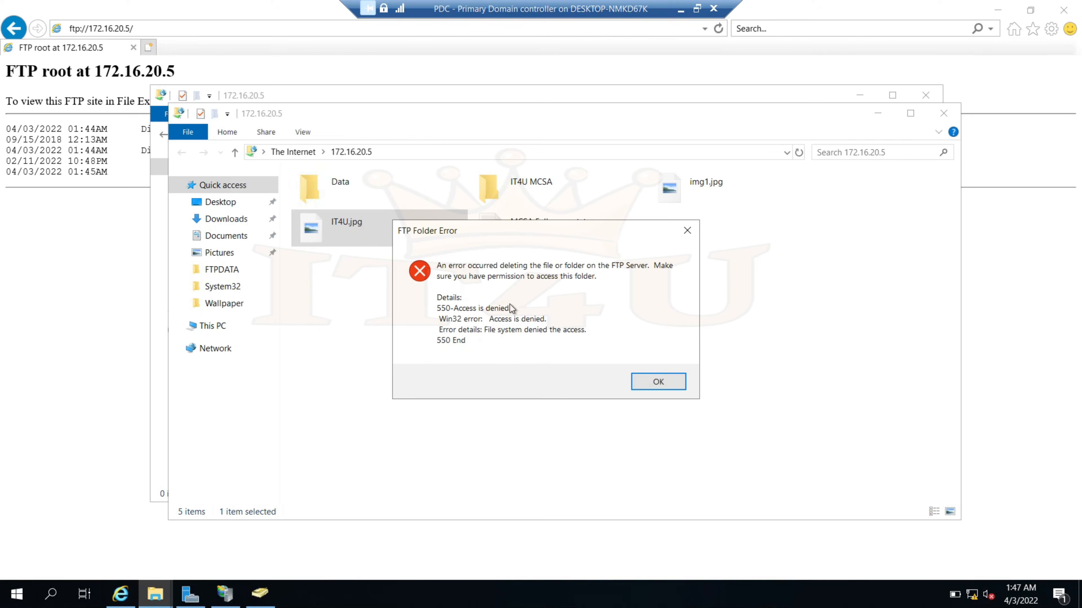
{"action": "left_click", "coordinate": [666, 382]}
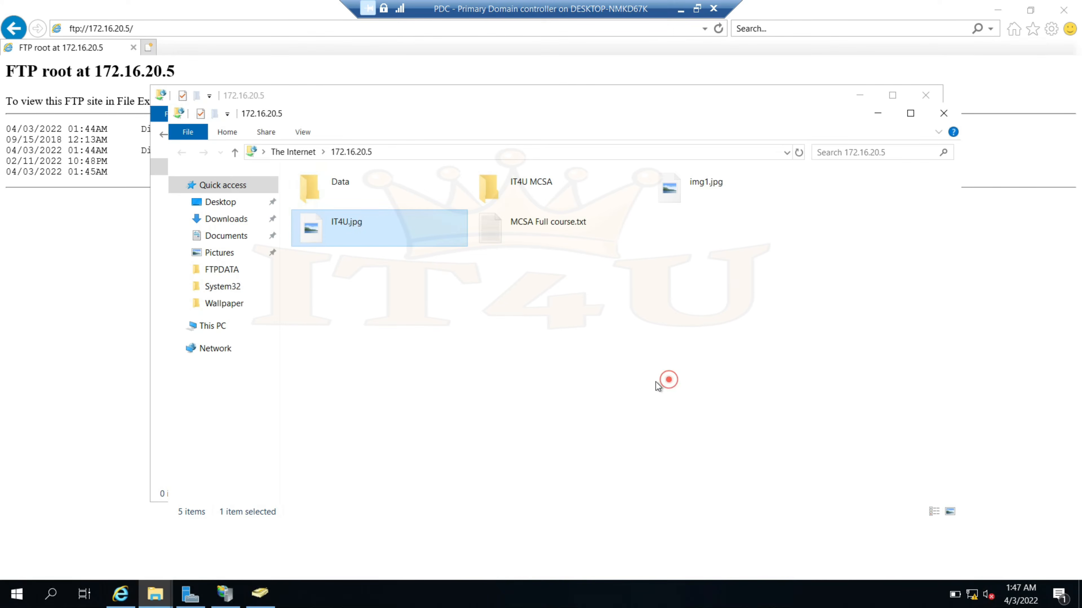
{"action": "double_click", "coordinate": [497, 237]}
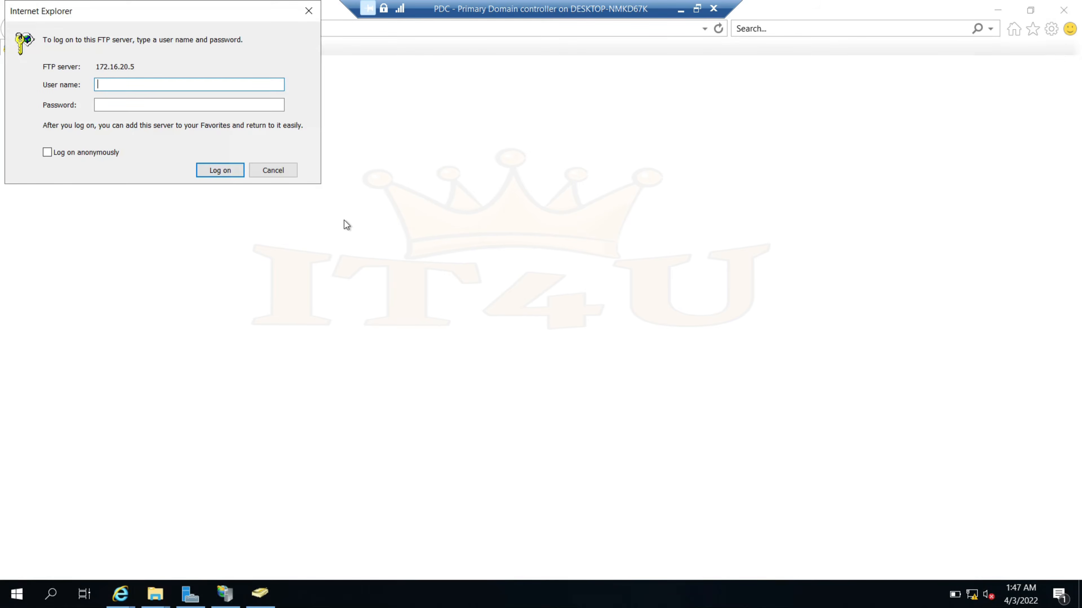
Log on with the HR manager account's credentials to open MCSA Full course.txt
{"action": "left_click", "coordinate": [138, 84]}
{"action": "type", "text": "hrmanager"}
{"action": "key", "text": "Tab"}
{"action": "type", "text": "****"}
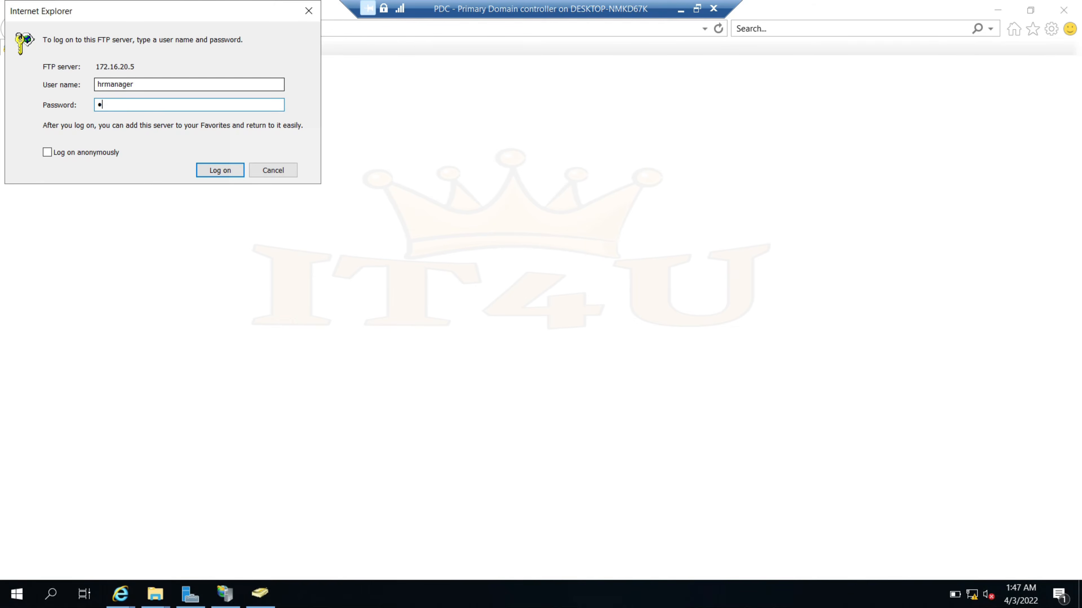
{"action": "key", "text": "Return"}
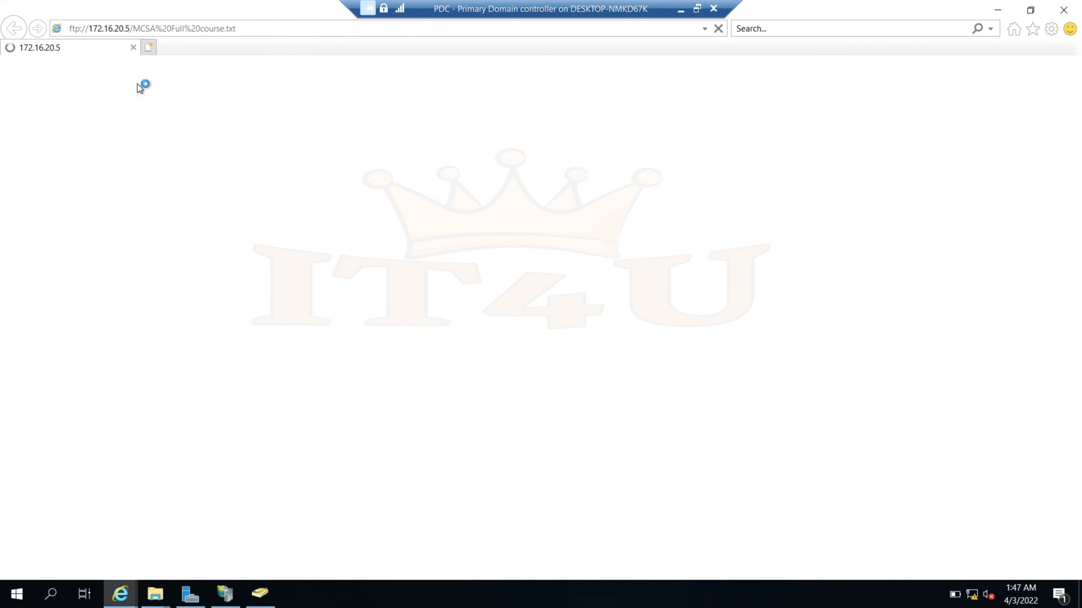
Inspect the address bar URL, highlighting the file name at its end
{"action": "left_click", "coordinate": [209, 195]}
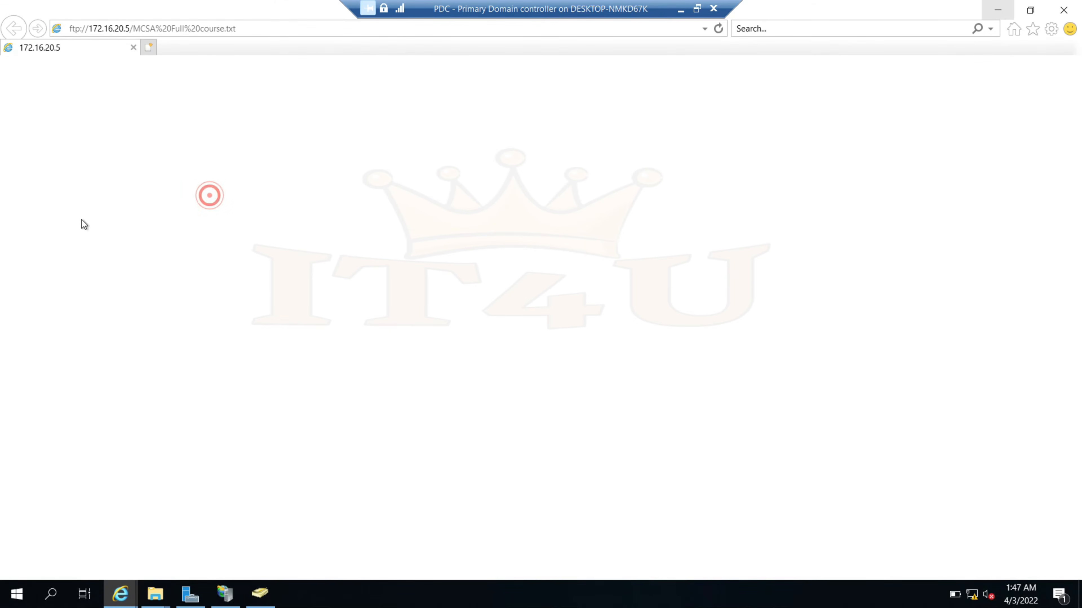
{"action": "left_click", "coordinate": [266, 30]}
{"action": "left_click", "coordinate": [253, 29]}
{"action": "left_click_drag", "start_coordinate": [253, 28], "coordinate": [196, 28]}
{"action": "left_click", "coordinate": [261, 121]}
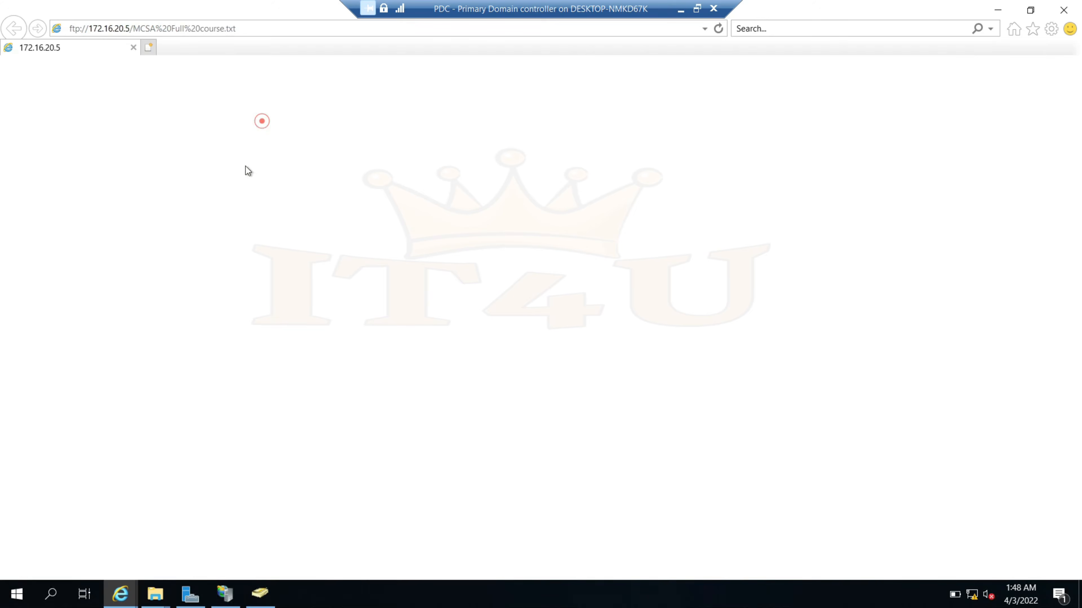
Create a new folder named MCSA-Data in the FTP site root
{"action": "left_click", "coordinate": [458, 349]}
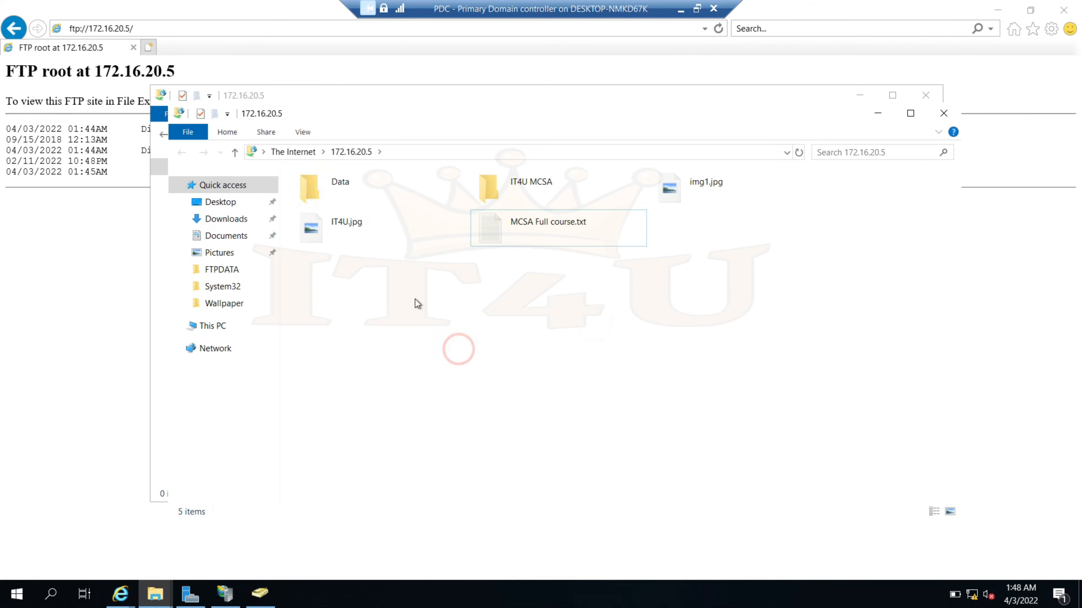
{"action": "right_click", "coordinate": [410, 295]}
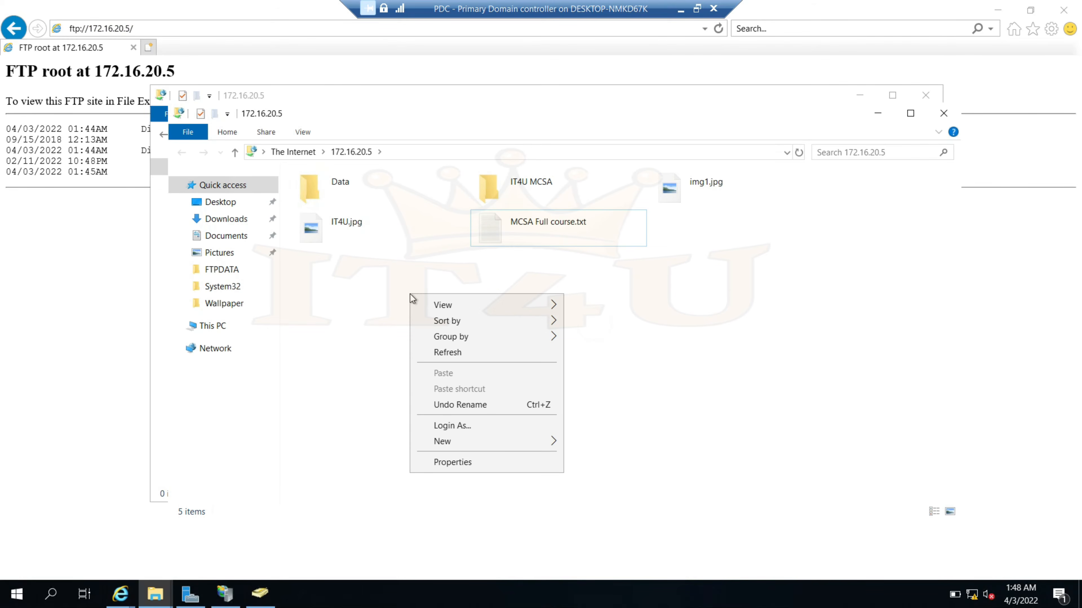
{"action": "left_click", "coordinate": [478, 443]}
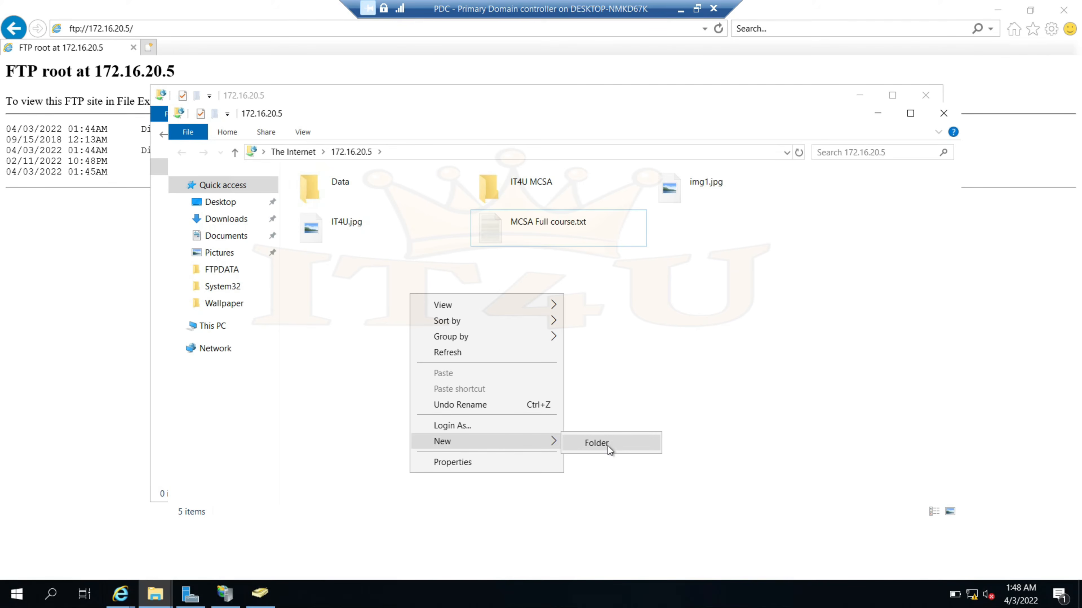
{"action": "left_click", "coordinate": [596, 443]}
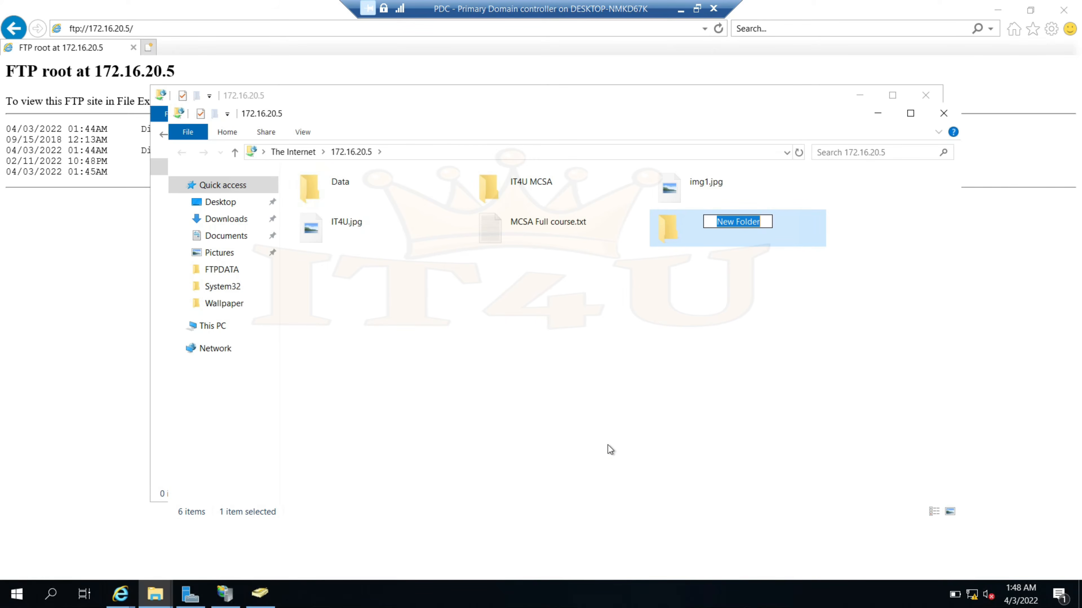
{"action": "type", "text": "M"}
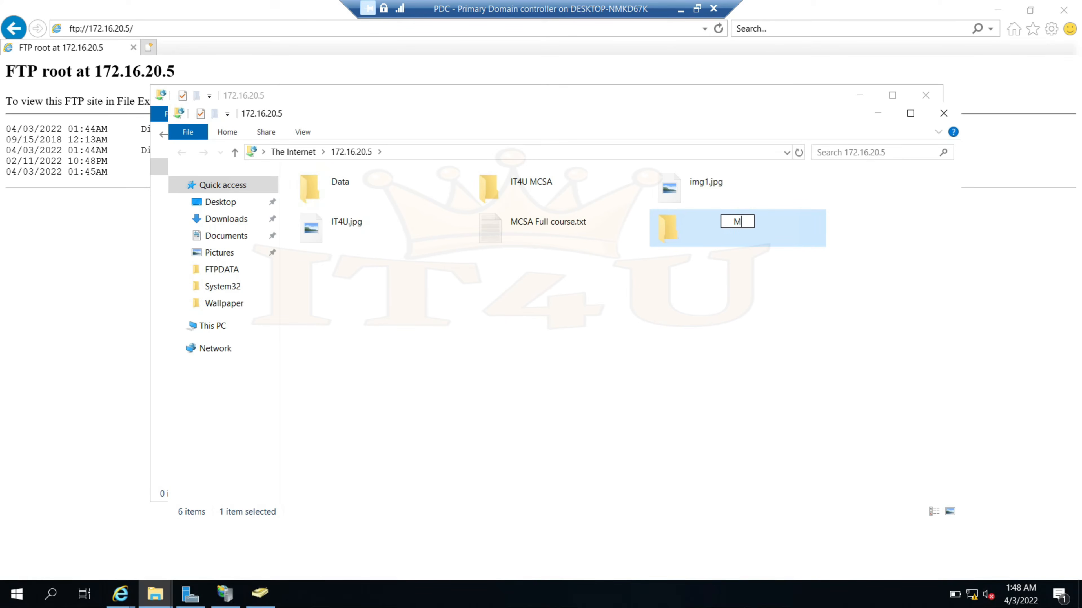
{"action": "type", "text": "CSA-Data"}
{"action": "key", "text": "Return"}
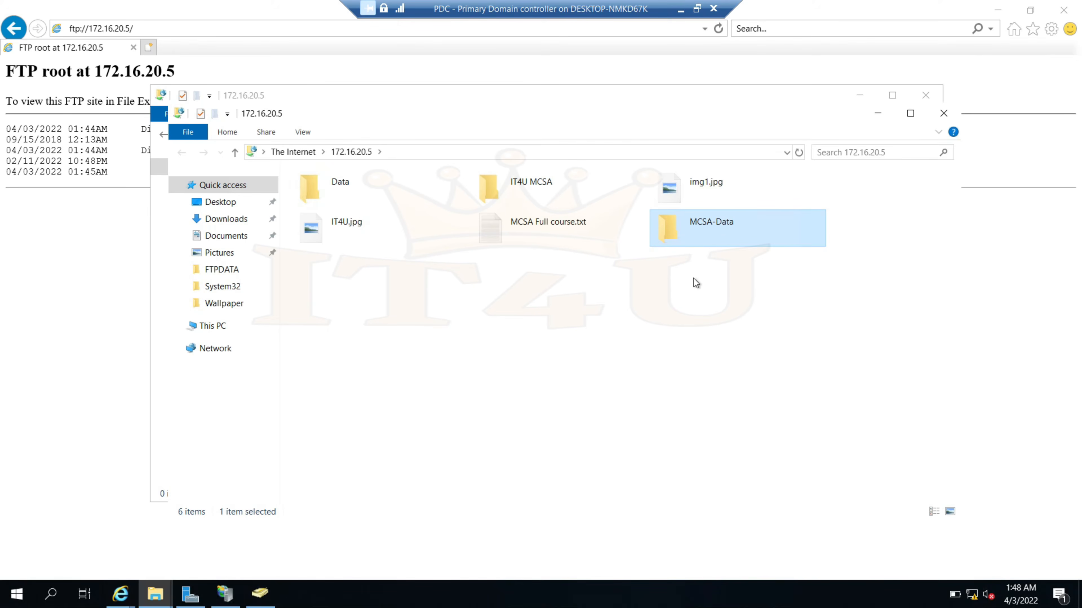
Open MCSA-Data to confirm it is empty, then return to the FTP root
{"action": "double_click", "coordinate": [709, 230]}
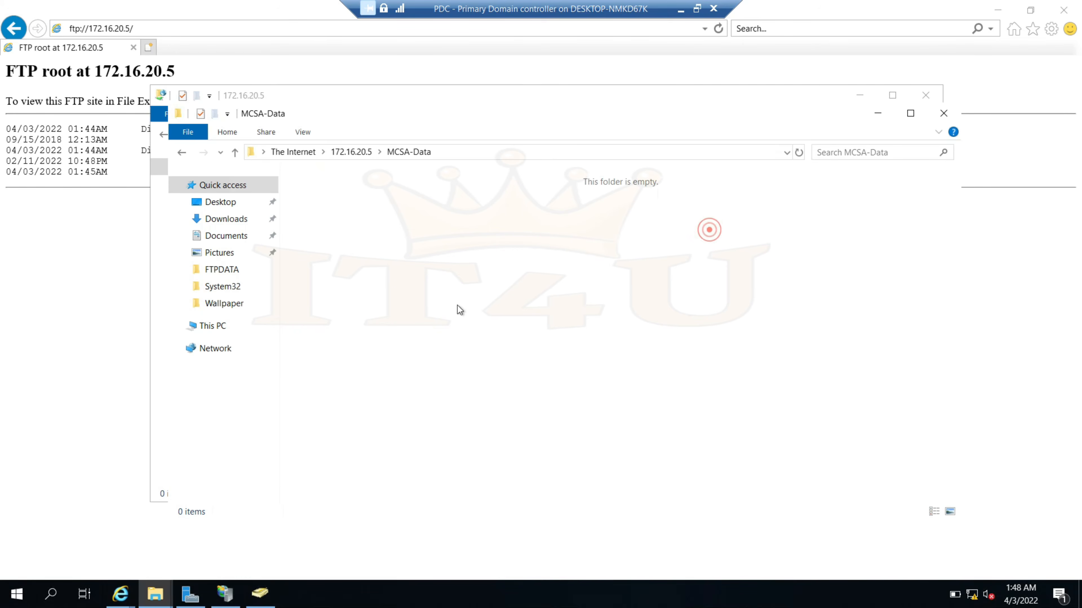
{"action": "right_click", "coordinate": [385, 264]}
{"action": "left_click", "coordinate": [474, 410]}
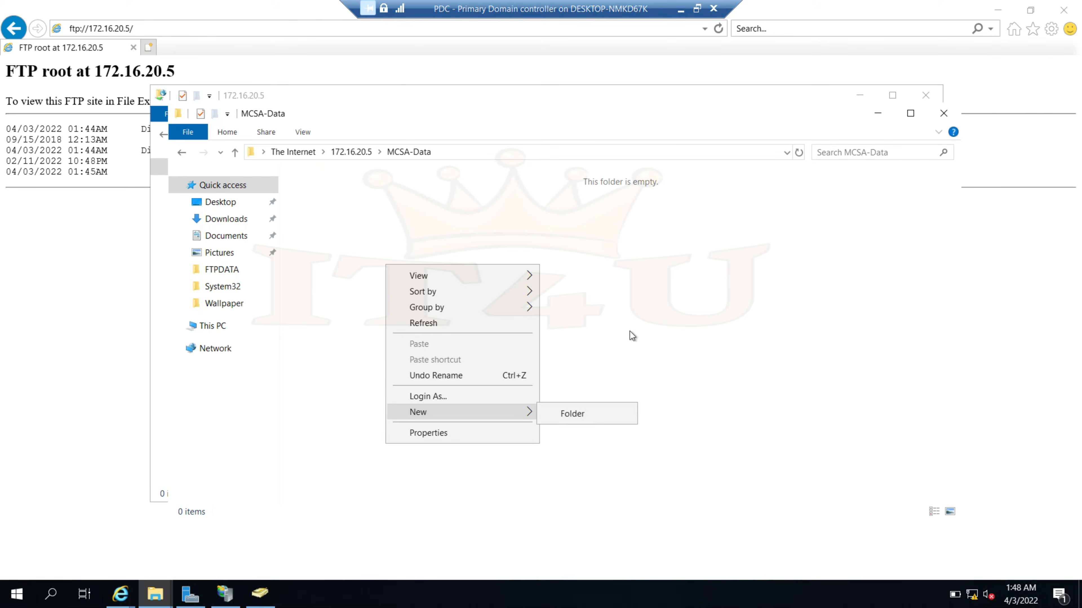
{"action": "left_click", "coordinate": [642, 327]}
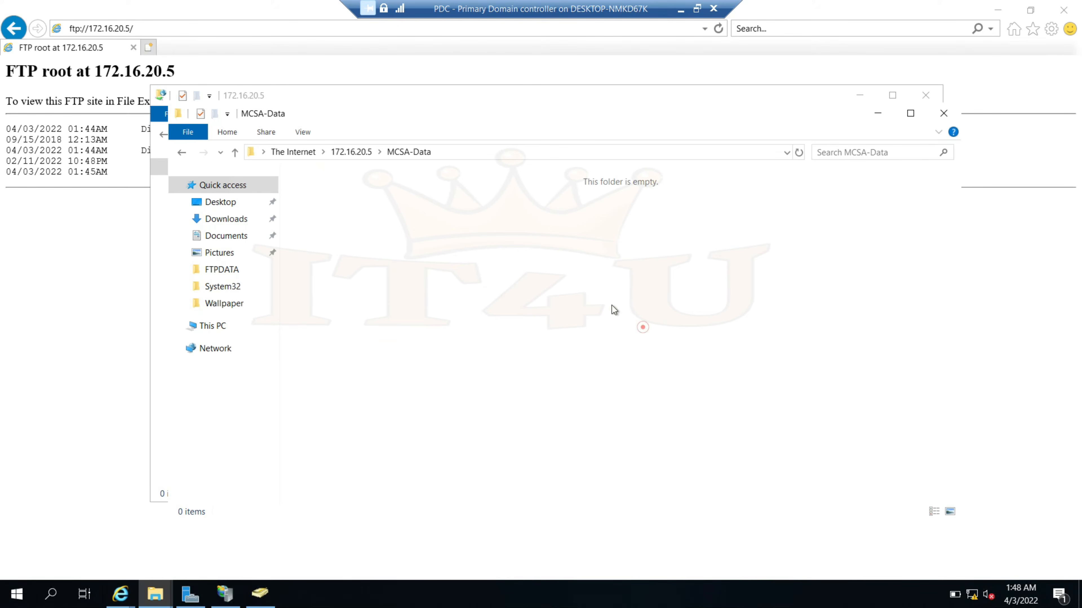
{"action": "left_click", "coordinate": [234, 152]}
{"action": "left_click", "coordinate": [702, 236]}
{"action": "right_click", "coordinate": [702, 237]}
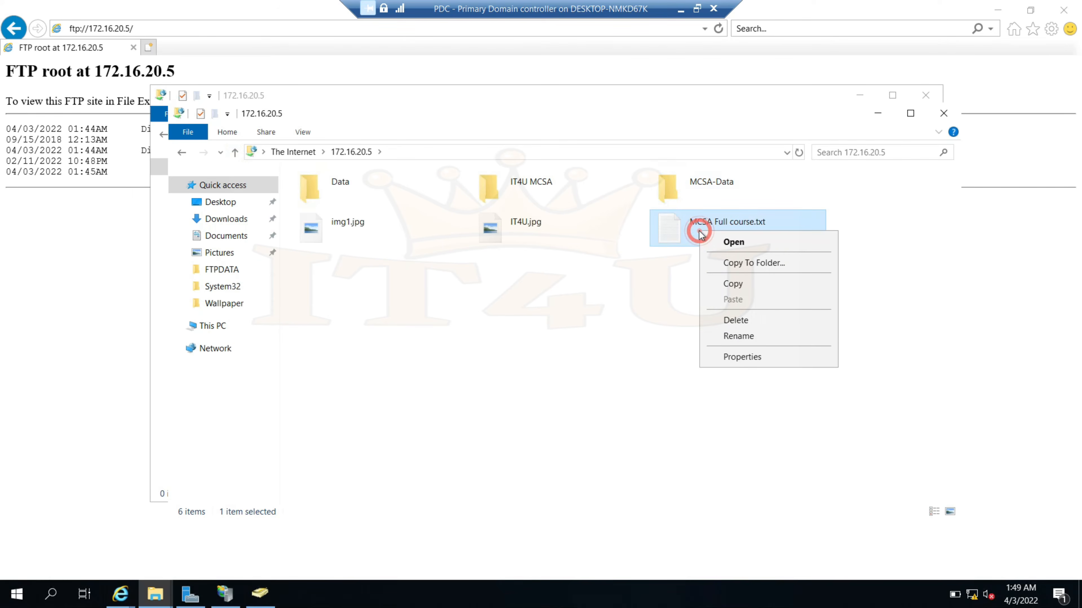
{"action": "left_click", "coordinate": [733, 283]}
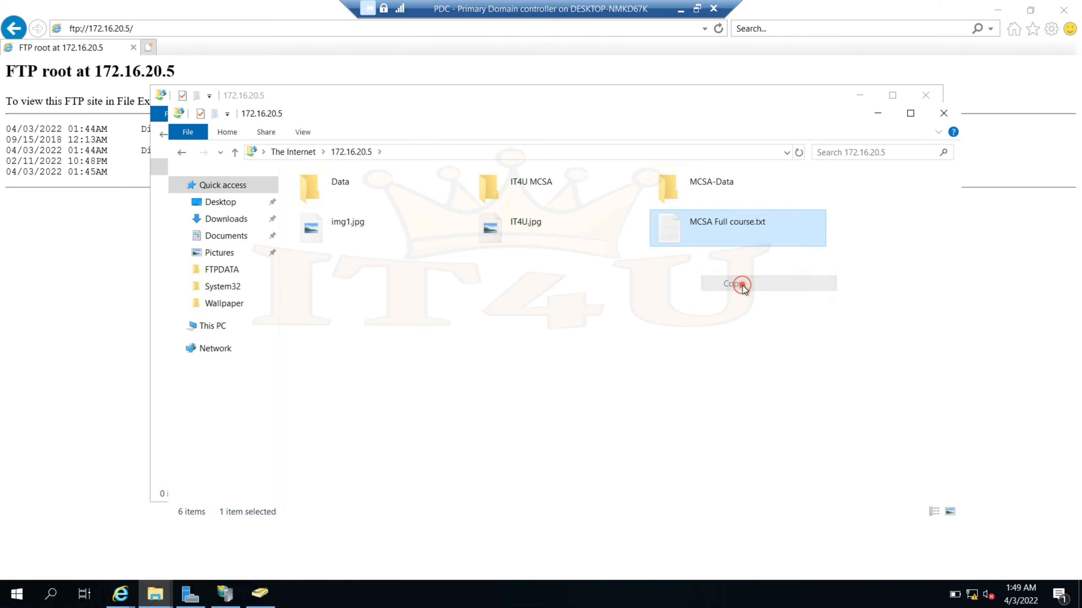
{"action": "double_click", "coordinate": [699, 181]}
{"action": "right_click", "coordinate": [492, 245]}
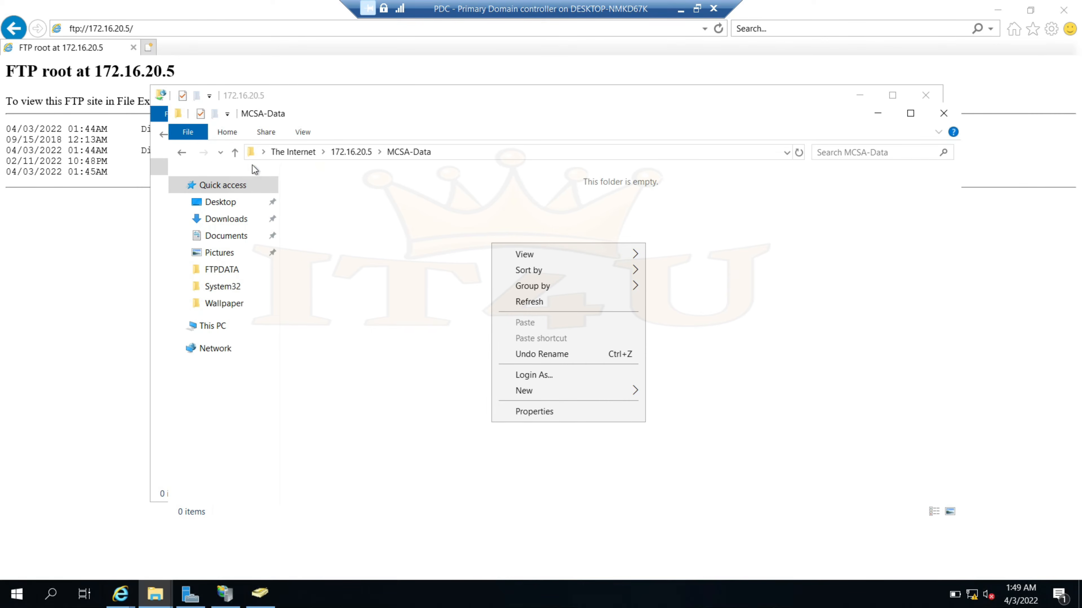
{"action": "left_click", "coordinate": [235, 152]}
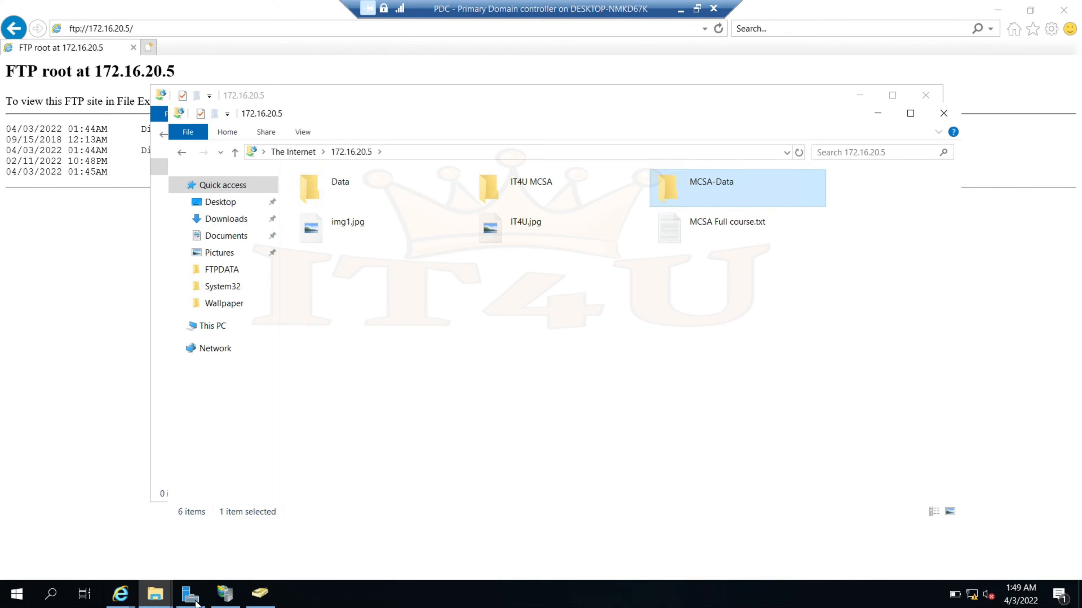
Open C:\FTPDATA's Security properties and view the Users group permissions
{"action": "mouse_move", "coordinate": [155, 593]}
{"action": "left_click", "coordinate": [113, 536]}
{"action": "left_click", "coordinate": [203, 307]}
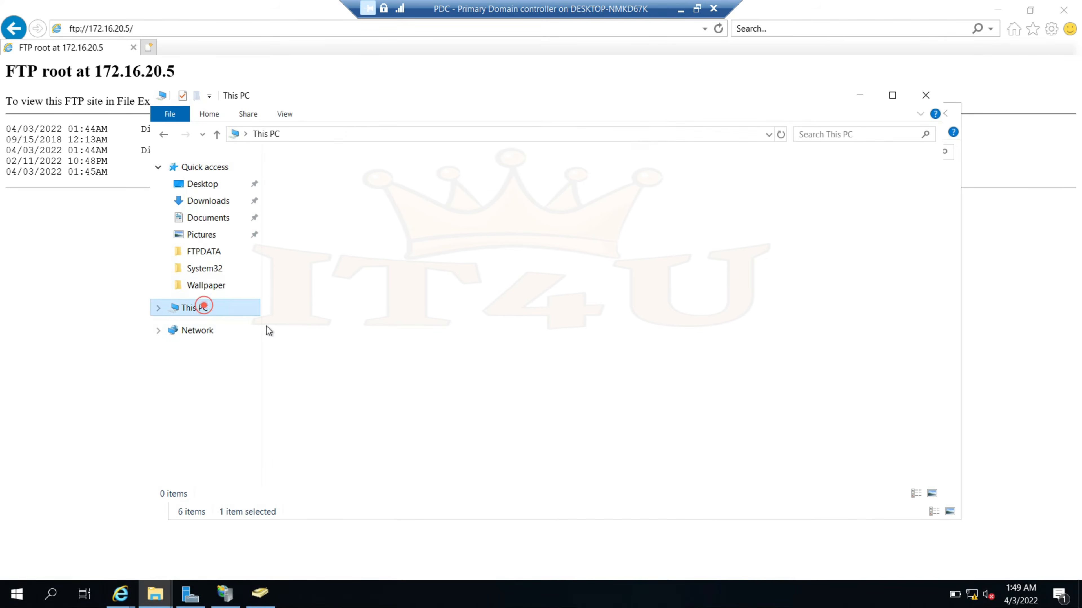
{"action": "double_click", "coordinate": [360, 318]}
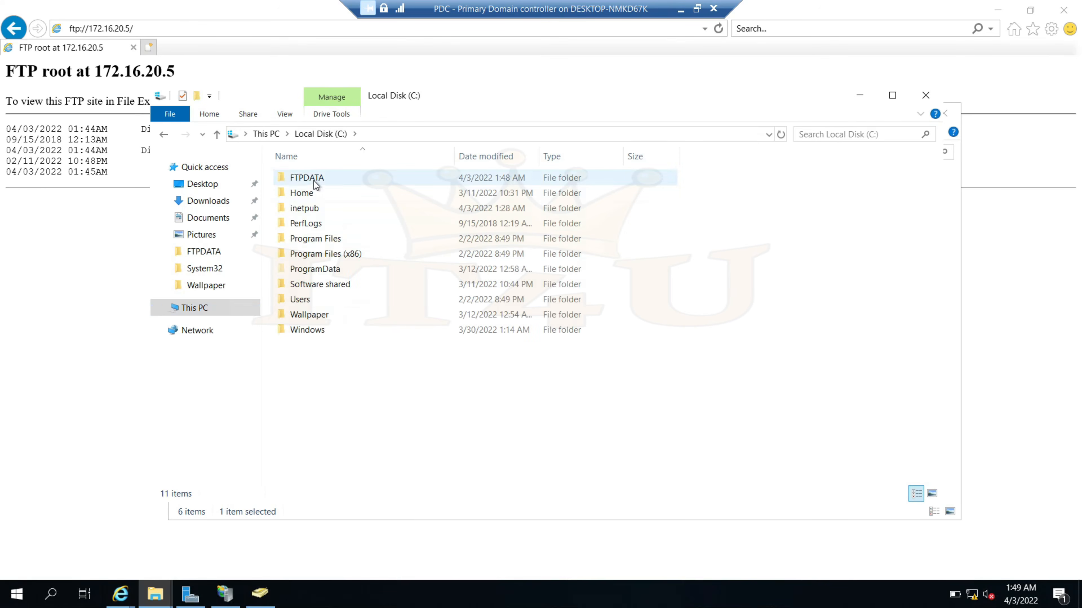
{"action": "left_click", "coordinate": [312, 178]}
{"action": "right_click", "coordinate": [312, 178]}
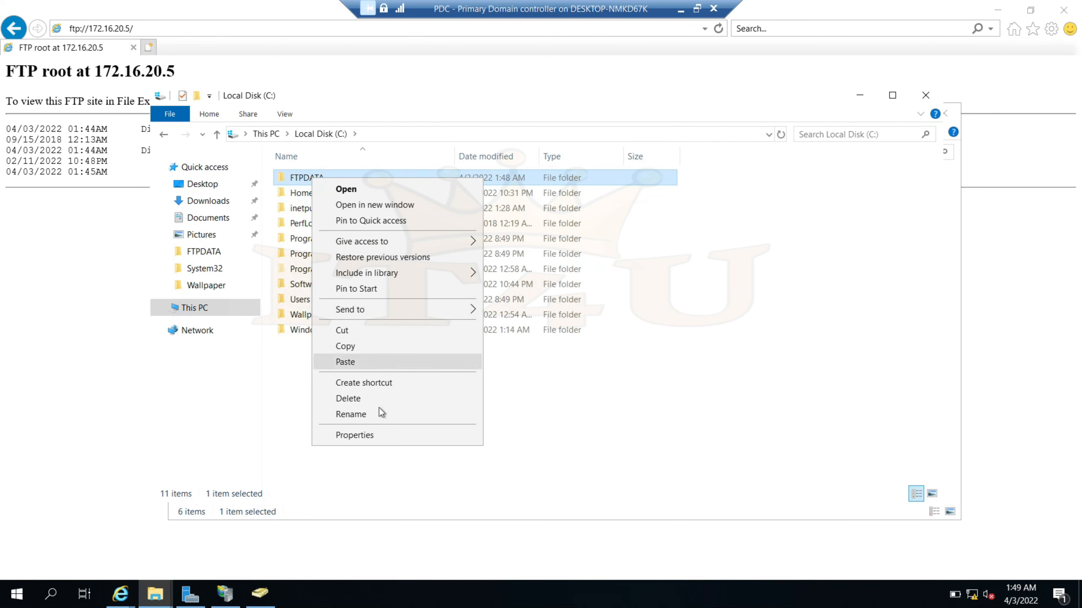
{"action": "left_click", "coordinate": [389, 435]}
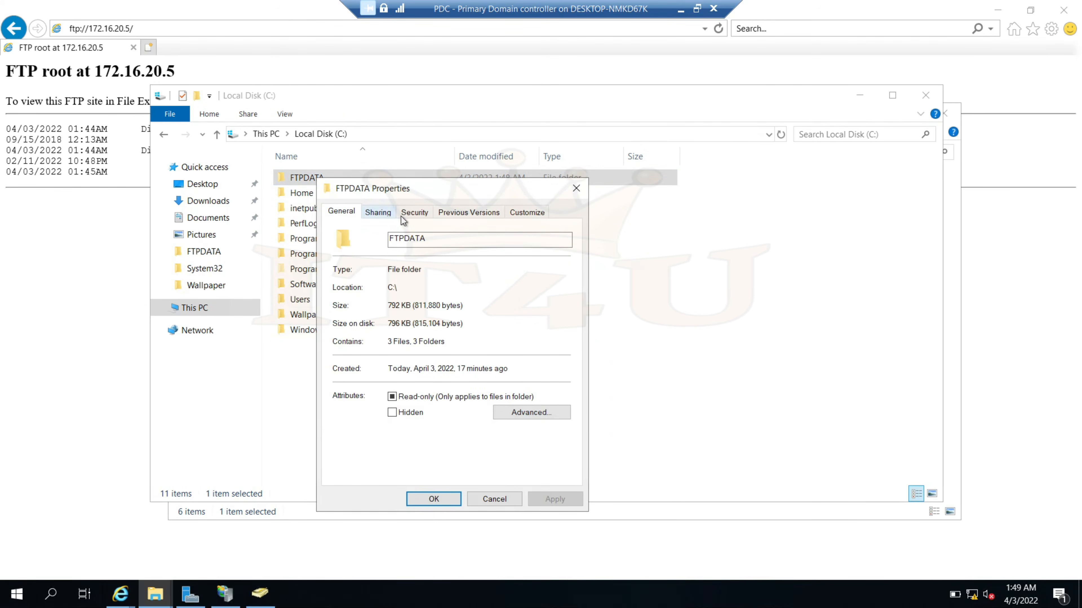
{"action": "left_click", "coordinate": [411, 214]}
{"action": "left_click", "coordinate": [388, 302]}
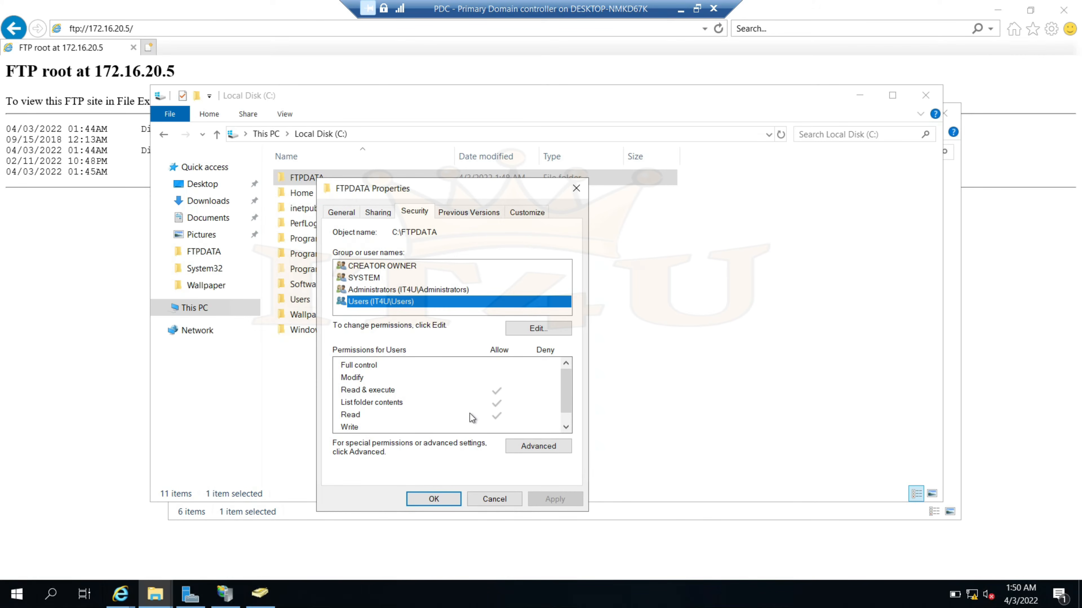
Try removing the inherited Users group, accept the warning, and cancel the edits
{"action": "key", "text": "Tab"}
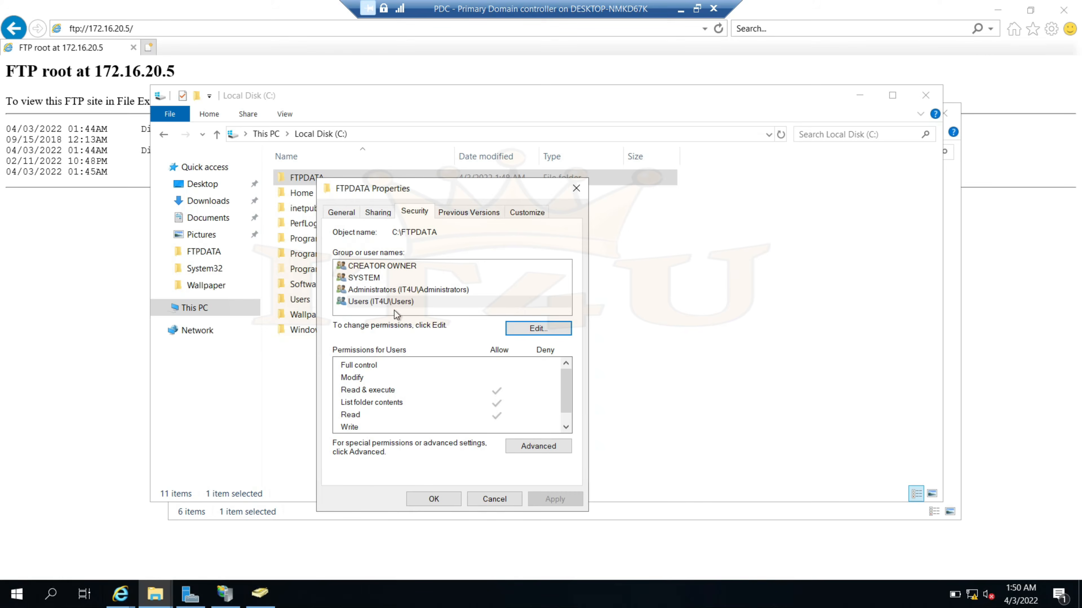
{"action": "left_click", "coordinate": [539, 331]}
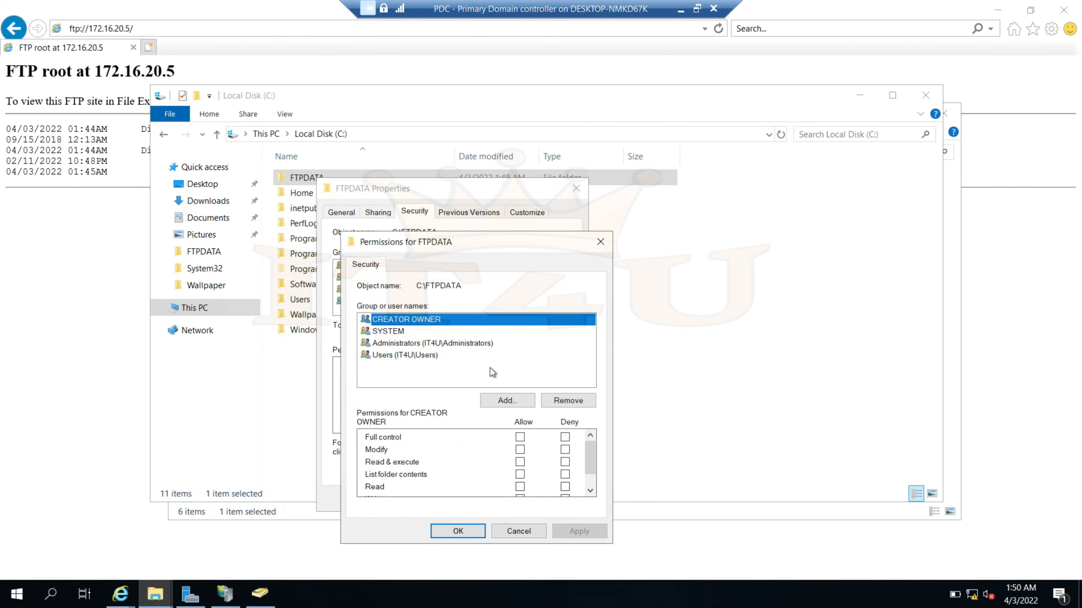
{"action": "left_click", "coordinate": [412, 357]}
{"action": "left_click", "coordinate": [573, 402]}
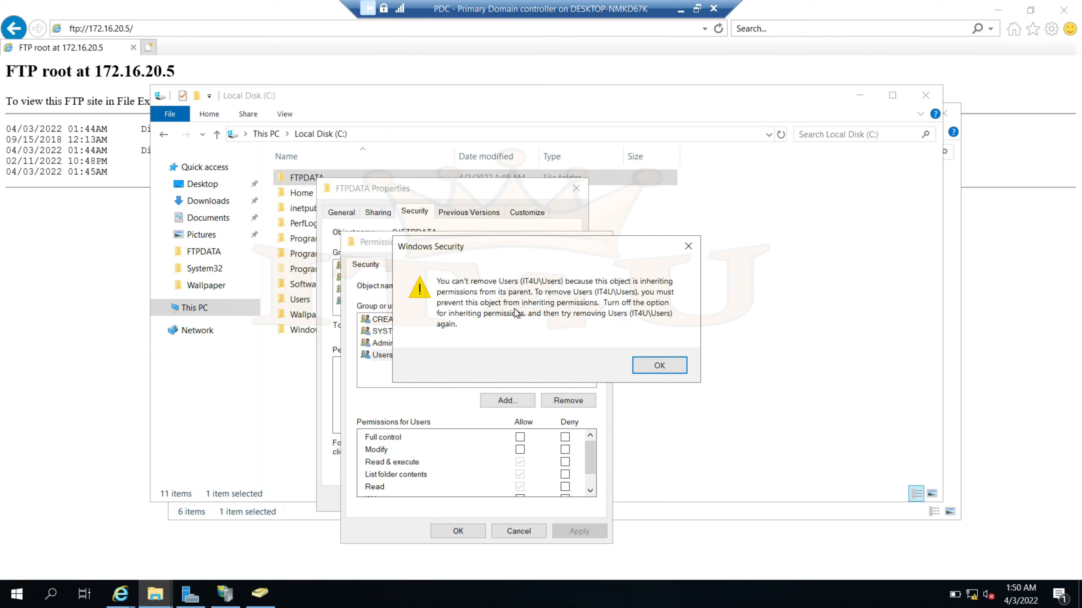
{"action": "left_click", "coordinate": [650, 367]}
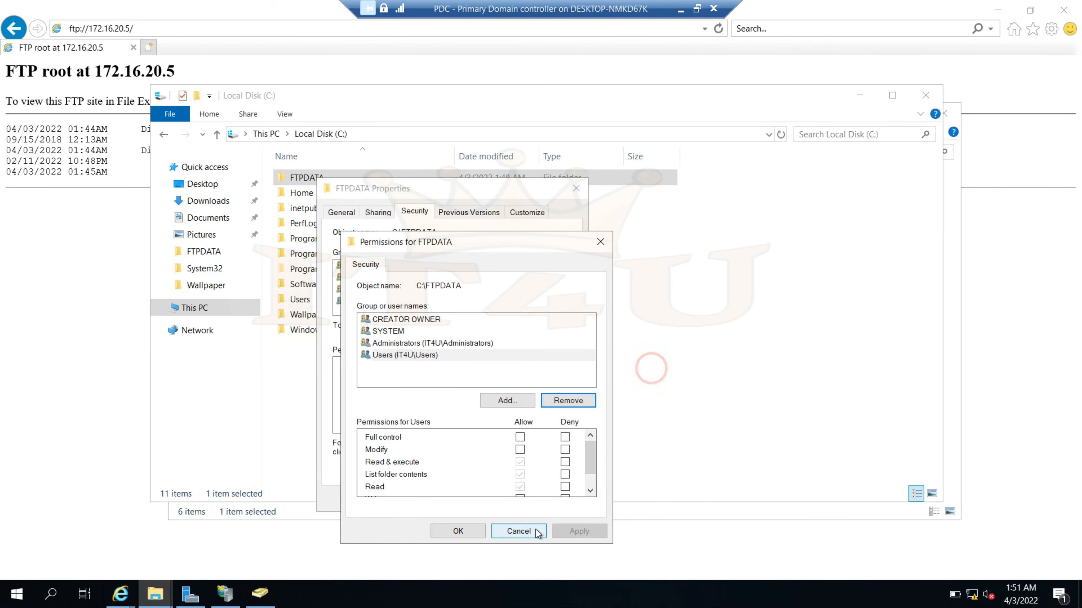
{"action": "left_click", "coordinate": [518, 531]}
Reopen FTPDATA's Advanced Security Settings and review the two Users entries
{"action": "left_click", "coordinate": [507, 501]}
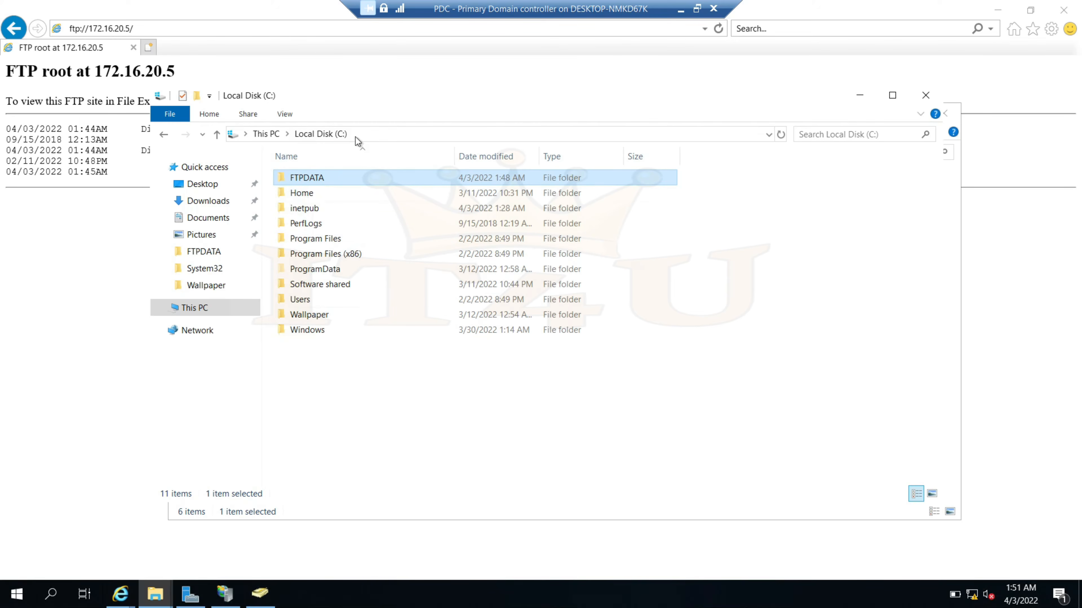
{"action": "mouse_move", "coordinate": [318, 178]}
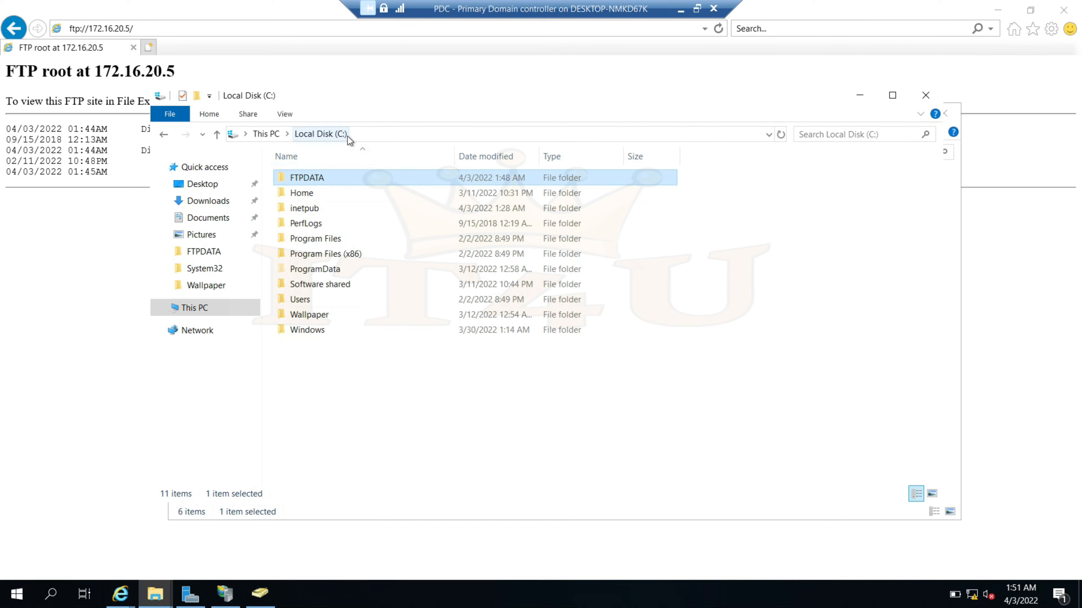
{"action": "right_click", "coordinate": [322, 180]}
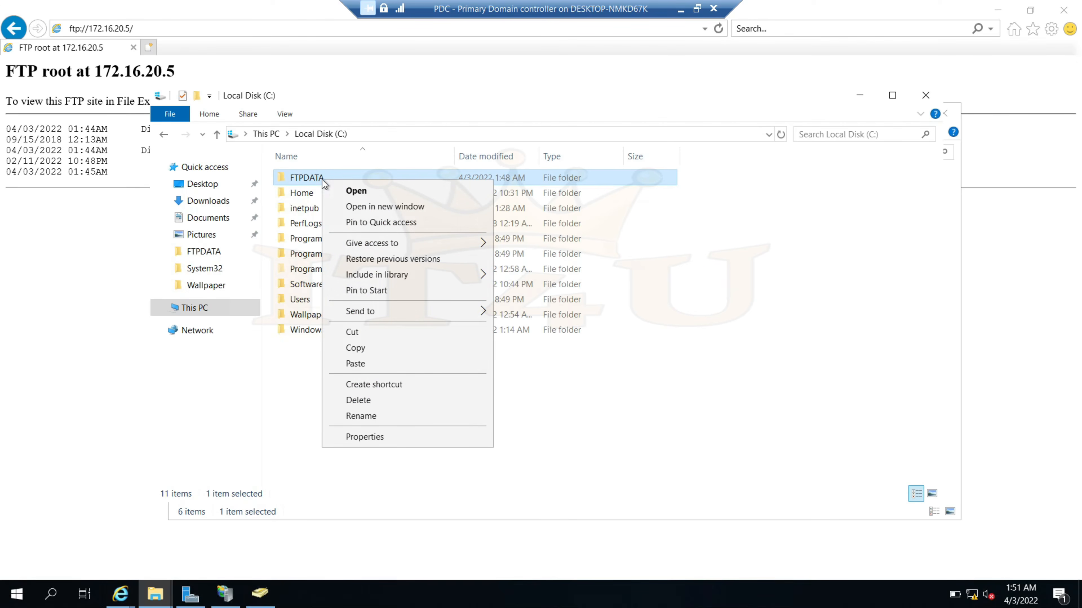
{"action": "left_click", "coordinate": [389, 438]}
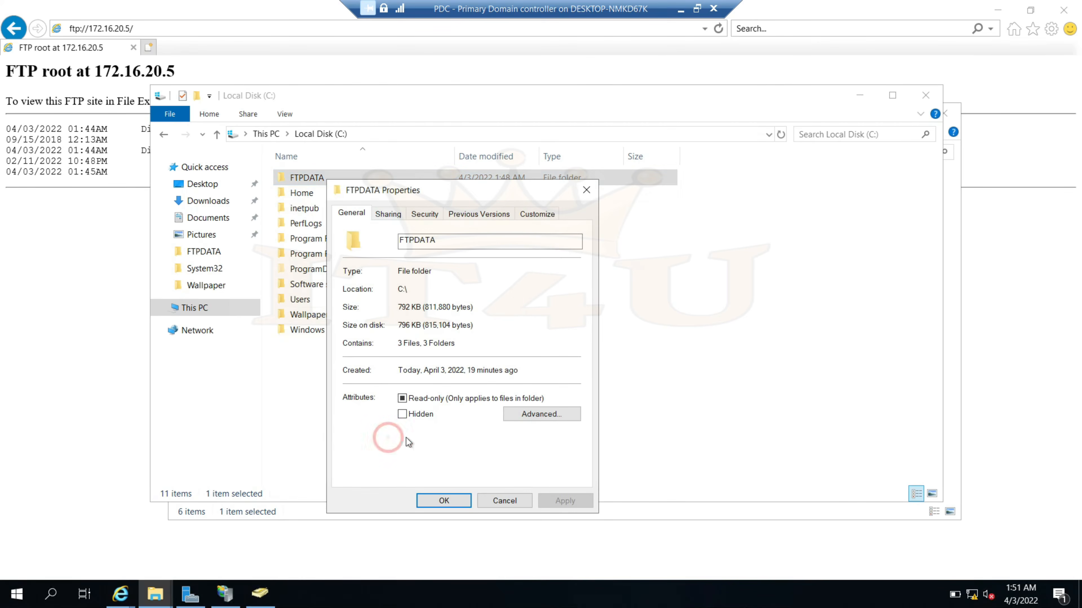
{"action": "left_click", "coordinate": [419, 215]}
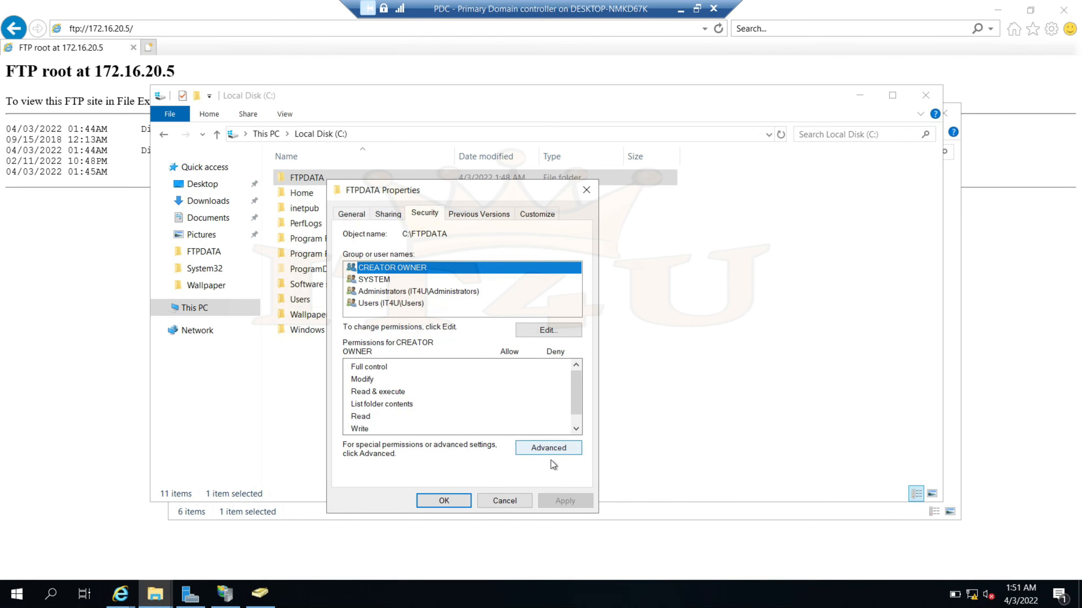
{"action": "left_click", "coordinate": [548, 448]}
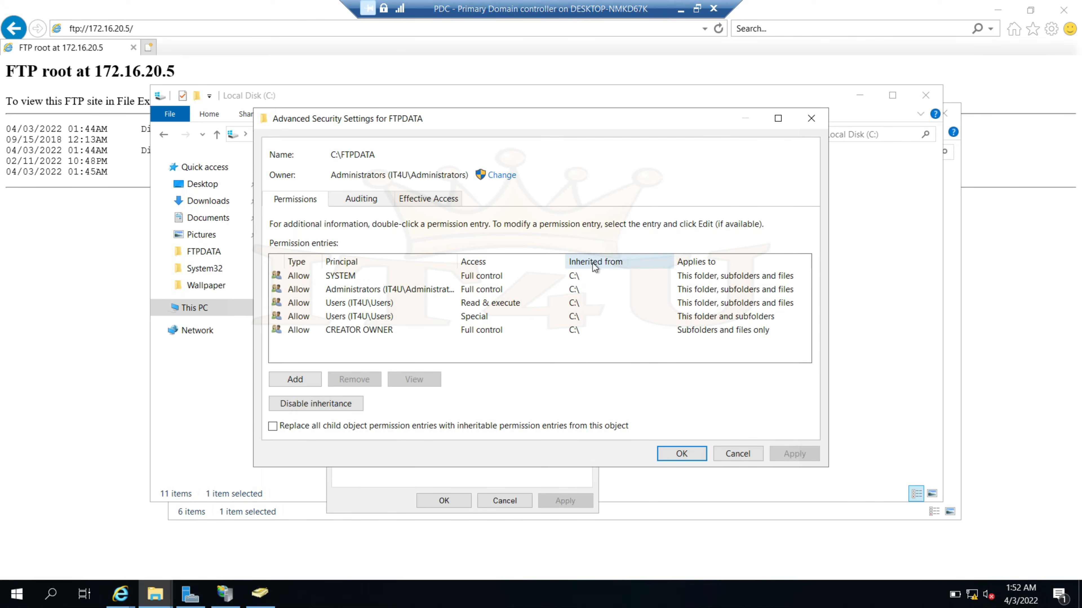
{"action": "left_click", "coordinate": [357, 306]}
{"action": "left_click", "coordinate": [362, 317]}
{"action": "left_click", "coordinate": [357, 307]}
{"action": "left_click", "coordinate": [365, 317]}
{"action": "left_click", "coordinate": [364, 303]}
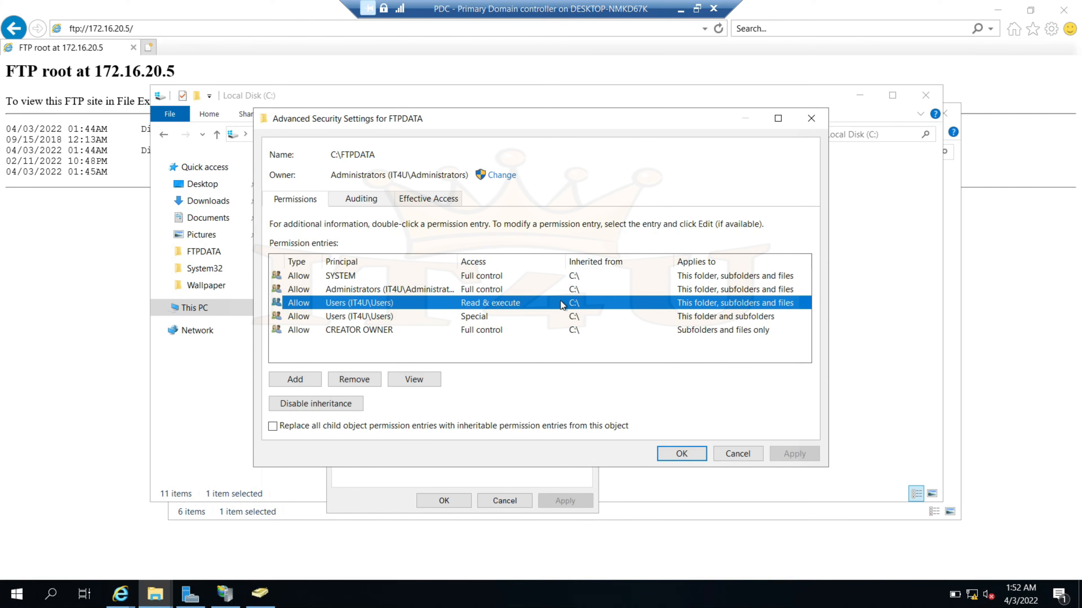
Disable inheritance keeping explicit entries, remove both Users entries, and apply
{"action": "left_click", "coordinate": [313, 407]}
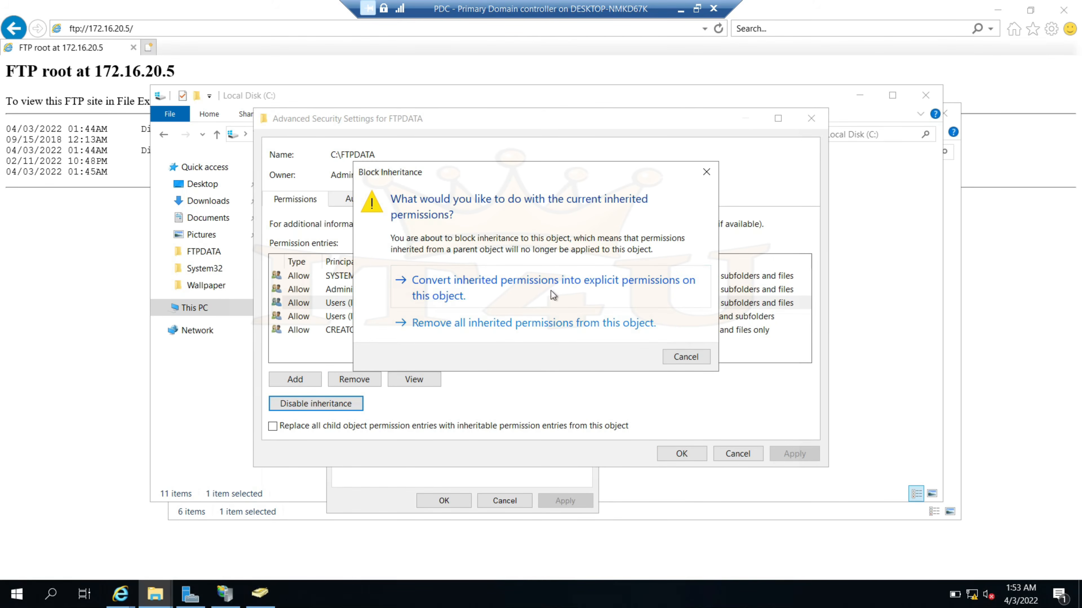
{"action": "left_click", "coordinate": [486, 287]}
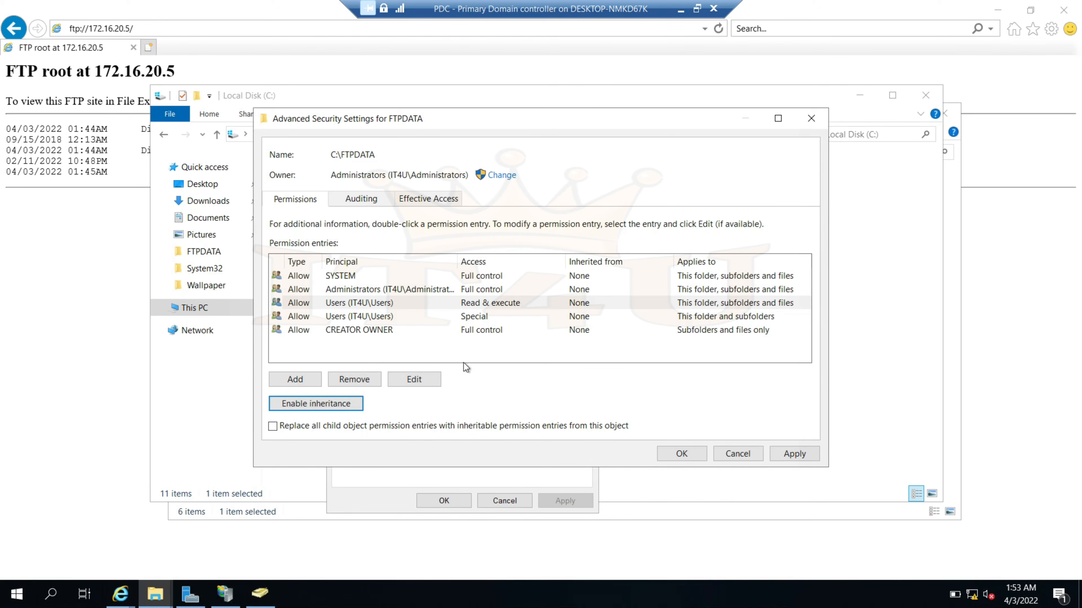
{"action": "left_click", "coordinate": [373, 303]}
{"action": "left_click", "coordinate": [354, 379]}
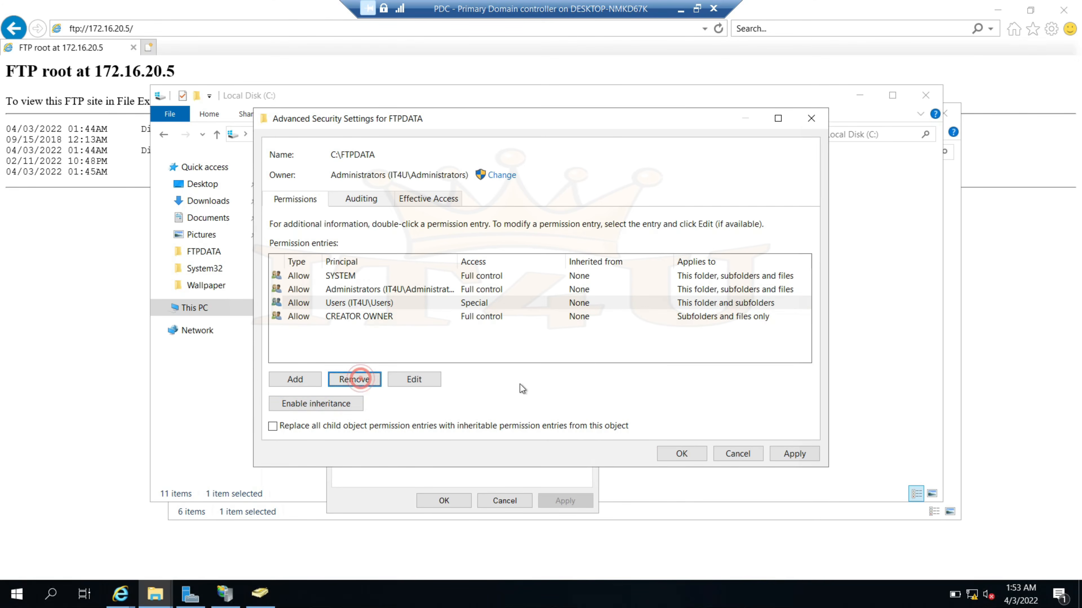
{"action": "left_click", "coordinate": [374, 303]}
{"action": "left_click", "coordinate": [354, 379]}
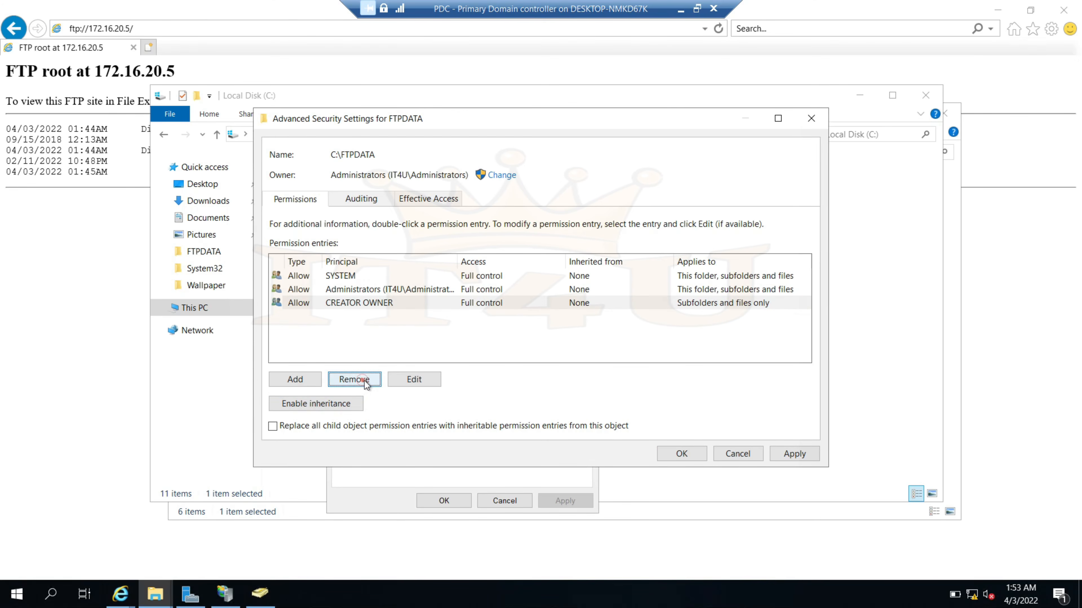
{"action": "left_click", "coordinate": [795, 454]}
{"action": "left_click", "coordinate": [698, 459]}
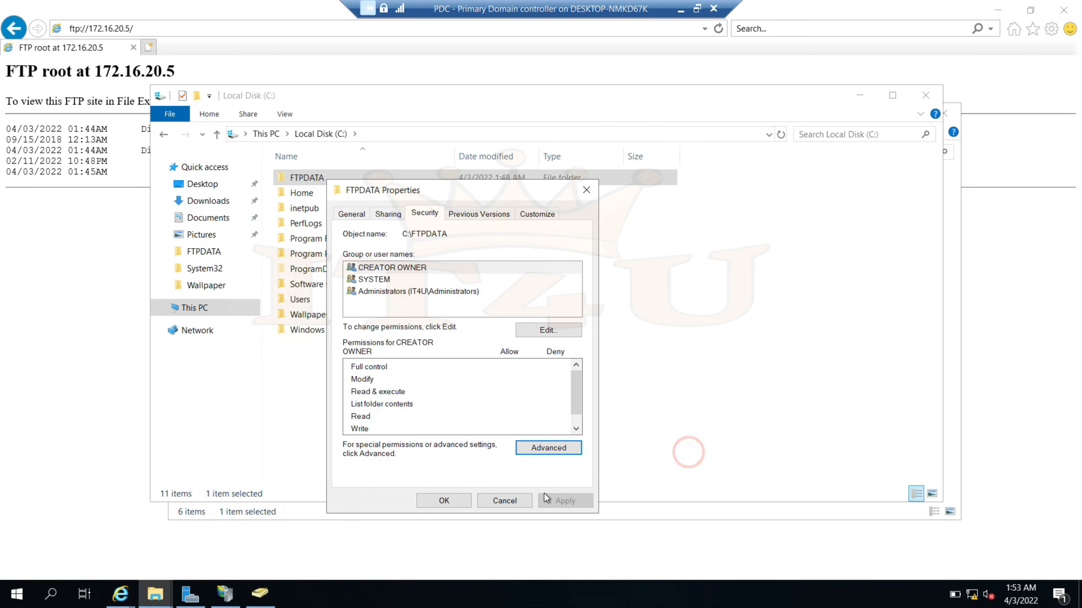
{"action": "left_click", "coordinate": [447, 502]}
Open the editable Security permissions for FTPDATA
{"action": "right_click", "coordinate": [313, 177]}
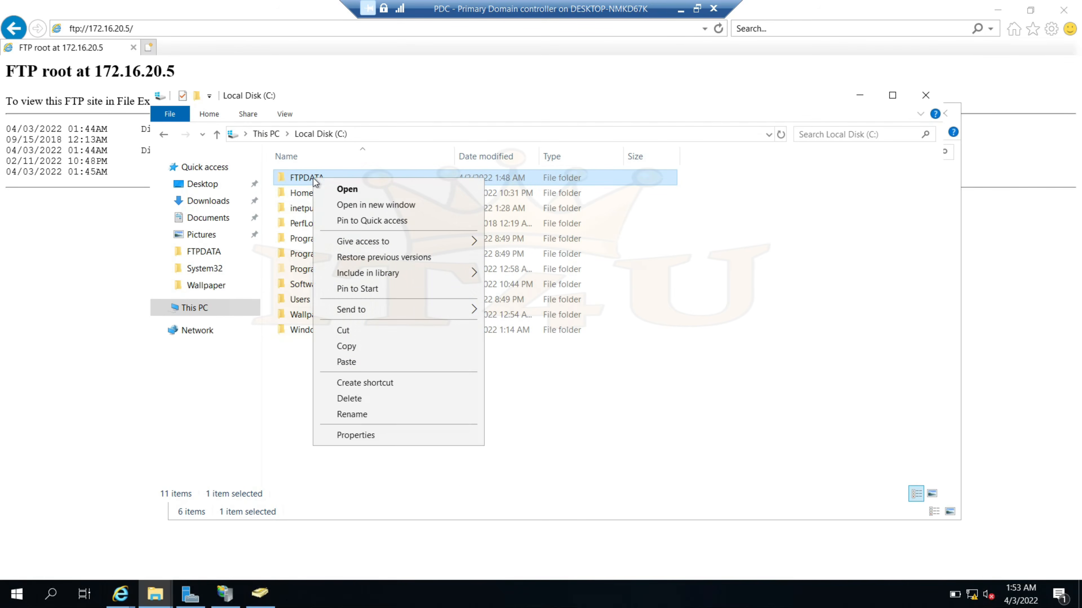
{"action": "left_click", "coordinate": [382, 436]}
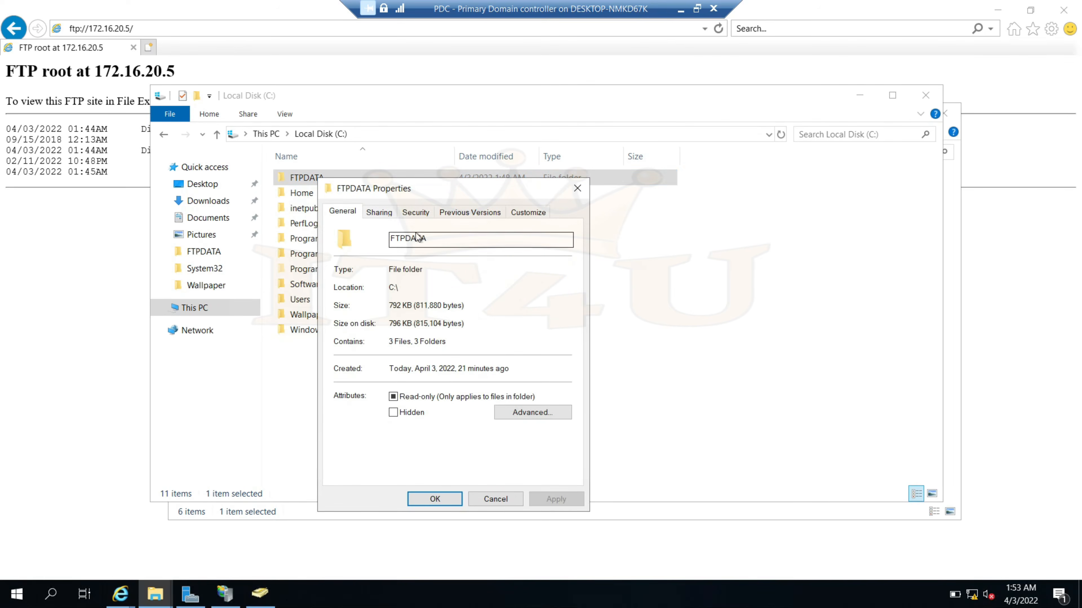
{"action": "left_click", "coordinate": [415, 212]}
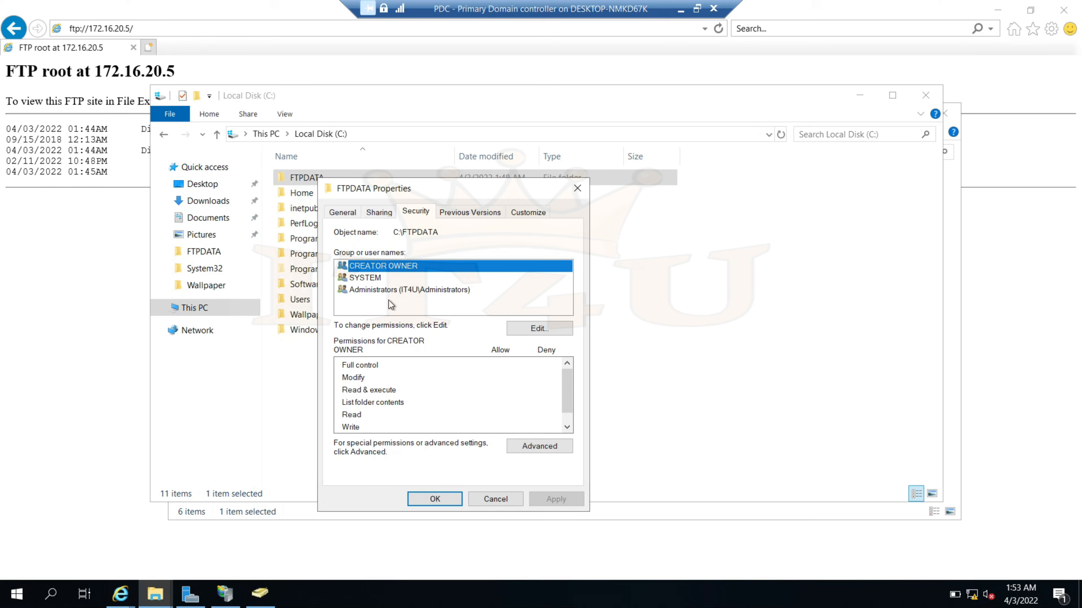
{"action": "left_click", "coordinate": [555, 330]}
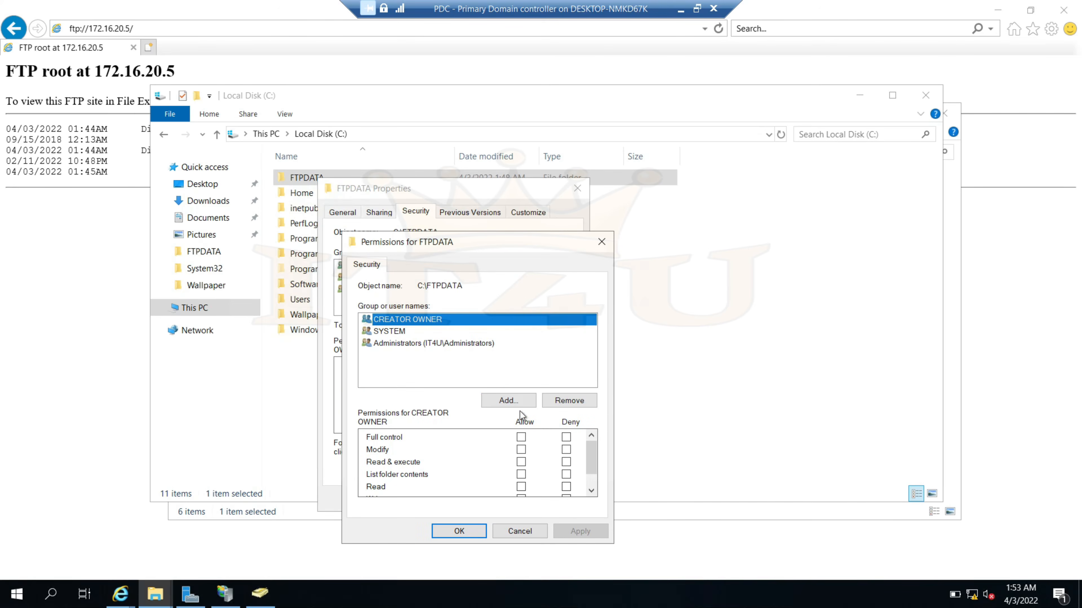
Add FTP_Group via Check Names, review its permissions, then cancel without saving
{"action": "left_click", "coordinate": [516, 403]}
{"action": "left_click", "coordinate": [429, 380]}
{"action": "type", "text": "FTP"}
{"action": "left_click", "coordinate": [654, 370]}
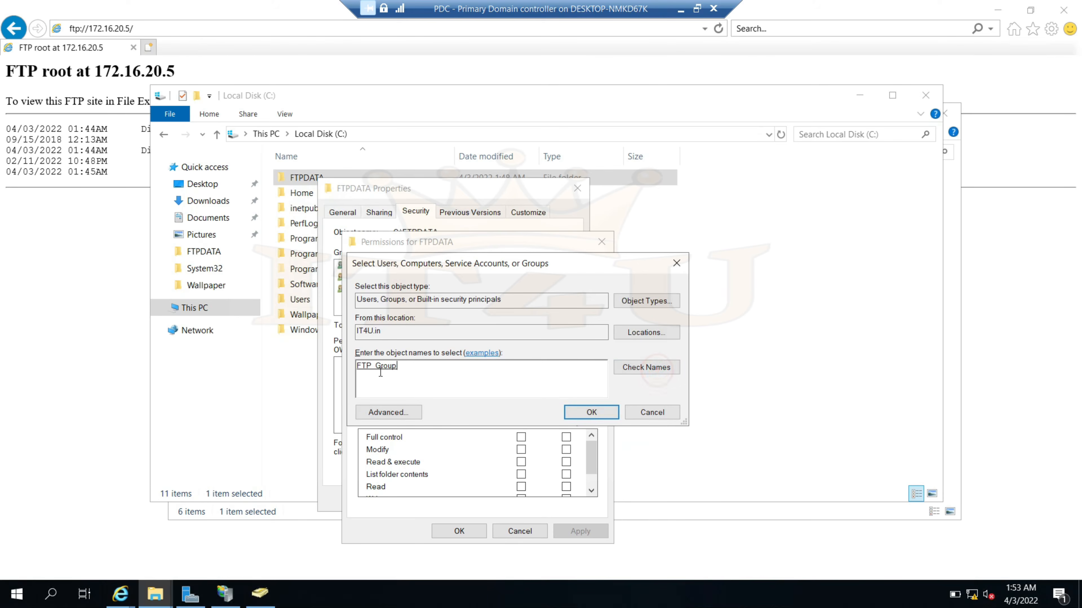
{"action": "left_click", "coordinate": [592, 413]}
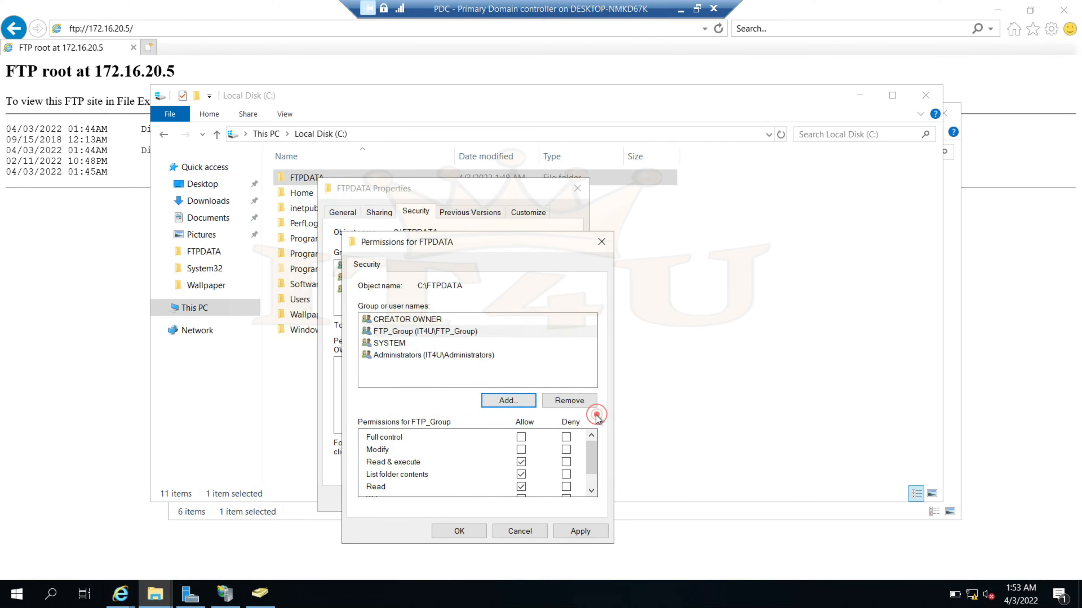
{"action": "left_click", "coordinate": [428, 333]}
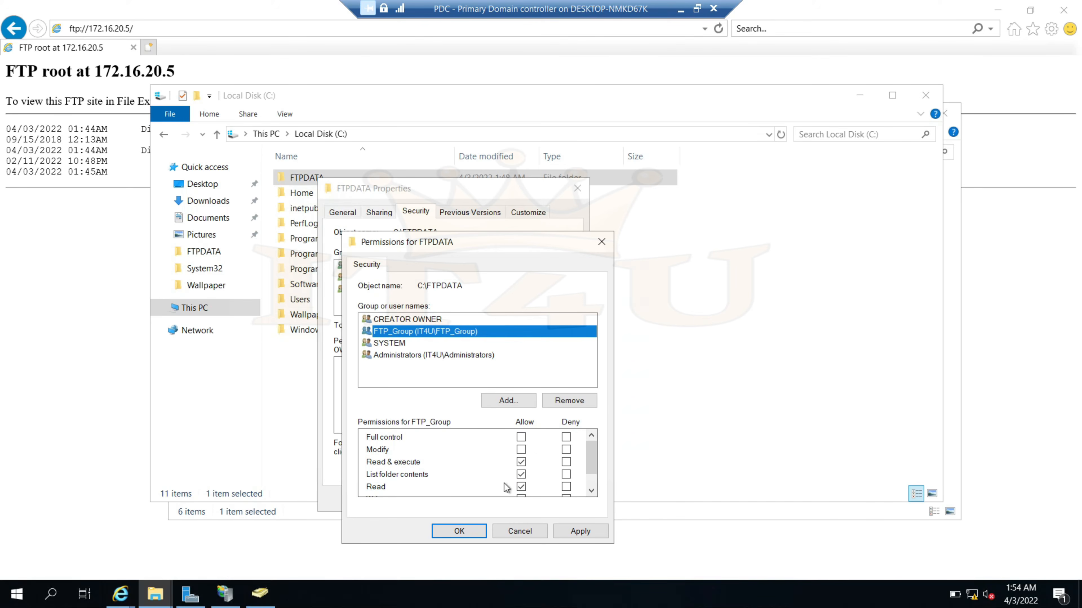
{"action": "left_click", "coordinate": [535, 531]}
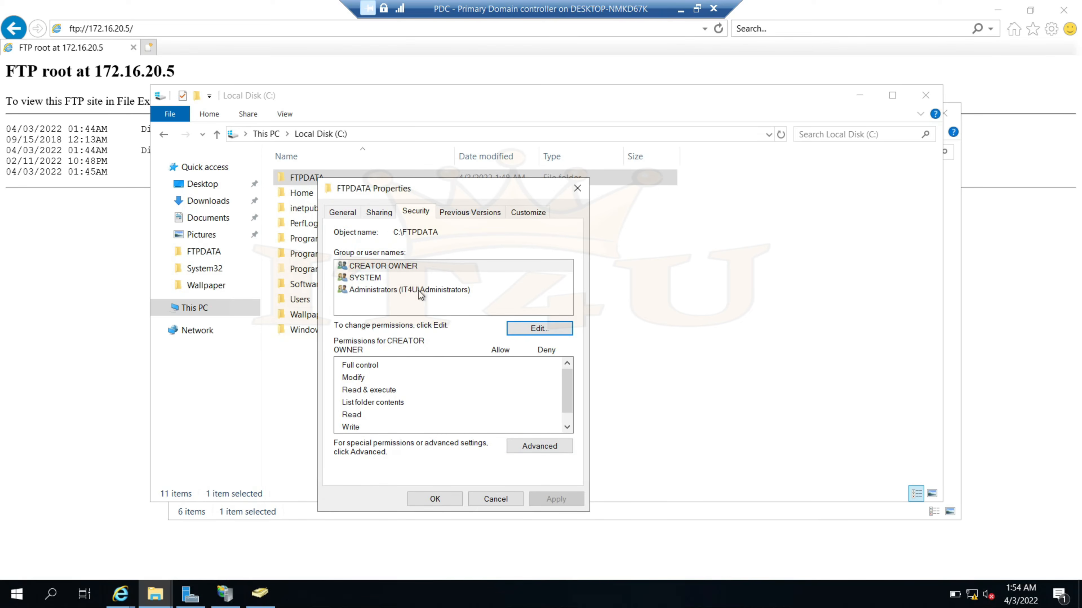
In FTPDATA's advanced security settings, start a new permission entry with FTP_Group as principal
{"action": "left_click", "coordinate": [549, 452]}
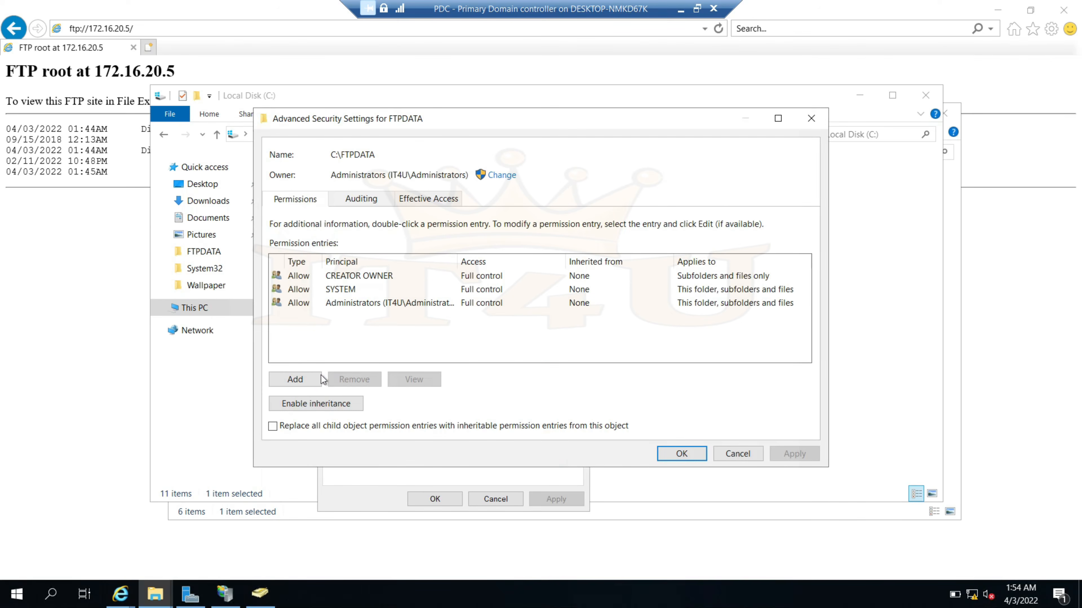
{"action": "left_click", "coordinate": [297, 380]}
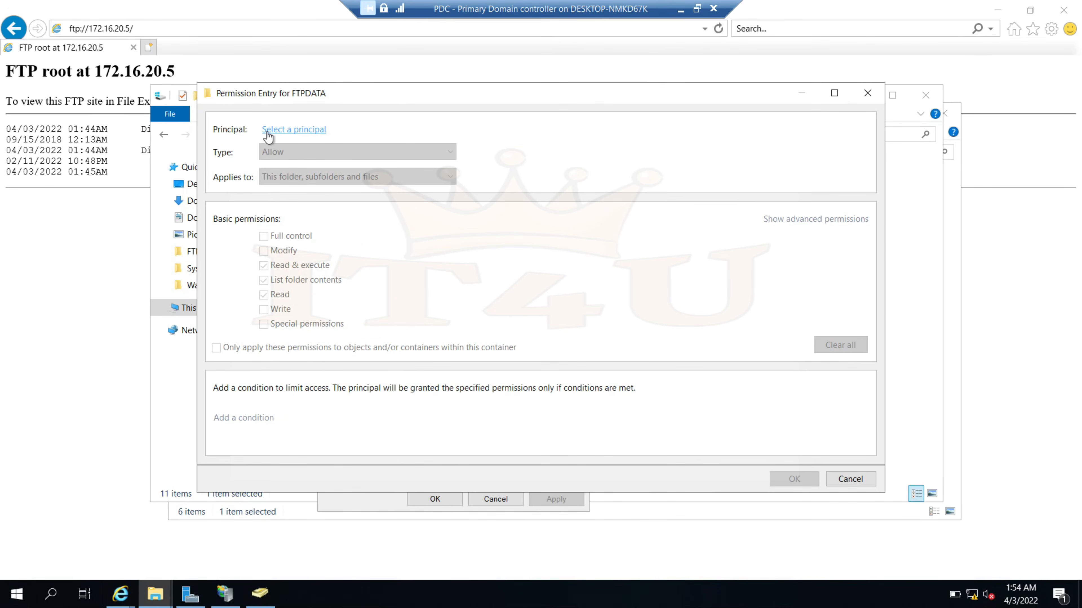
{"action": "left_click", "coordinate": [295, 130]}
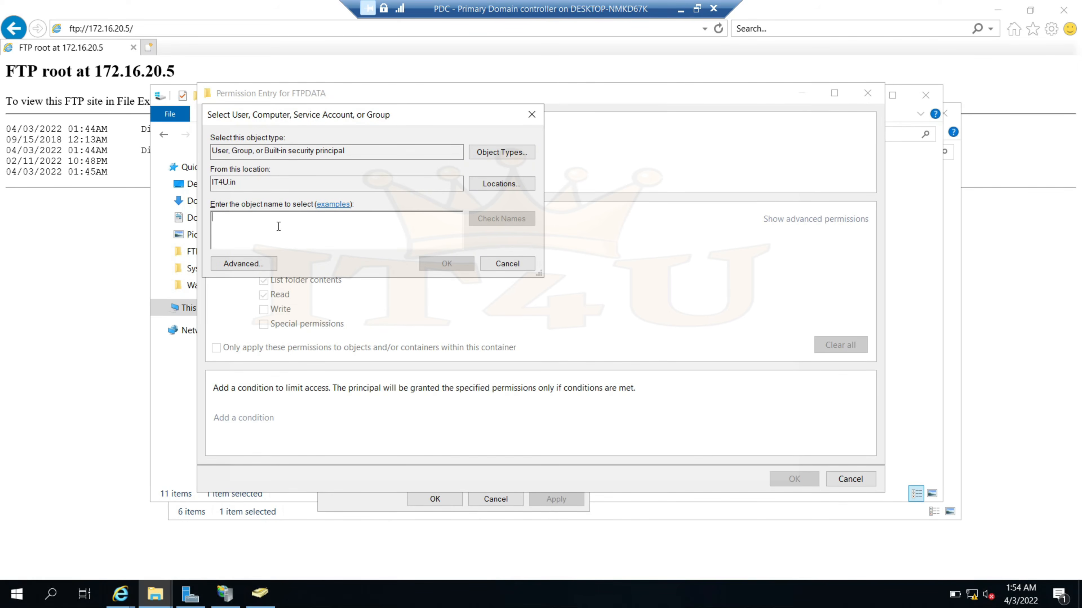
{"action": "type", "text": "F"}
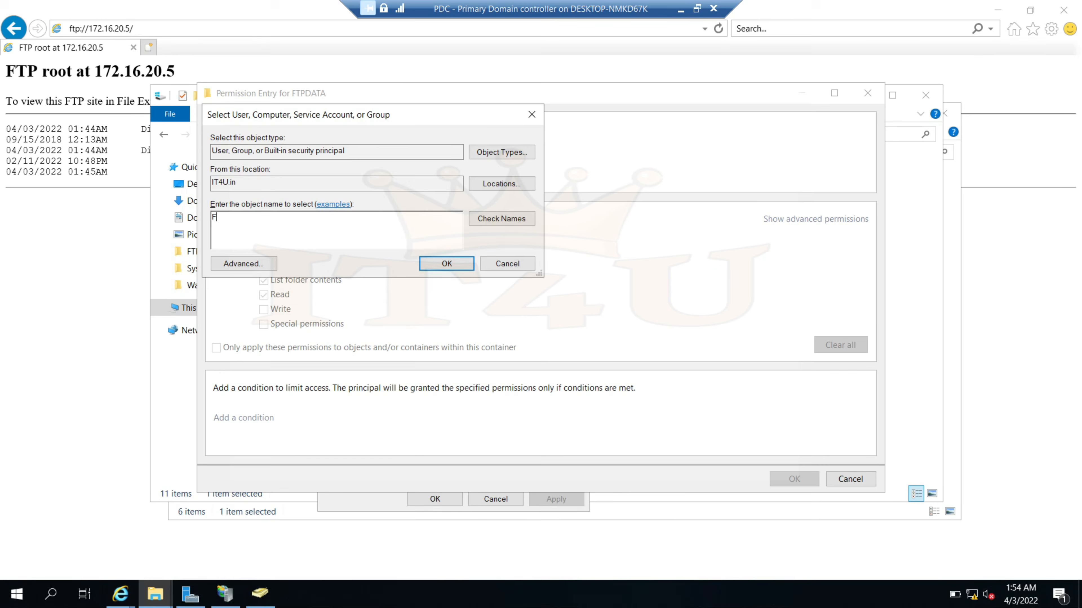
{"action": "type", "text": "TP"}
{"action": "left_click", "coordinate": [509, 226]}
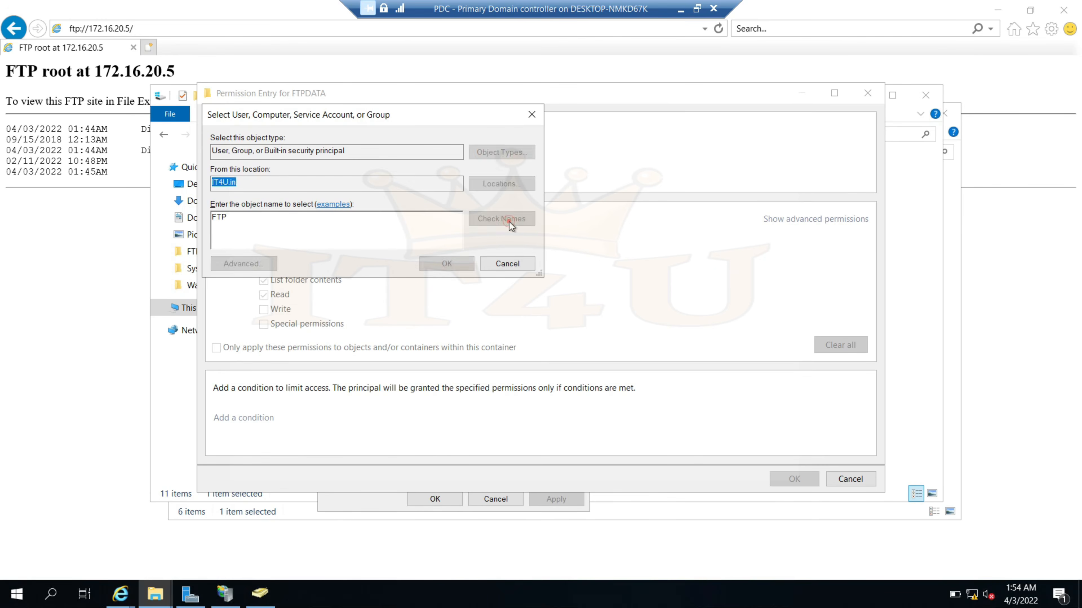
{"action": "left_click_drag", "start_coordinate": [273, 218], "coordinate": [169, 217]}
{"action": "left_click", "coordinate": [272, 219]}
{"action": "left_click", "coordinate": [447, 263]}
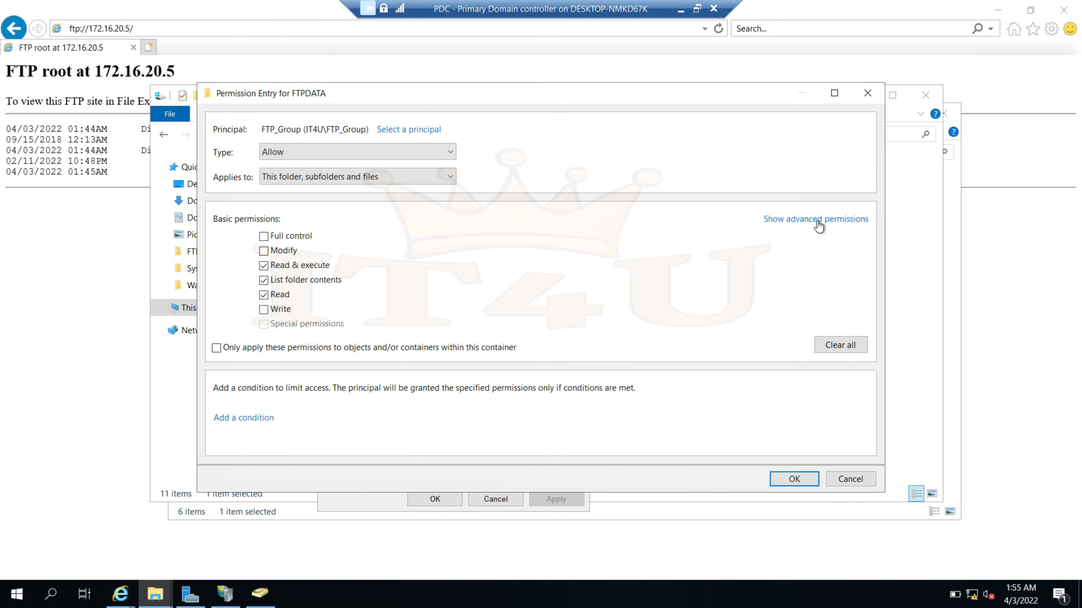
Show the advanced permissions, tick Delete, then clear all permissions and close the entry
{"action": "left_click", "coordinate": [809, 220]}
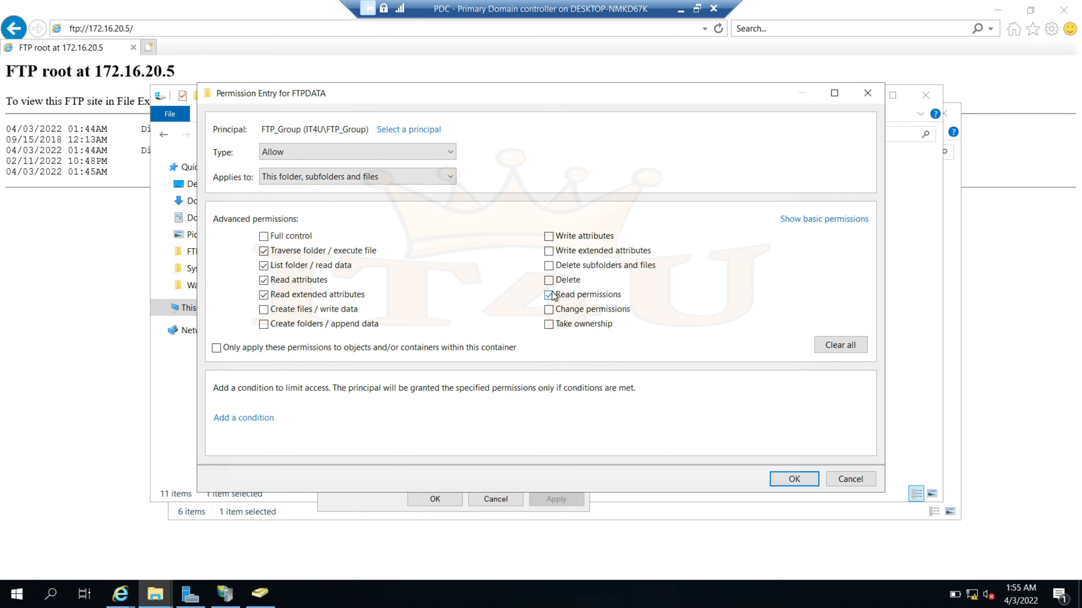
{"action": "left_click", "coordinate": [548, 281]}
{"action": "left_click_drag", "start_coordinate": [262, 130], "coordinate": [368, 129]}
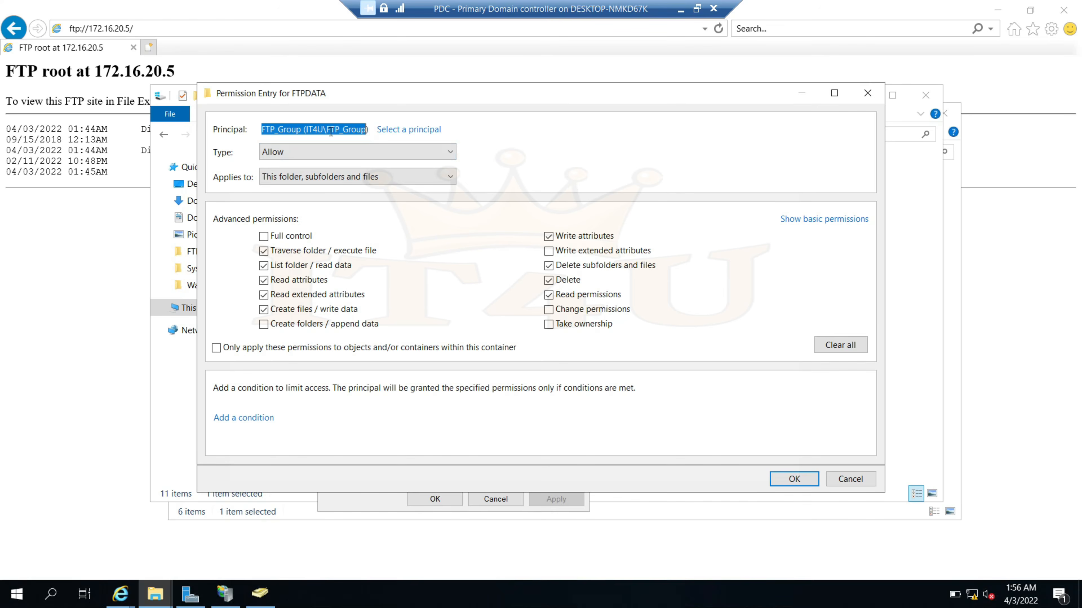
{"action": "left_click", "coordinate": [847, 348]}
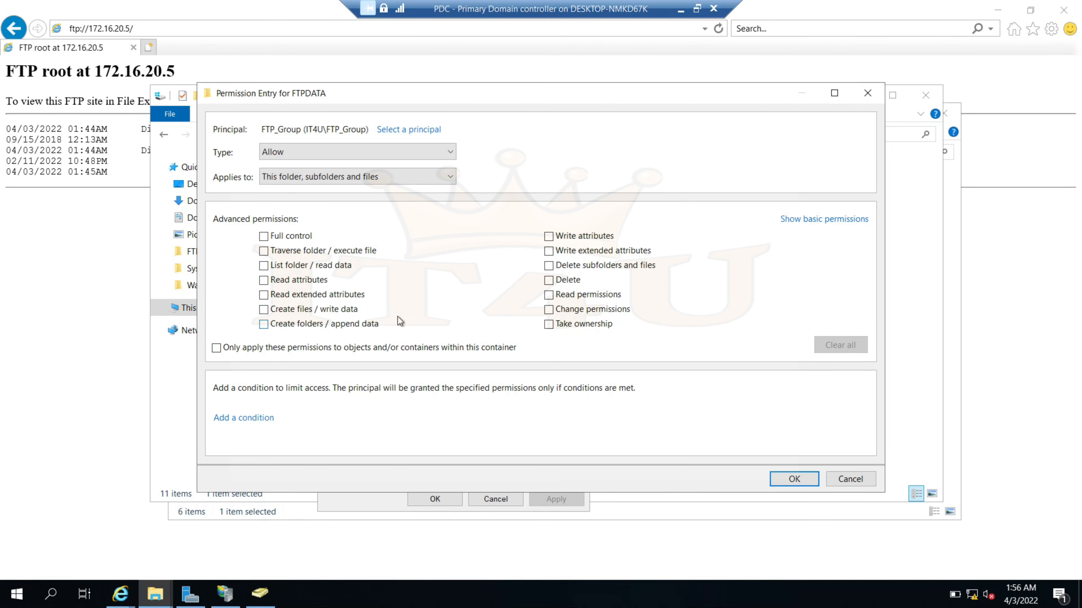
{"action": "key", "text": "Escape"}
Add a new permission entry on FTPDATA with FTP_Group as the principal
{"action": "left_click", "coordinate": [300, 380]}
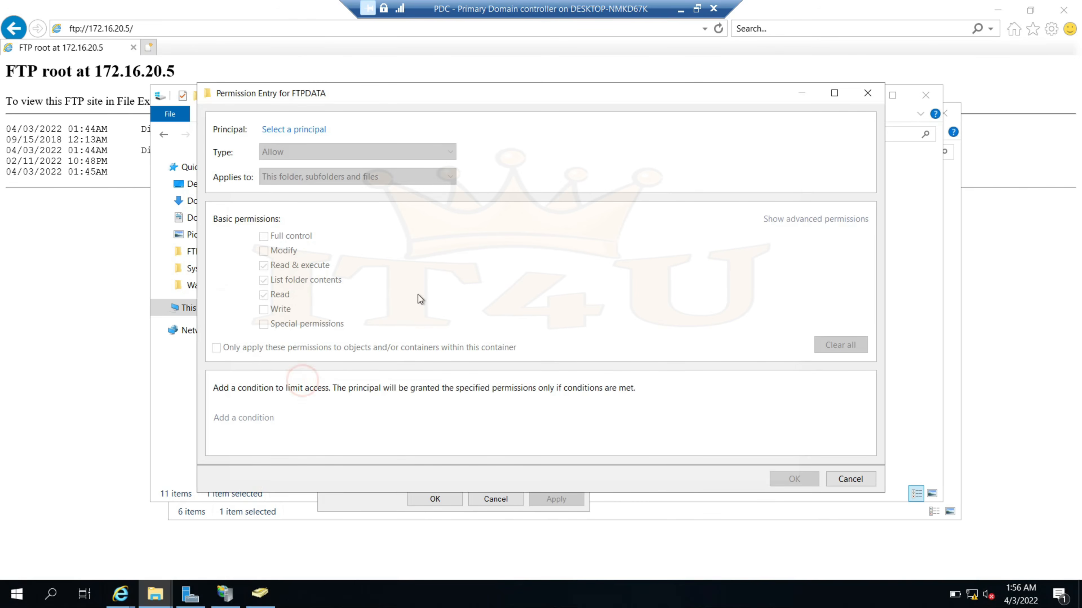
{"action": "left_click", "coordinate": [297, 130]}
{"action": "left_click", "coordinate": [302, 222]}
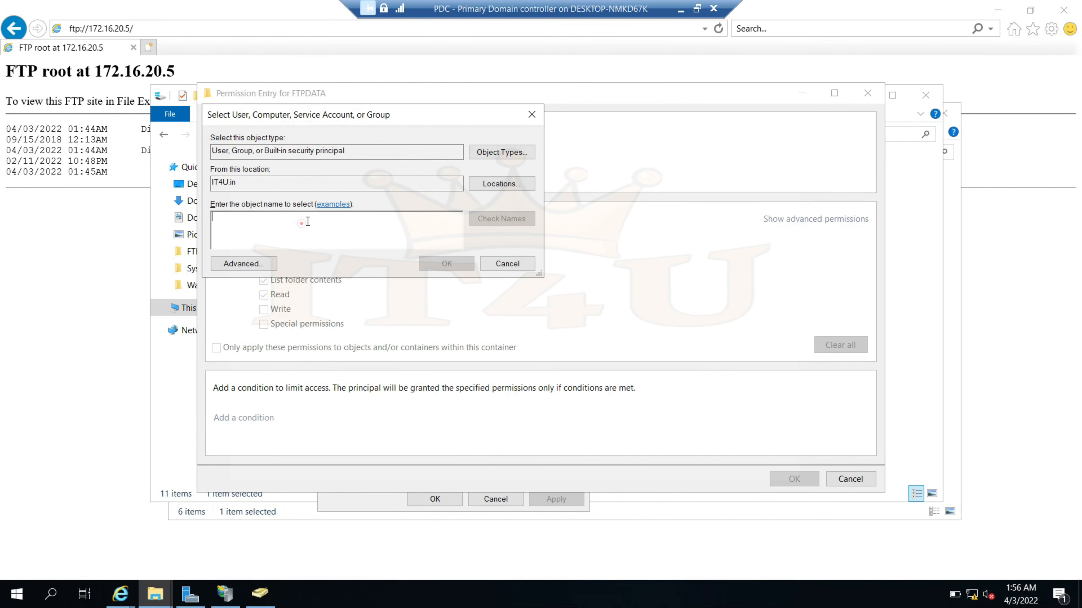
{"action": "type", "text": "FTP"}
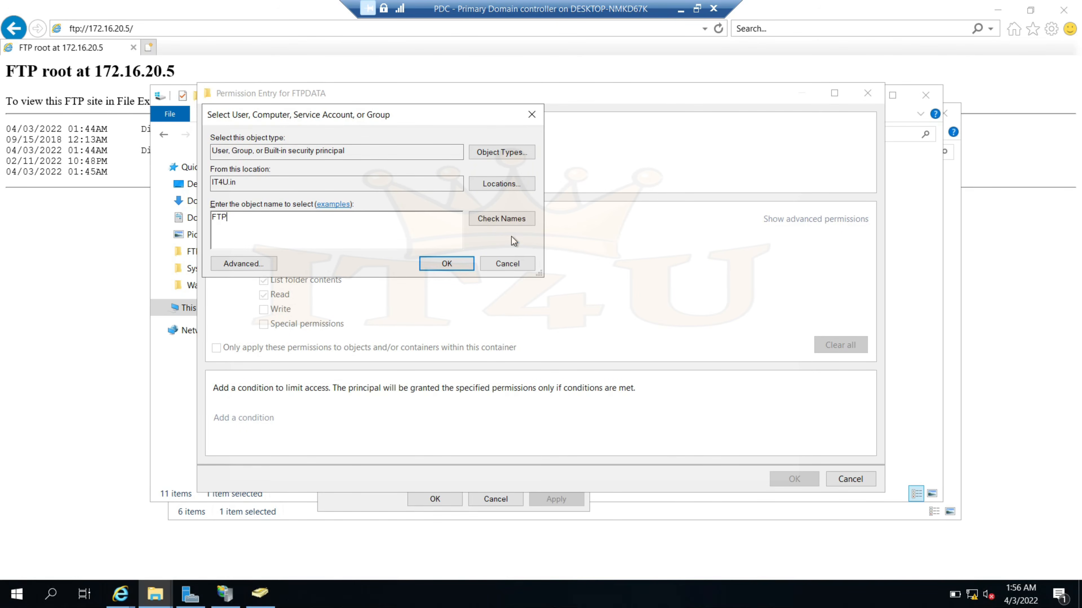
{"action": "left_click", "coordinate": [509, 221]}
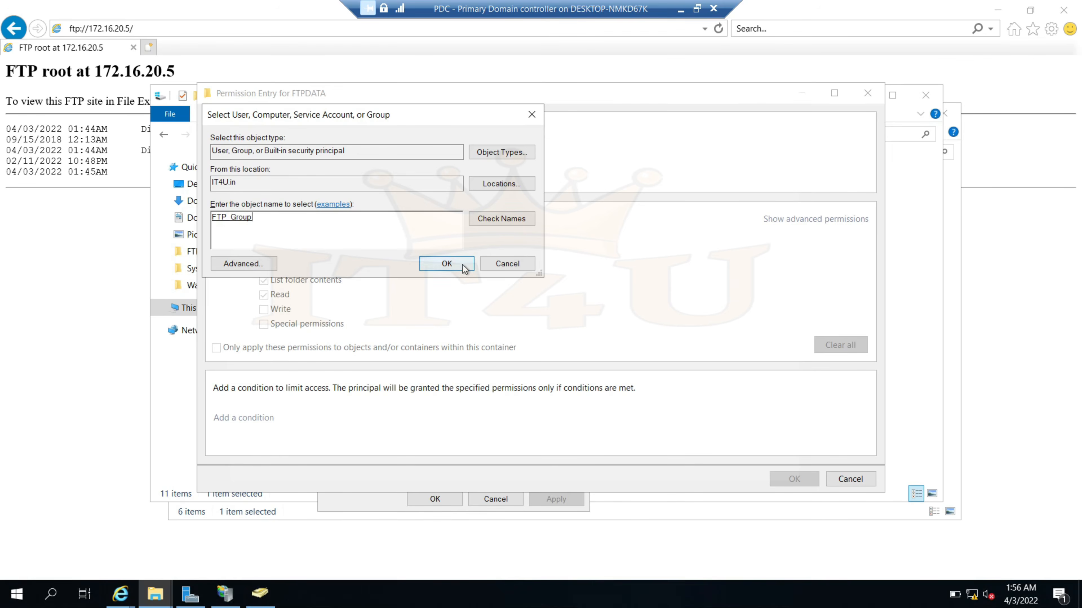
{"action": "left_click", "coordinate": [447, 263]}
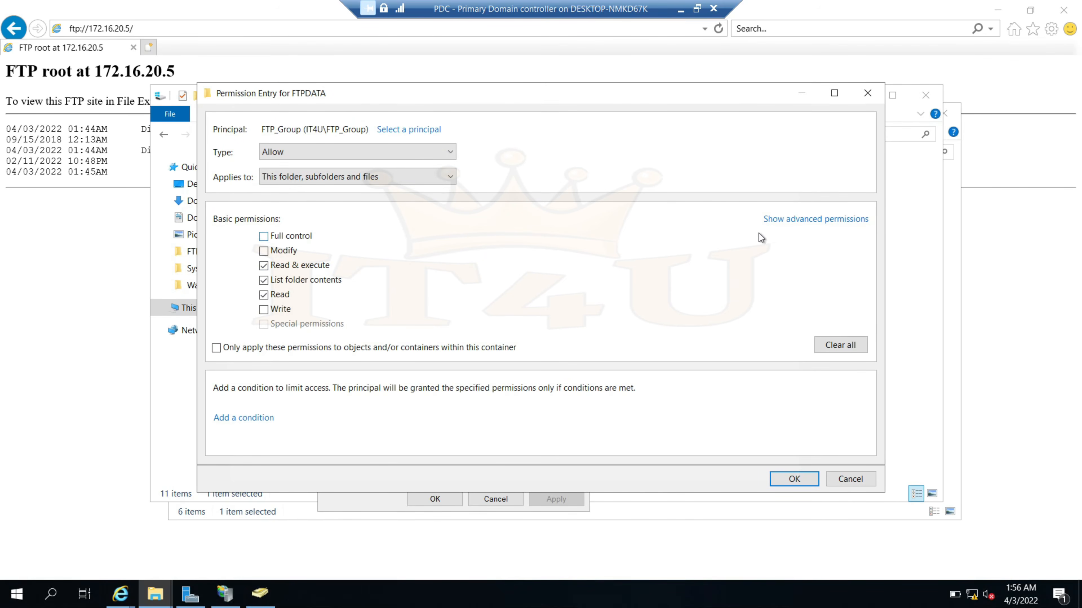
Allow delete subfolders and files, delete, write attributes and create files/write data, then apply
{"action": "left_click", "coordinate": [809, 220]}
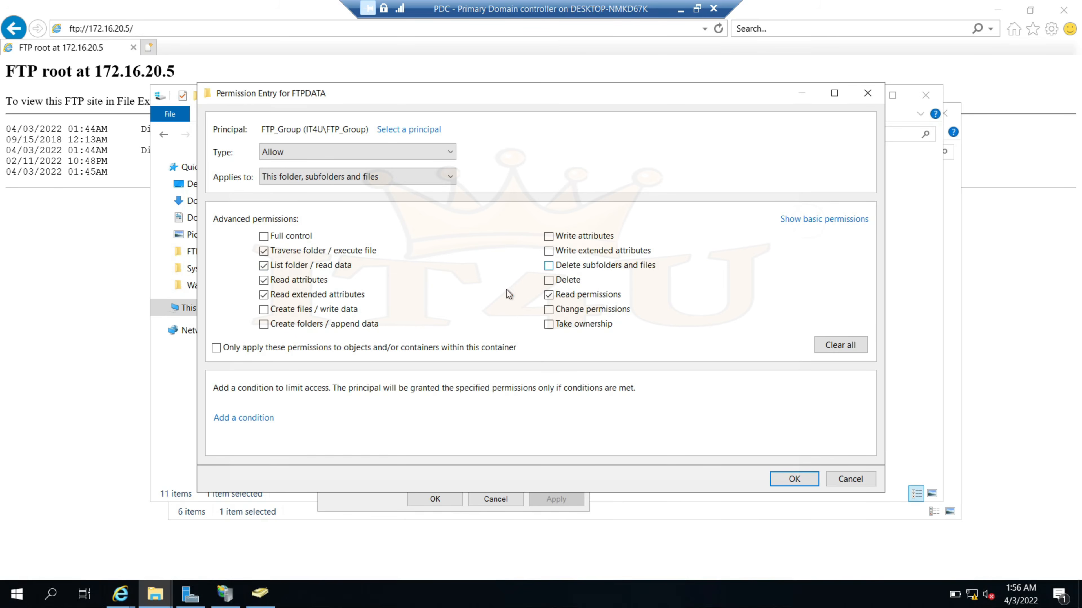
{"action": "left_click", "coordinate": [548, 266]}
{"action": "left_click", "coordinate": [549, 280]}
{"action": "left_click", "coordinate": [548, 236]}
{"action": "left_click", "coordinate": [264, 310]}
{"action": "left_click", "coordinate": [794, 479]}
{"action": "left_click", "coordinate": [794, 453]}
{"action": "left_click", "coordinate": [681, 453]}
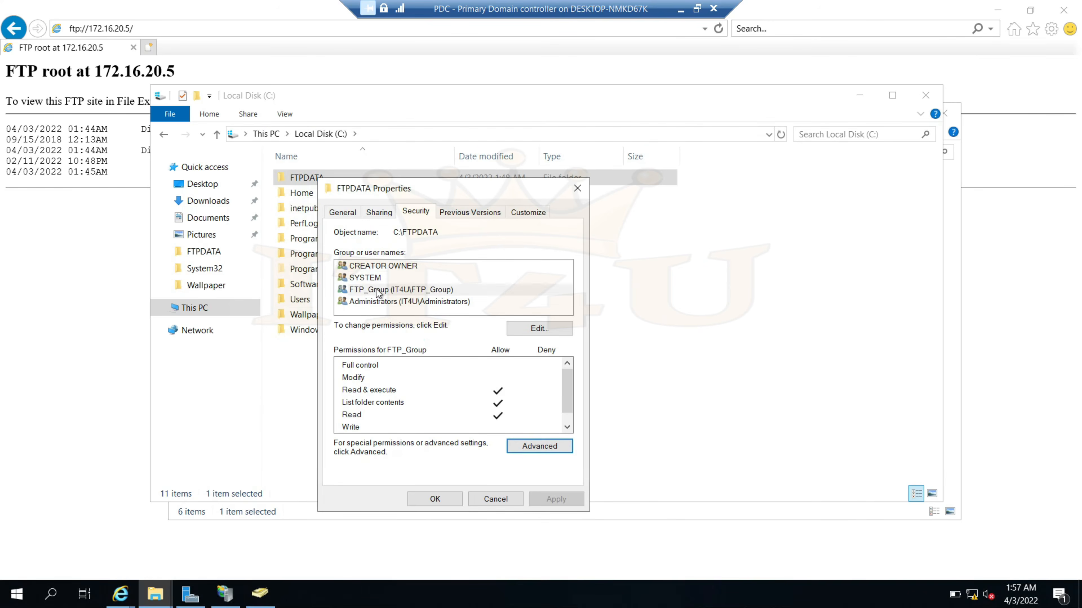
Inspect FTP_Group's advanced permission entry on FTPDATA, then close the FTPDATA Properties dialog
{"action": "left_click", "coordinate": [378, 294]}
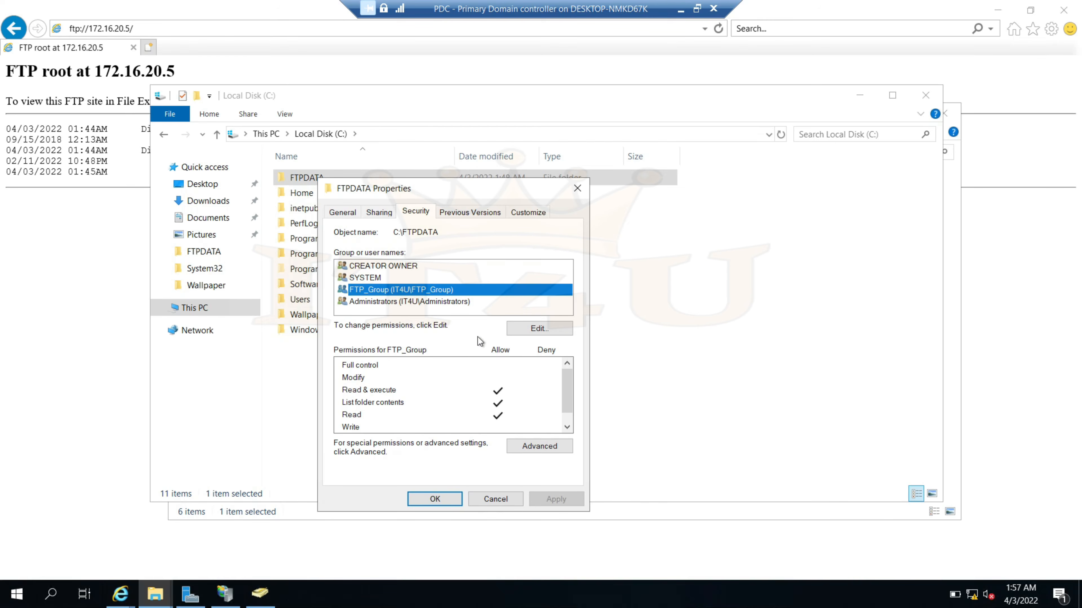
{"action": "left_click", "coordinate": [549, 447]}
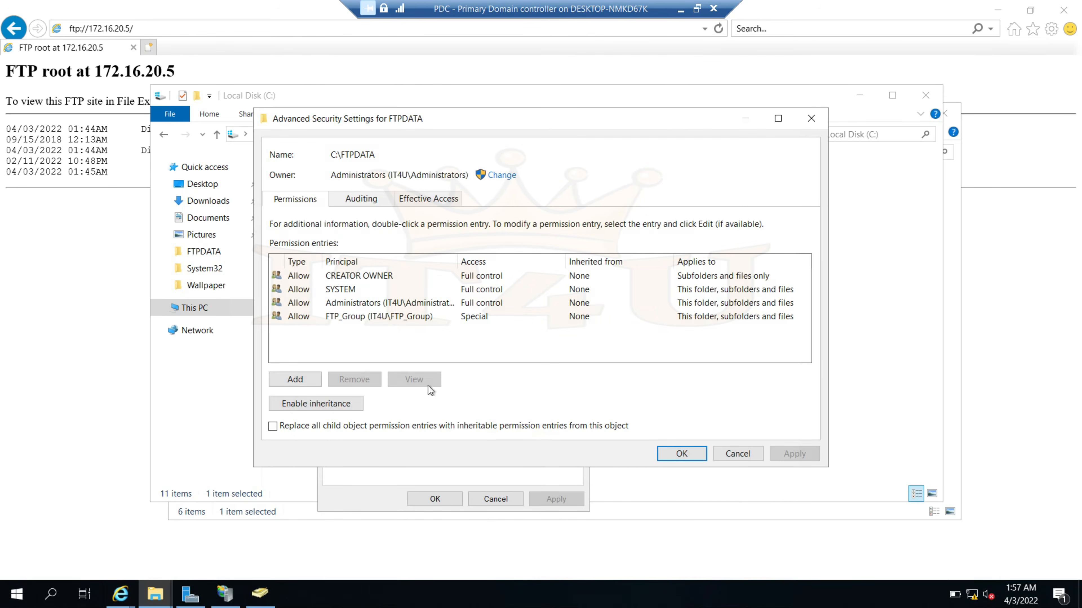
{"action": "double_click", "coordinate": [362, 316]}
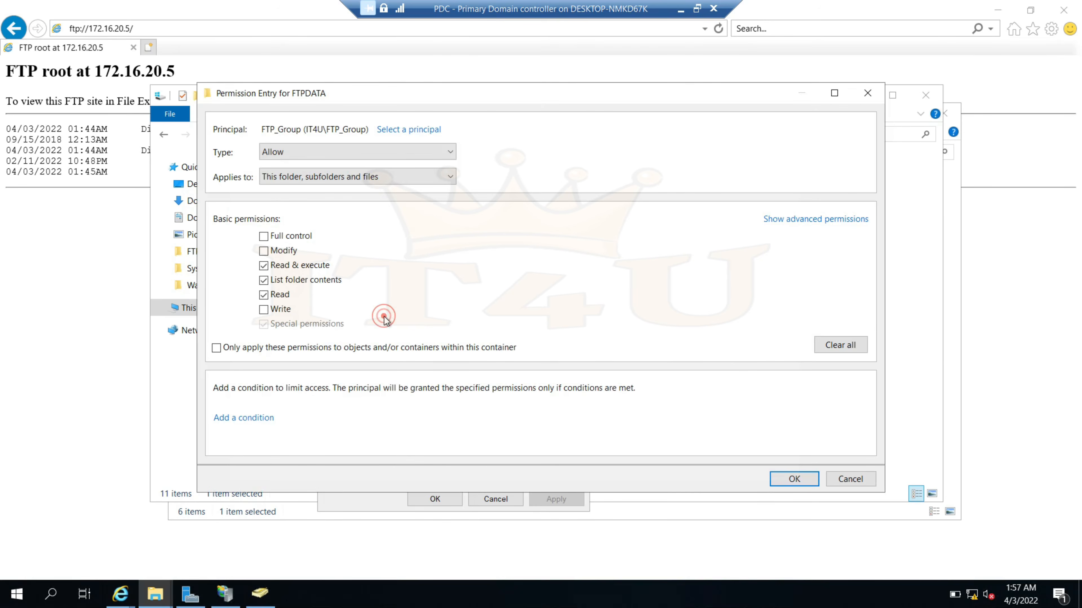
{"action": "left_click", "coordinate": [796, 219]}
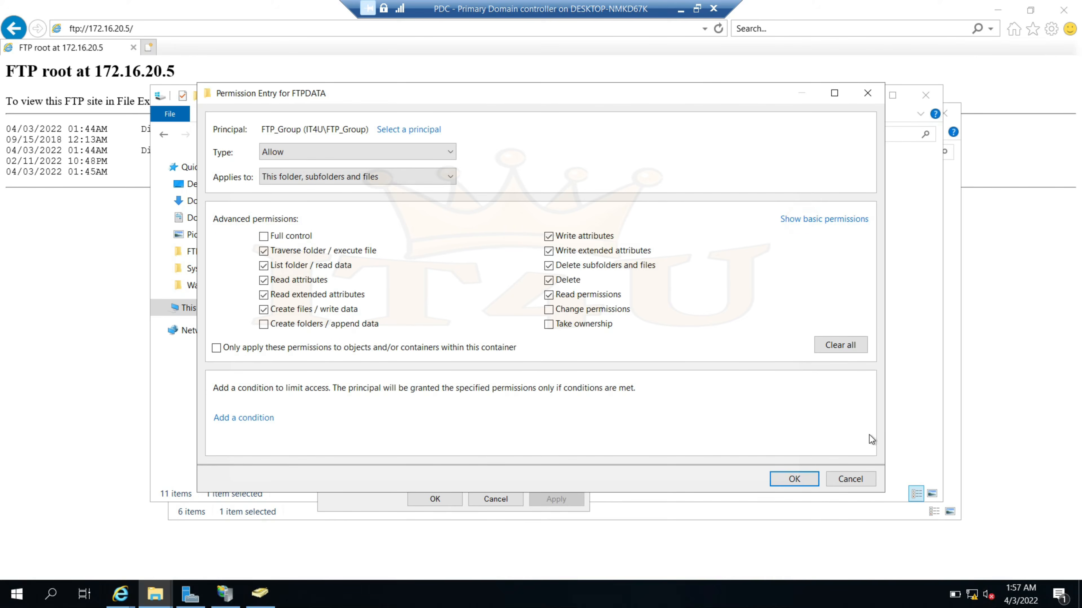
{"action": "left_click", "coordinate": [850, 478]}
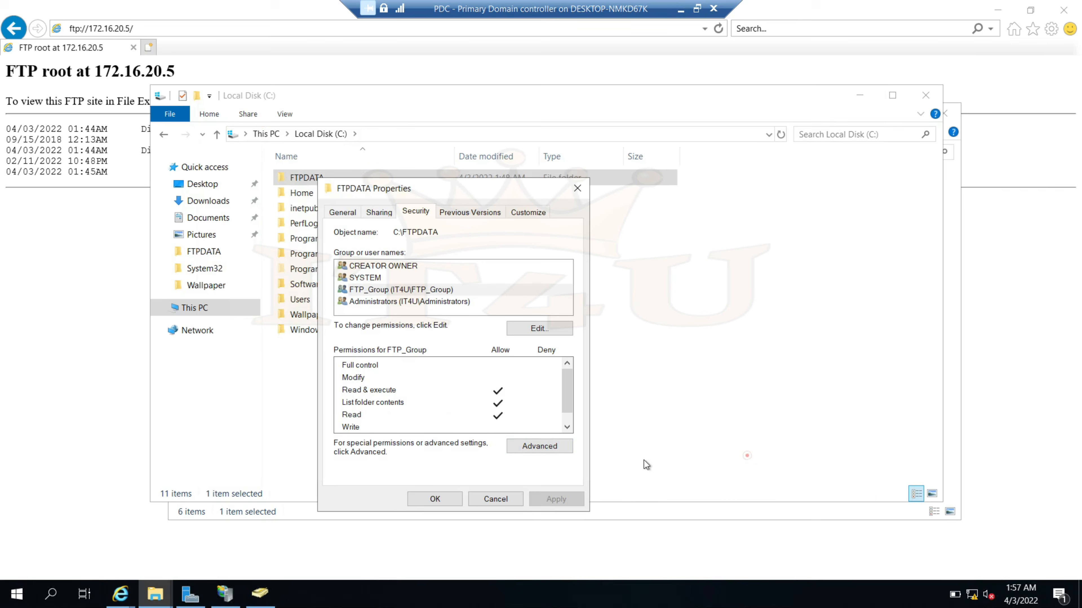
{"action": "left_click", "coordinate": [435, 499]}
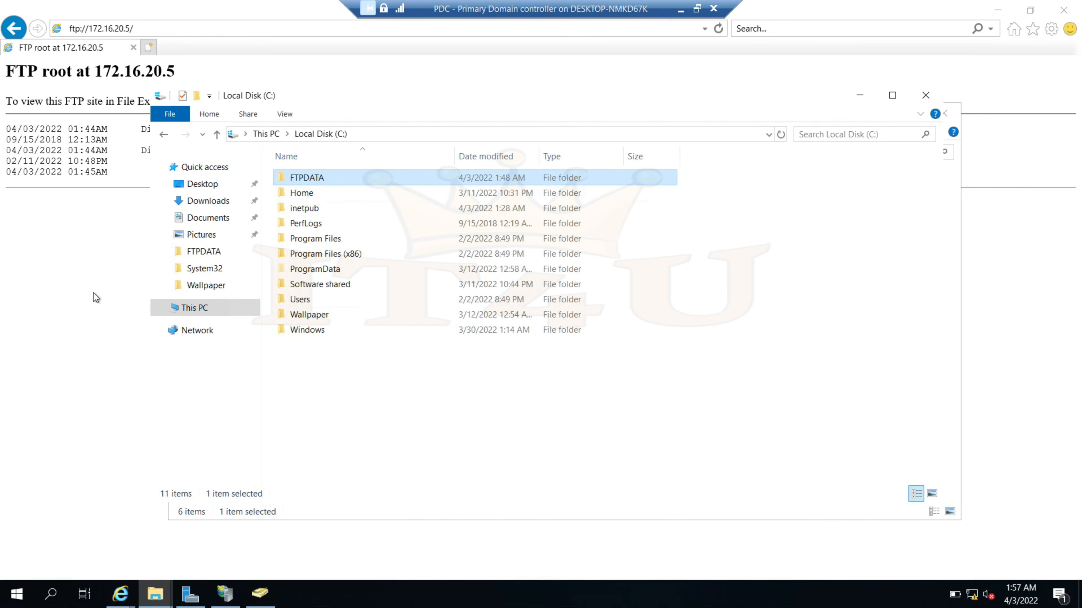
In the 172.16.20.5 FTP window, refresh the listing and delete the IT4U MCSA folder
{"action": "left_click", "coordinate": [155, 593]}
{"action": "left_click", "coordinate": [195, 533]}
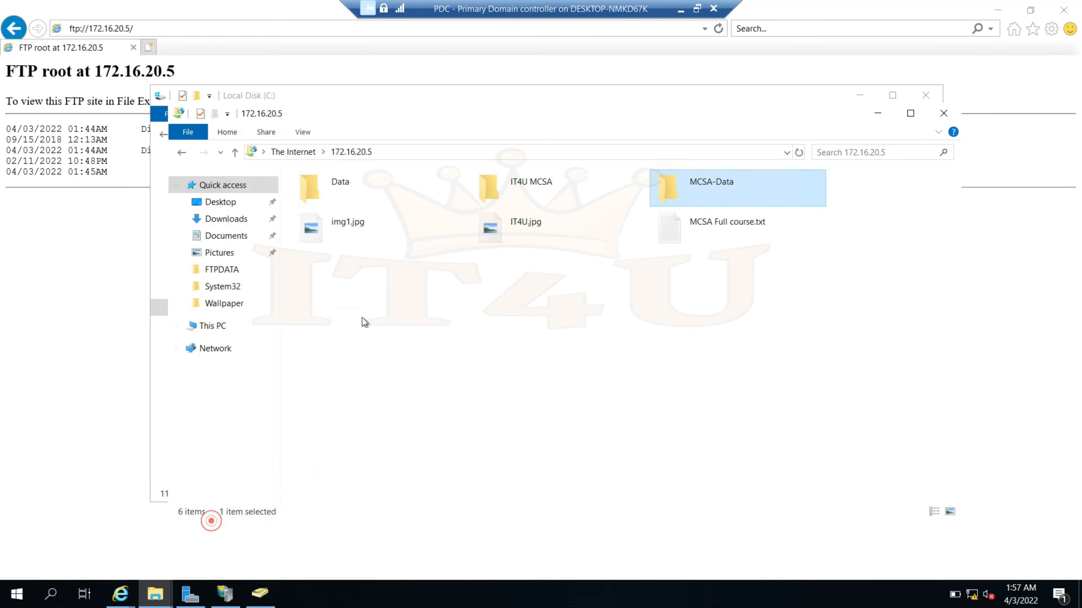
{"action": "left_click", "coordinate": [602, 294]}
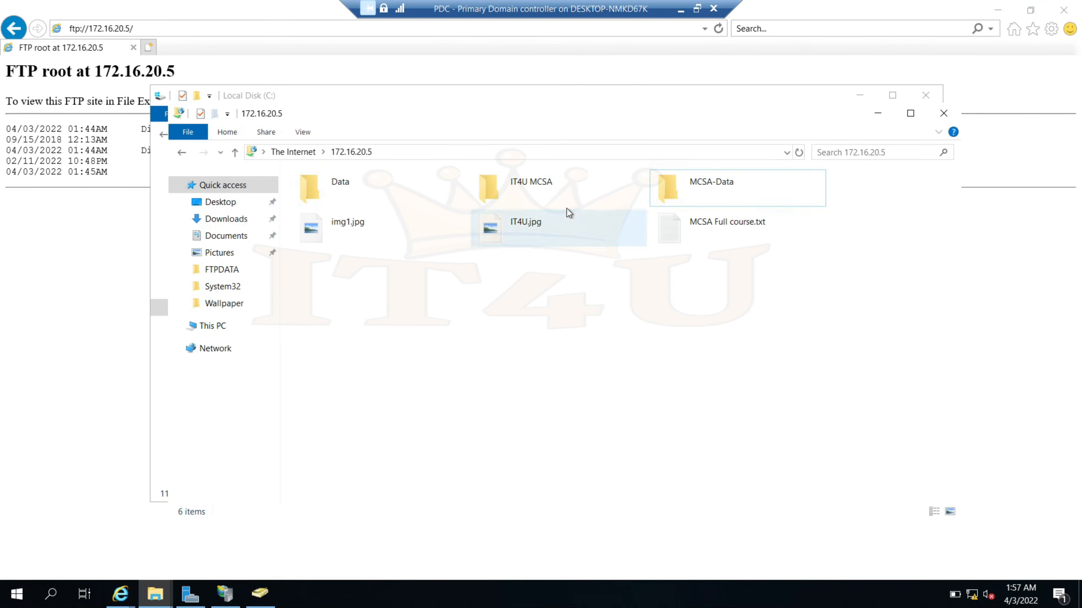
{"action": "left_click", "coordinate": [503, 183]}
{"action": "right_click", "coordinate": [520, 189]}
{"action": "left_click", "coordinate": [415, 303]}
{"action": "left_click", "coordinate": [415, 308]}
{"action": "left_click", "coordinate": [798, 152]}
{"action": "left_click", "coordinate": [527, 187]}
{"action": "right_click", "coordinate": [527, 190]}
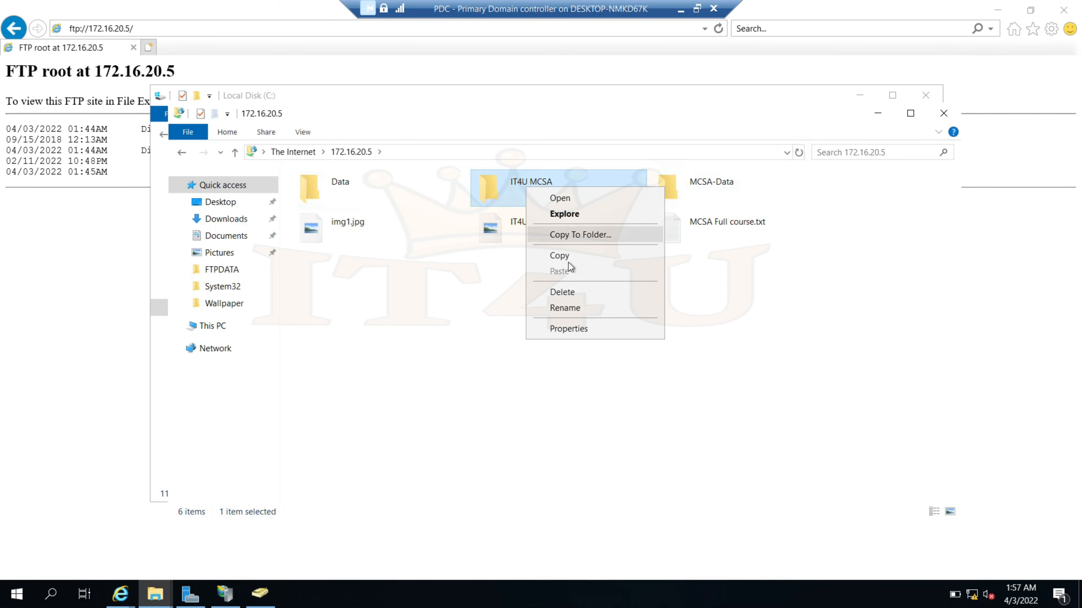
{"action": "left_click", "coordinate": [580, 294]}
{"action": "left_click", "coordinate": [575, 322]}
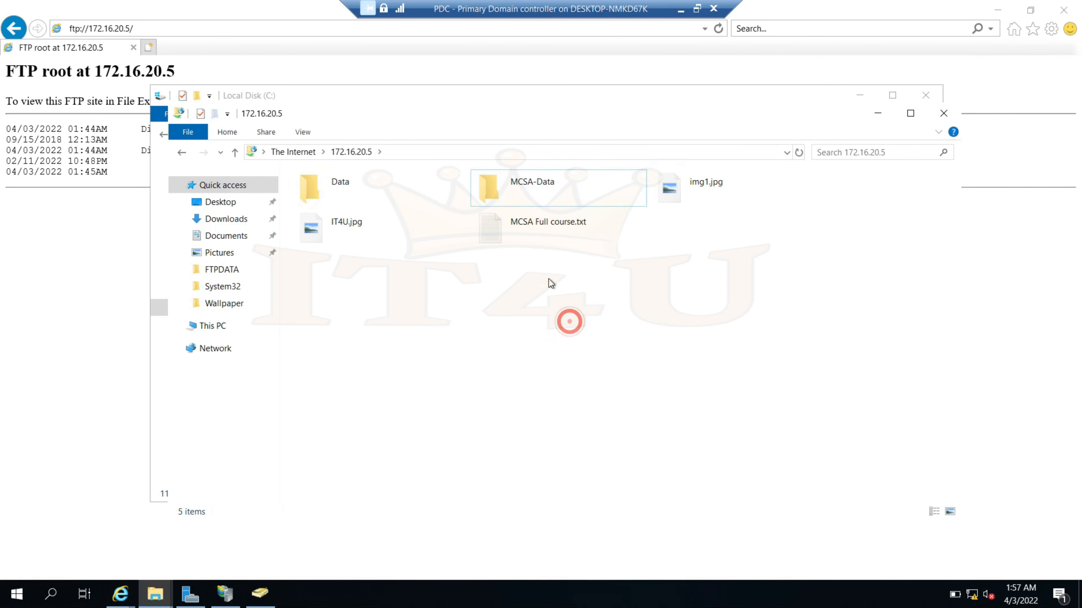
Delete the Data folder from the FTP site
{"action": "left_click", "coordinate": [341, 187]}
{"action": "right_click", "coordinate": [342, 184]}
{"action": "left_click", "coordinate": [395, 289]}
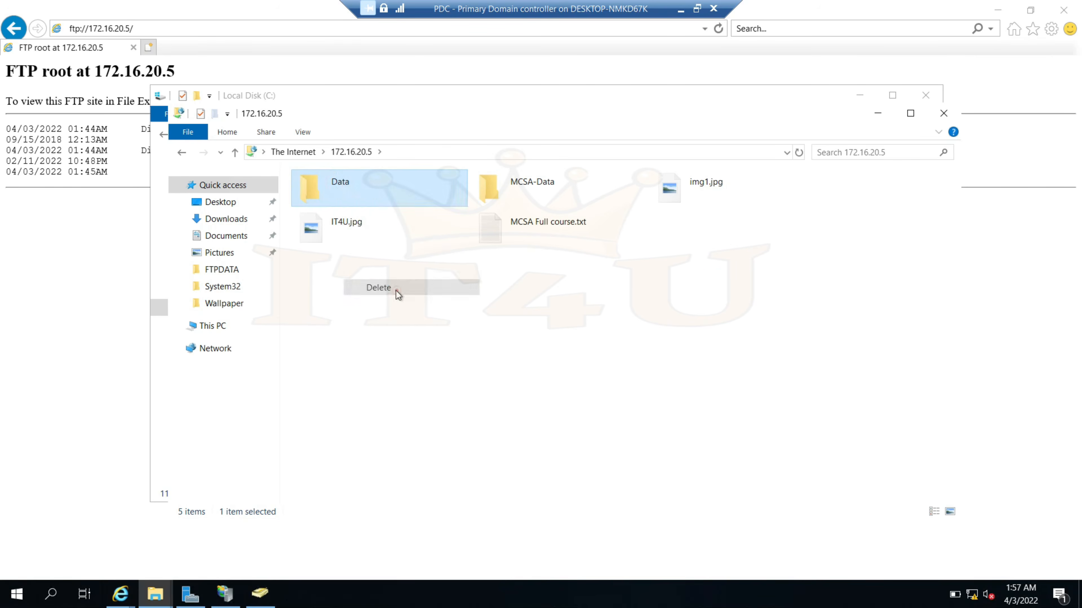
{"action": "left_click", "coordinate": [573, 324]}
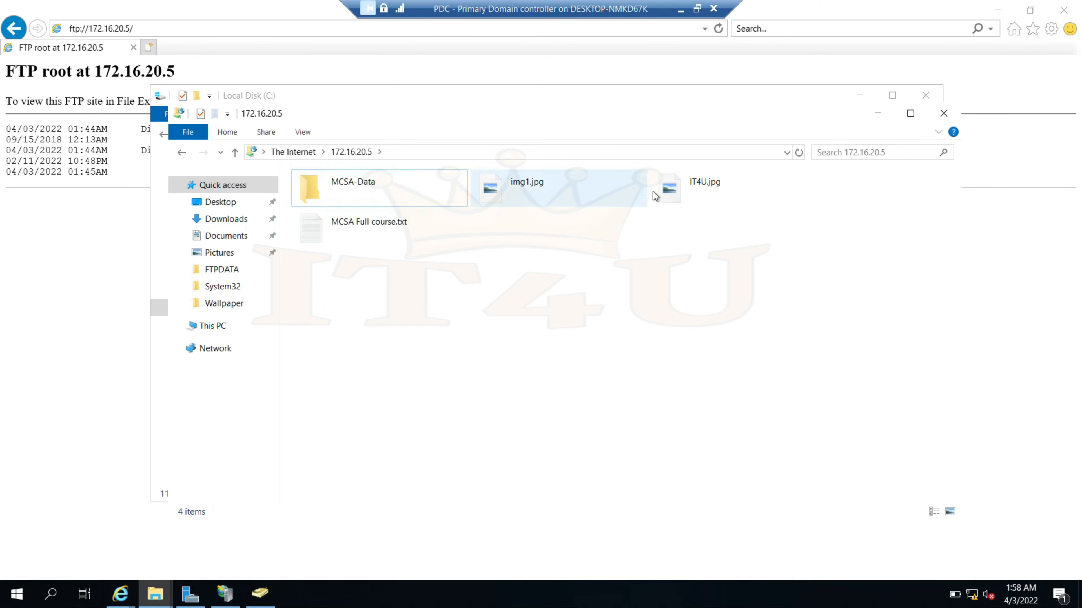
Rename MCSA Full course.txt to 2022 MCSA Course.txt
{"action": "left_click", "coordinate": [354, 237]}
{"action": "right_click", "coordinate": [355, 239]}
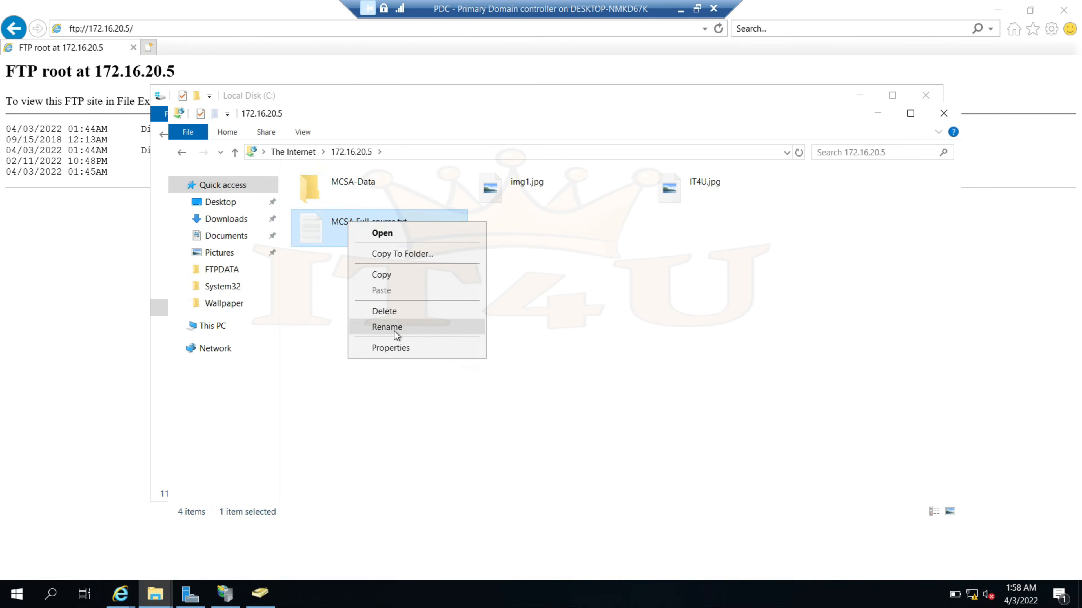
{"action": "left_click", "coordinate": [387, 327]}
{"action": "type", "text": "2022 "}
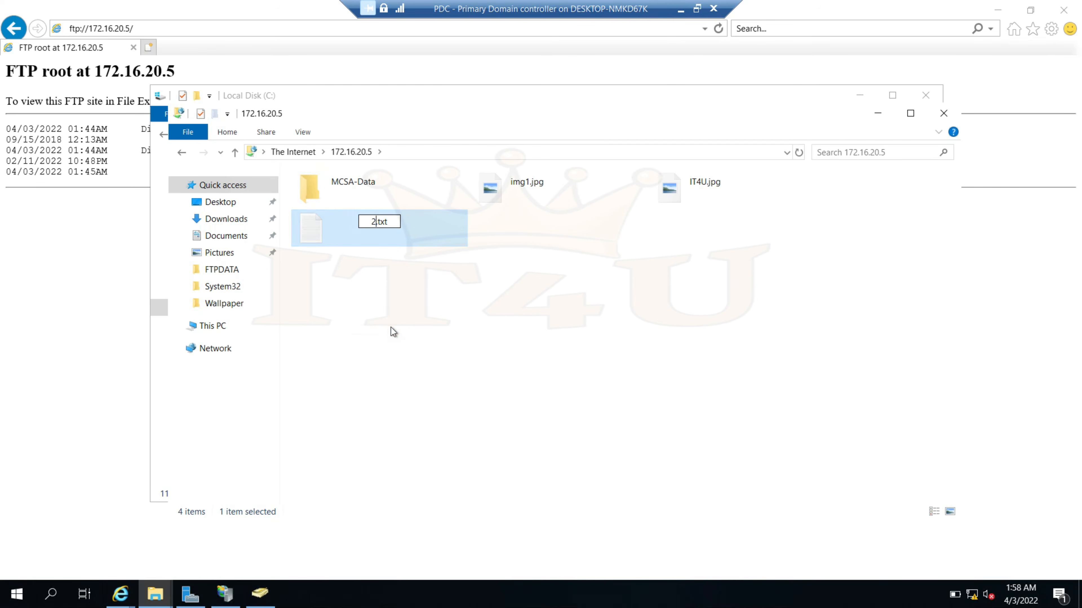
{"action": "type", "text": "MCSA Course"}
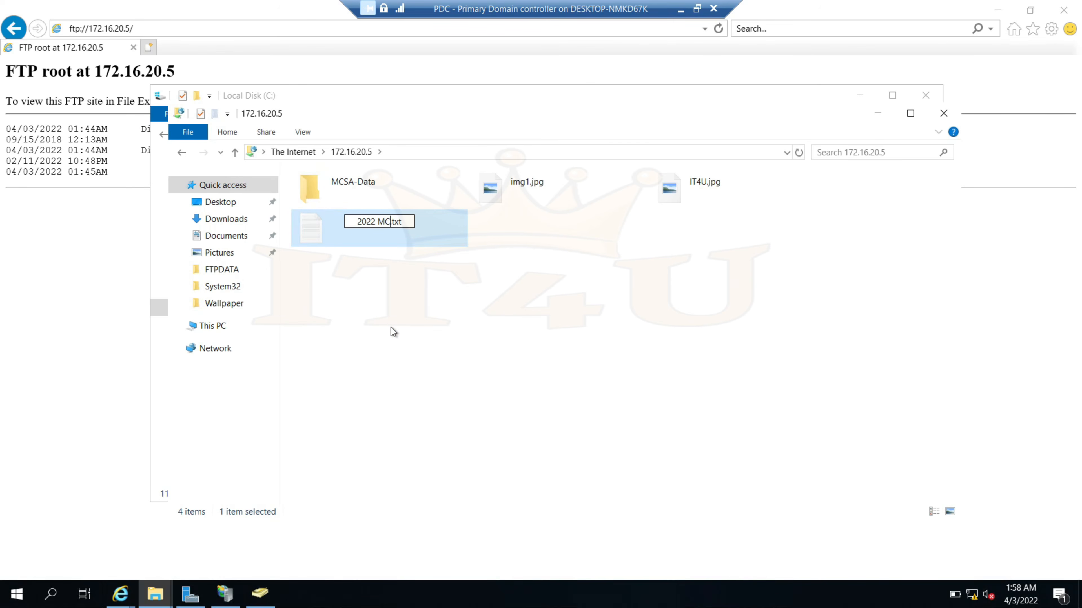
{"action": "key", "text": "Return"}
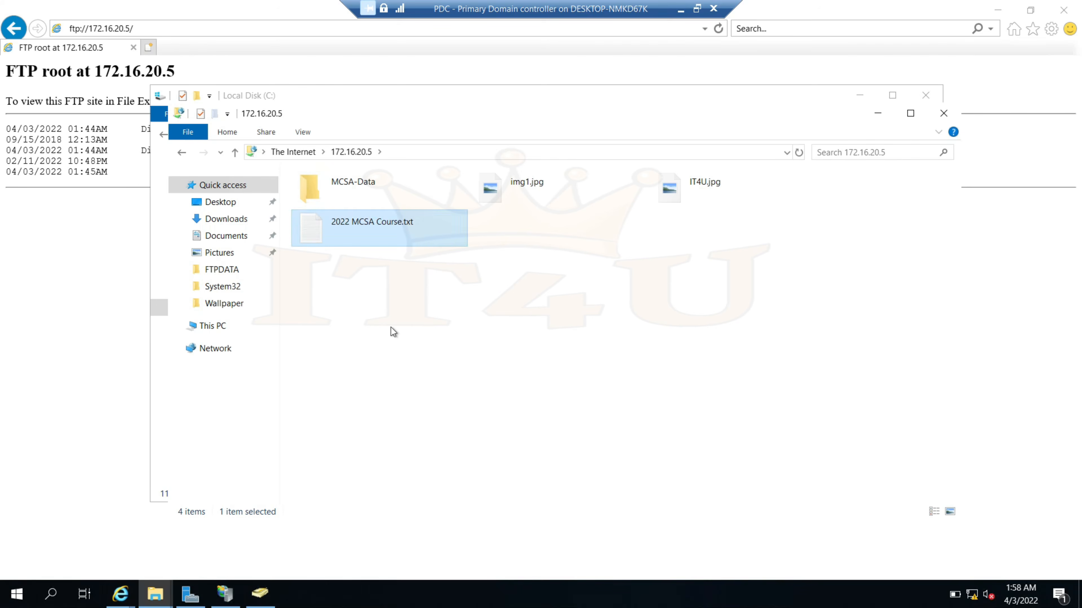
{"action": "left_click", "coordinate": [425, 317]}
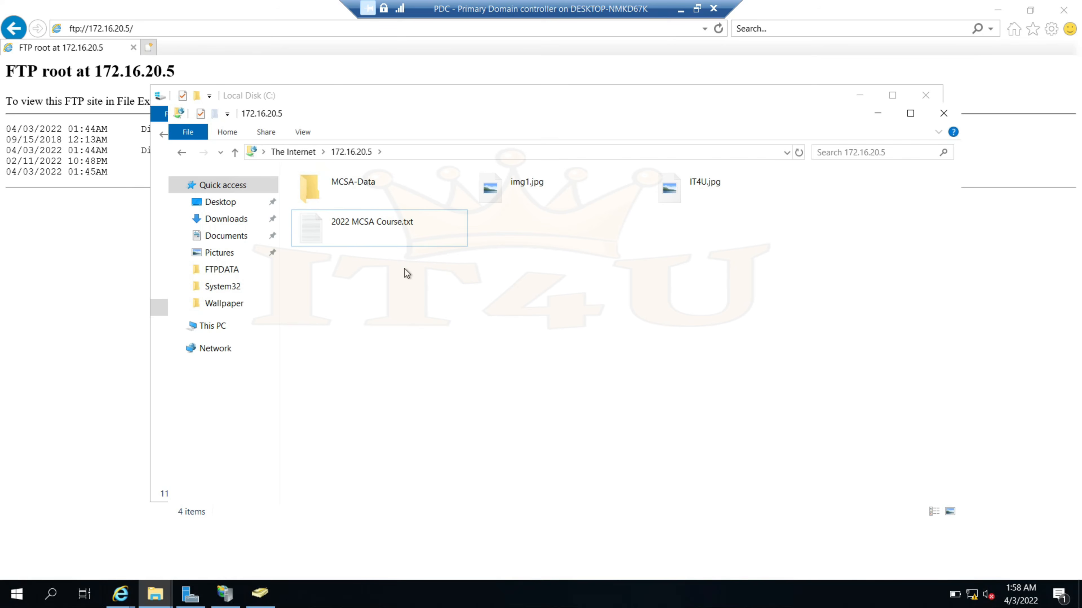
Review FTP_Group's properties and members in Active Directory, then return to the FTP root page
{"action": "left_click", "coordinate": [259, 593]}
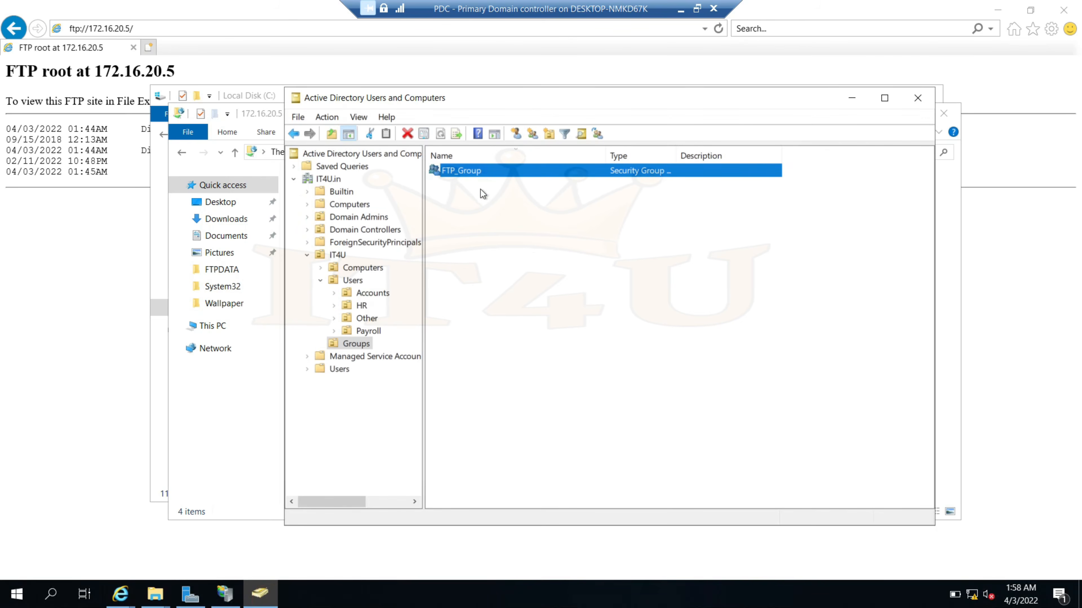
{"action": "double_click", "coordinate": [483, 177]}
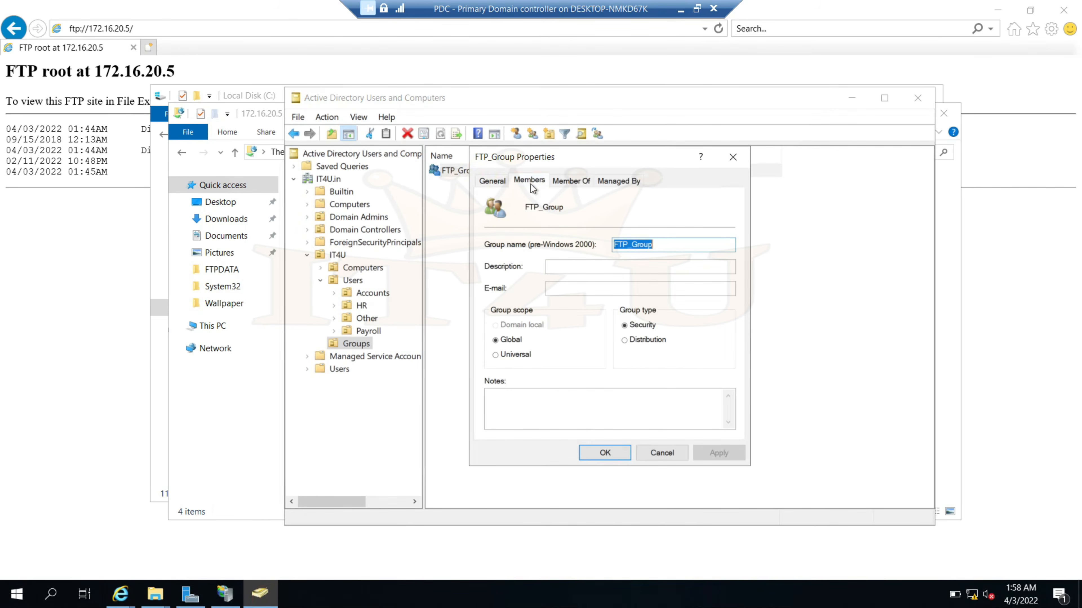
{"action": "left_click", "coordinate": [529, 181]}
{"action": "left_click", "coordinate": [664, 453]}
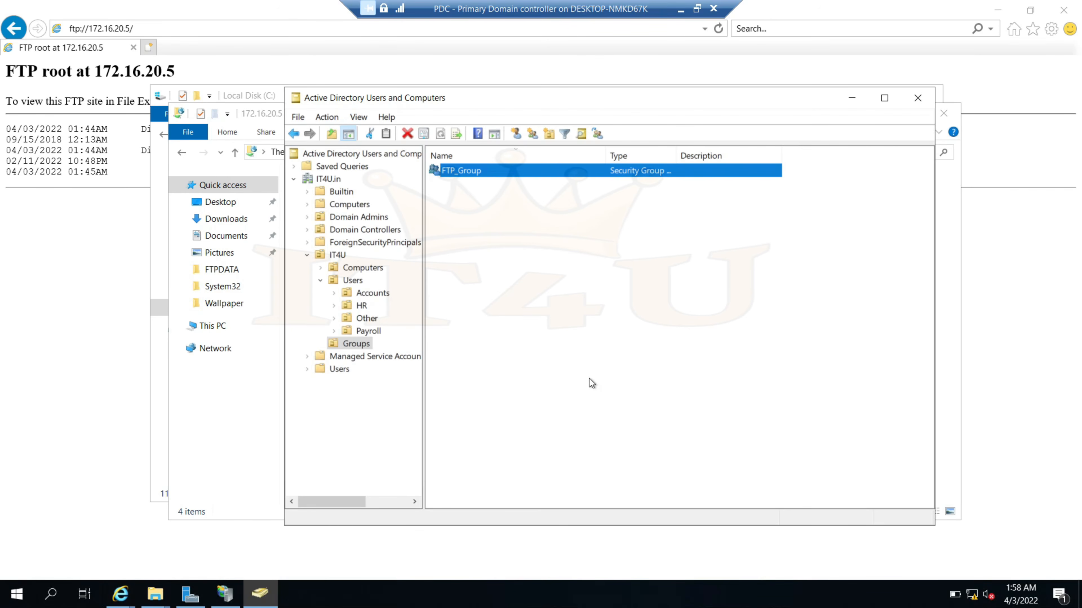
{"action": "left_click", "coordinate": [508, 257]}
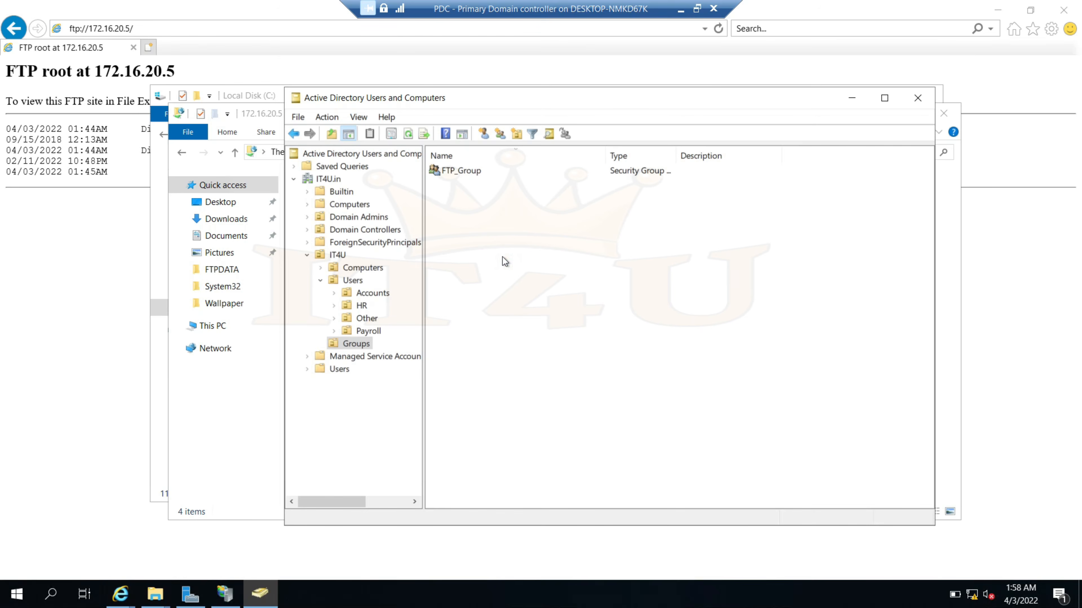
{"action": "right_click", "coordinate": [478, 243]}
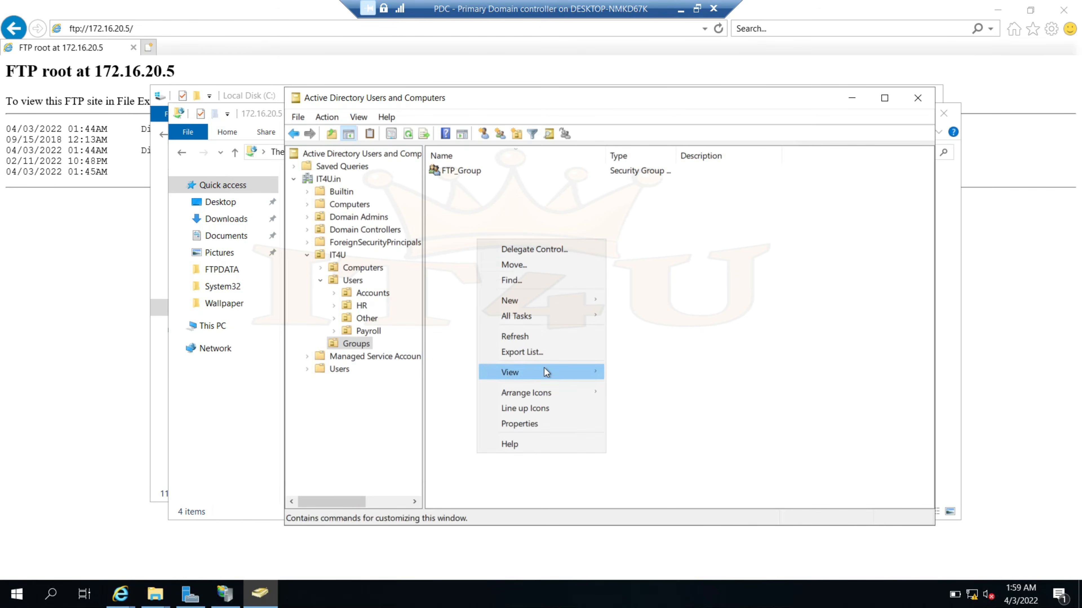
{"action": "left_click", "coordinate": [471, 175]}
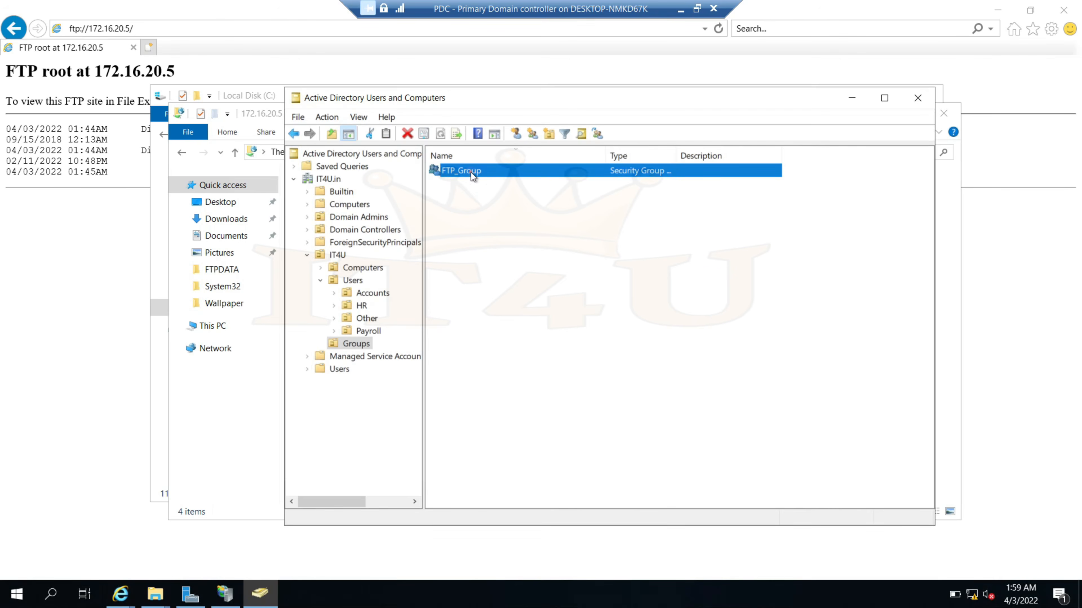
{"action": "double_click", "coordinate": [471, 172]}
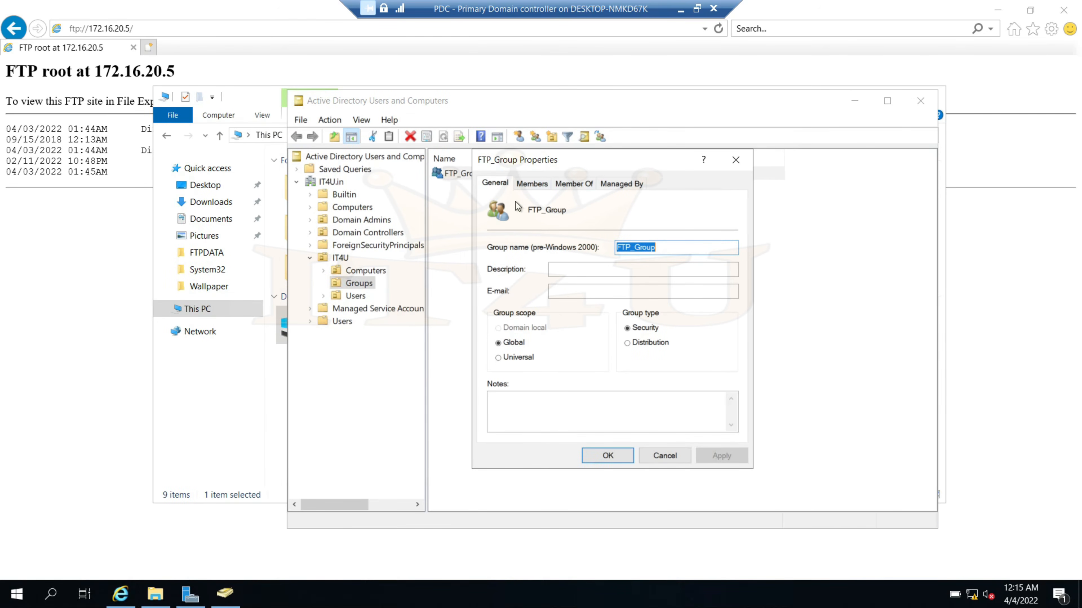
{"action": "left_click", "coordinate": [149, 28]}
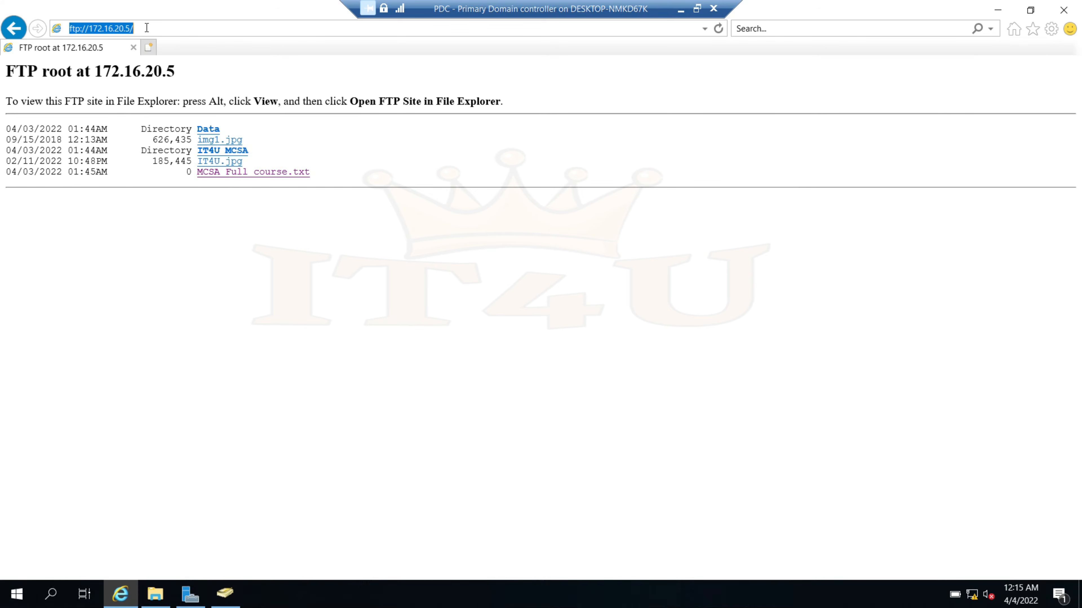
Launch DNS Manager from Server Manager Tools and display the IT4U.in forward lookup zone's records
{"action": "left_click", "coordinate": [190, 594]}
{"action": "left_click", "coordinate": [979, 40]}
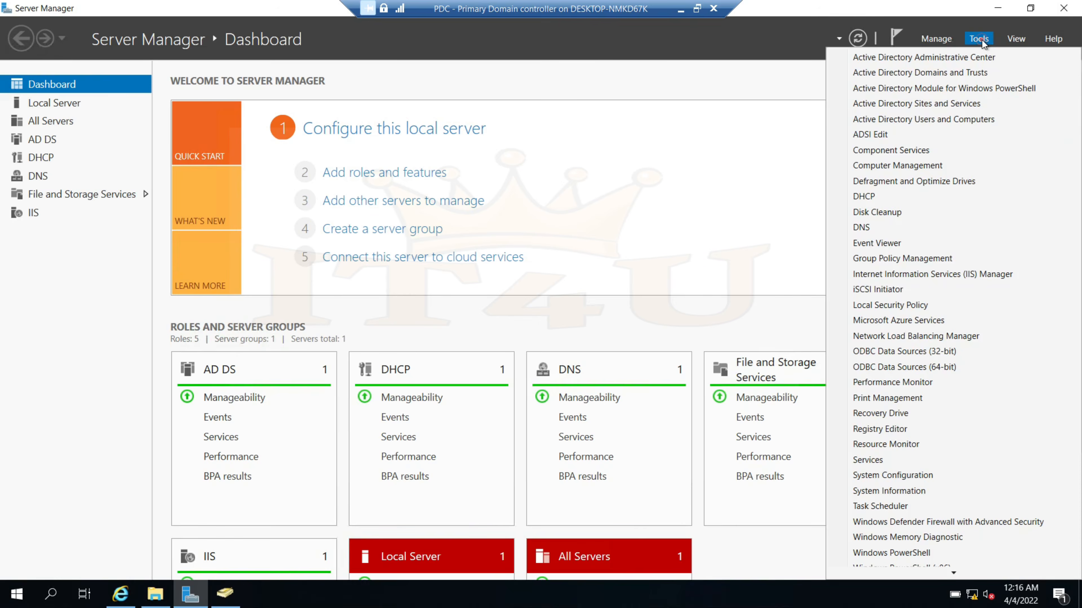
{"action": "left_click", "coordinate": [877, 228]}
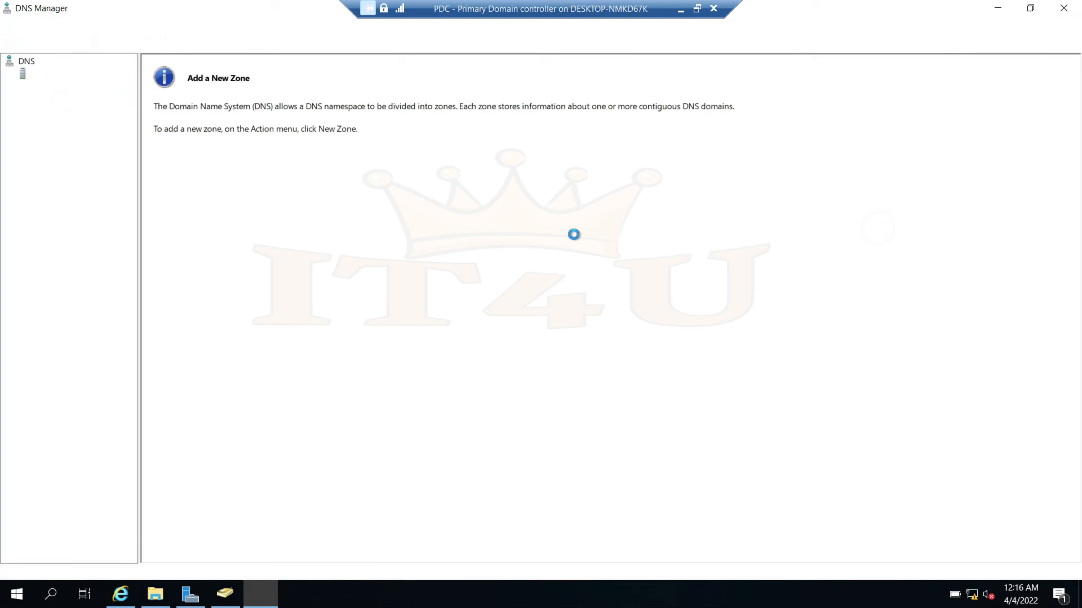
{"action": "left_click", "coordinate": [21, 88]}
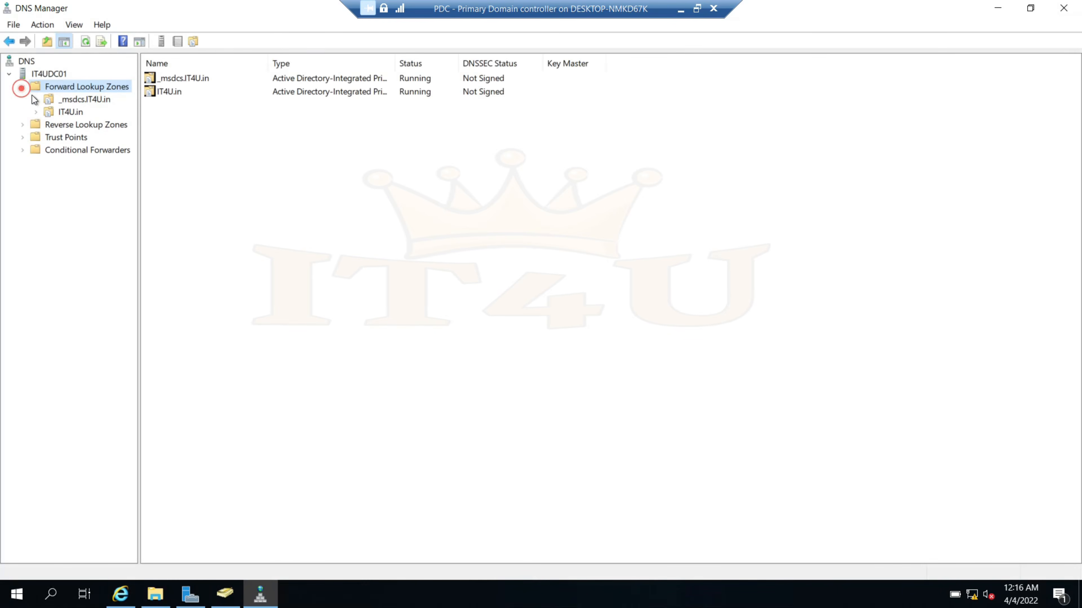
{"action": "left_click", "coordinate": [69, 111]}
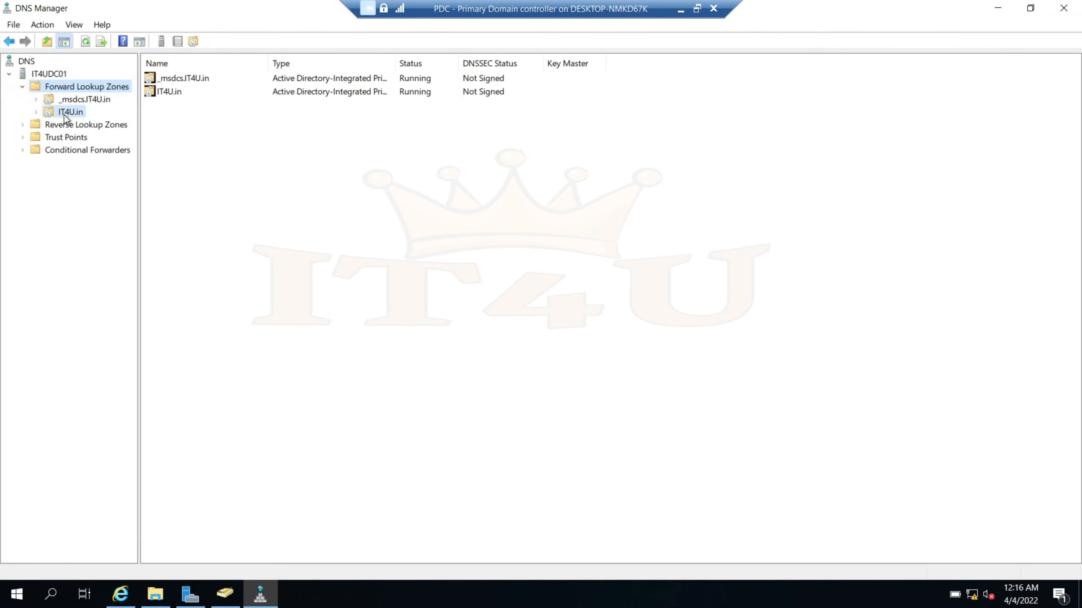
{"action": "left_click", "coordinate": [37, 113]}
{"action": "left_click", "coordinate": [300, 454]}
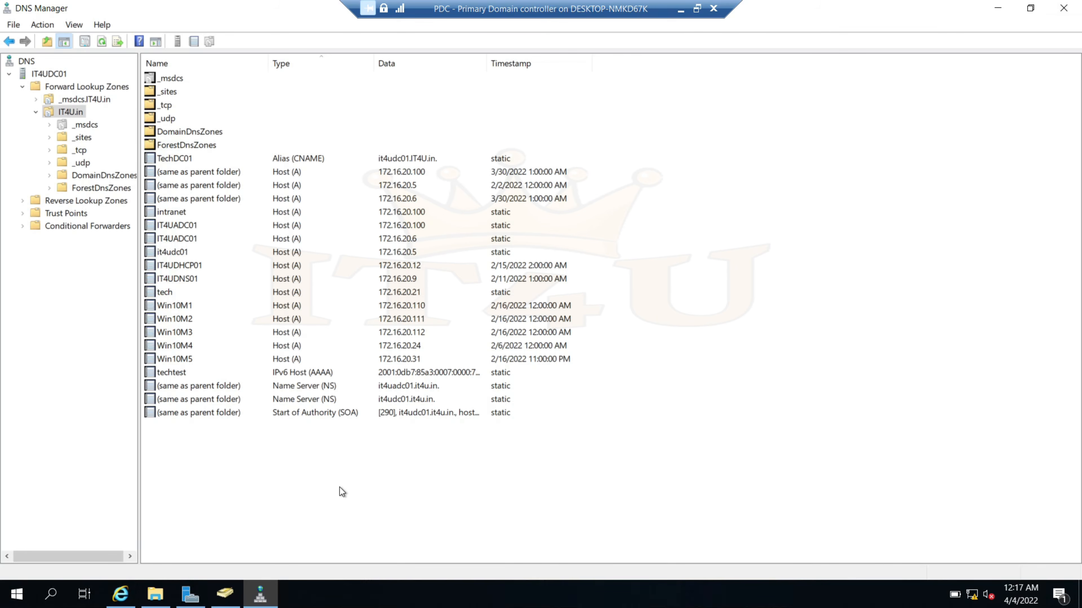
Start a new Alias (CNAME) record in IT4U.in named IT4UFTP
{"action": "right_click", "coordinate": [316, 475]}
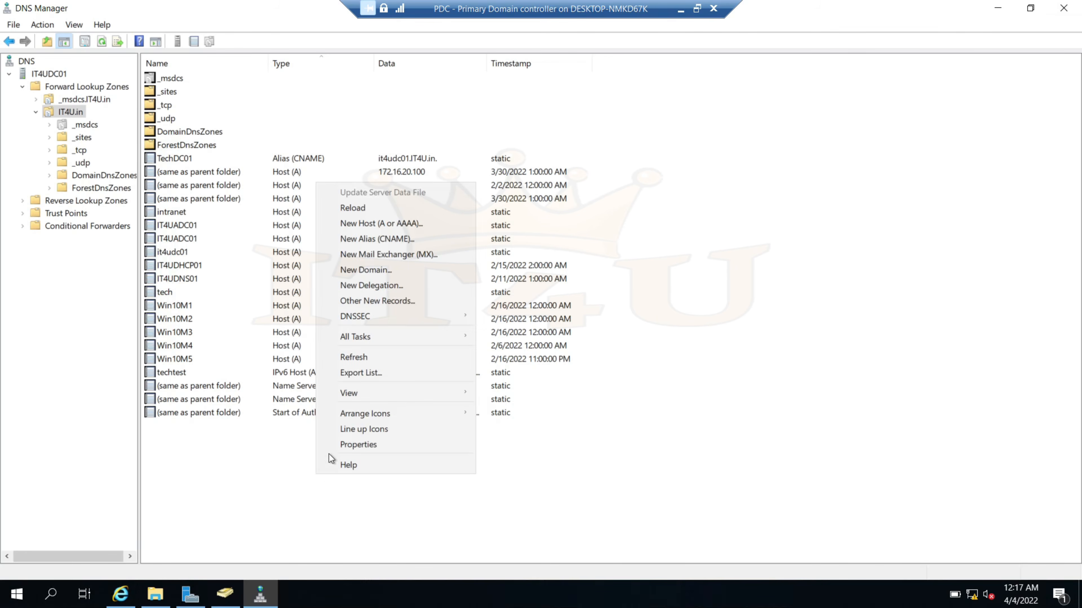
{"action": "left_click", "coordinate": [364, 240]}
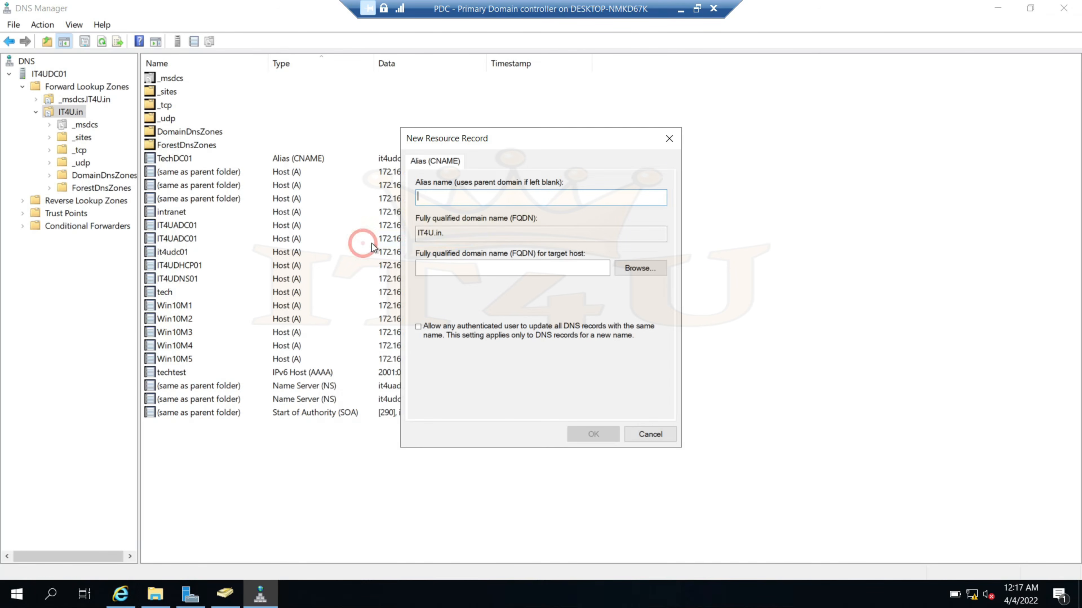
{"action": "left_click", "coordinate": [447, 196]}
{"action": "type", "text": "IT"}
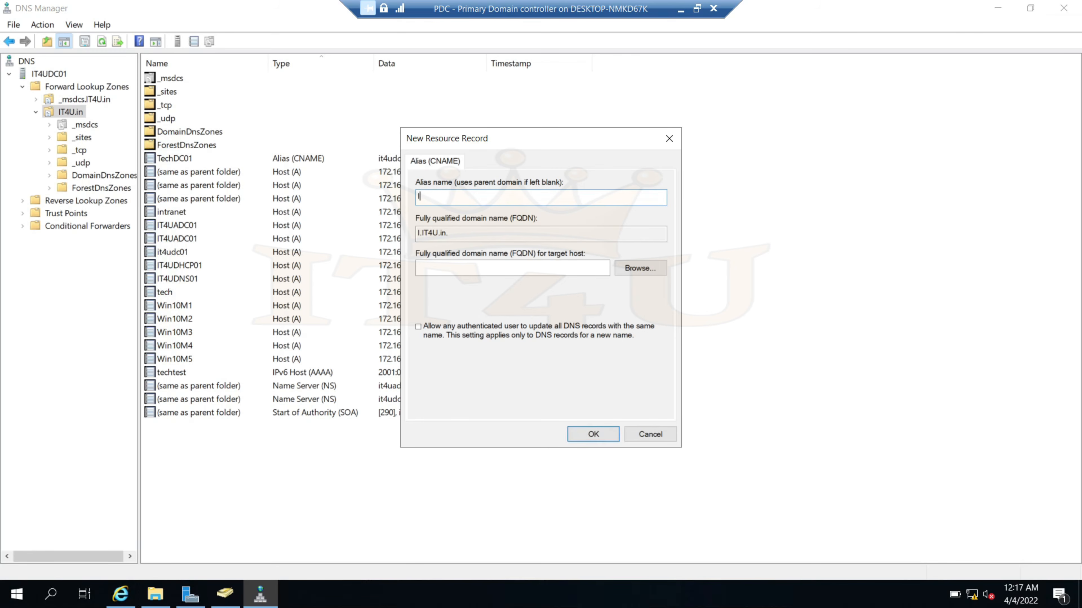
{"action": "key", "text": "BackSpace"}
{"action": "key", "text": "BackSpace"}
{"action": "type", "text": "IT4u"}
{"action": "key", "text": "BackSpace"}
{"action": "type", "text": "UFTP"}
{"action": "double_click", "coordinate": [507, 232]}
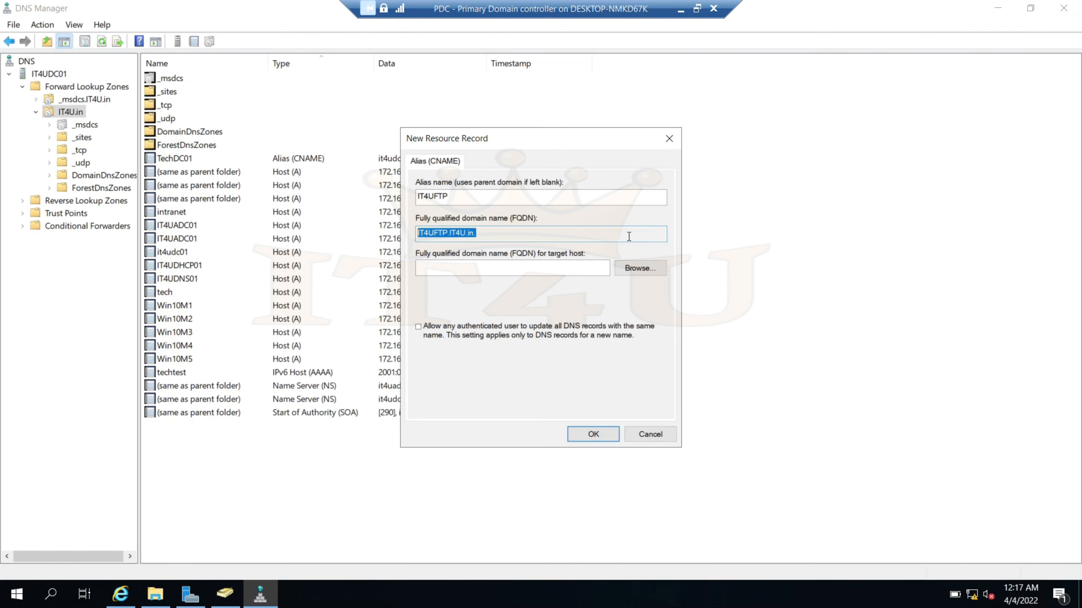
{"action": "left_click_drag", "start_coordinate": [569, 134], "coordinate": [663, 124]}
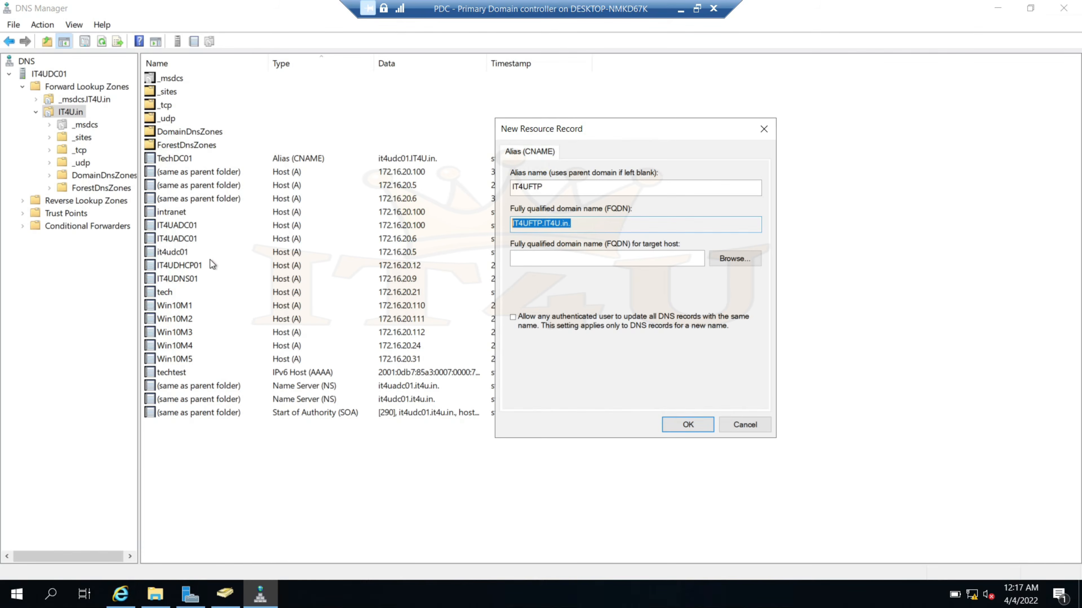
Set the alias target to it4udc01.IT4U.in and create the record
{"action": "left_click", "coordinate": [742, 263]}
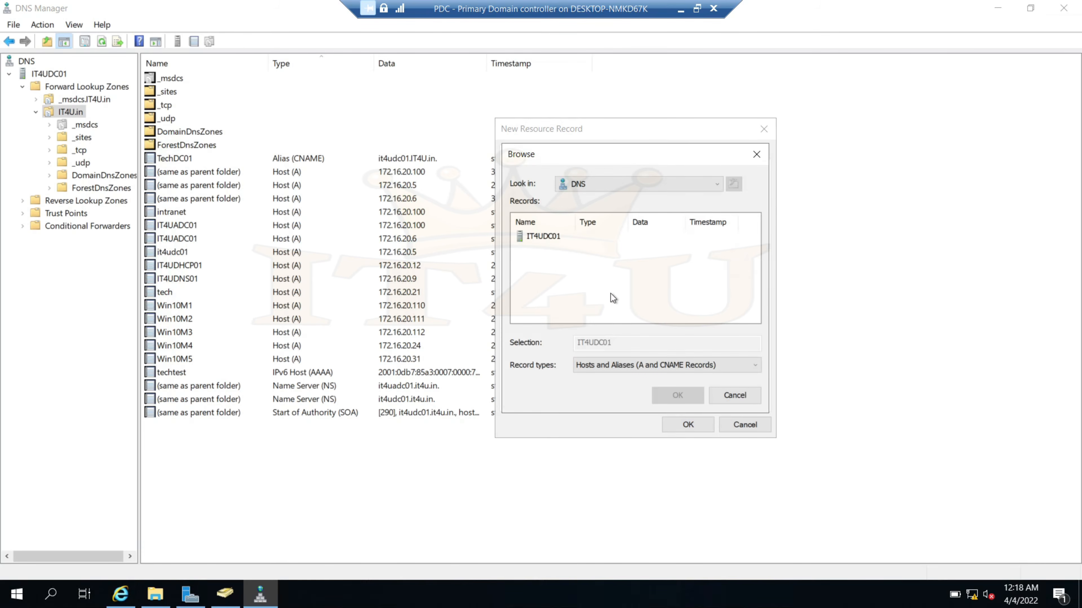
{"action": "double_click", "coordinate": [547, 237]}
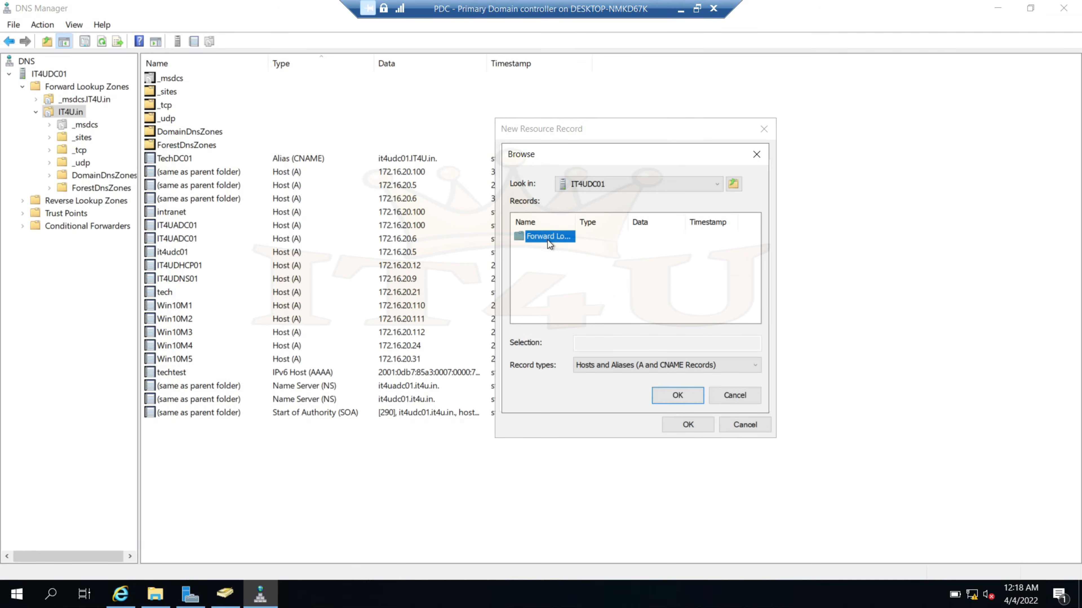
{"action": "double_click", "coordinate": [548, 240]}
{"action": "double_click", "coordinate": [546, 251]}
{"action": "left_click_drag", "start_coordinate": [753, 247], "coordinate": [757, 276]}
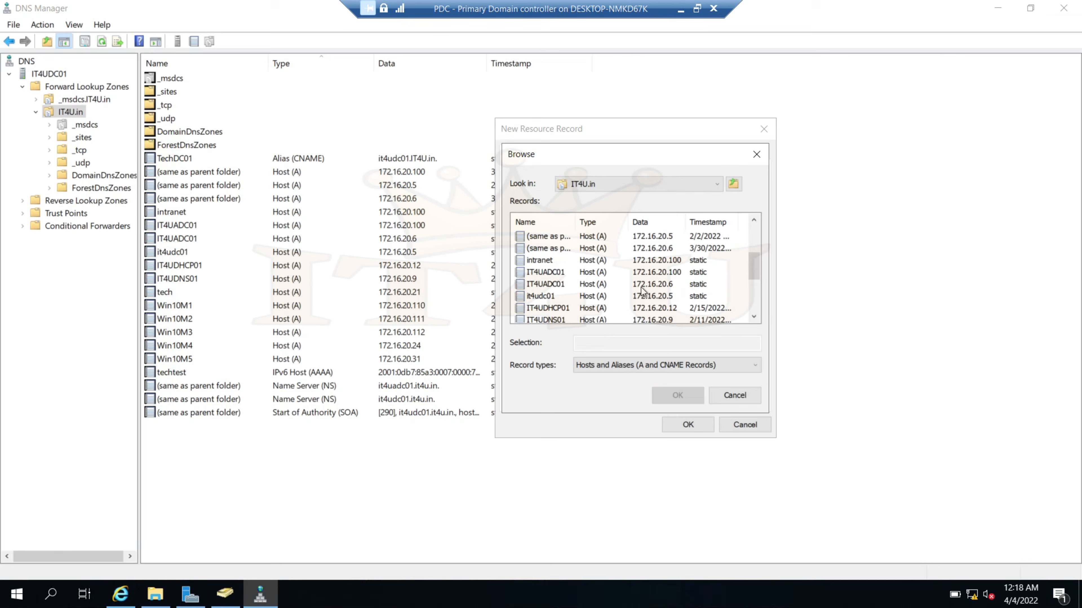
{"action": "left_click", "coordinate": [546, 298]}
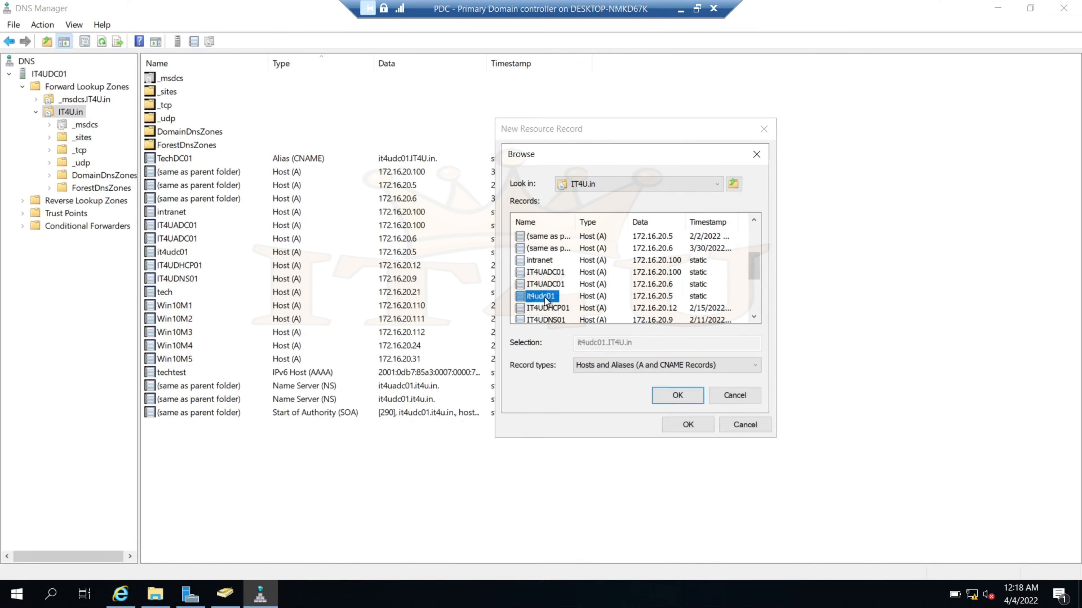
{"action": "left_click", "coordinate": [677, 395]}
{"action": "left_click", "coordinate": [692, 425]}
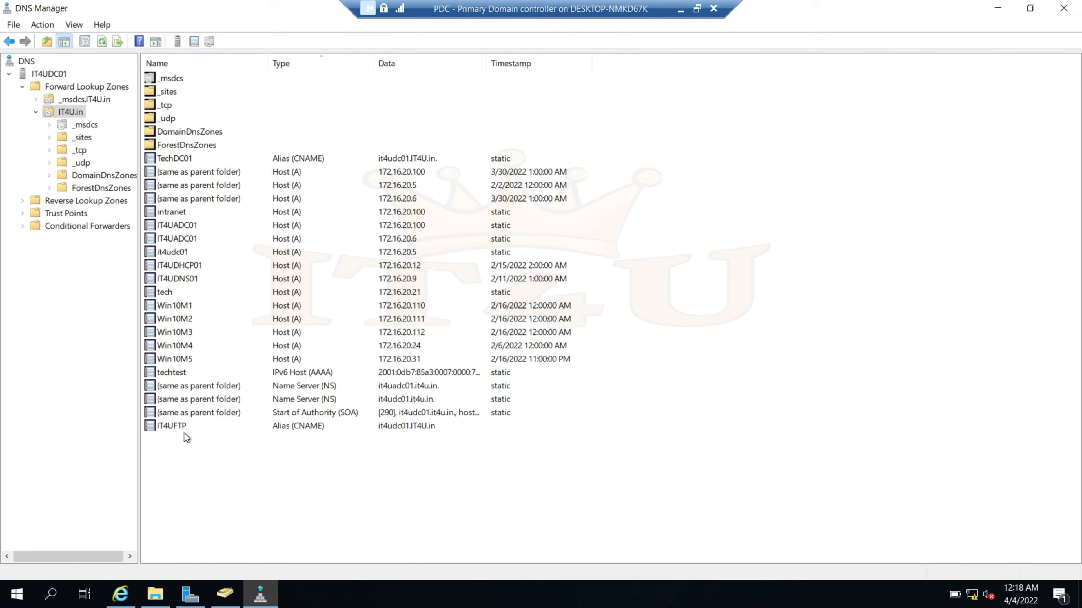
Copy the IT4UFTP record's FQDN from its properties, closing without changes
{"action": "left_click", "coordinate": [205, 427]}
{"action": "double_click", "coordinate": [205, 427]}
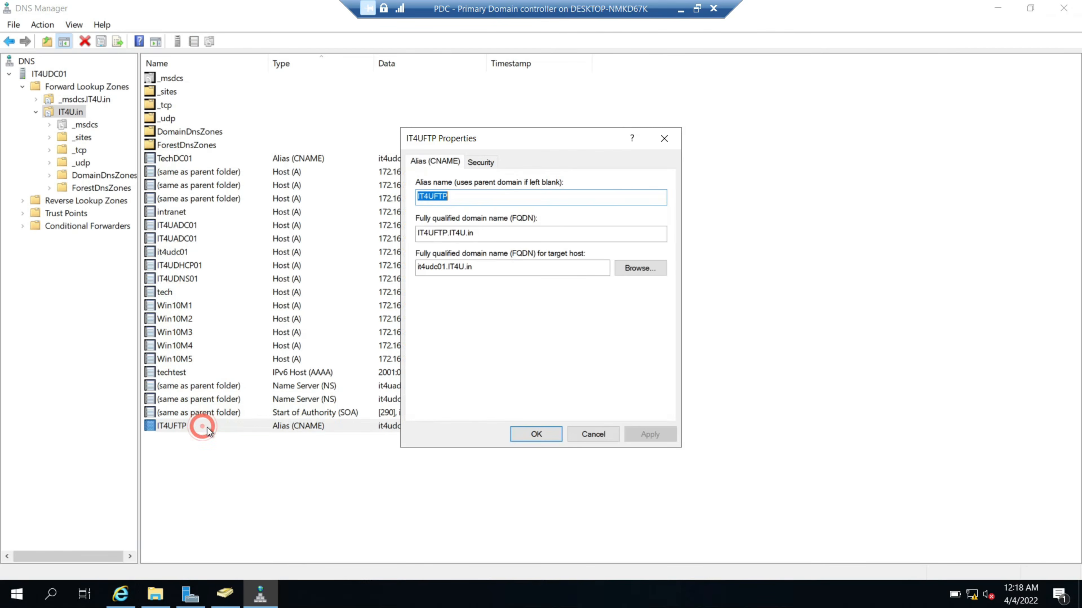
{"action": "left_click_drag", "start_coordinate": [499, 235], "coordinate": [404, 237]}
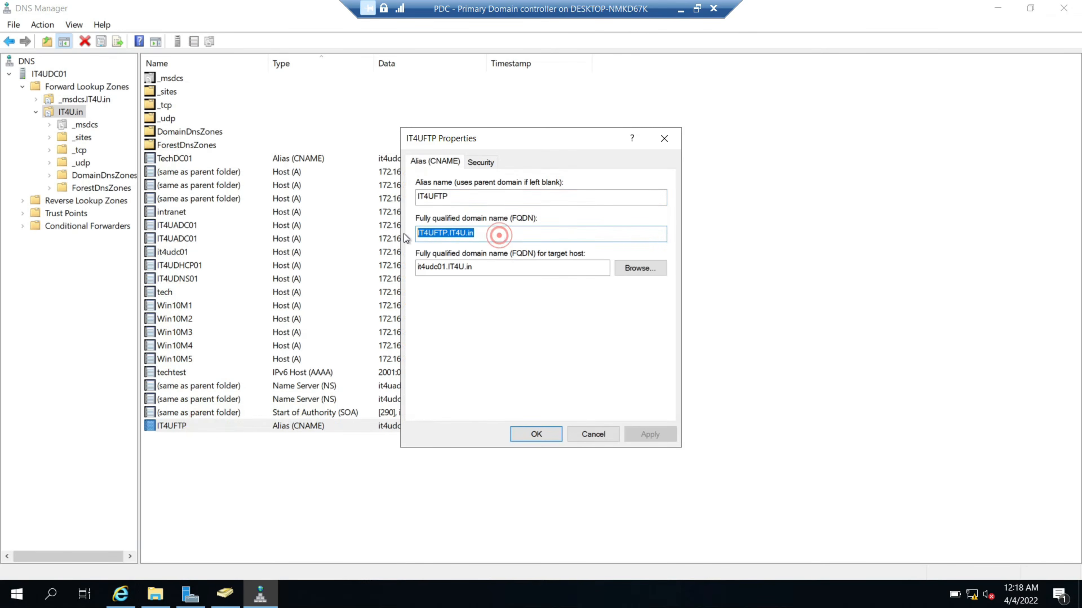
{"action": "right_click", "coordinate": [449, 234]}
{"action": "left_click", "coordinate": [491, 280]}
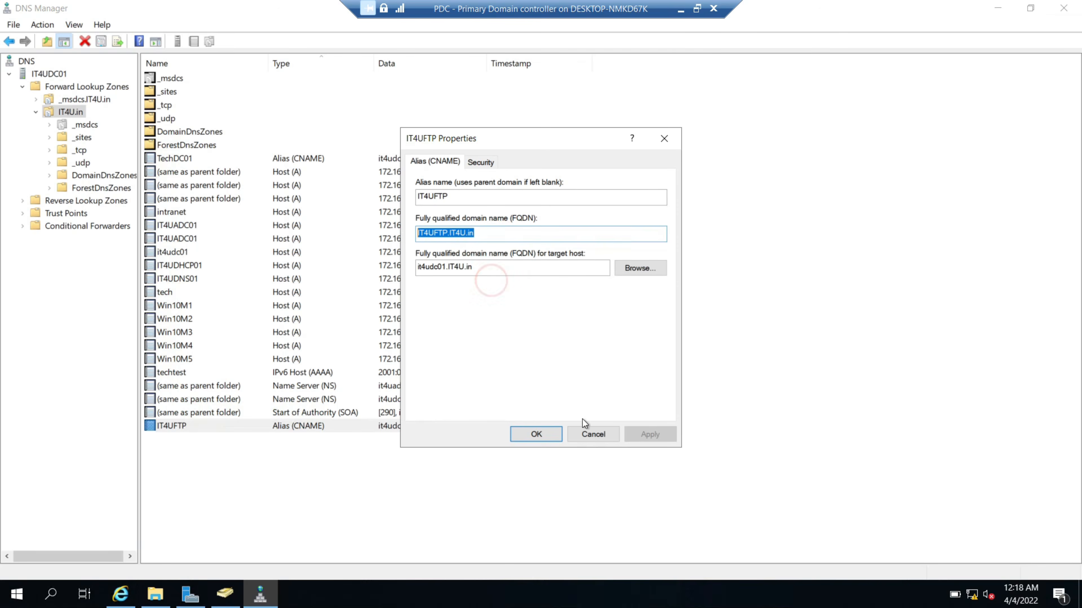
{"action": "left_click", "coordinate": [593, 432]}
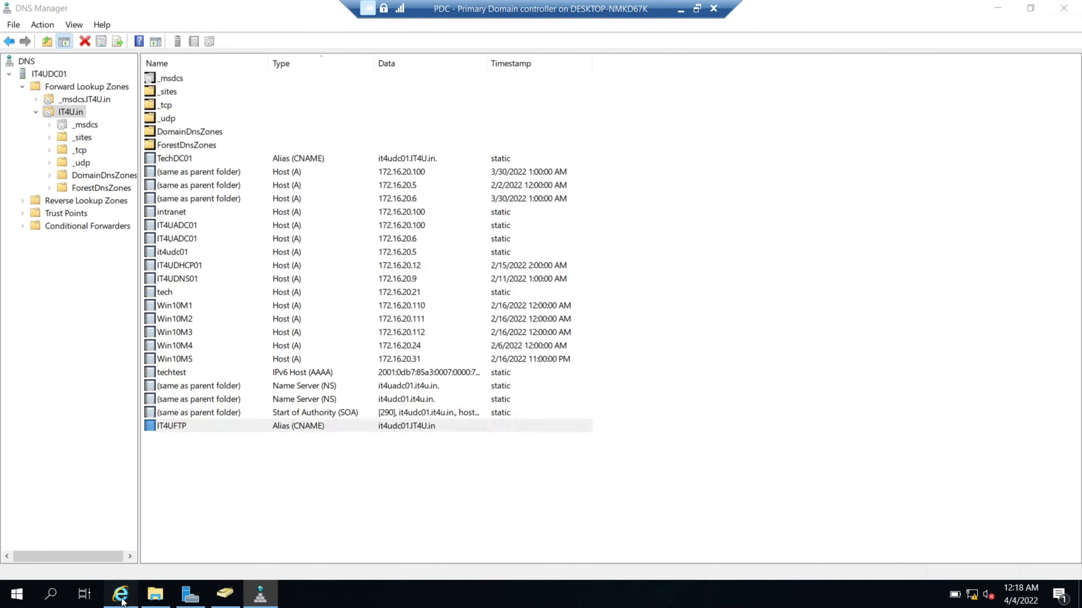
In a new Internet Explorer tab, browse to ftp://IT4UFTP.IT4U.in/ to list the FTP root
{"action": "left_click", "coordinate": [121, 593]}
{"action": "left_click", "coordinate": [149, 48]}
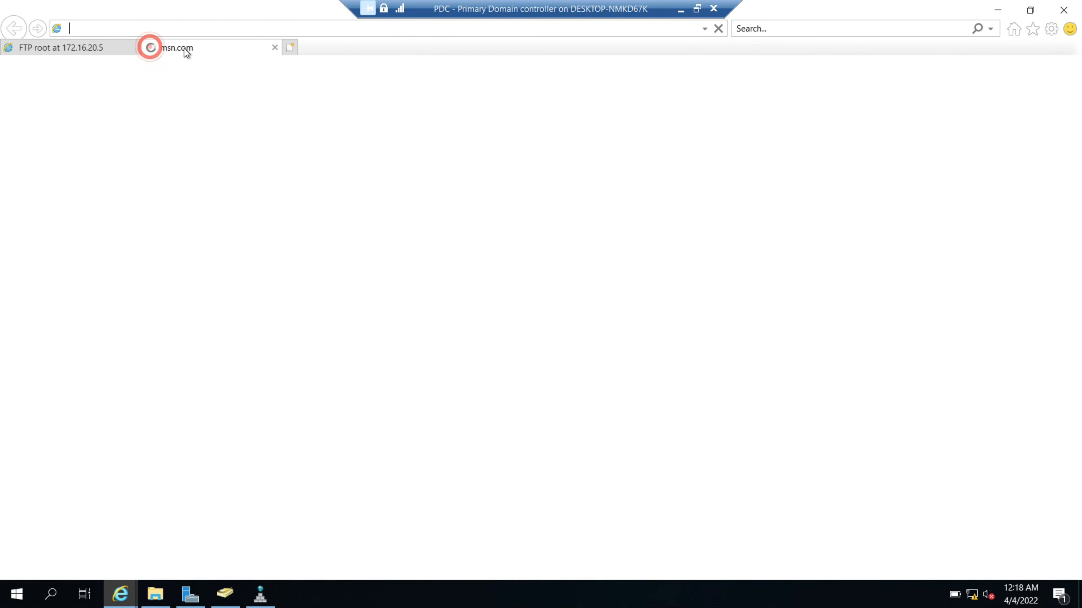
{"action": "left_click", "coordinate": [189, 25]}
{"action": "type", "text": "ftp://"}
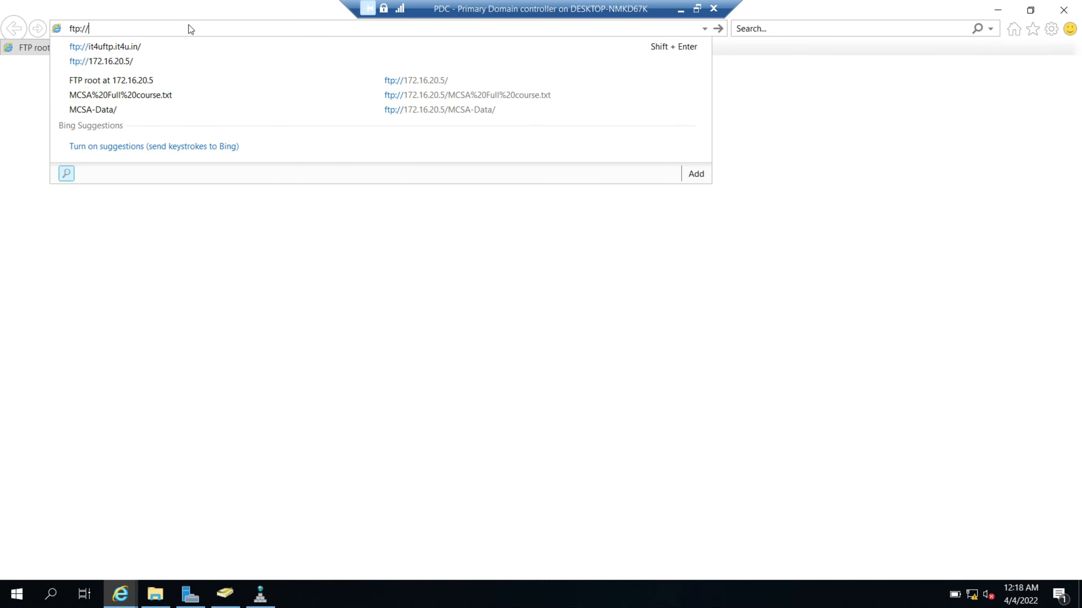
{"action": "type", "text": "IT4UFTP.IT4U.in/"}
{"action": "left_click", "coordinate": [191, 30]}
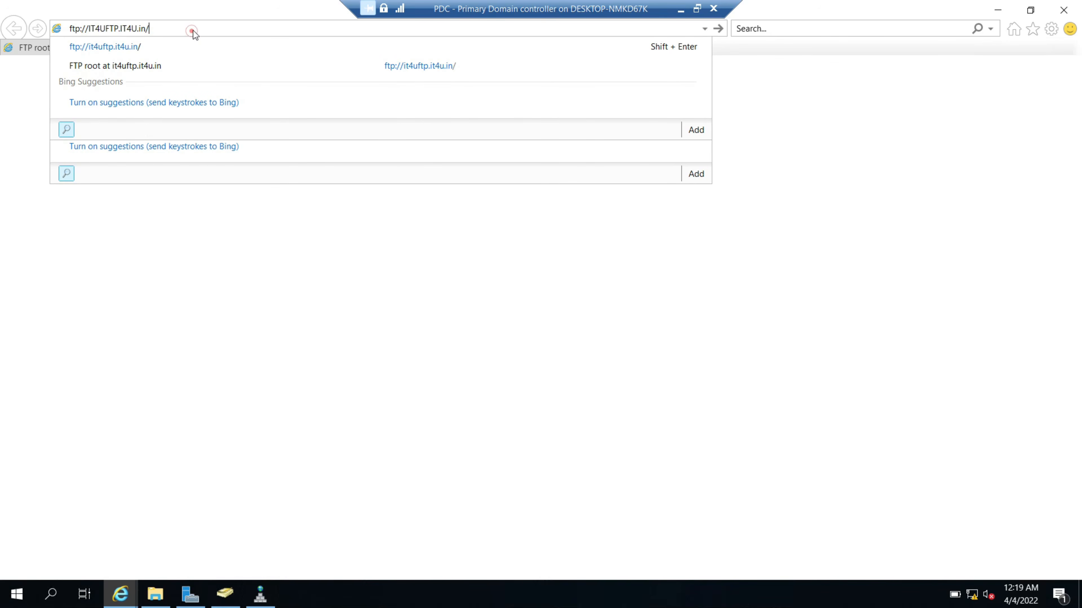
{"action": "key", "text": "Return"}
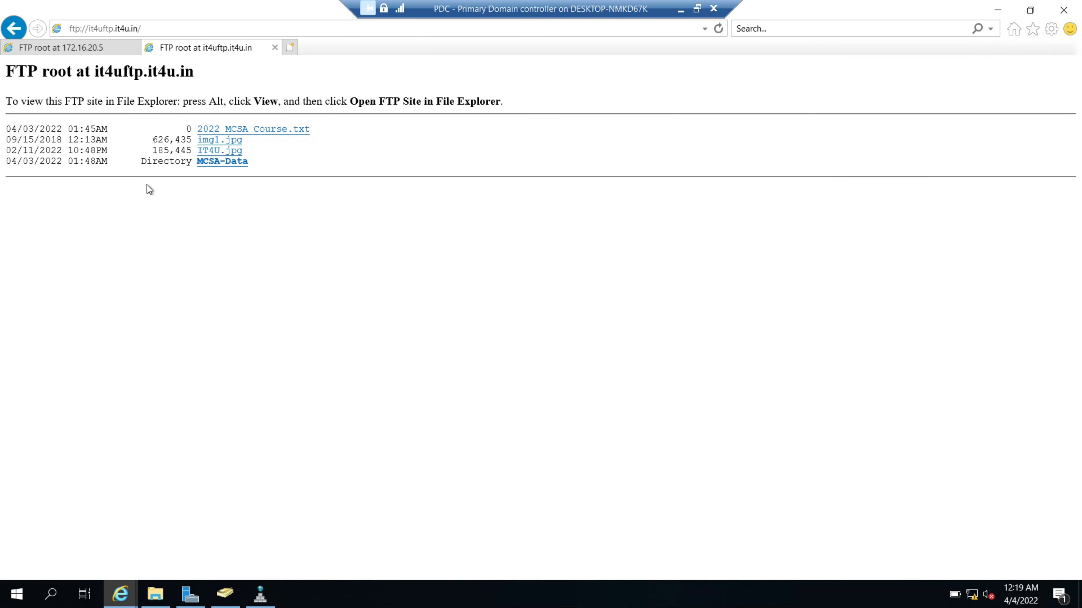
{"action": "left_click_drag", "start_coordinate": [209, 71], "coordinate": [69, 73]}
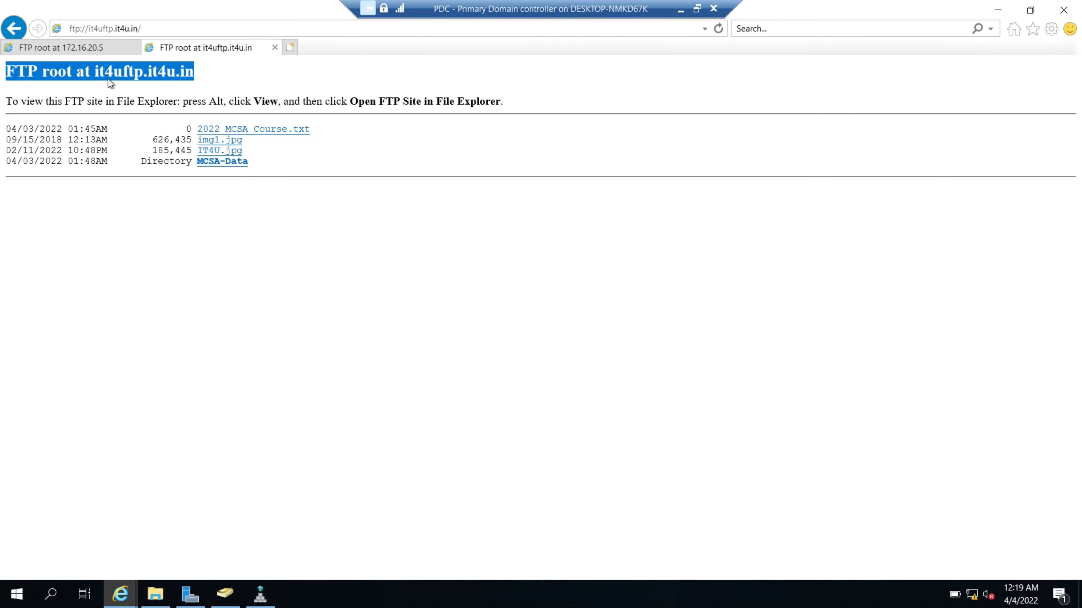
{"action": "left_click", "coordinate": [208, 72]}
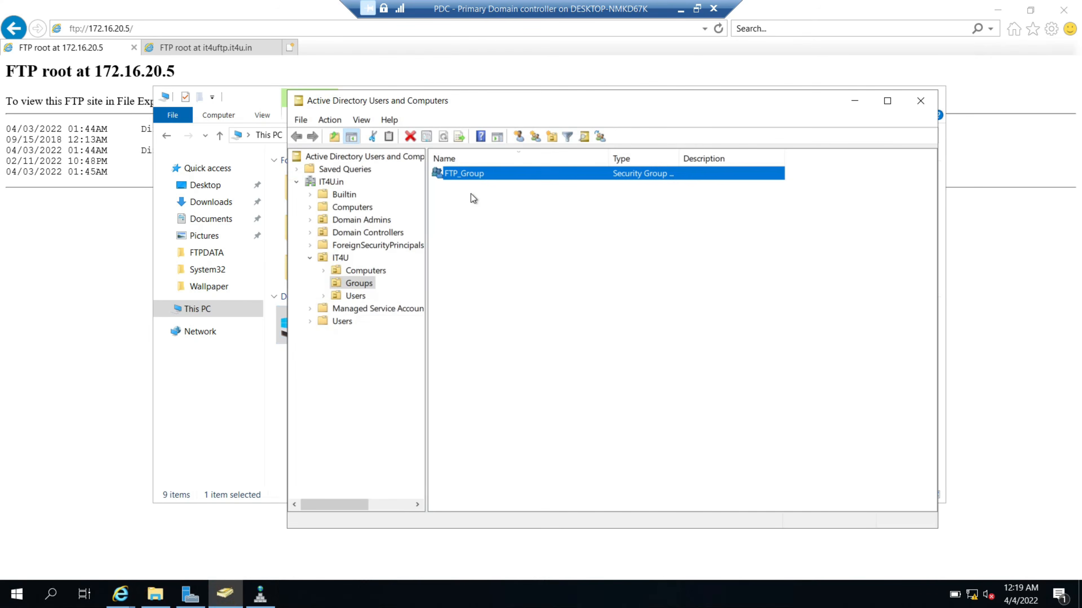
Open FTP_Group's Properties dialog from the Groups container
{"action": "double_click", "coordinate": [480, 176]}
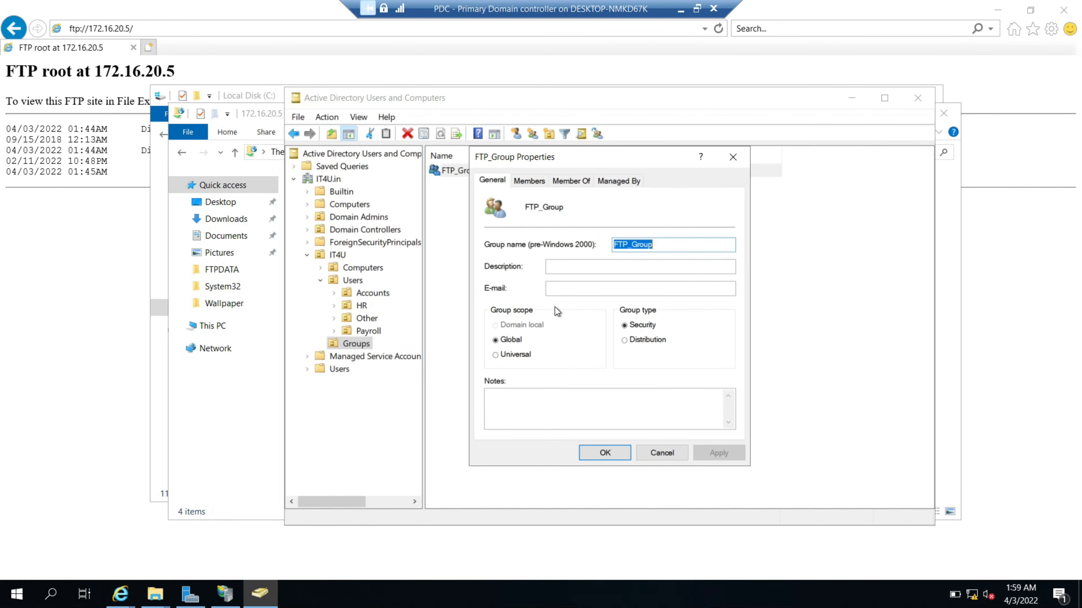